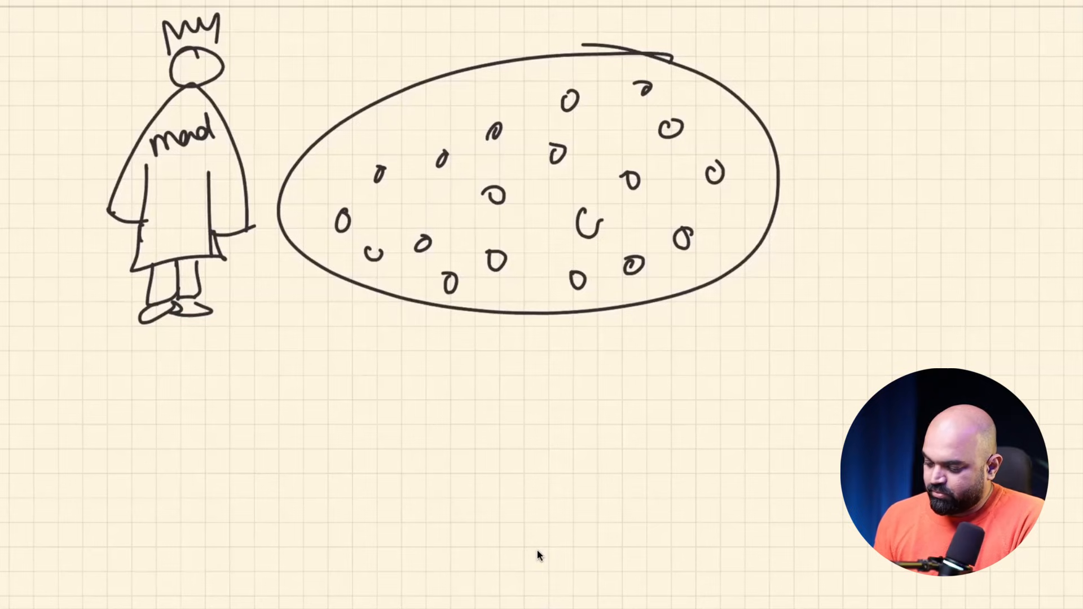
# Step: Write "win" below the oval of small circles and draw a larger black oval beneath the word
pyautogui.scroll(-3, 539, 556)
pyautogui.hscroll(3, 539, 556)
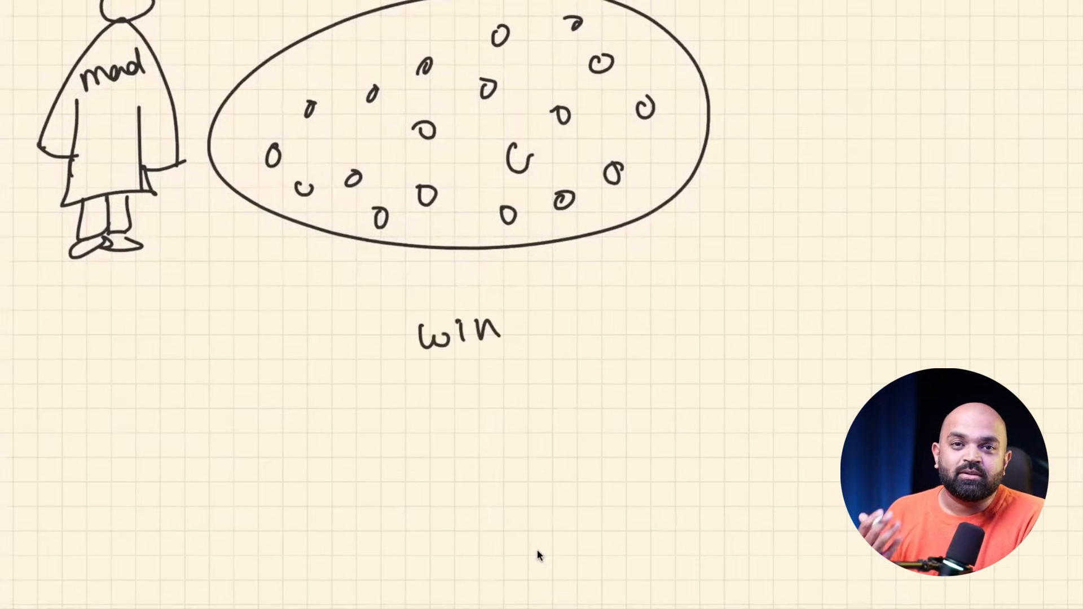
pyautogui.scroll(-3, 539, 556)
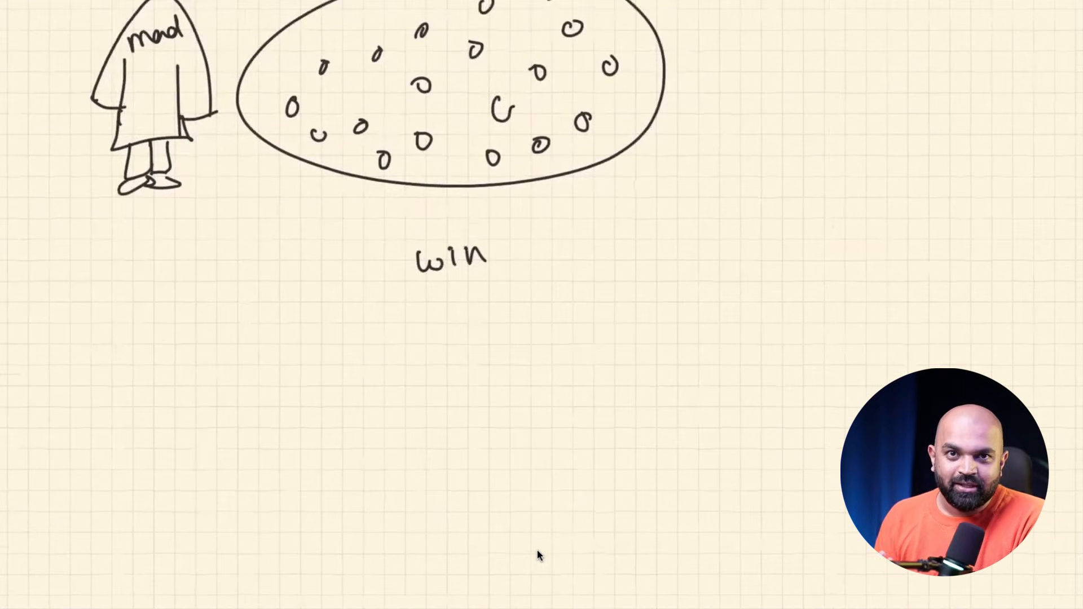
pyautogui.moveTo(257, 346)
pyautogui.mouseDown()
pyautogui.moveTo(333, 323)
pyautogui.moveTo(895, 278)
pyautogui.moveTo(539, 553)
pyautogui.moveTo(227, 423)
pyautogui.moveTo(364, 314)
pyautogui.moveTo(442, 290)
pyautogui.mouseUp()
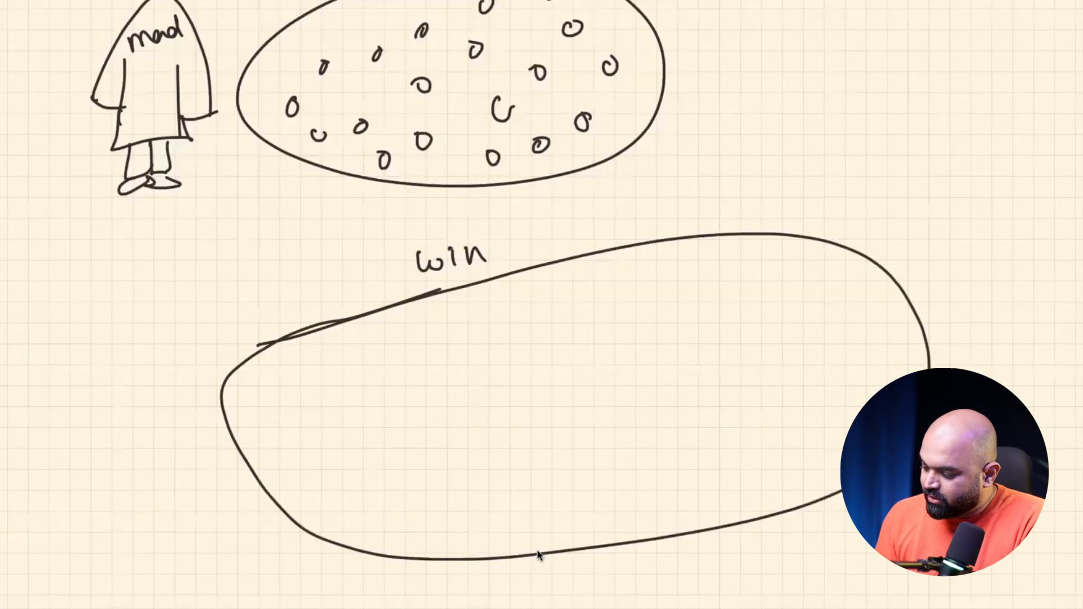
pyautogui.scroll(2, 538, 556)
pyautogui.scroll(-2, 539, 556)
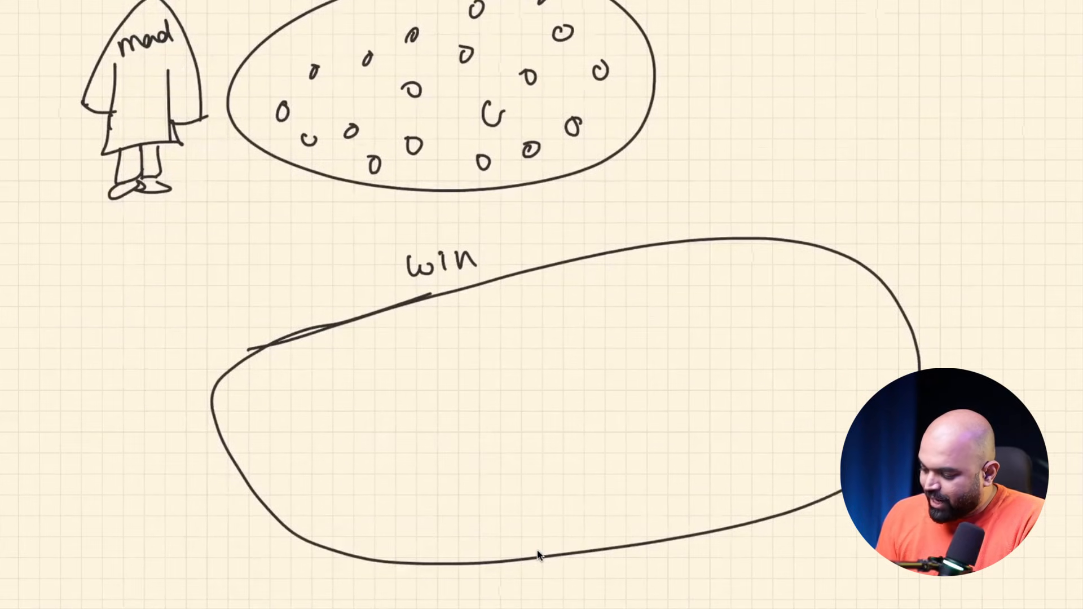
pyautogui.scroll(1, 539, 556)
pyautogui.hscroll(1, 539, 555)
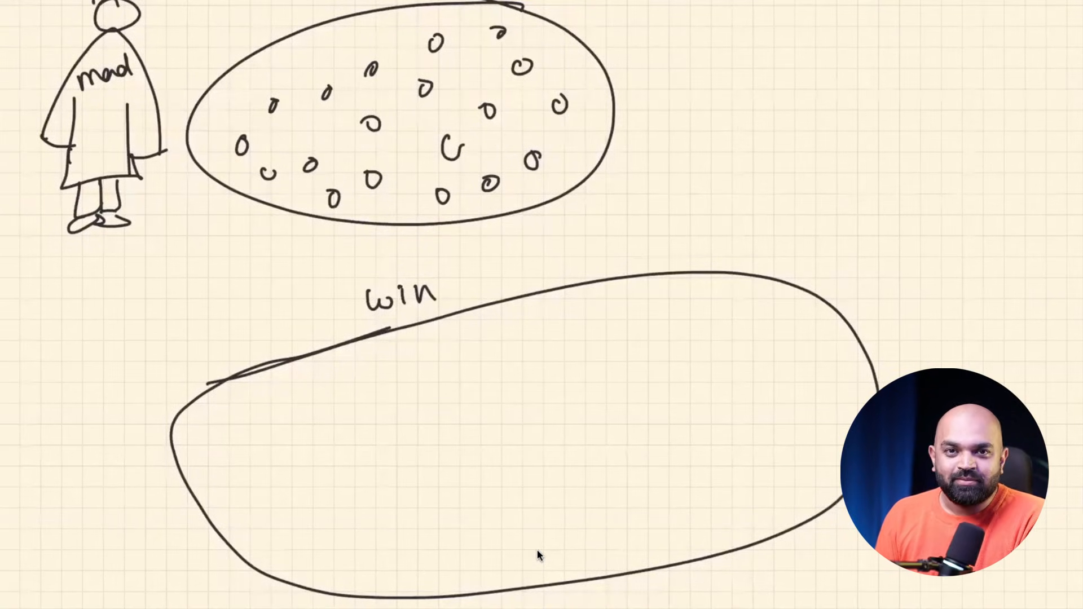
# Step: Fill the large "win" oval with loosely scattered small black circles
pyautogui.scroll(-1, 539, 555)
pyautogui.moveTo(311, 346); pyautogui.dragTo(323, 370)
pyautogui.moveTo(478, 348)
pyautogui.mouseDown()
pyautogui.moveTo(502, 336)
pyautogui.moveTo(485, 330)
pyautogui.mouseUp()
pyautogui.moveTo(633, 313)
pyautogui.mouseDown()
pyautogui.moveTo(660, 319)
pyautogui.moveTo(643, 310)
pyautogui.mouseUp()
pyautogui.moveTo(796, 308); pyautogui.dragTo(767, 330)
pyautogui.moveTo(581, 308); pyautogui.dragTo(565, 326)
pyautogui.moveTo(409, 355)
pyautogui.mouseDown()
pyautogui.moveTo(392, 373)
pyautogui.moveTo(410, 375)
pyautogui.mouseUp()
pyautogui.moveTo(208, 446); pyautogui.dragTo(226, 446)
pyautogui.moveTo(322, 480); pyautogui.dragTo(322, 522)
pyautogui.moveTo(270, 426); pyautogui.dragTo(269, 449)
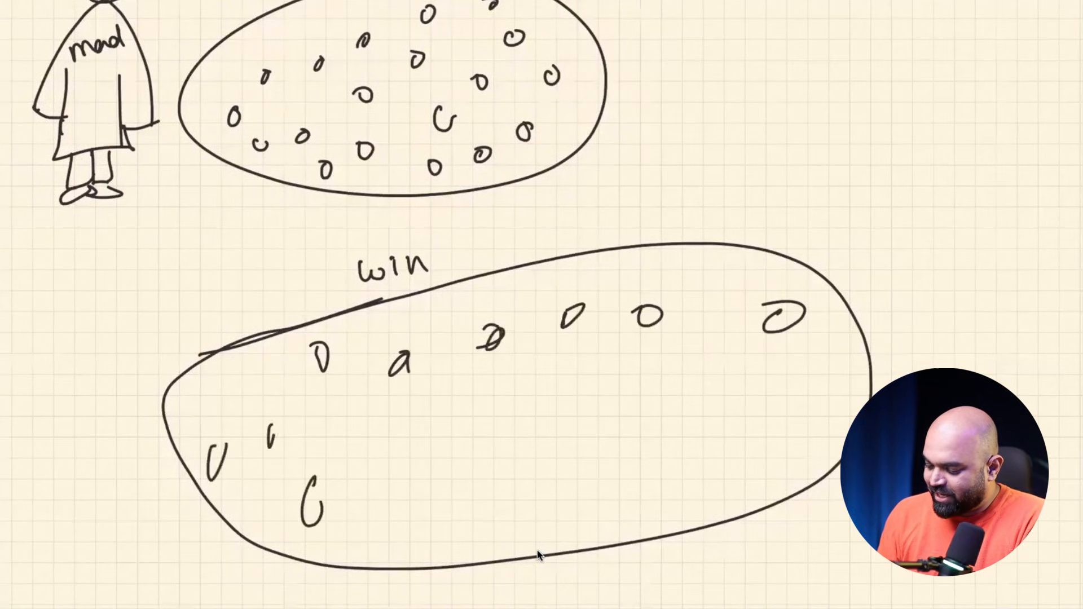
pyautogui.moveTo(278, 402); pyautogui.dragTo(271, 434)
pyautogui.moveTo(457, 435); pyautogui.dragTo(435, 460)
pyautogui.moveTo(364, 411); pyautogui.dragTo(356, 434)
pyautogui.moveTo(570, 471); pyautogui.dragTo(584, 508)
pyautogui.moveTo(526, 386); pyautogui.dragTo(501, 415)
pyautogui.moveTo(655, 368); pyautogui.dragTo(677, 387)
pyautogui.moveTo(775, 398)
pyautogui.mouseDown()
pyautogui.moveTo(790, 389)
pyautogui.moveTo(795, 404)
pyautogui.mouseUp()
pyautogui.moveTo(728, 459); pyautogui.dragTo(748, 457)
pyautogui.scroll(-5, 538, 555)
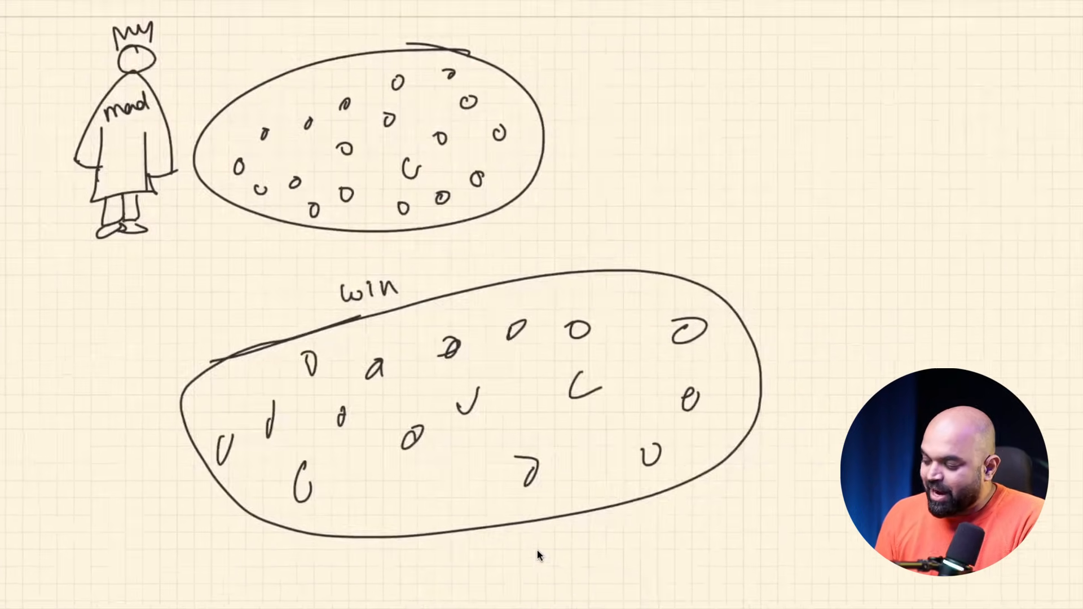
pyautogui.scroll(-3, 538, 555)
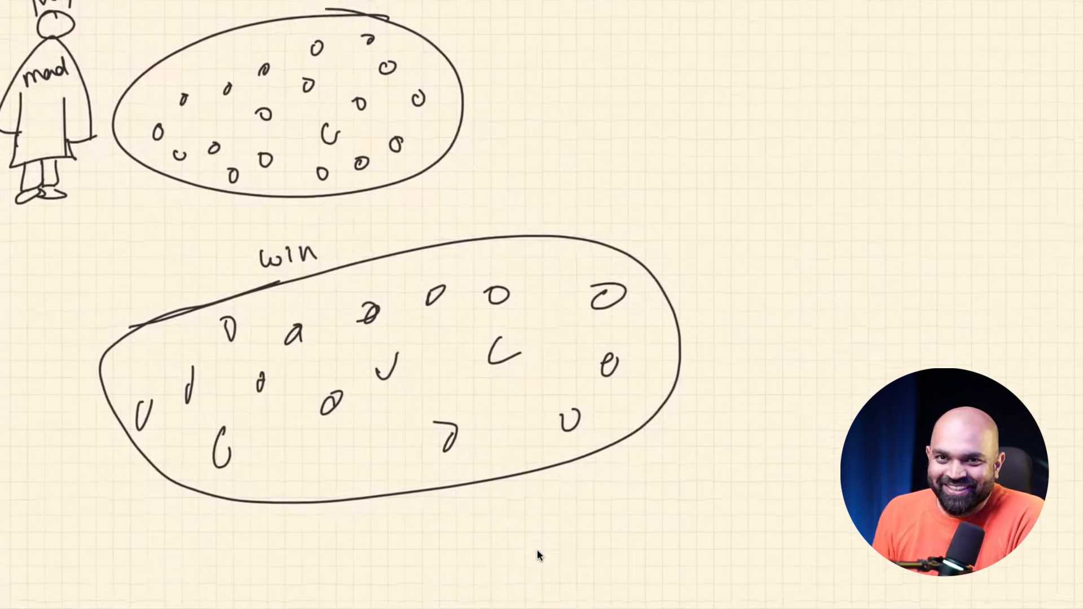
# Step: Draw a smaller round black outline beside the first oval and pack it densely with small black circles
pyautogui.scroll(2, 538, 555)
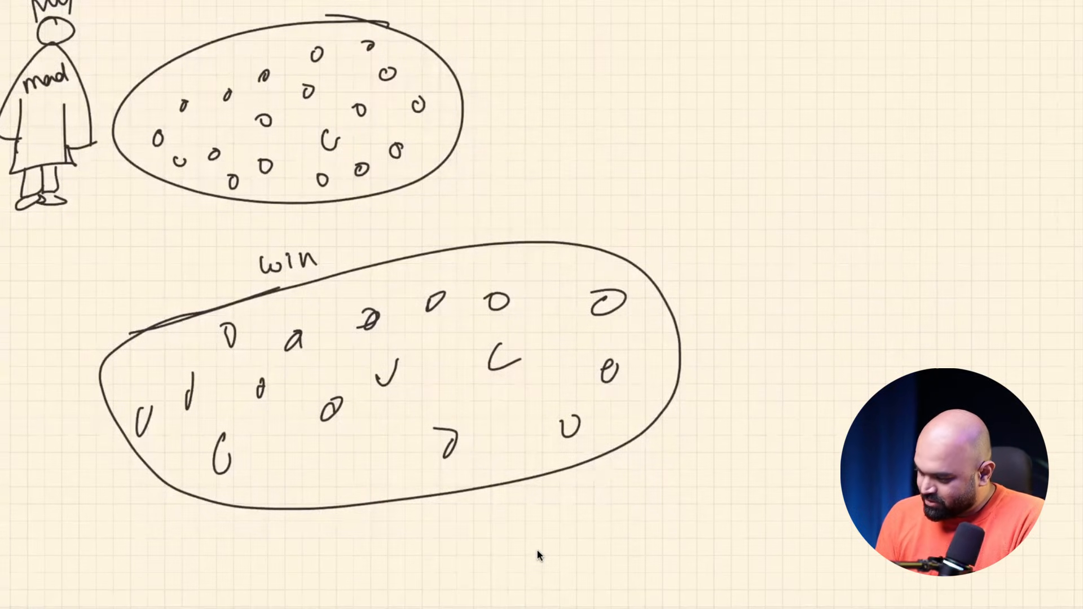
pyautogui.moveTo(488, 90)
pyautogui.mouseDown()
pyautogui.moveTo(658, 108)
pyautogui.moveTo(490, 73)
pyautogui.mouseUp()
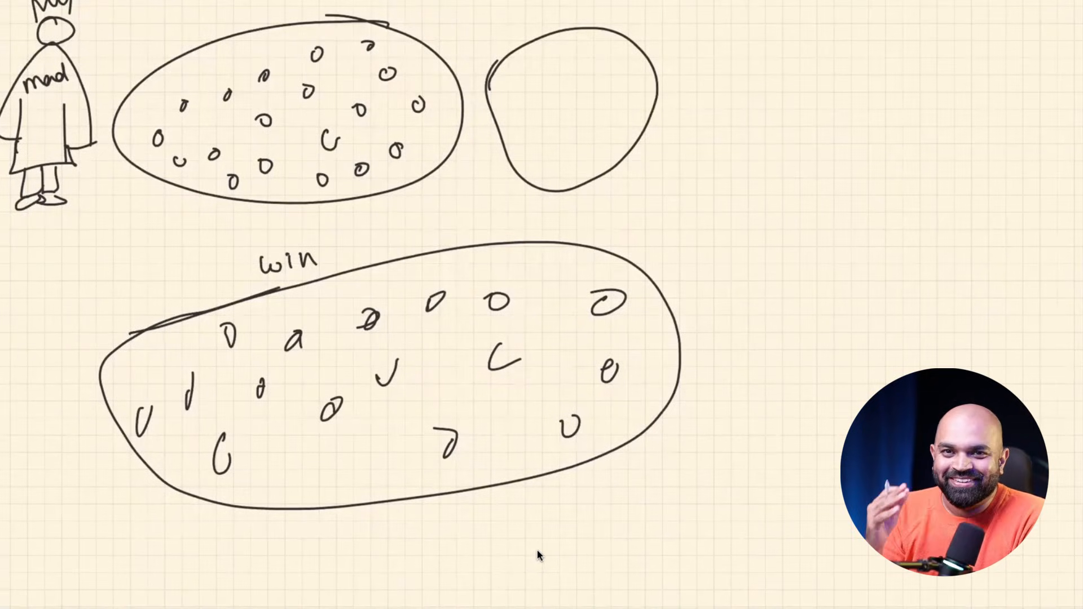
pyautogui.moveTo(531, 61); pyautogui.dragTo(546, 59)
pyautogui.moveTo(534, 88)
pyautogui.mouseDown()
pyautogui.moveTo(528, 112)
pyautogui.moveTo(536, 90)
pyautogui.mouseUp()
pyautogui.moveTo(553, 81); pyautogui.dragTo(579, 58)
pyautogui.moveTo(596, 62); pyautogui.dragTo(574, 90)
pyautogui.moveTo(508, 87)
pyautogui.mouseDown()
pyautogui.moveTo(505, 105)
pyautogui.moveTo(503, 88)
pyautogui.mouseUp()
pyautogui.moveTo(511, 122); pyautogui.dragTo(543, 120)
pyautogui.moveTo(588, 108)
pyautogui.mouseDown()
pyautogui.moveTo(603, 114)
pyautogui.moveTo(590, 100)
pyautogui.mouseUp()
pyautogui.moveTo(614, 86); pyautogui.dragTo(621, 82)
pyautogui.moveTo(607, 35); pyautogui.dragTo(603, 54)
pyautogui.moveTo(567, 122)
pyautogui.mouseDown()
pyautogui.moveTo(563, 145)
pyautogui.moveTo(604, 141)
pyautogui.mouseUp()
pyautogui.moveTo(523, 150); pyautogui.dragTo(536, 151)
pyautogui.moveTo(545, 164); pyautogui.dragTo(577, 162)
pyautogui.moveTo(615, 136); pyautogui.dragTo(620, 131)
pyautogui.moveTo(637, 125); pyautogui.dragTo(624, 107)
pyautogui.moveTo(580, 53); pyautogui.dragTo(567, 60)
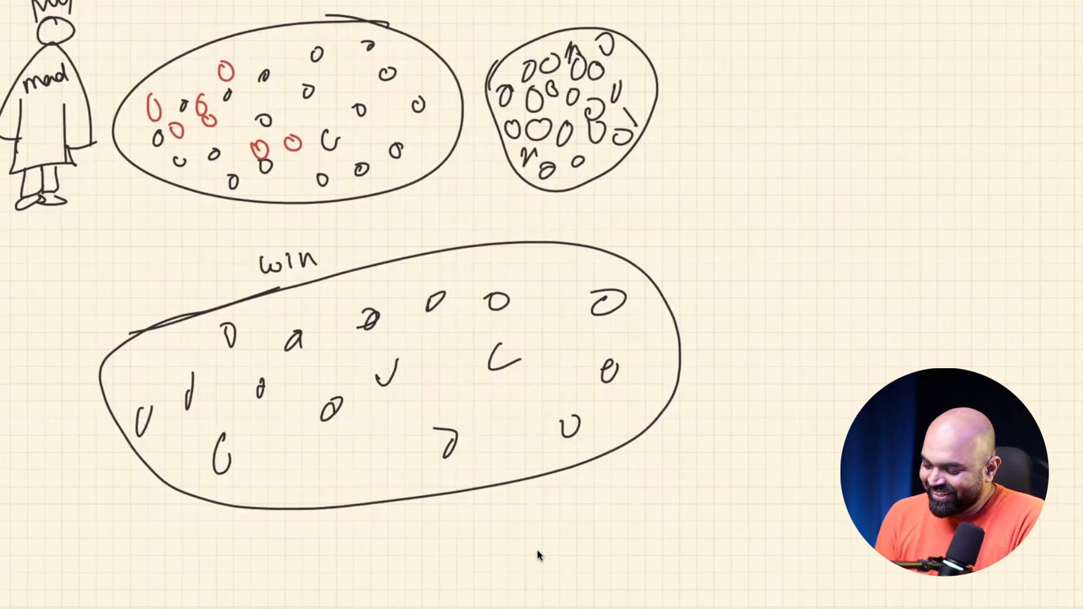
# Step: Cross out the crowned figure labelled "mad" with a looping red stroke
pyautogui.scroll(3, 537, 556)
pyautogui.hscroll(-1, 537, 556)
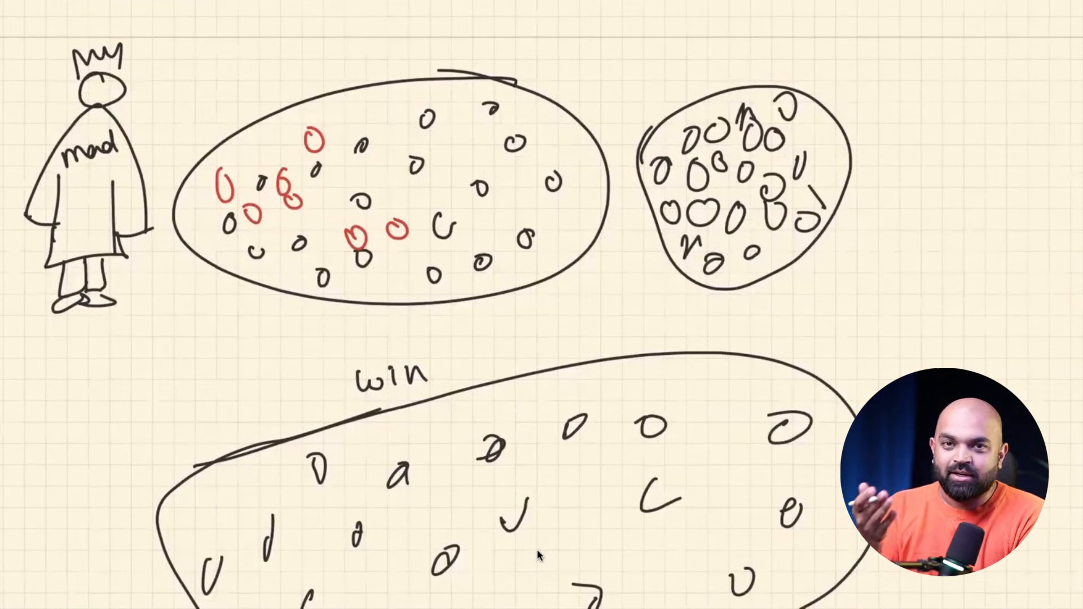
pyautogui.scroll(2, 538, 555)
pyautogui.hscroll(-2, 537, 555)
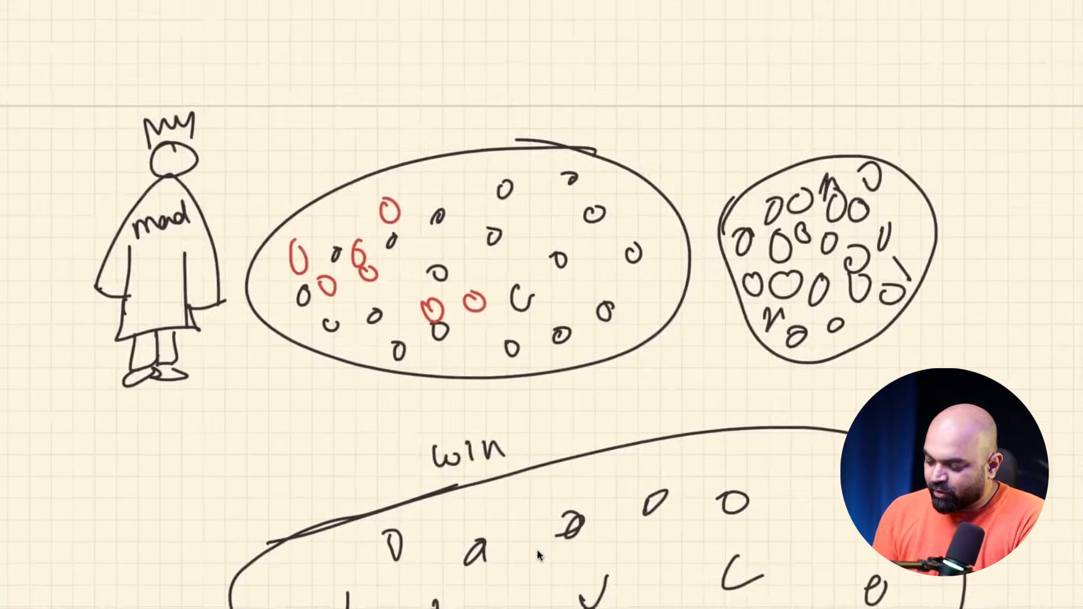
pyautogui.scroll(-6, 537, 555)
pyautogui.hscroll(4, 537, 555)
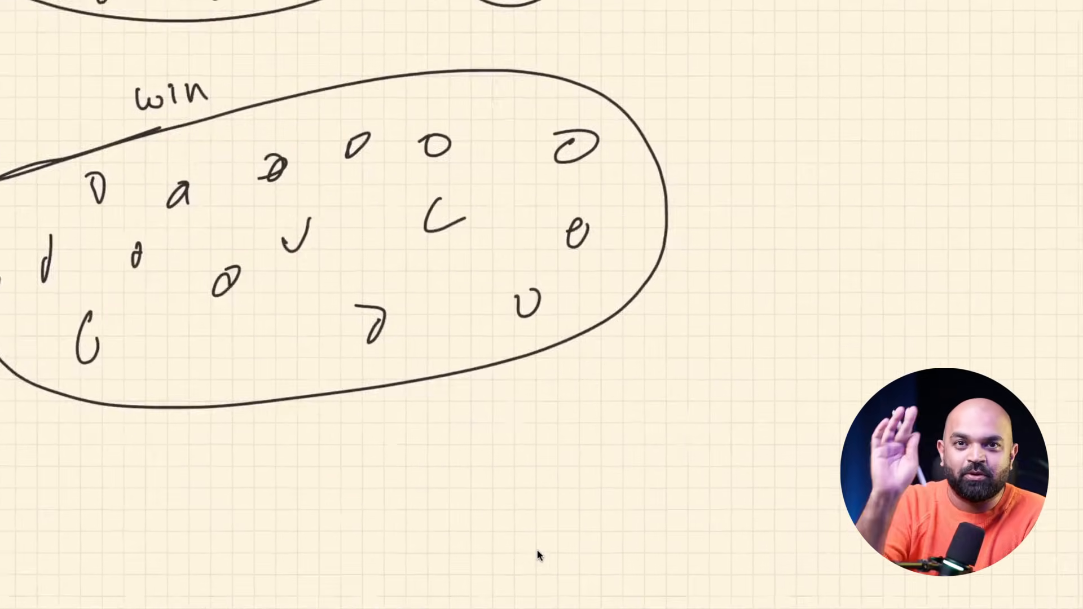
pyautogui.scroll(6, 537, 556)
pyautogui.hscroll(-4, 537, 555)
pyautogui.moveTo(175, 151)
pyautogui.mouseDown()
pyautogui.moveTo(80, 181)
pyautogui.moveTo(244, 304)
pyautogui.mouseUp()
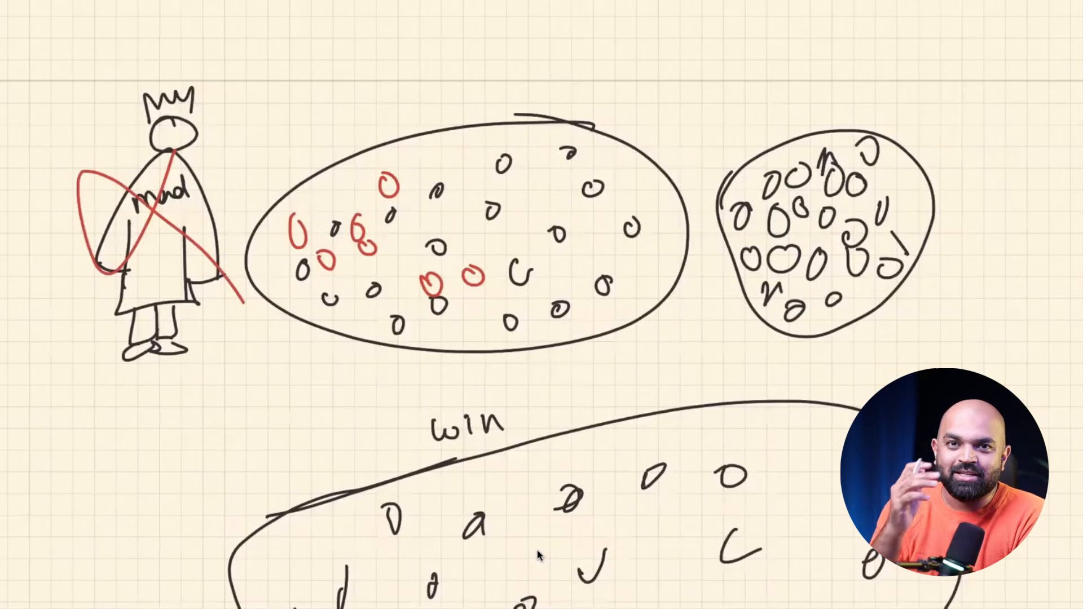
# Step: Draw a red circle containing a few small red marks below the large "win" oval
pyautogui.scroll(-3, 537, 555)
pyautogui.hscroll(2, 537, 555)
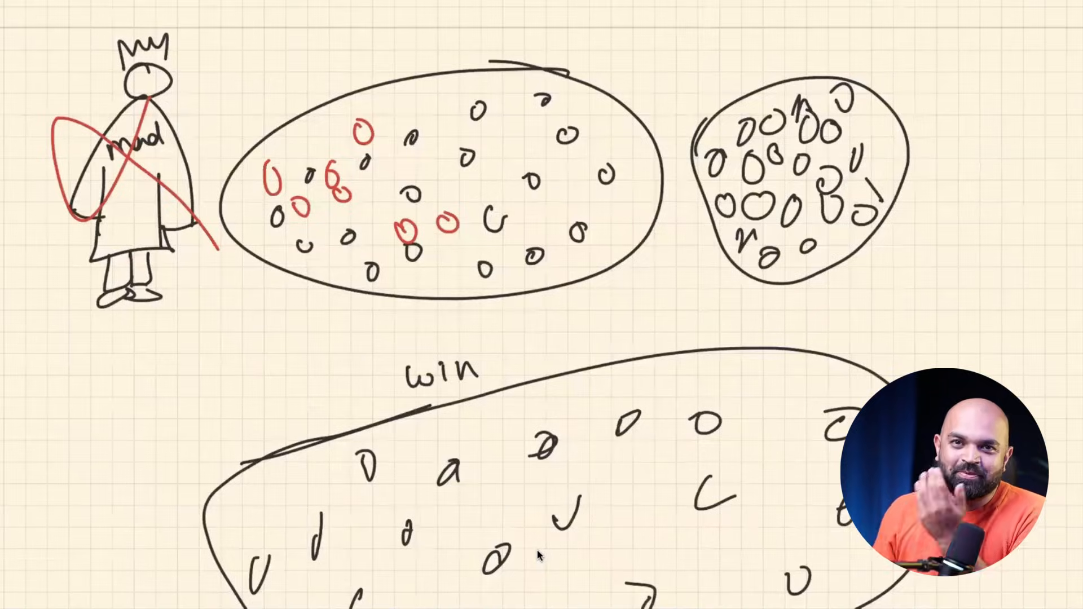
pyautogui.scroll(-10, 537, 556)
pyautogui.hscroll(2, 537, 555)
pyautogui.scroll(-1, 538, 556)
pyautogui.moveTo(273, 250); pyautogui.dragTo(263, 259)
pyautogui.moveTo(337, 250); pyautogui.dragTo(333, 251)
pyautogui.moveTo(276, 320)
pyautogui.mouseDown()
pyautogui.moveTo(272, 342)
pyautogui.moveTo(277, 319)
pyautogui.mouseUp()
pyautogui.moveTo(308, 306); pyautogui.dragTo(297, 324)
pyautogui.moveTo(355, 321); pyautogui.dragTo(333, 336)
pyautogui.moveTo(352, 226)
pyautogui.mouseDown()
pyautogui.moveTo(265, 422)
pyautogui.moveTo(324, 224)
pyautogui.mouseUp()
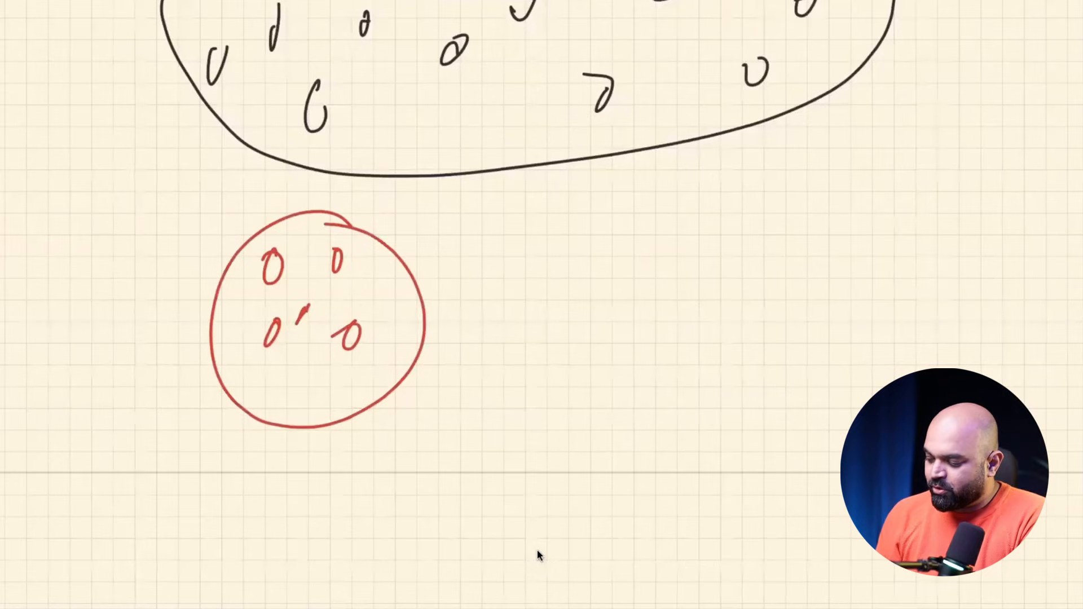
# Step: Scatter small red circles to the right of the new red circle and enclose them in a large red oval
pyautogui.moveTo(510, 262)
pyautogui.mouseDown()
pyautogui.moveTo(733, 182)
pyautogui.moveTo(496, 443)
pyautogui.moveTo(502, 258)
pyautogui.mouseUp()
pyautogui.moveTo(567, 255); pyautogui.dragTo(551, 285)
pyautogui.moveTo(473, 325); pyautogui.dragTo(462, 358)
pyautogui.click(533, 389)
pyautogui.moveTo(546, 388); pyautogui.dragTo(537, 395)
pyautogui.moveTo(629, 305); pyautogui.dragTo(653, 302)
pyautogui.moveTo(692, 231); pyautogui.dragTo(674, 249)
pyautogui.moveTo(813, 223)
pyautogui.mouseDown()
pyautogui.moveTo(808, 251)
pyautogui.moveTo(830, 226)
pyautogui.mouseUp()
pyautogui.moveTo(922, 229); pyautogui.dragTo(911, 237)
pyautogui.moveTo(722, 308); pyautogui.dragTo(746, 308)
pyautogui.moveTo(562, 389); pyautogui.dragTo(578, 364)
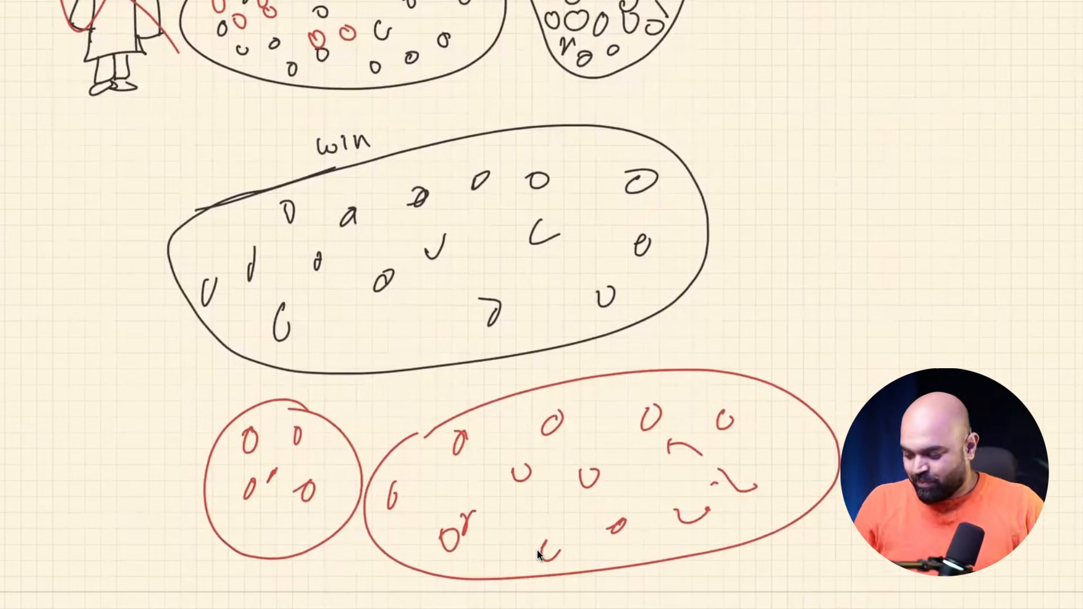
# Step: Add two red circles in the upper part of the oval next to the crossed-out figure
pyautogui.scroll(4, 538, 555)
pyautogui.scroll(5, 538, 555)
pyautogui.scroll(-3, 538, 555)
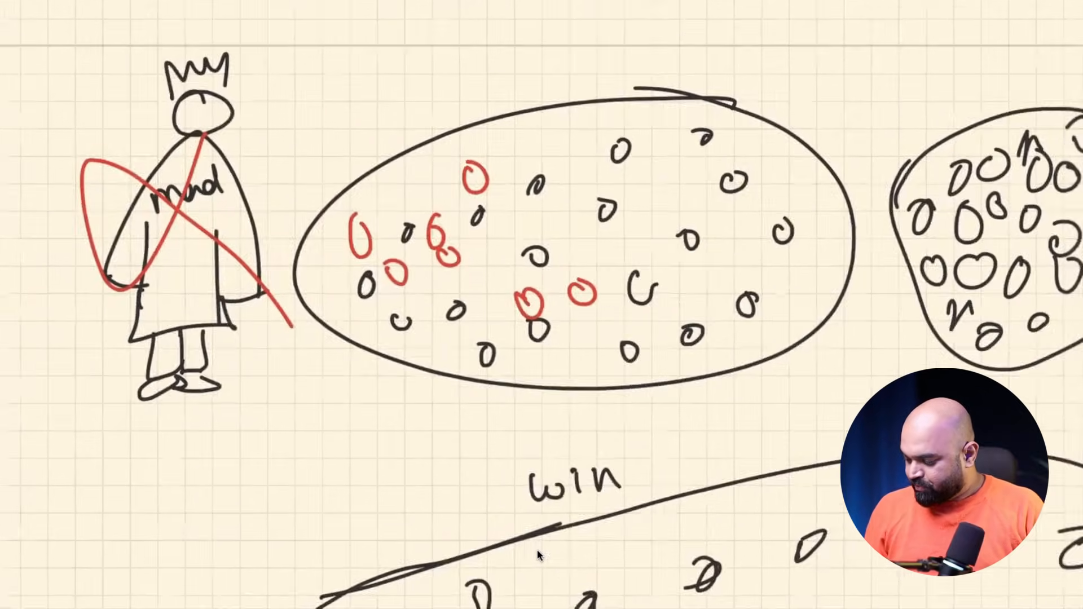
pyautogui.moveTo(656, 191); pyautogui.dragTo(659, 176)
pyautogui.moveTo(506, 199); pyautogui.dragTo(517, 201)
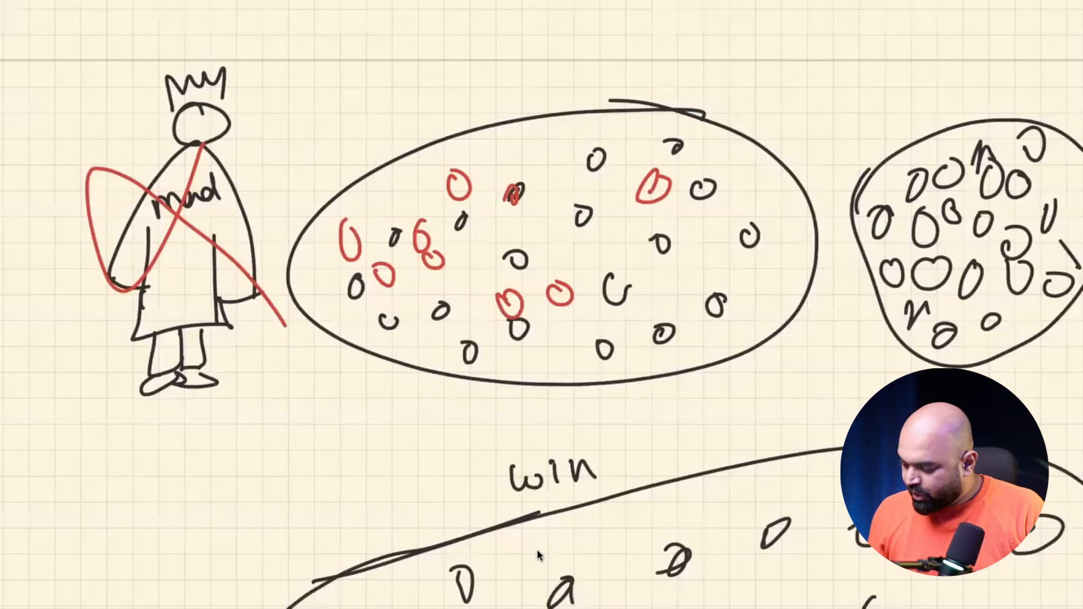
# Step: Draw three green circles in the upper part of the first oval and enclose the group in a green oval
pyautogui.moveTo(461, 180); pyautogui.dragTo(450, 217)
pyautogui.moveTo(512, 172); pyautogui.dragTo(522, 209)
pyautogui.moveTo(618, 183); pyautogui.dragTo(606, 216)
pyautogui.moveTo(401, 195)
pyautogui.mouseDown()
pyautogui.moveTo(496, 169)
pyautogui.moveTo(320, 293)
pyautogui.moveTo(446, 181)
pyautogui.mouseUp()
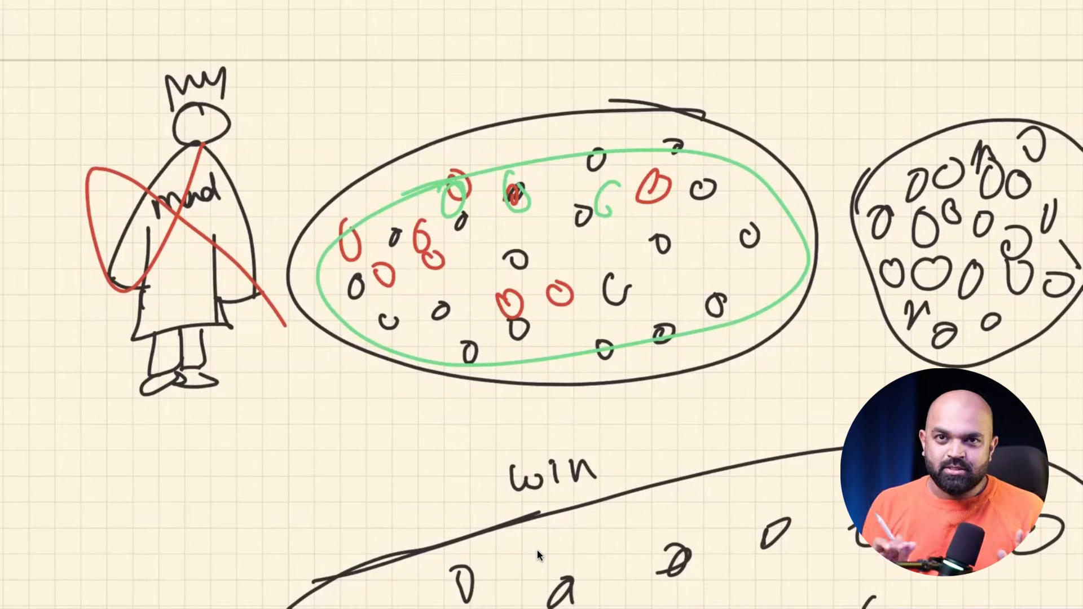
# Step: Add green looping strokes around the leftmost green circle at the green oval's upper-left edge
pyautogui.hscroll(5, 537, 556)
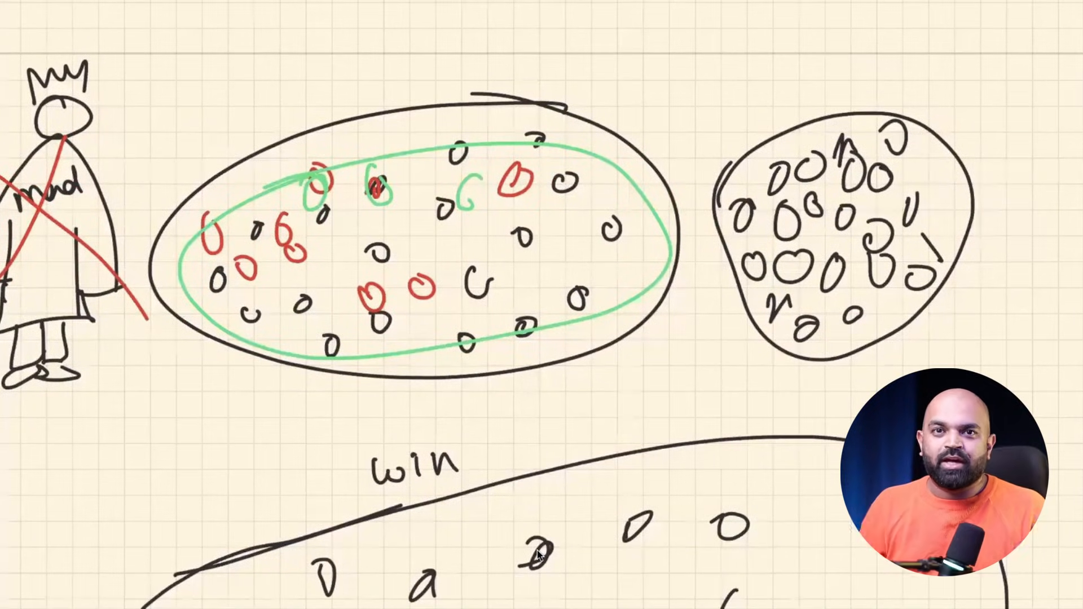
pyautogui.moveTo(272, 169); pyautogui.dragTo(321, 194)
pyautogui.moveTo(263, 233); pyautogui.dragTo(282, 224)
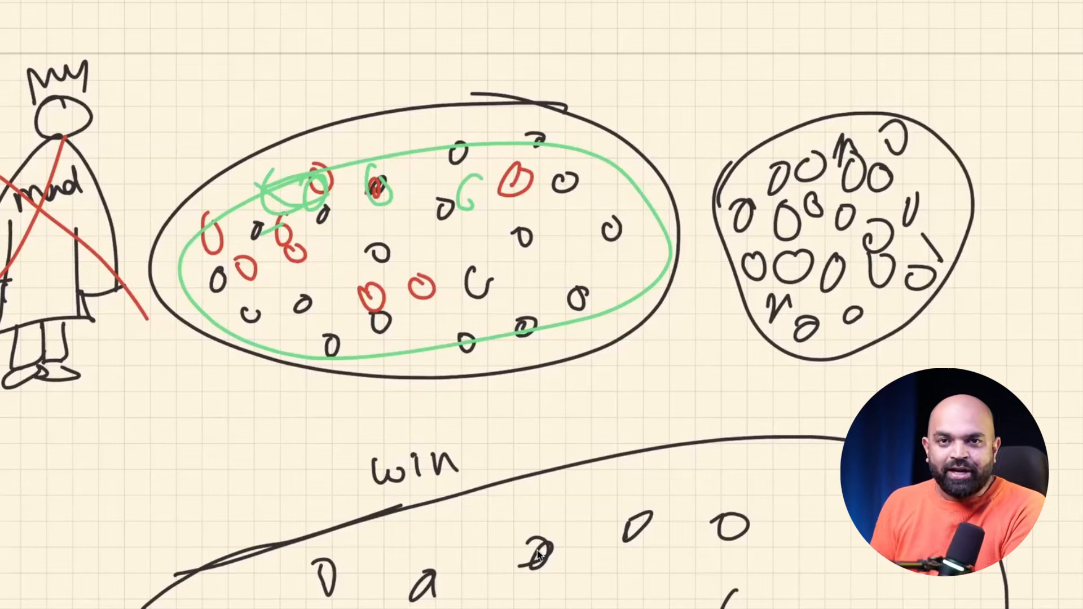
# Step: Outline the densely packed black circle group with repeated green strokes
pyautogui.moveTo(918, 350); pyautogui.dragTo(831, 358)
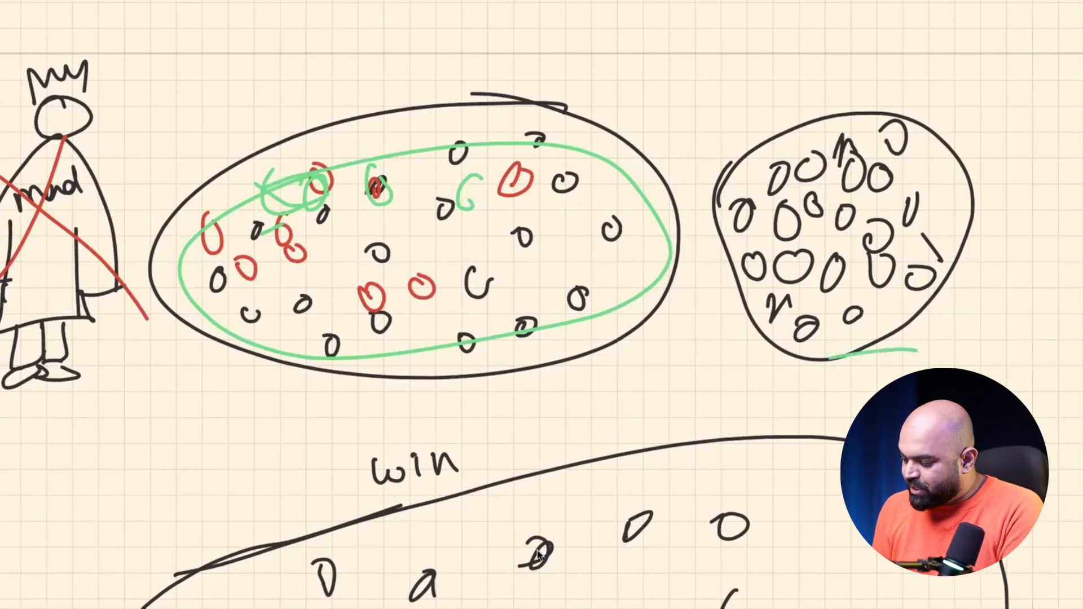
pyautogui.hscroll(2, 538, 556)
pyautogui.moveTo(631, 183); pyautogui.dragTo(665, 347)
pyautogui.moveTo(824, 155)
pyautogui.mouseDown()
pyautogui.moveTo(869, 242)
pyautogui.moveTo(738, 141)
pyautogui.moveTo(693, 164)
pyautogui.mouseUp()
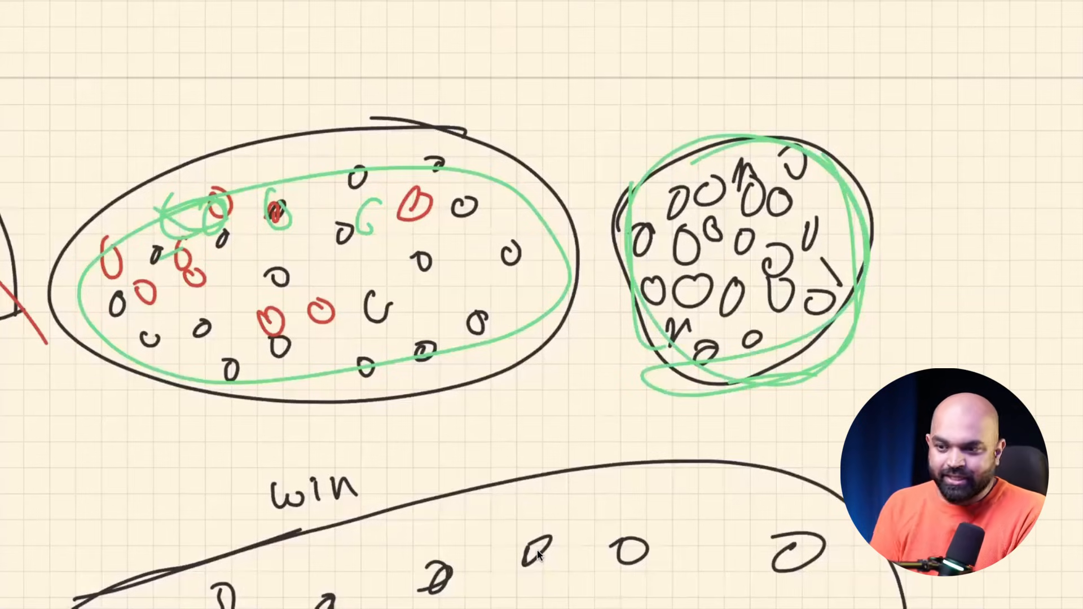
# Step: Review the sketched groups, from the green-outlined ovals down to the two red shapes and back
pyautogui.scroll(-4, 538, 556)
pyautogui.scroll(-4, 537, 556)
pyautogui.scroll(7, 538, 555)
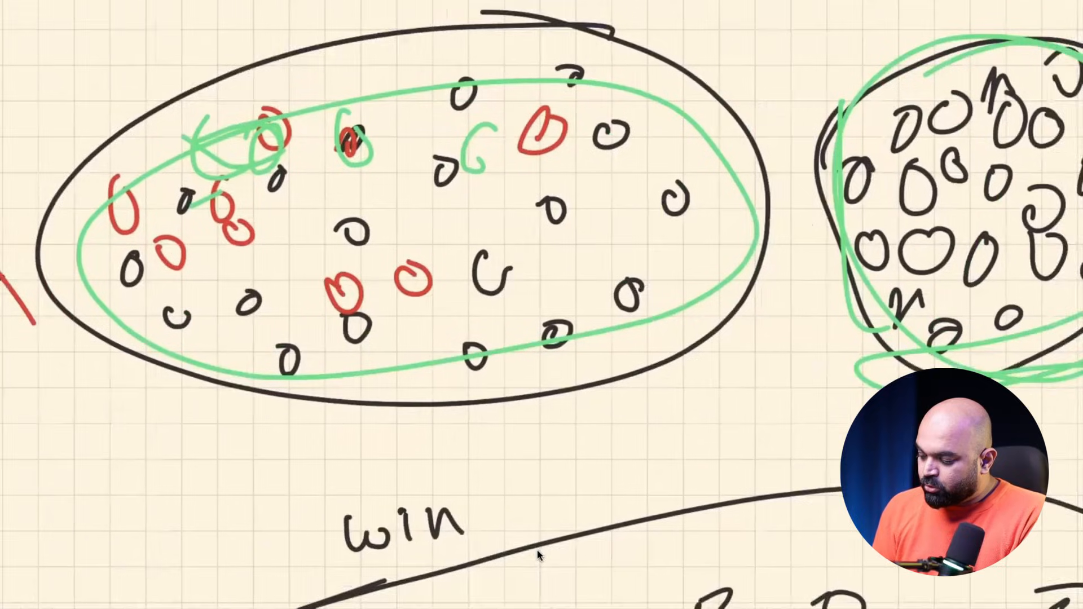
pyautogui.hscroll(-2, 538, 556)
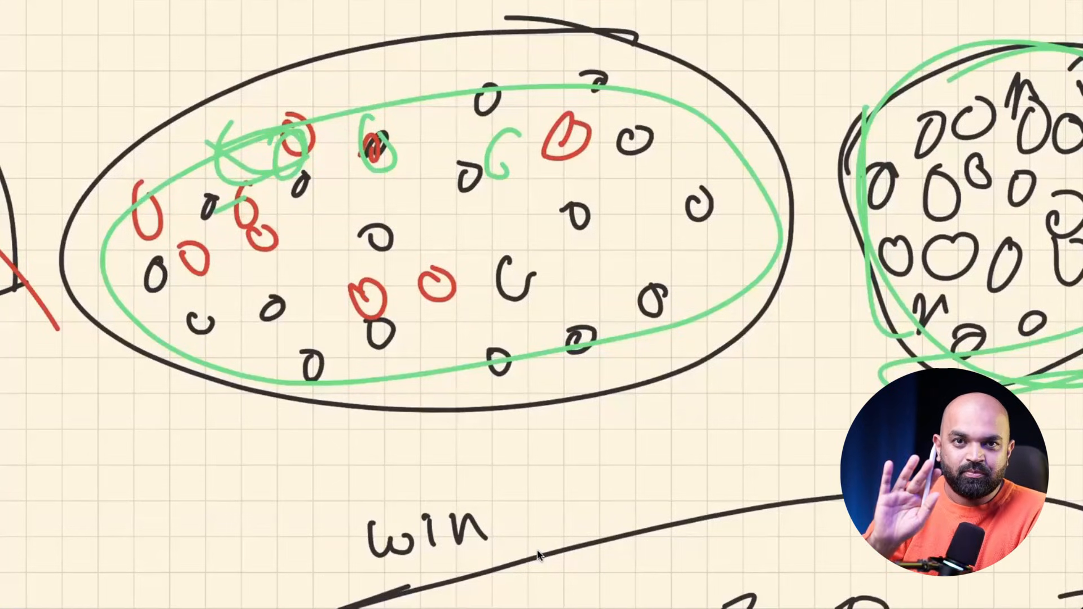
pyautogui.scroll(-10, 538, 556)
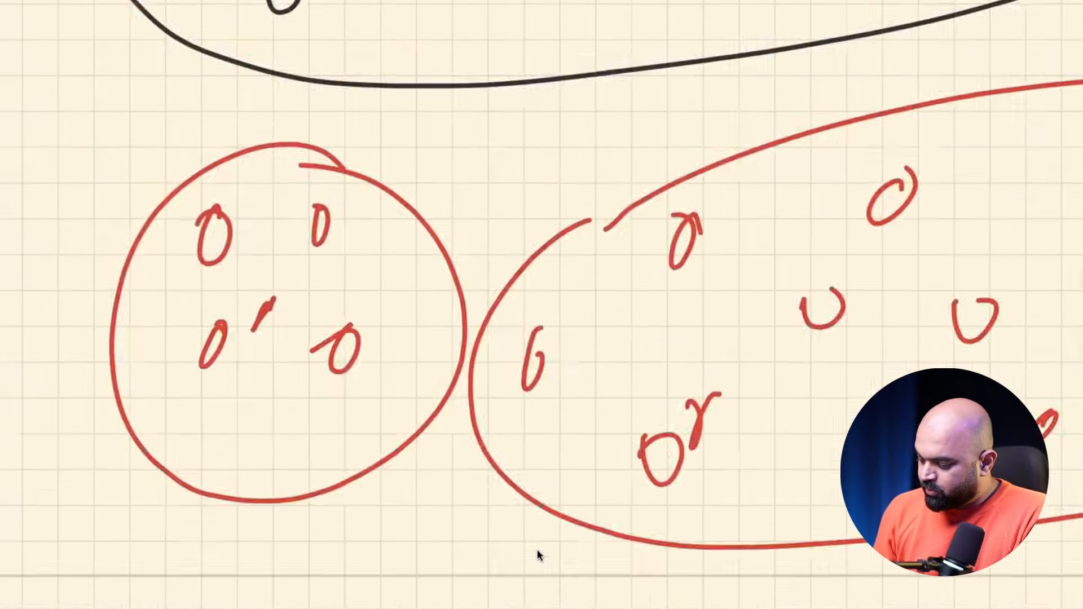
pyautogui.scroll(-5, 538, 555)
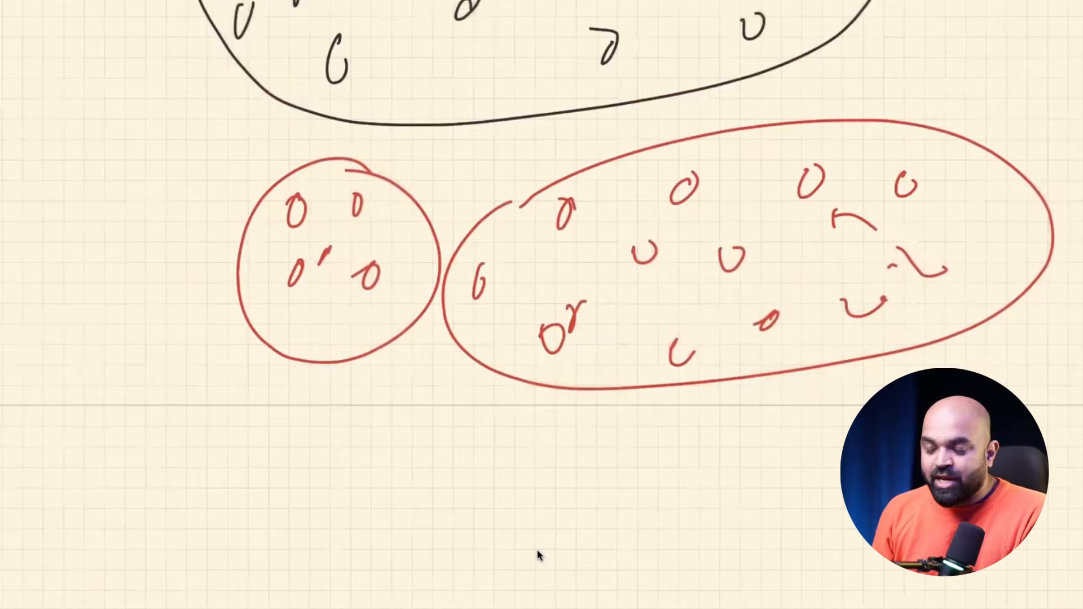
pyautogui.scroll(3, 538, 556)
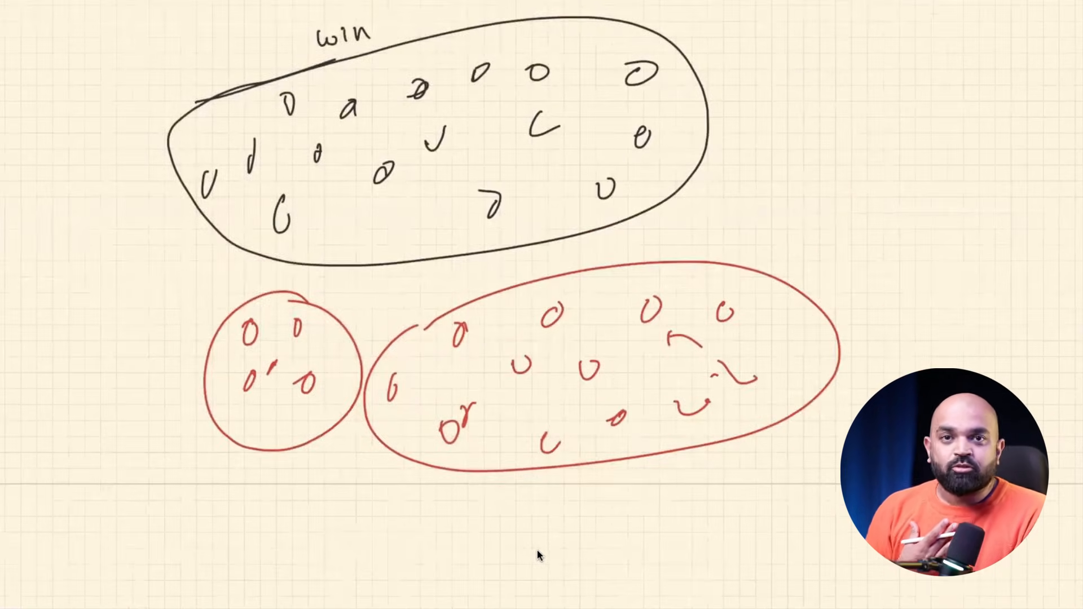
pyautogui.scroll(5, 537, 556)
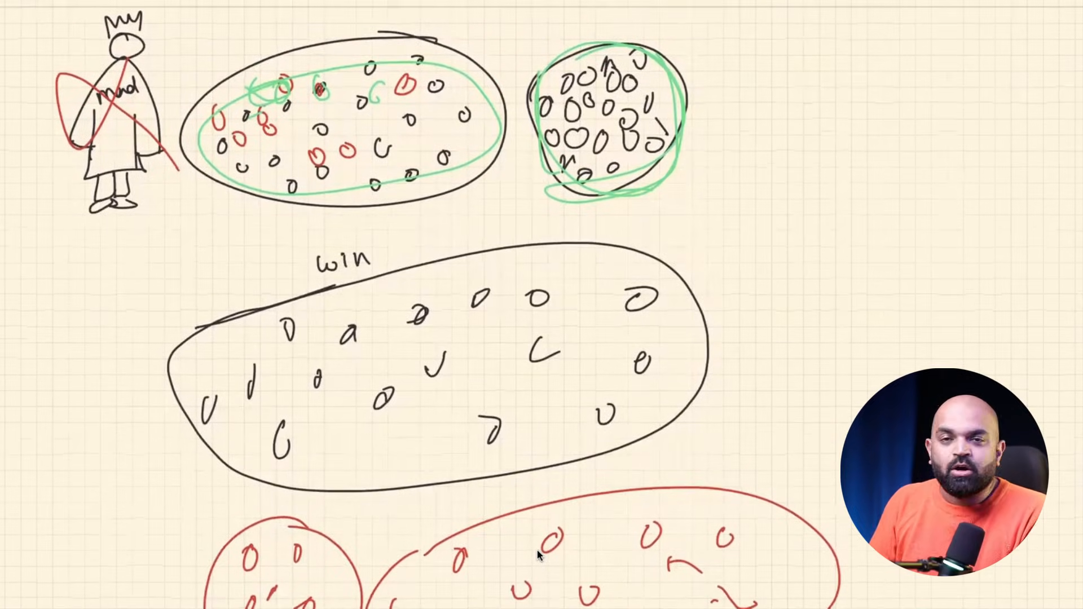
# Step: Write "Layout" in red in the empty area right of the packed circle group, underline it and frame it in a rounded box
pyautogui.scroll(6, 537, 555)
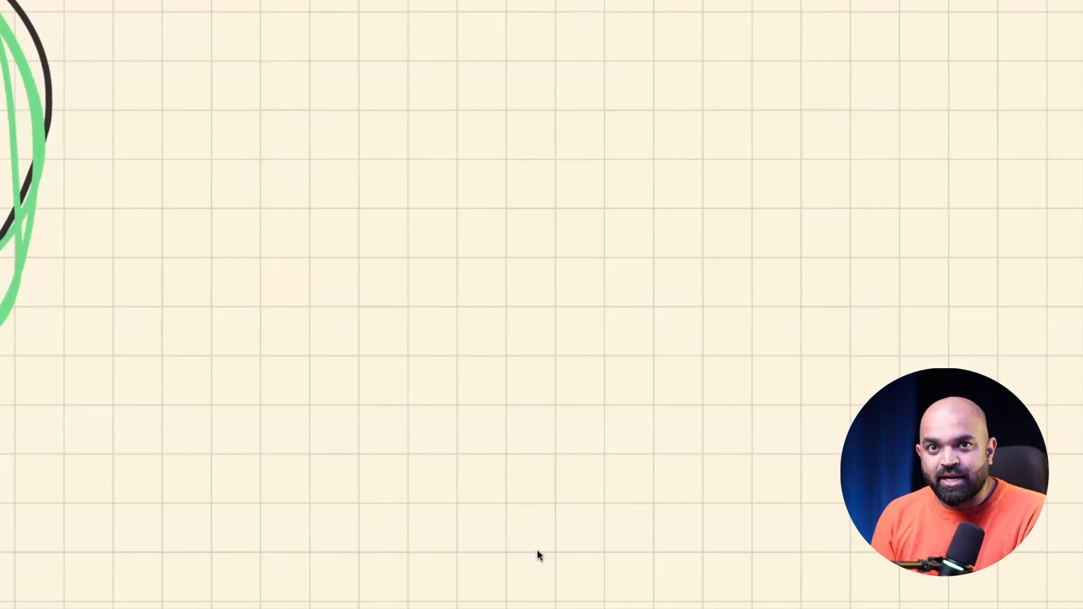
pyautogui.moveTo(317, 110); pyautogui.dragTo(370, 169)
pyautogui.moveTo(401, 148)
pyautogui.mouseDown()
pyautogui.moveTo(479, 225)
pyautogui.moveTo(447, 180)
pyautogui.mouseUp()
pyautogui.moveTo(508, 113); pyautogui.dragTo(584, 63)
pyautogui.moveTo(606, 113); pyautogui.dragTo(639, 59)
pyautogui.moveTo(268, 263); pyautogui.dragTo(753, 148)
pyautogui.moveTo(265, 303)
pyautogui.mouseDown()
pyautogui.moveTo(293, 299)
pyautogui.moveTo(627, 37)
pyautogui.moveTo(350, 299)
pyautogui.mouseUp()
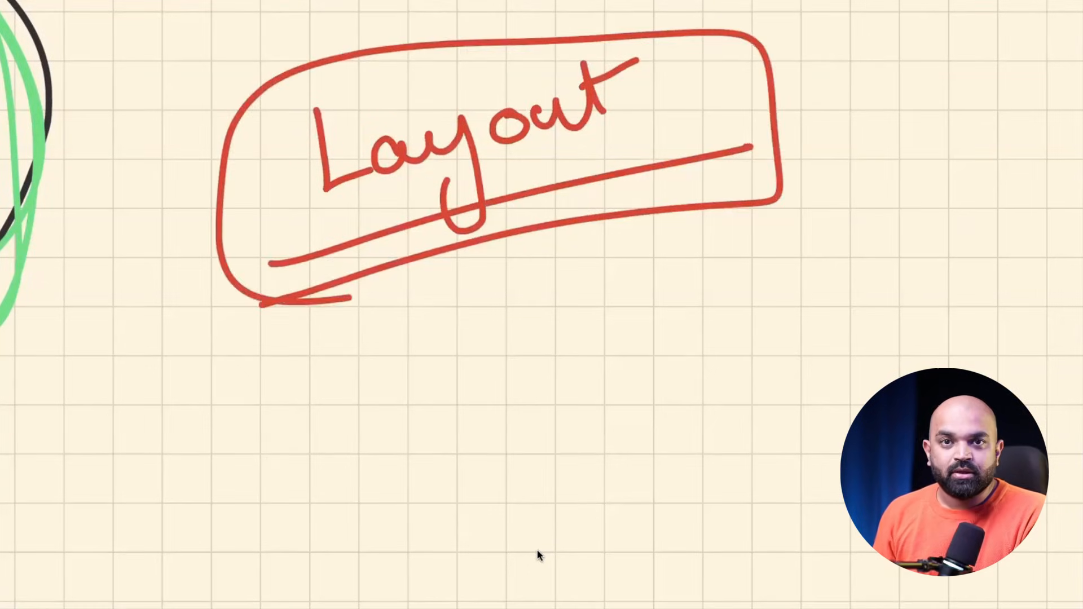
pyautogui.scroll(4, 538, 556)
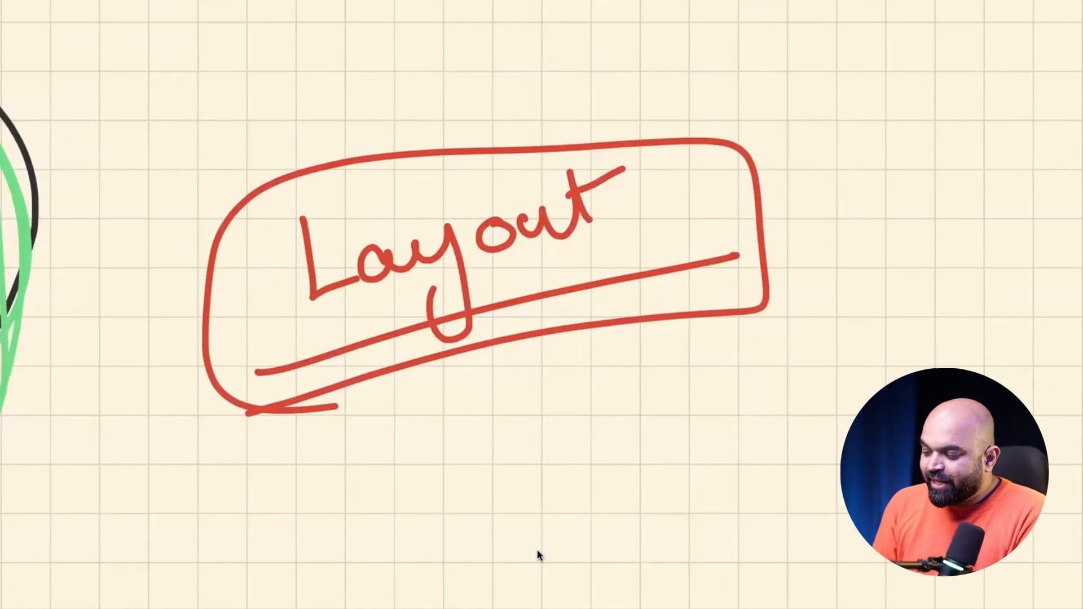
pyautogui.hscroll(-3, 537, 555)
pyautogui.scroll(-5, 538, 556)
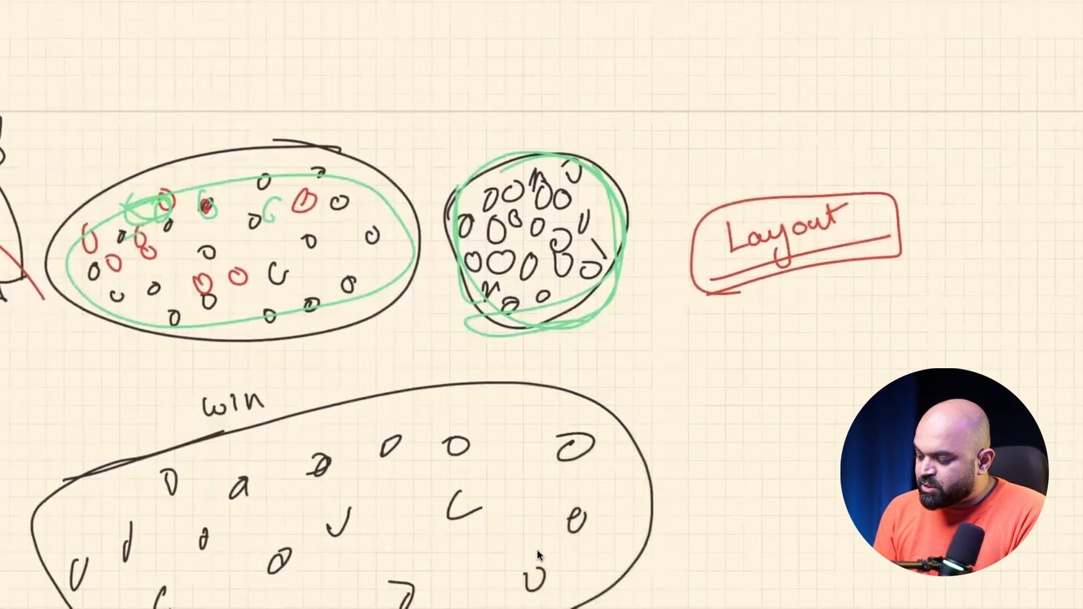
# Step: Draw a large red loop around the circles inside the left green-outlined oval
pyautogui.scroll(-2, 537, 556)
pyautogui.scroll(5, 537, 556)
pyautogui.hscroll(2, 537, 555)
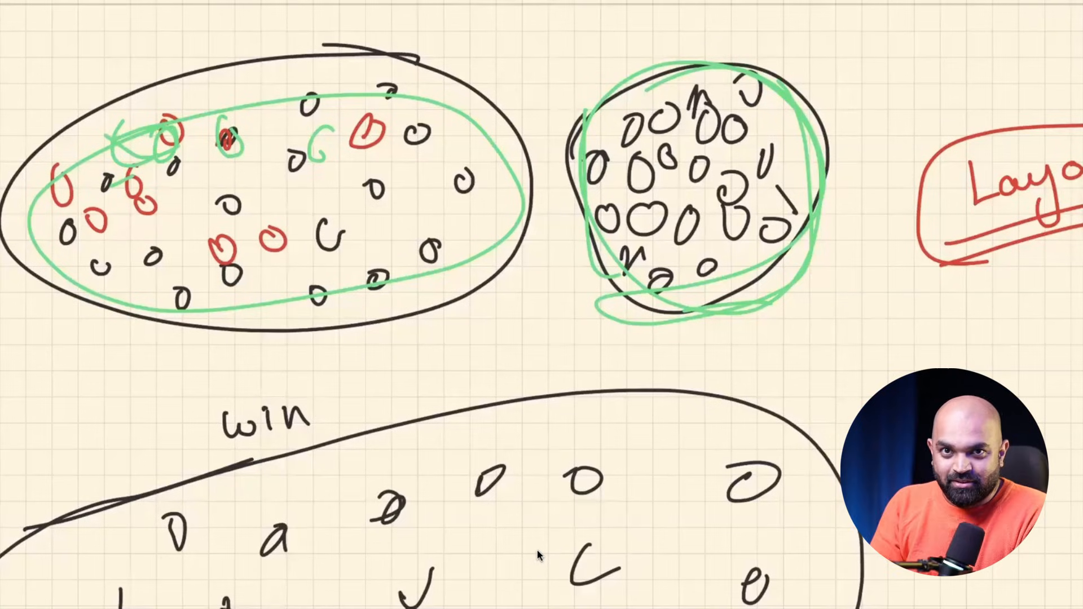
pyautogui.hscroll(-5, 537, 550)
pyautogui.scroll(3, 537, 550)
pyautogui.moveTo(206, 210)
pyautogui.mouseDown()
pyautogui.moveTo(283, 298)
pyautogui.moveTo(172, 221)
pyautogui.mouseUp()
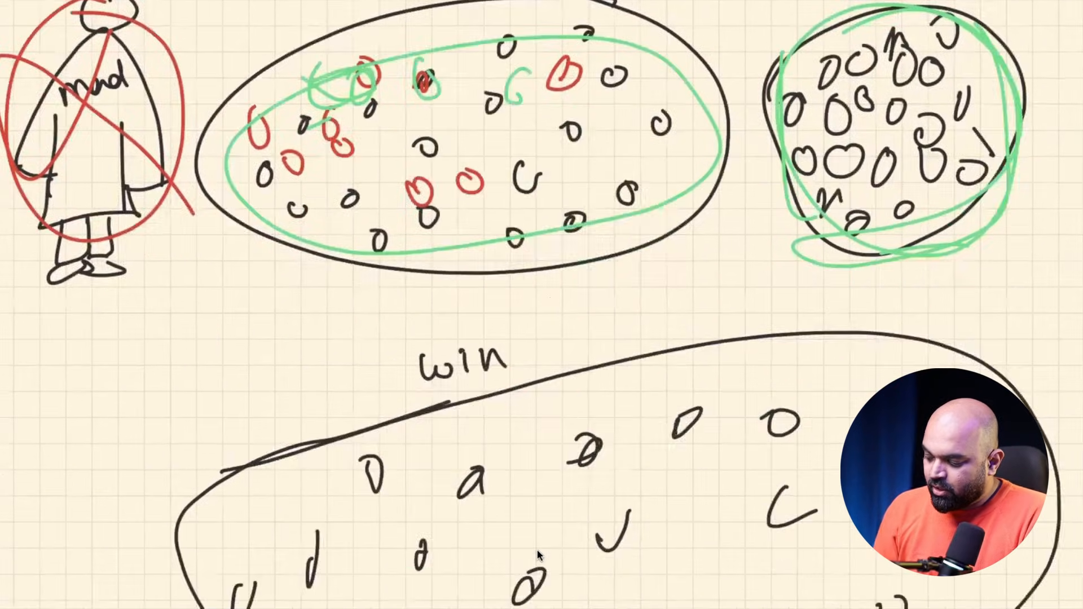
pyautogui.scroll(-2, 537, 550)
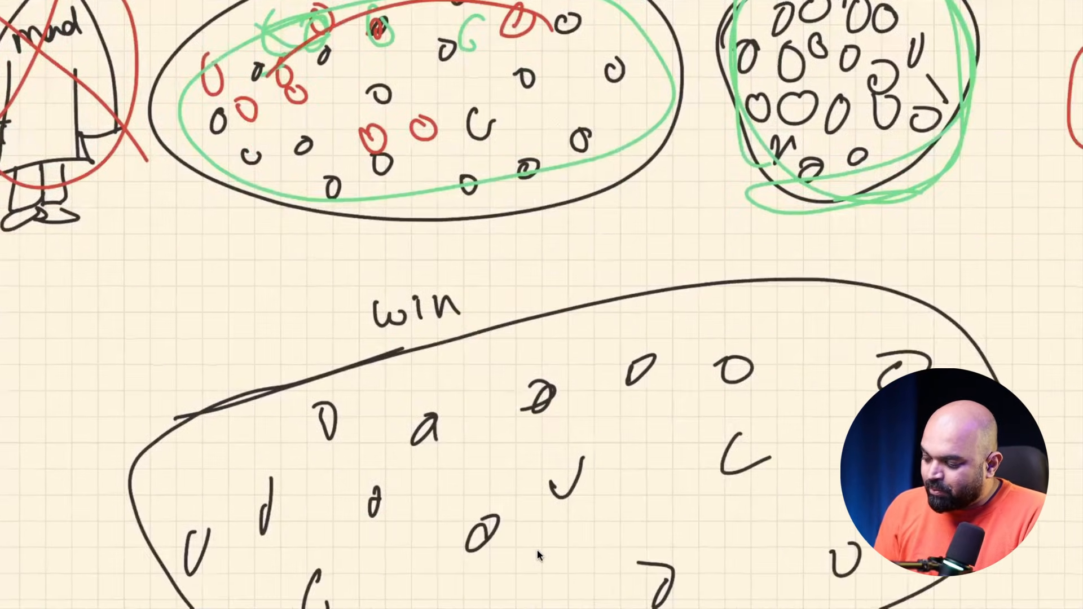
pyautogui.moveTo(456, 63); pyautogui.dragTo(550, 29)
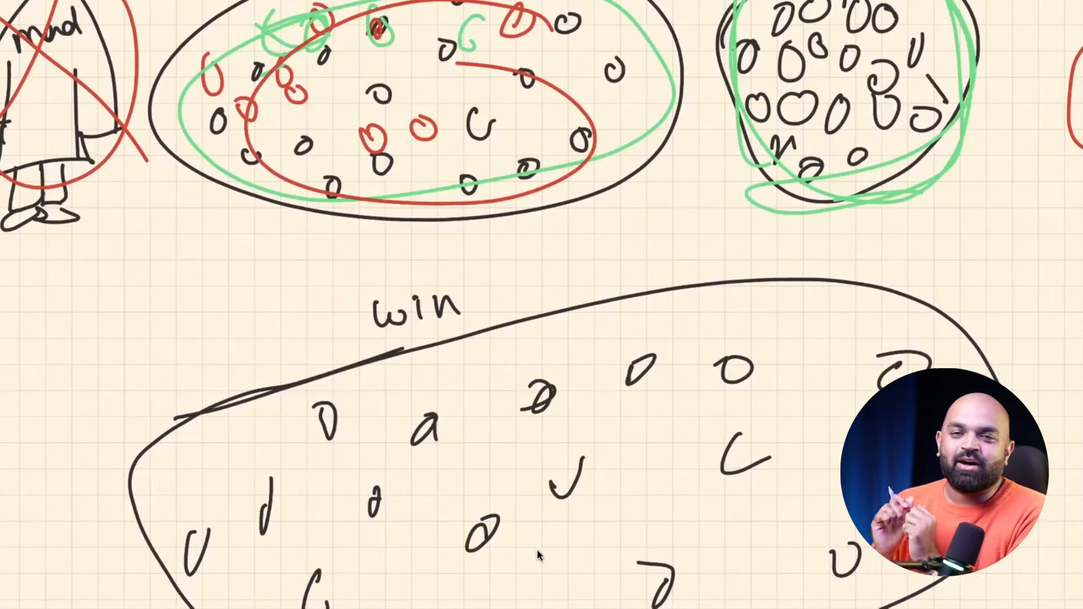
# Step: Write "Auto" in red above the framed word "Layout" and enclose it in a red outline
pyautogui.hscroll(8, 537, 549)
pyautogui.scroll(2, 537, 550)
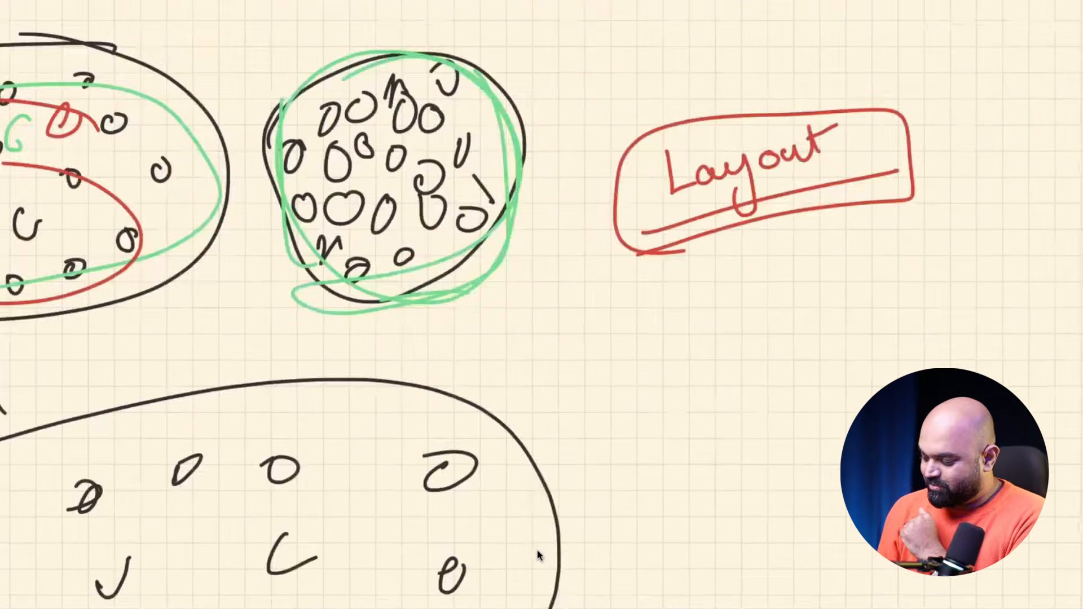
pyautogui.moveTo(585, 120); pyautogui.dragTo(619, 124)
pyautogui.moveTo(590, 100)
pyautogui.mouseDown()
pyautogui.moveTo(632, 75)
pyautogui.moveTo(664, 101)
pyautogui.mouseUp()
pyautogui.moveTo(672, 57)
pyautogui.mouseDown()
pyautogui.moveTo(676, 120)
pyautogui.moveTo(724, 85)
pyautogui.mouseUp()
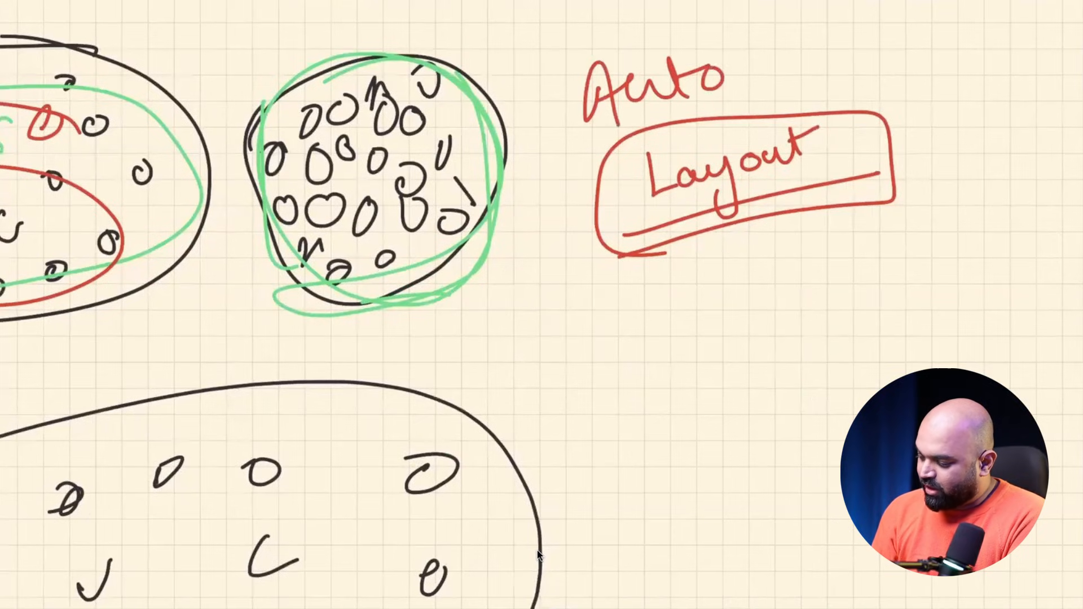
pyautogui.moveTo(567, 144); pyautogui.dragTo(592, 144)
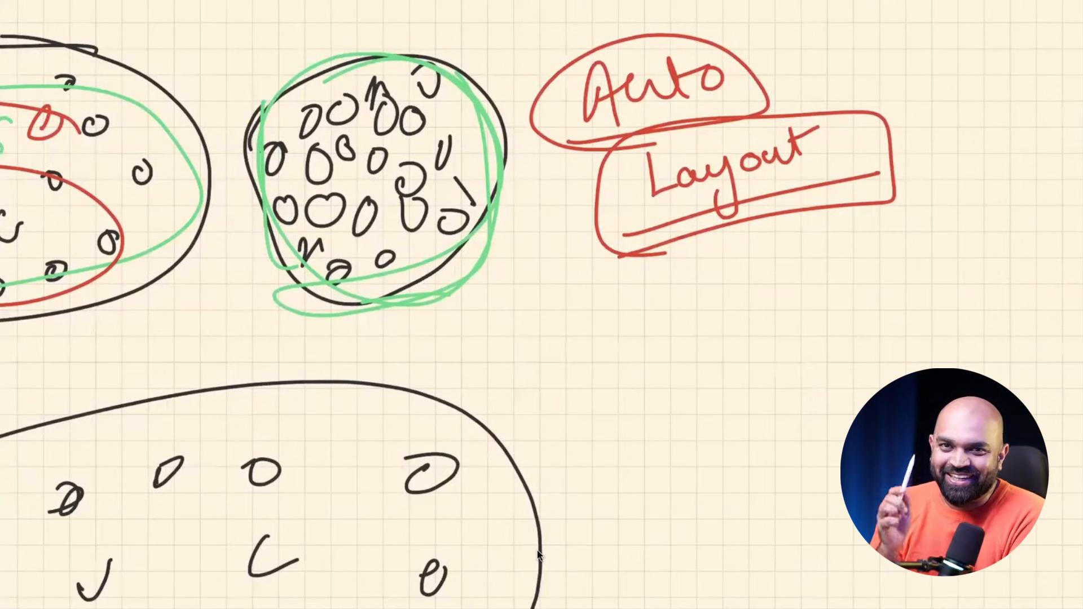
# Step: Switch to the Figma exercise file and examine Task 1 of Exercise 6: its instructions, the result icons and the empty "Do it here" area
pyautogui.hscroll(-2, 538, 550)
pyautogui.scroll(2, 538, 550)
pyautogui.scroll(-4, 537, 550)
pyautogui.scroll(-3, 537, 549)
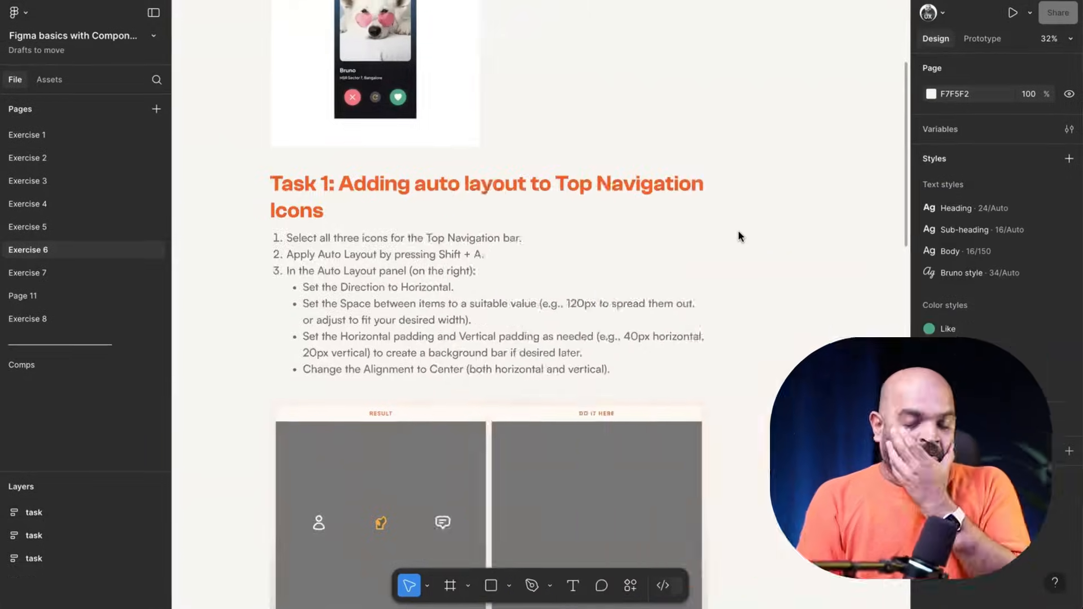
pyautogui.scroll(3, 739, 231)
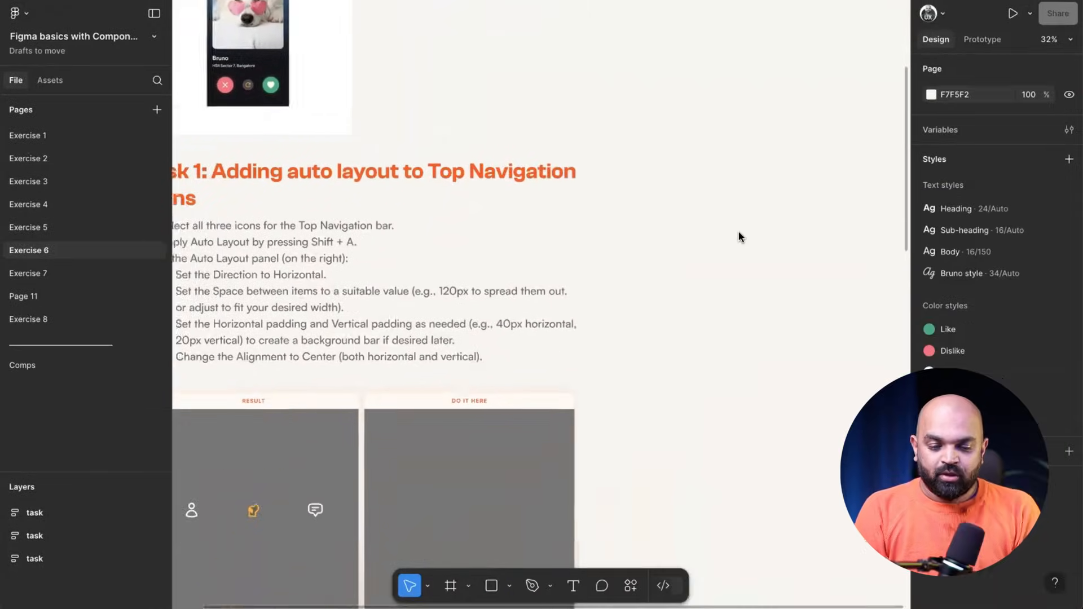
pyautogui.scroll(-2, 739, 237)
pyautogui.hscroll(-2, 739, 237)
pyautogui.scroll(5, 414, 430)
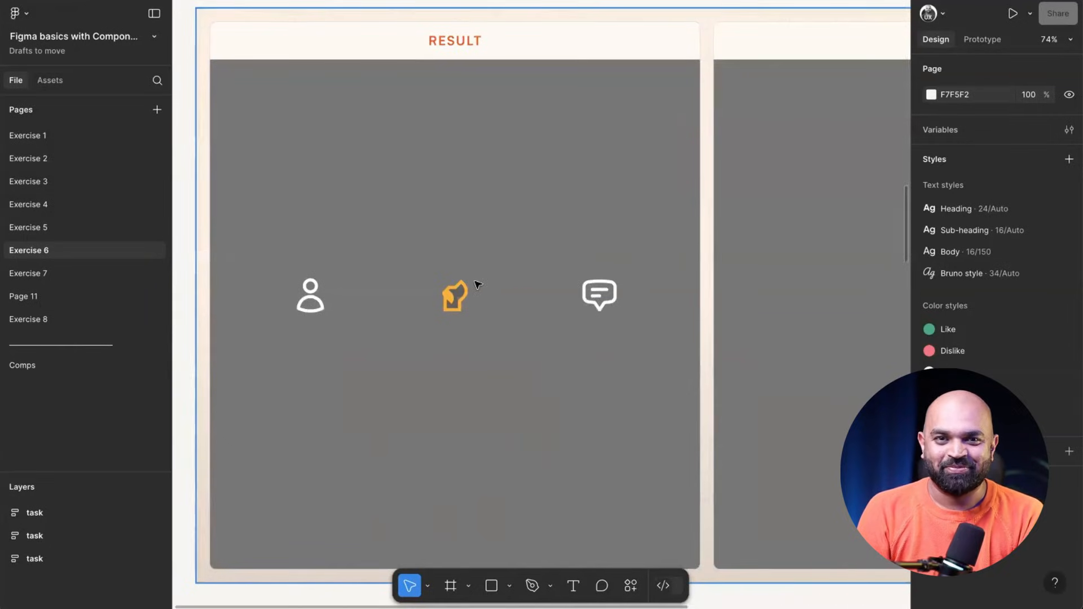
pyautogui.click(449, 296)
pyautogui.hscroll(10, 552, 295)
pyautogui.click(714, 216)
pyautogui.hscroll(-2, 714, 215)
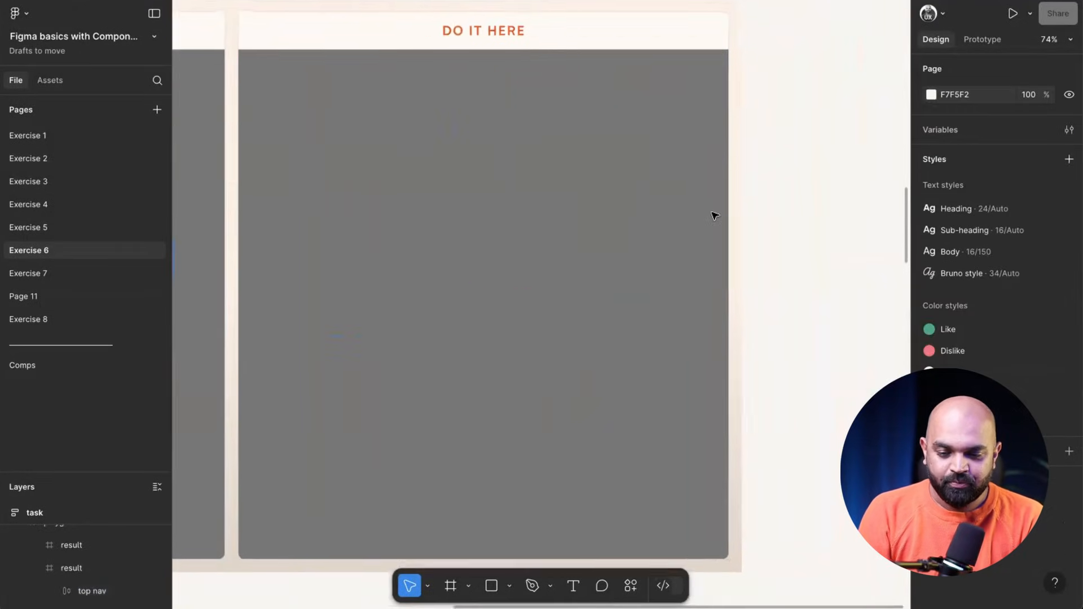
pyautogui.hscroll(-1, 714, 215)
pyautogui.scroll(1, 714, 215)
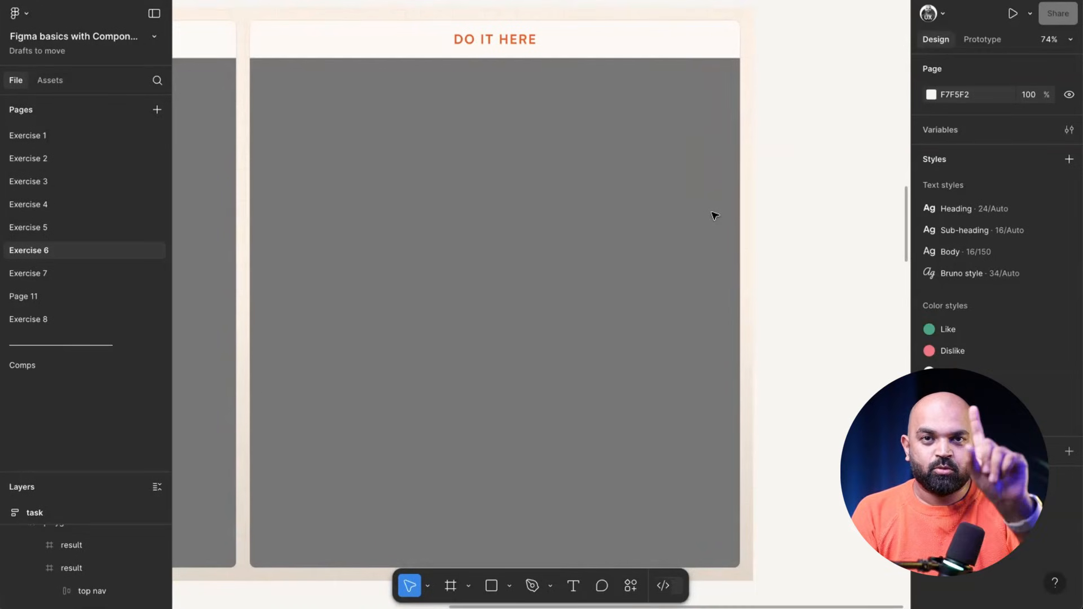
# Step: Add a text heading "Layout goal" on the empty canvas to the right of Task 1's practice area
pyautogui.scroll(-5, 581, 245)
pyautogui.hscroll(3, 627, 245)
pyautogui.scroll(1, 627, 245)
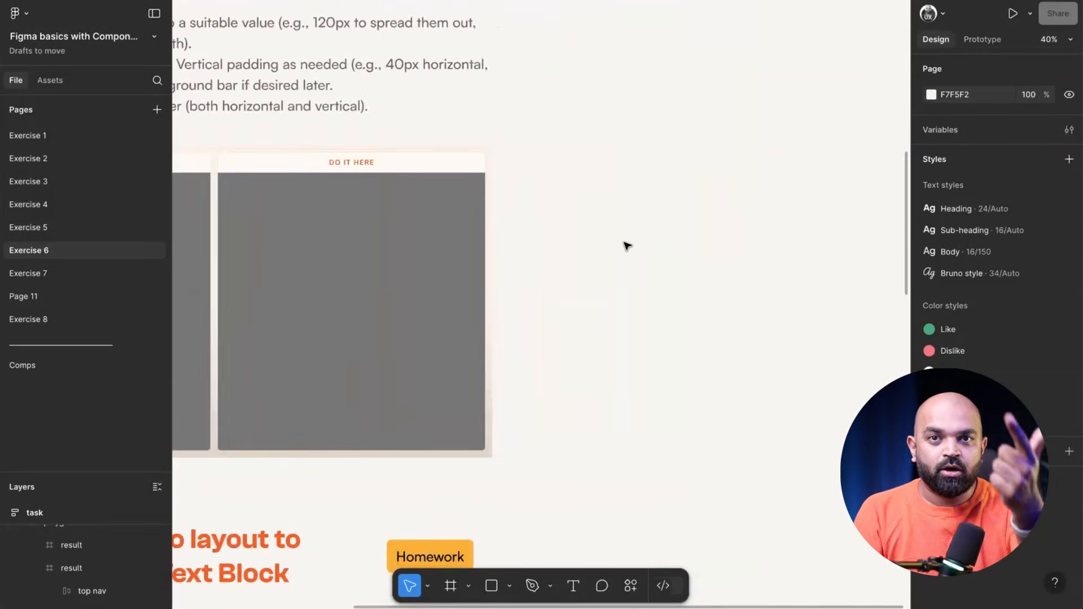
pyautogui.hscroll(2, 625, 245)
pyautogui.scroll(5, 615, 174)
pyautogui.press('t')
pyautogui.click(584, 172)
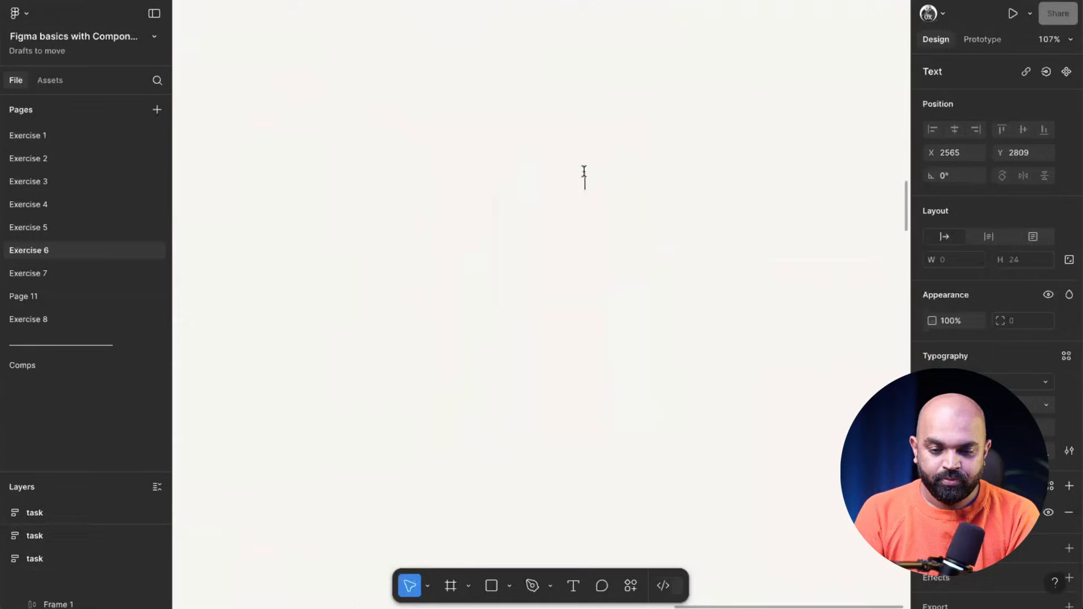
pyautogui.write('Layout goal')
pyautogui.press('Escape')
pyautogui.press('Escape')
pyautogui.scroll(4, 633, 172)
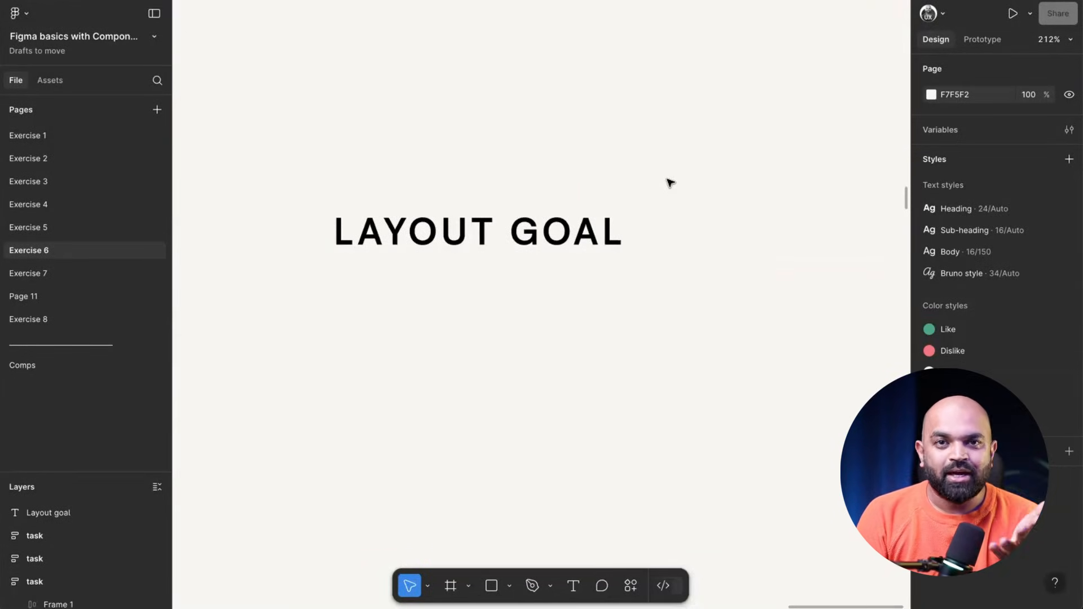
# Step: Add a text line below the "Layout goal" heading reading "Icons are there, the box decides how the icons are organised"
pyautogui.moveTo(290, 150); pyautogui.dragTo(728, 324)
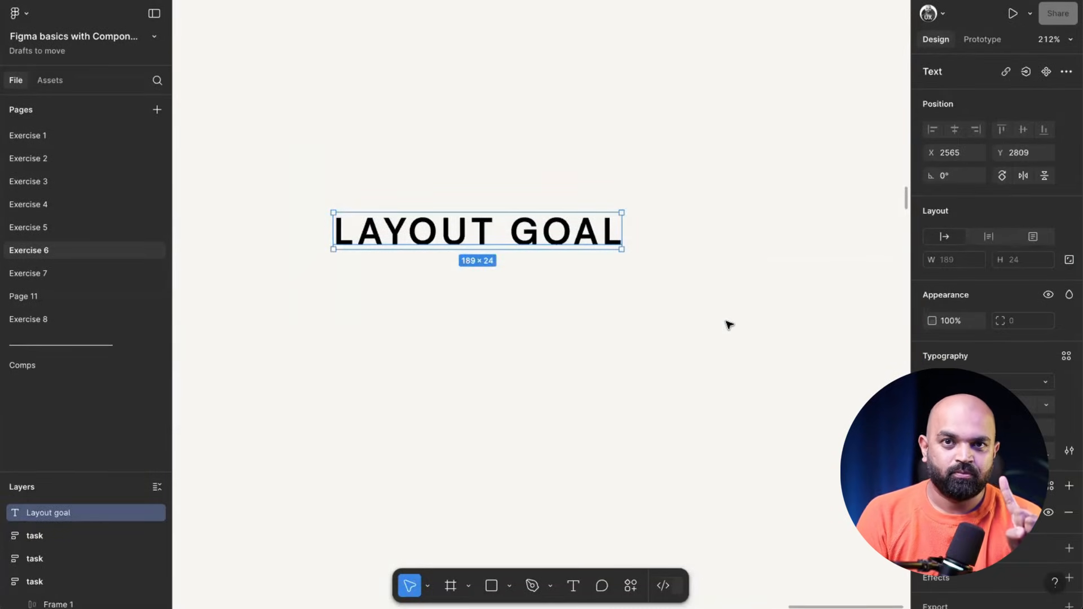
pyautogui.scroll(-5, 728, 324)
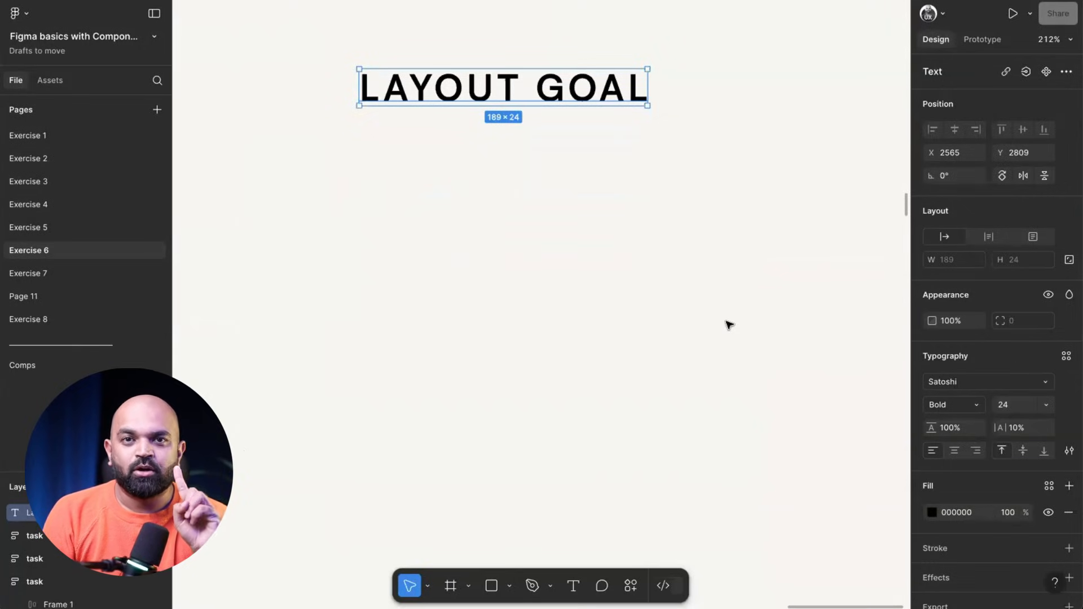
pyautogui.click(510, 229)
pyautogui.press('t')
pyautogui.click(473, 173)
pyautogui.scroll(1, 484, 177)
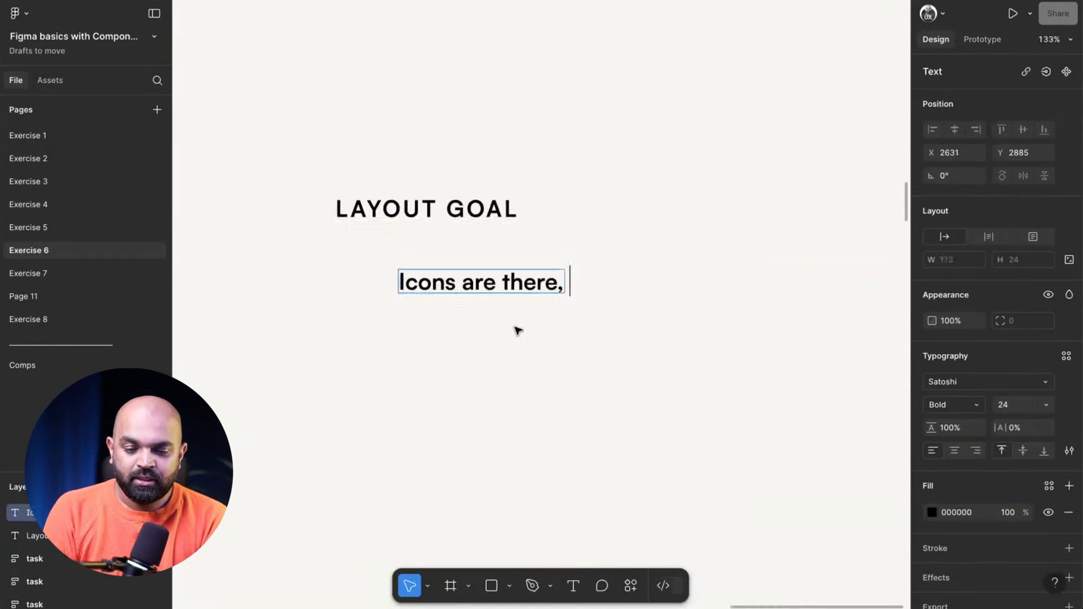
pyautogui.hscroll(1, 515, 327)
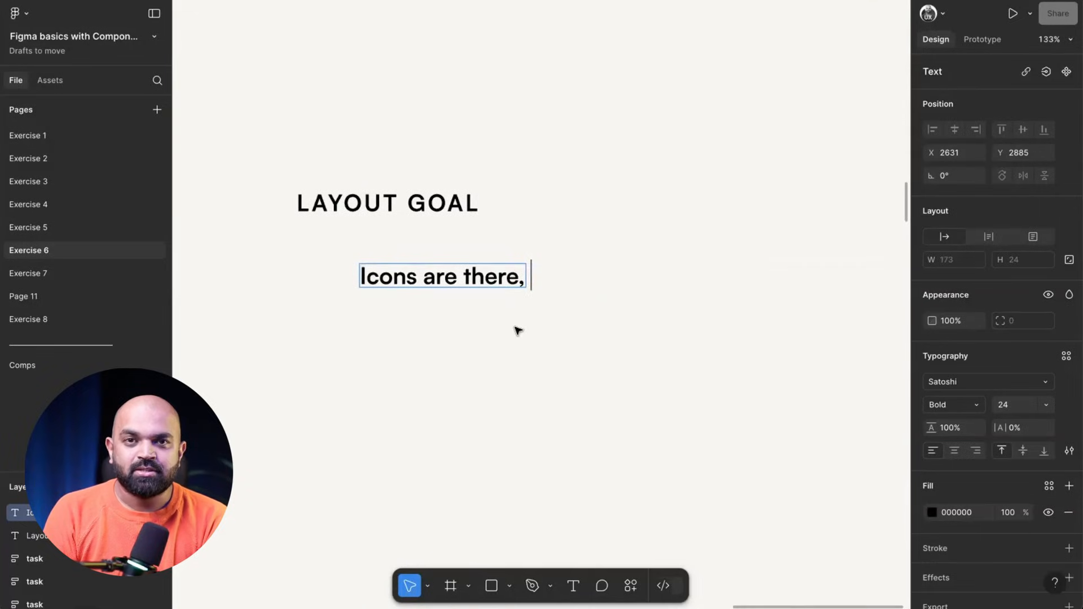
pyautogui.write('the box')
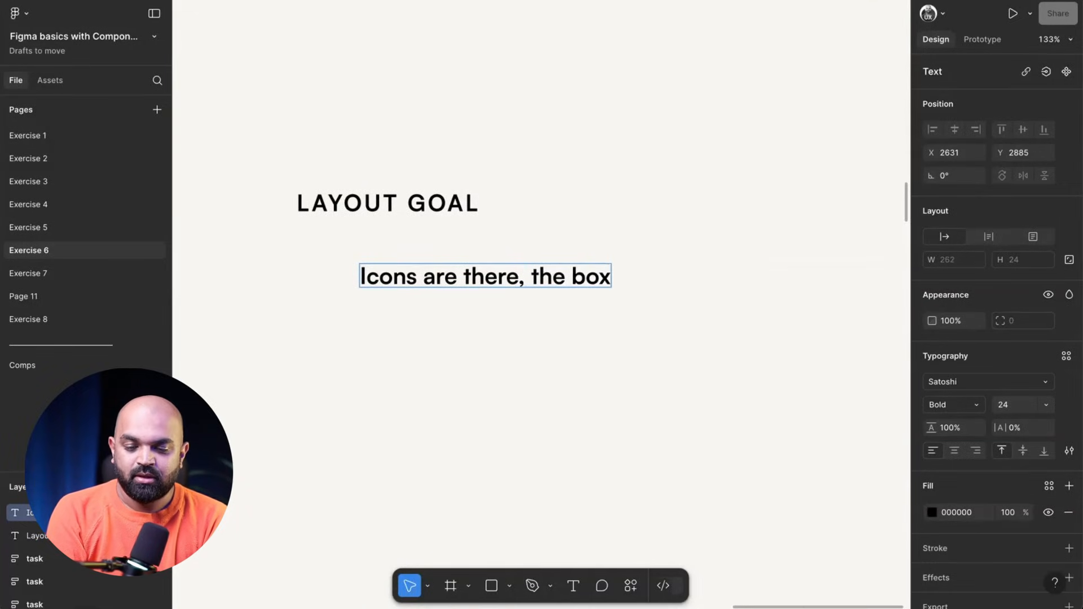
pyautogui.write(' decides')
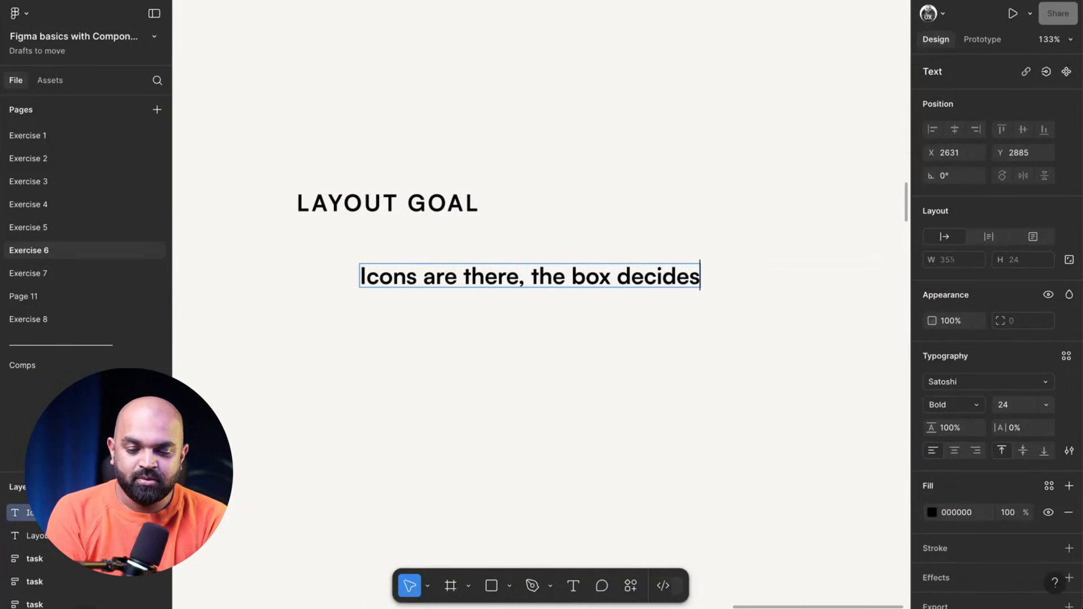
pyautogui.write(' how the icons')
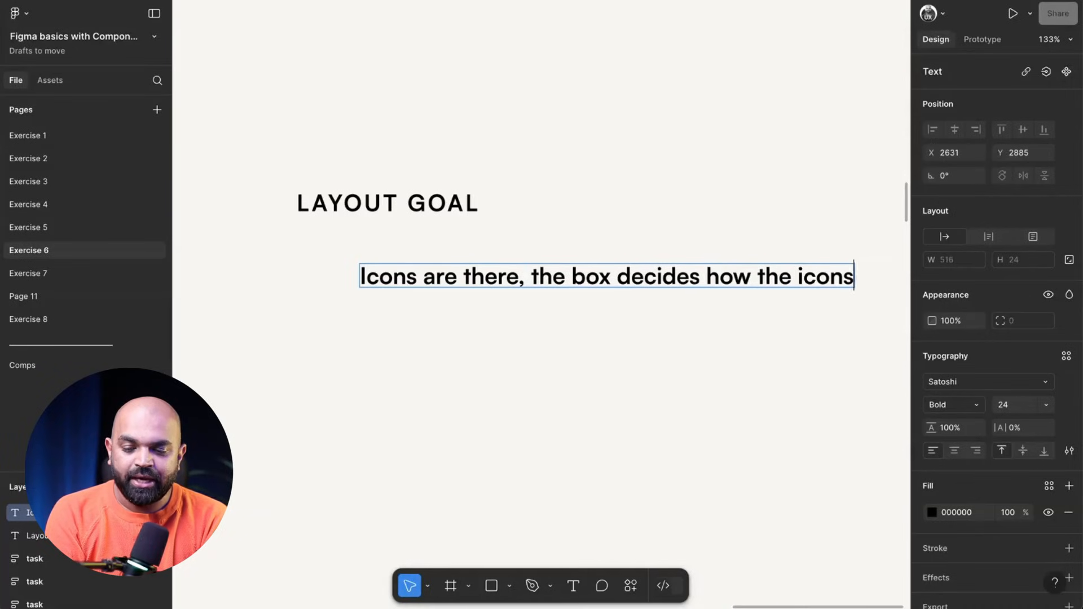
pyautogui.write(' are c')
pyautogui.hscroll(4, 547, 333)
pyautogui.scroll(-4, 547, 332)
pyautogui.press('Escape')
pyautogui.scroll(2, 480, 322)
pyautogui.scroll(2, 453, 298)
pyautogui.scroll(-2, 454, 299)
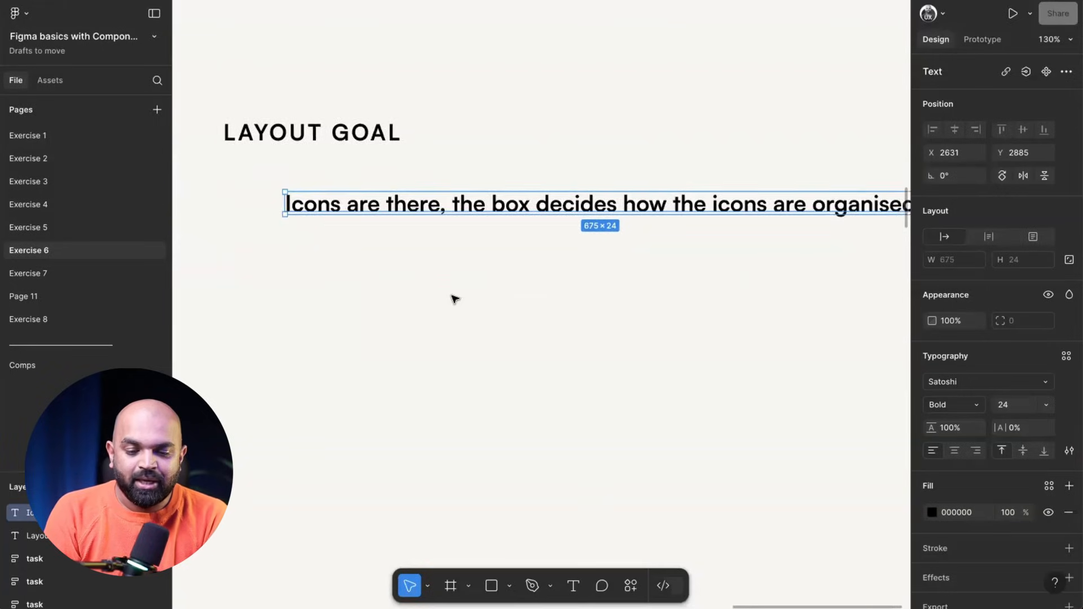
# Step: Duplicate the sentence directly below itself and reword the copy as "Icons are there, the icons decides how the box are organised"
pyautogui.scroll(-3, 452, 299)
pyautogui.moveTo(497, 229); pyautogui.dragTo(499, 257)
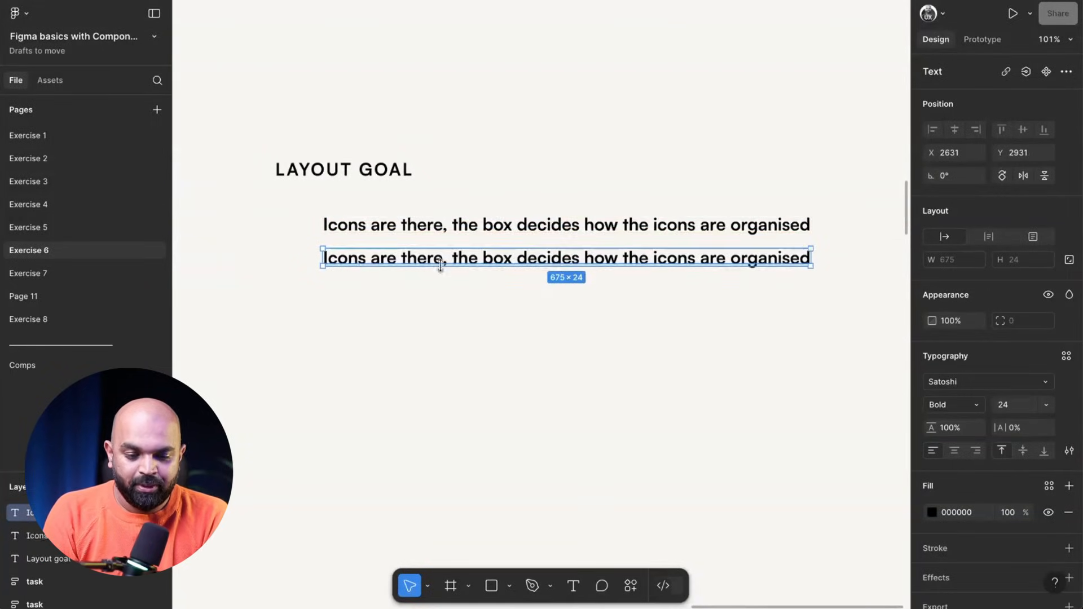
pyautogui.scroll(2, 437, 266)
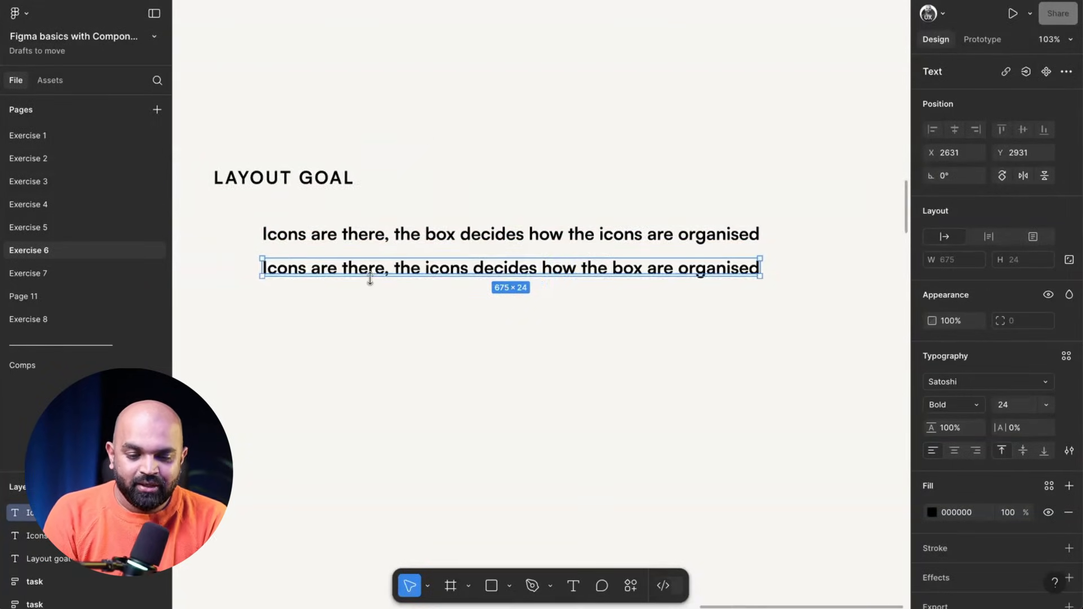
pyautogui.scroll(3, 519, 266)
pyautogui.scroll(-2, 592, 267)
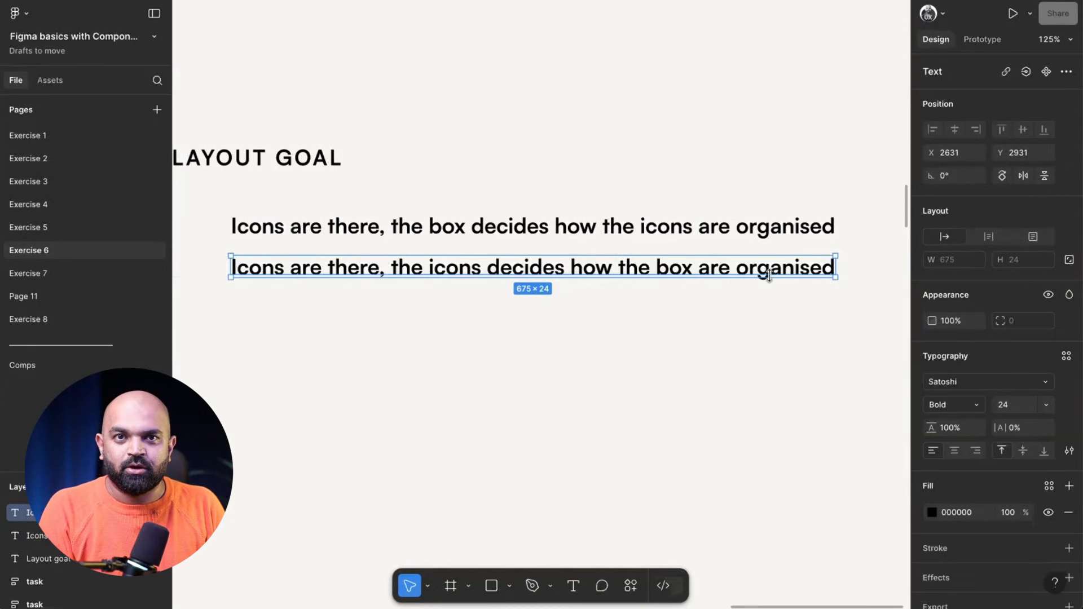
# Step: Copy the profile, brand logo and chat icons from the asset row above the final reference screen
pyautogui.scroll(-5, 769, 275)
pyautogui.scroll(5, 670, 334)
pyautogui.scroll(-3, 341, 299)
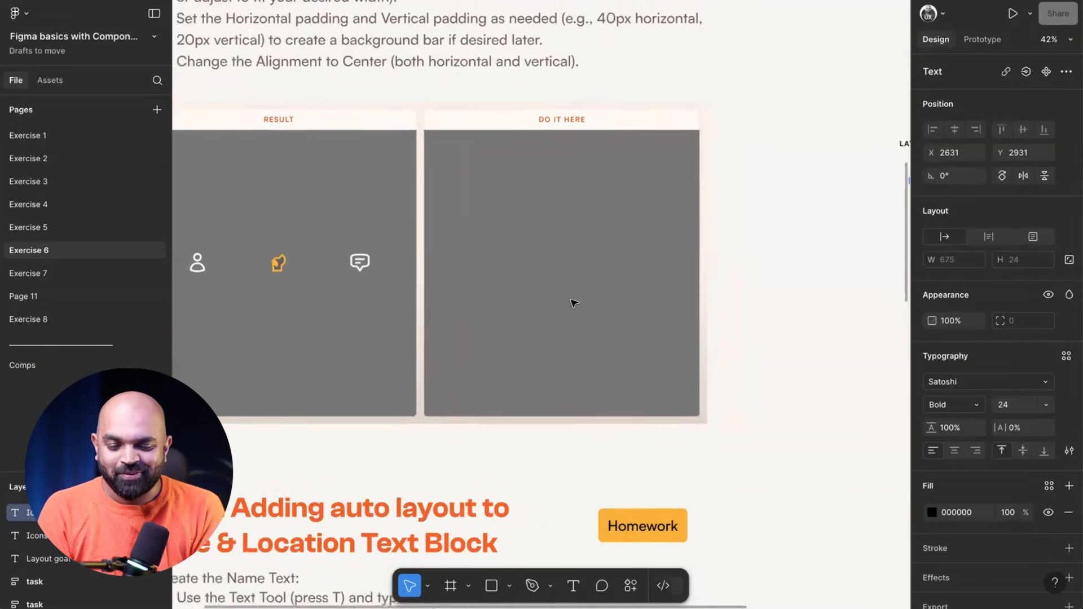
pyautogui.scroll(3, 303, 270)
pyautogui.scroll(6, 302, 272)
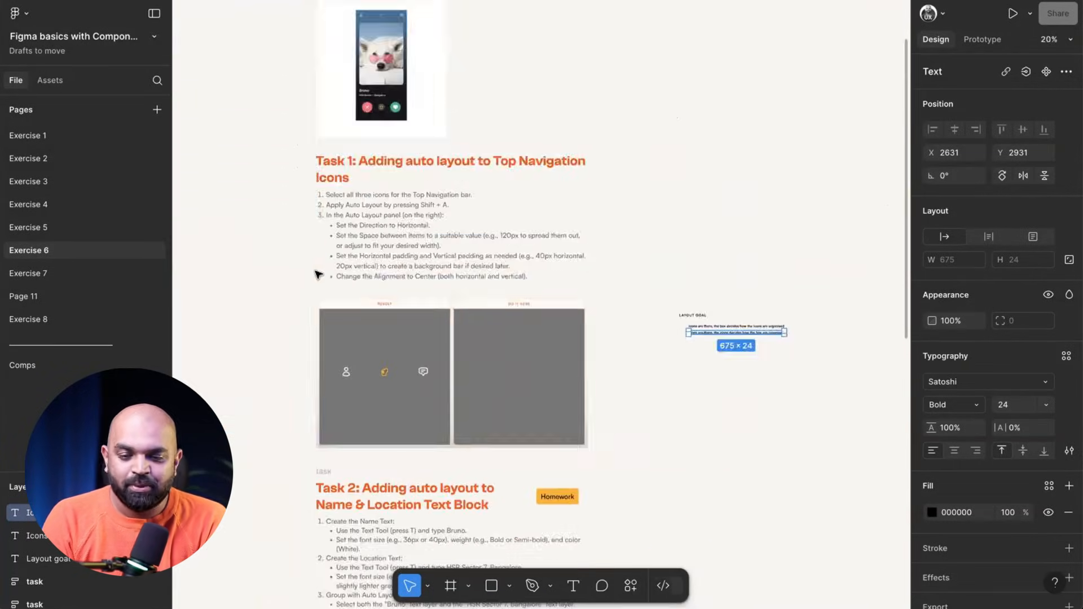
pyautogui.scroll(5, 367, 186)
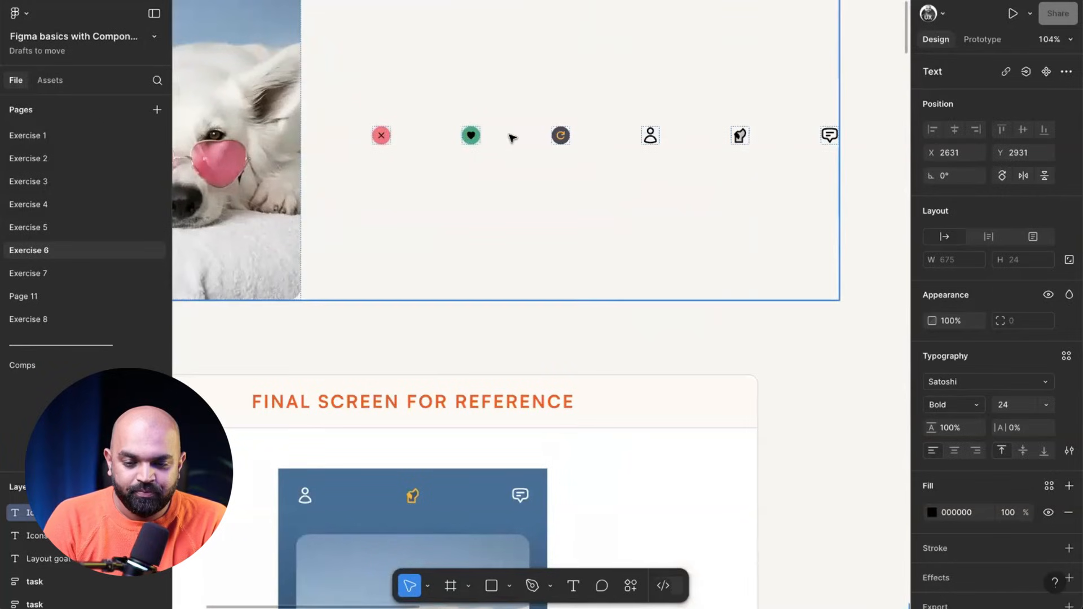
pyautogui.hotkey('shift', 'a')
pyautogui.hscroll(2, 593, 150)
pyautogui.click(593, 149)
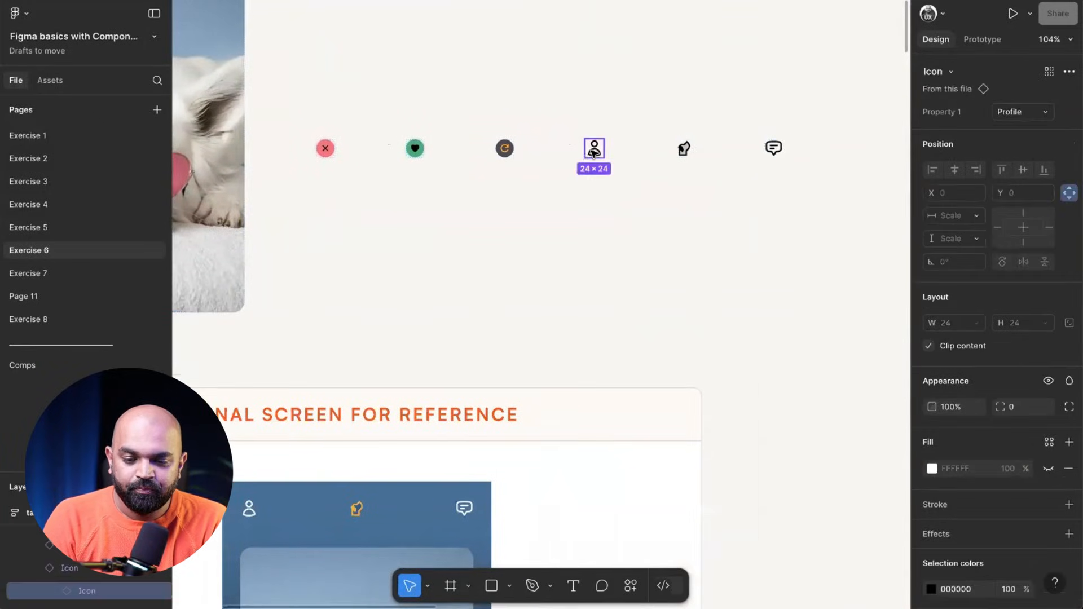
pyautogui.click(593, 151)
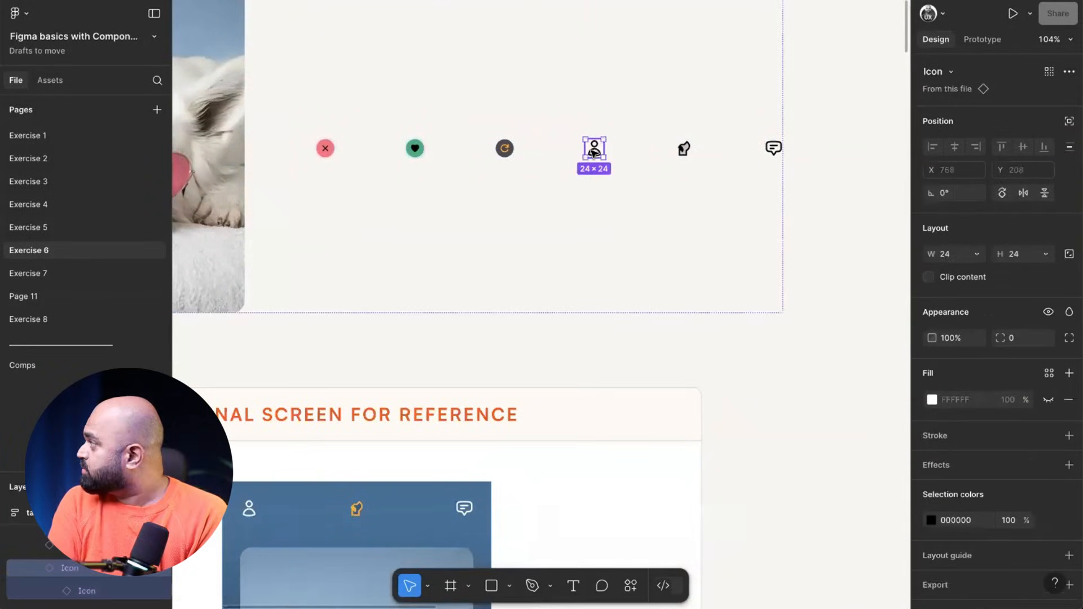
pyautogui.keyDown('shift'); pyautogui.click(685, 149); pyautogui.keyUp('shift')
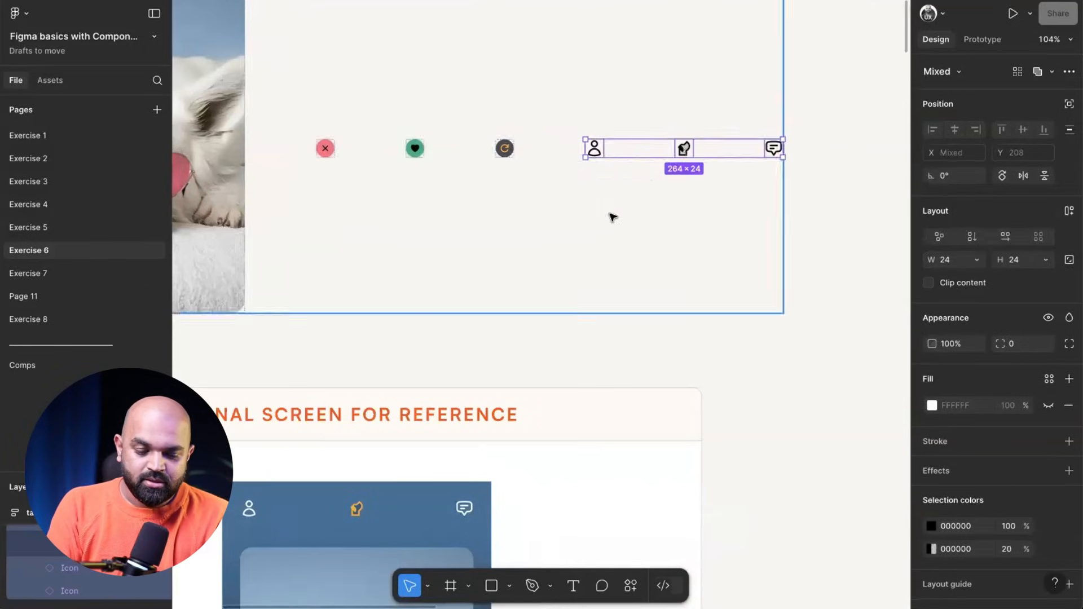
# Step: Paste the three copied icons near Task 1's practice area and move them onto the blank canvas beside it
pyautogui.scroll(-5, 611, 297)
pyautogui.scroll(-10, 617, 264)
pyautogui.scroll(6, 457, 181)
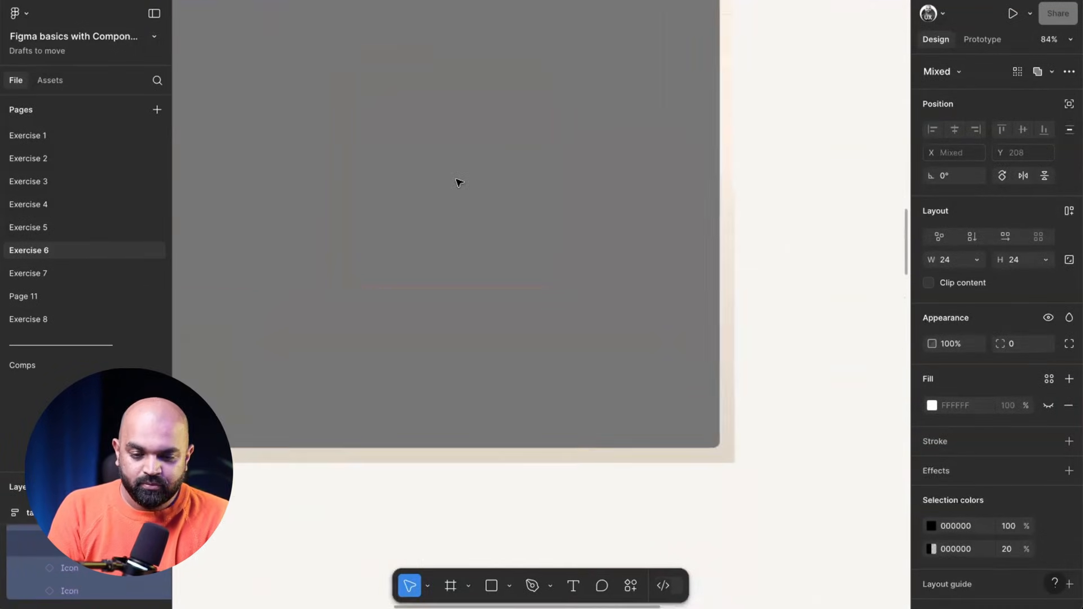
pyautogui.click(486, 185)
pyautogui.scroll(3, 488, 215)
pyautogui.hotkey('ctrl', 'v')
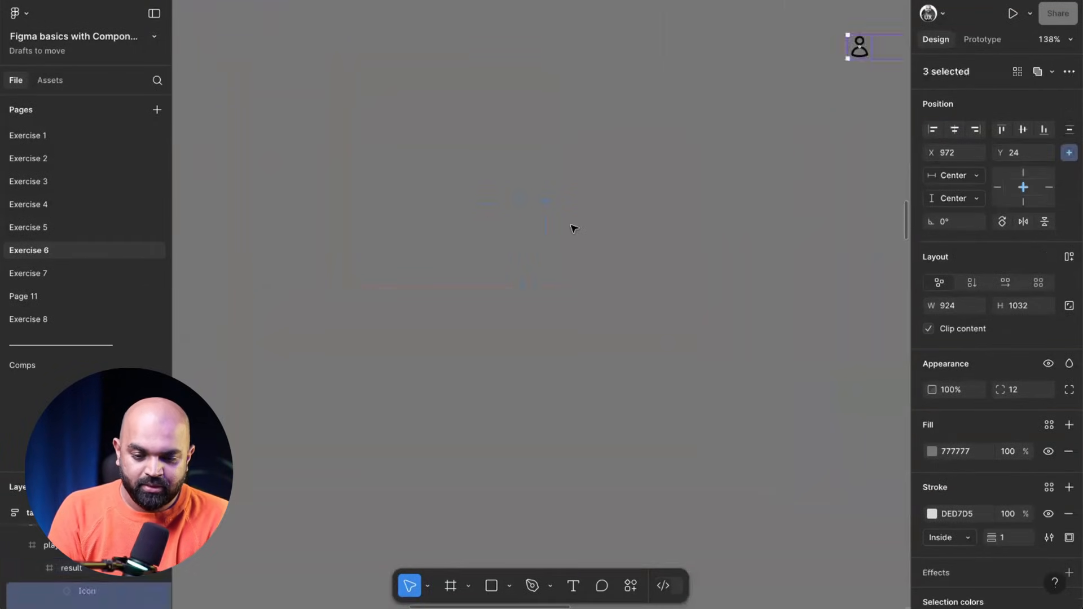
pyautogui.scroll(-5, 573, 228)
pyautogui.moveTo(688, 164); pyautogui.dragTo(525, 271)
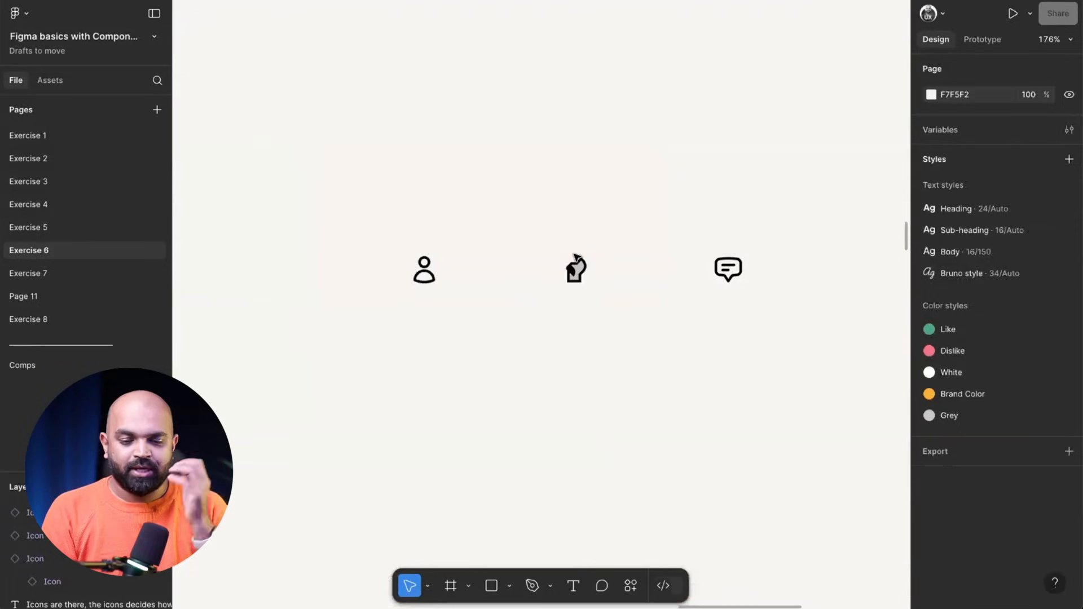
# Step: Move the brand logo icon up out of the row and bring the chat icon closer to the profile icon
pyautogui.moveTo(575, 257); pyautogui.dragTo(514, 143)
pyautogui.moveTo(715, 278); pyautogui.dragTo(611, 278)
pyautogui.scroll(5, 667, 274)
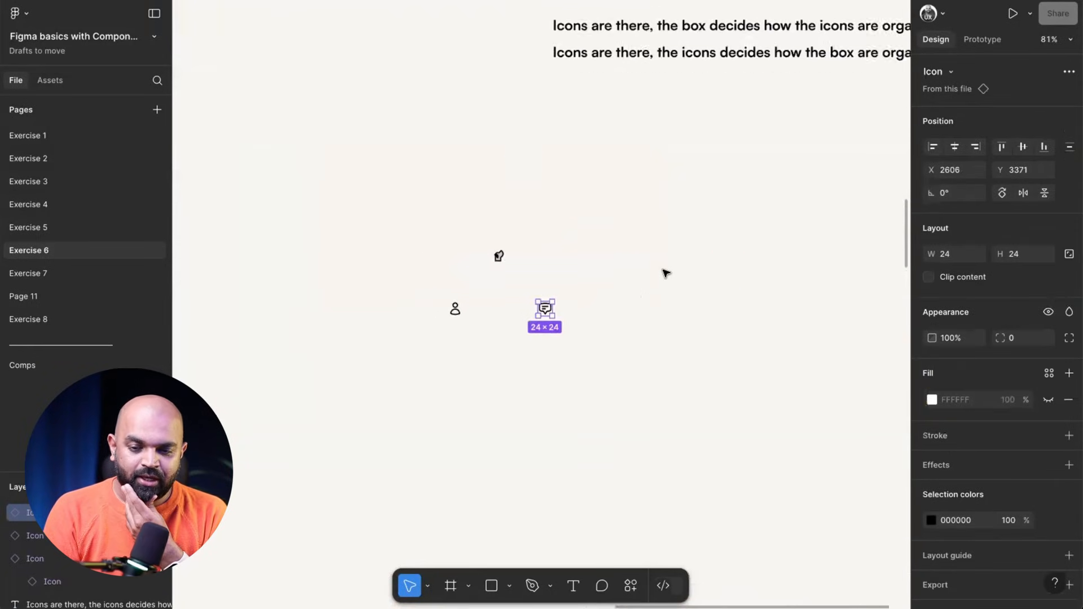
pyautogui.keyDown('ctrl'); pyautogui.scroll(5, 450, 148); pyautogui.keyUp('ctrl')
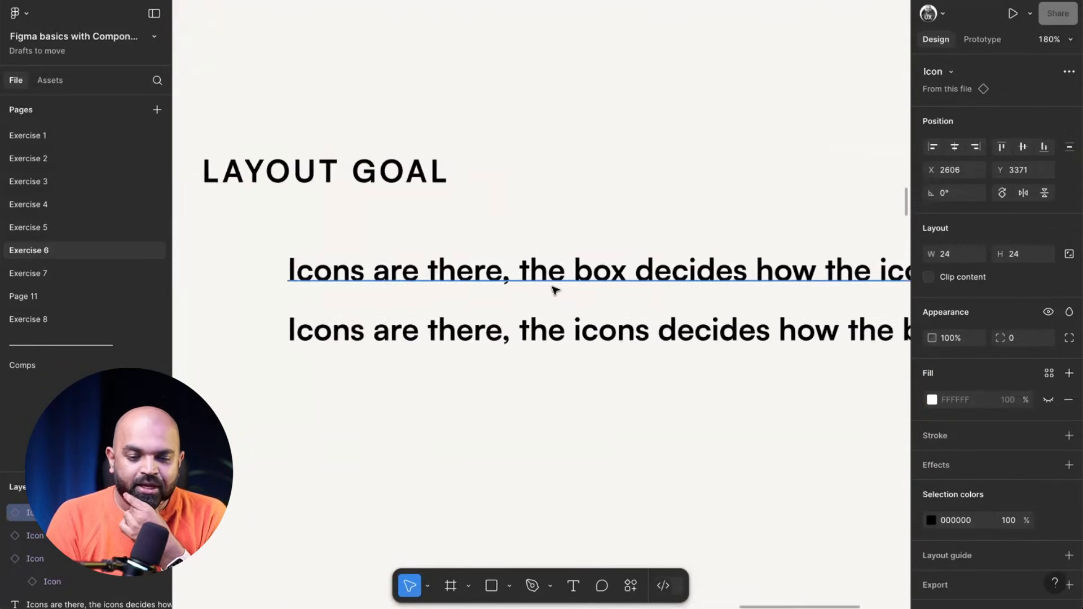
pyautogui.hscroll(6, 553, 287)
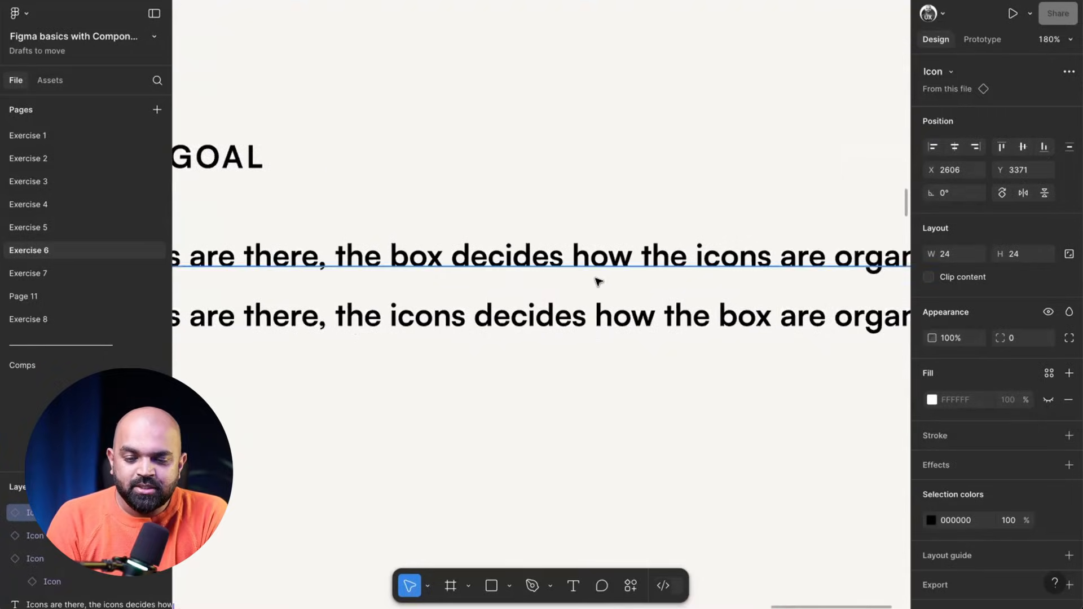
pyautogui.hscroll(5, 599, 281)
pyautogui.keyDown('ctrl'); pyautogui.scroll(-6, 599, 281); pyautogui.keyUp('ctrl')
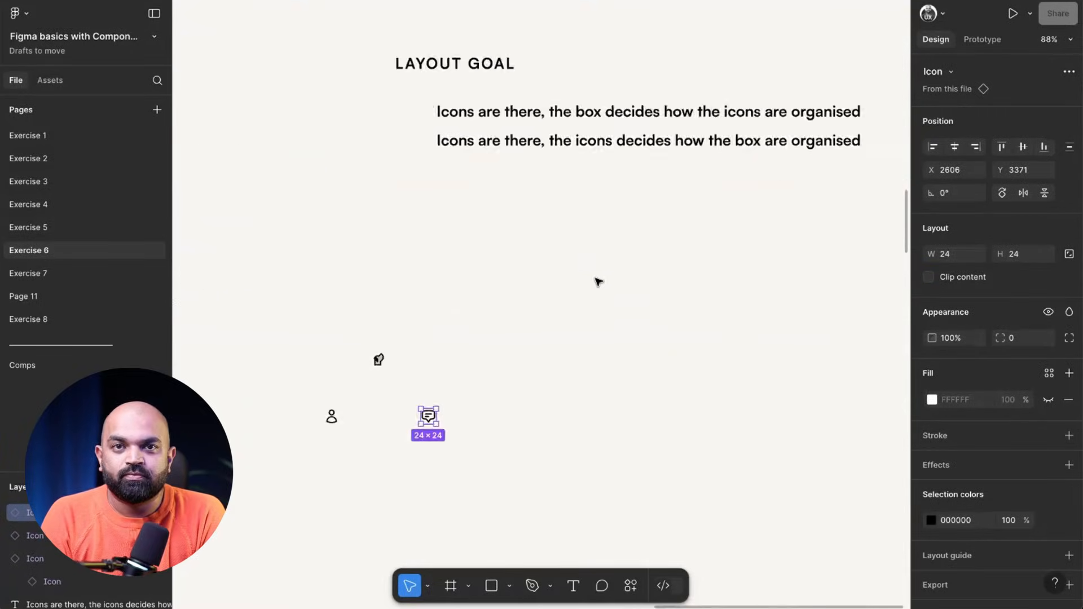
# Step: Place the brand logo icon back in line between the profile and chat icons
pyautogui.scroll(-3, 565, 282)
pyautogui.hscroll(-3, 565, 282)
pyautogui.click(491, 303)
# Step: Apply auto layout to the three icons and stretch the resulting frame's width to 211
pyautogui.moveTo(368, 267); pyautogui.dragTo(661, 355)
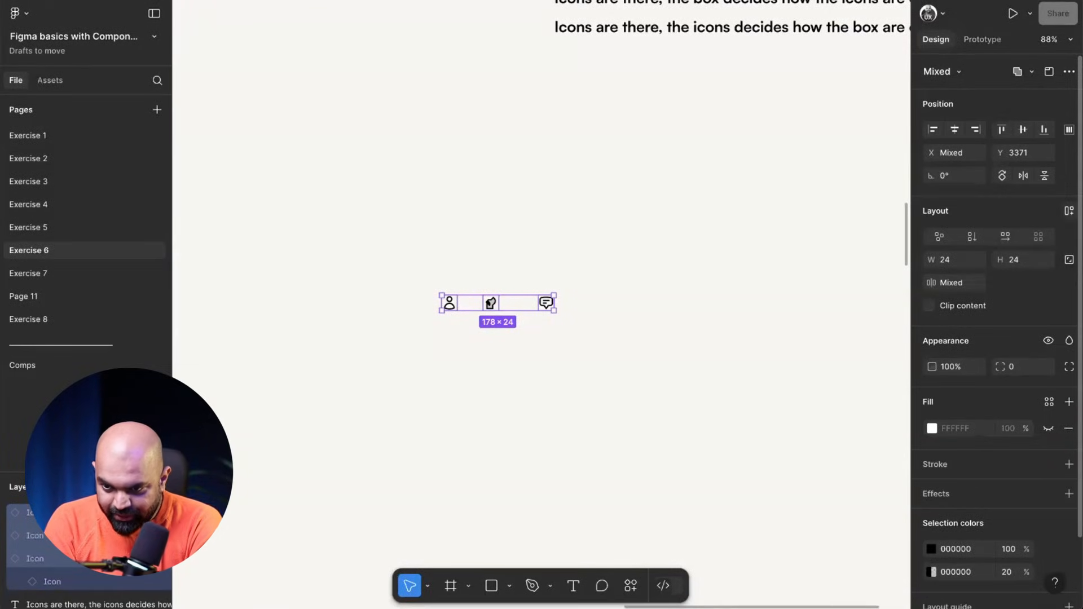
pyautogui.click(1068, 211)
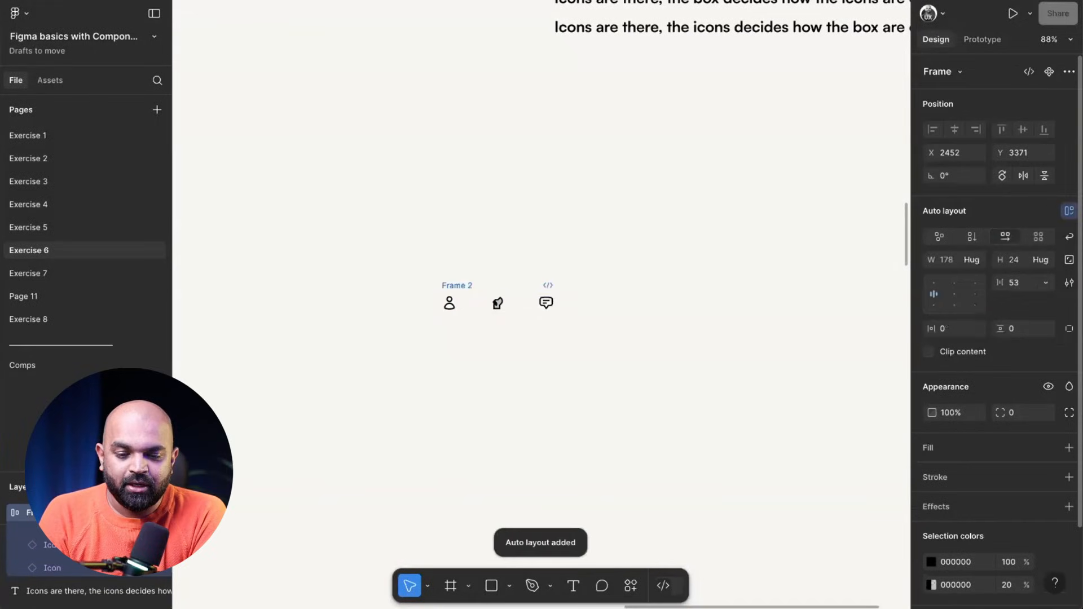
pyautogui.scroll(5, 492, 323)
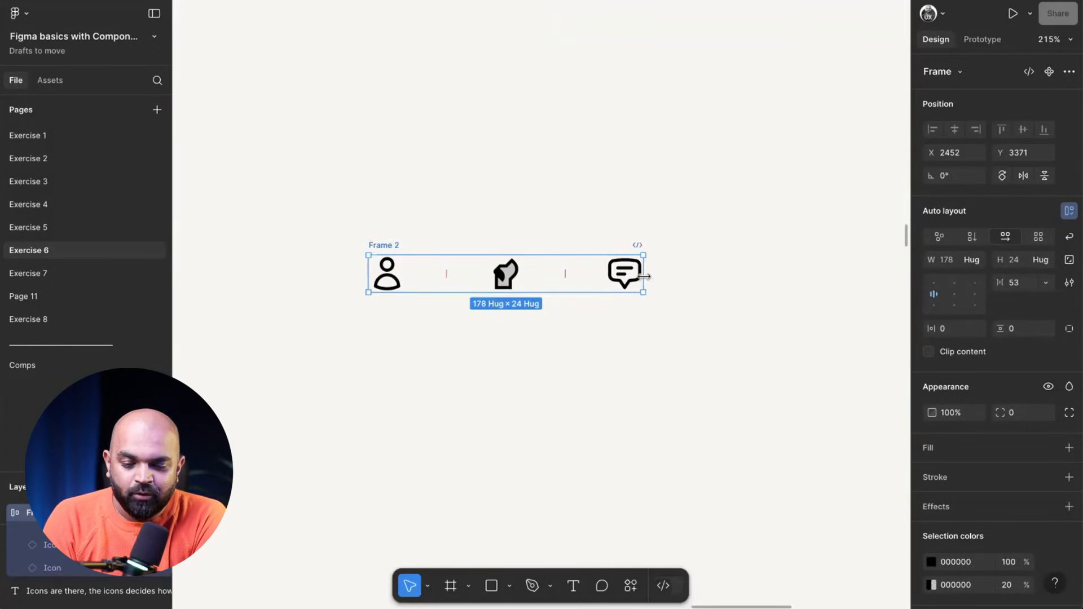
pyautogui.moveTo(644, 277); pyautogui.dragTo(693, 303)
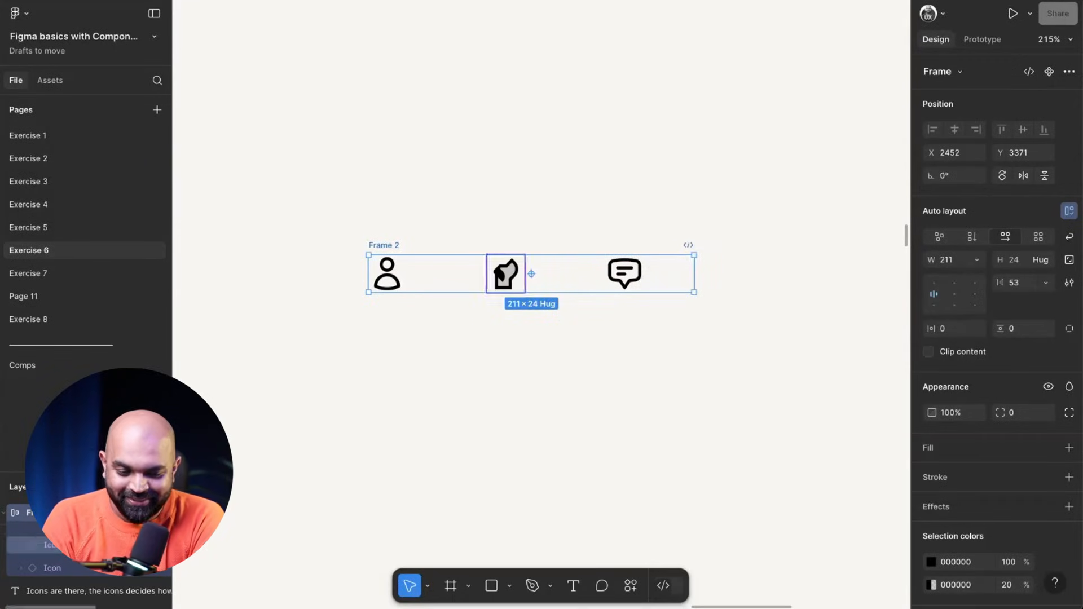
pyautogui.scroll(2, 85, 547)
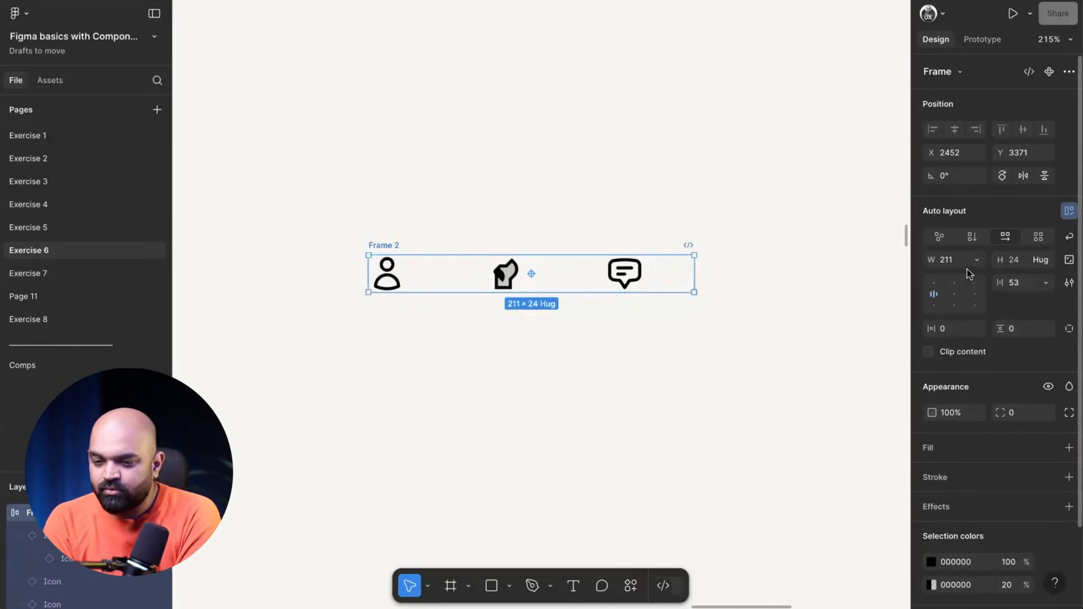
# Step: Wrap the three loose profile, brand logo and chat icons in a horizontal auto layout frame
pyautogui.moveTo(239, 259); pyautogui.dragTo(694, 338)
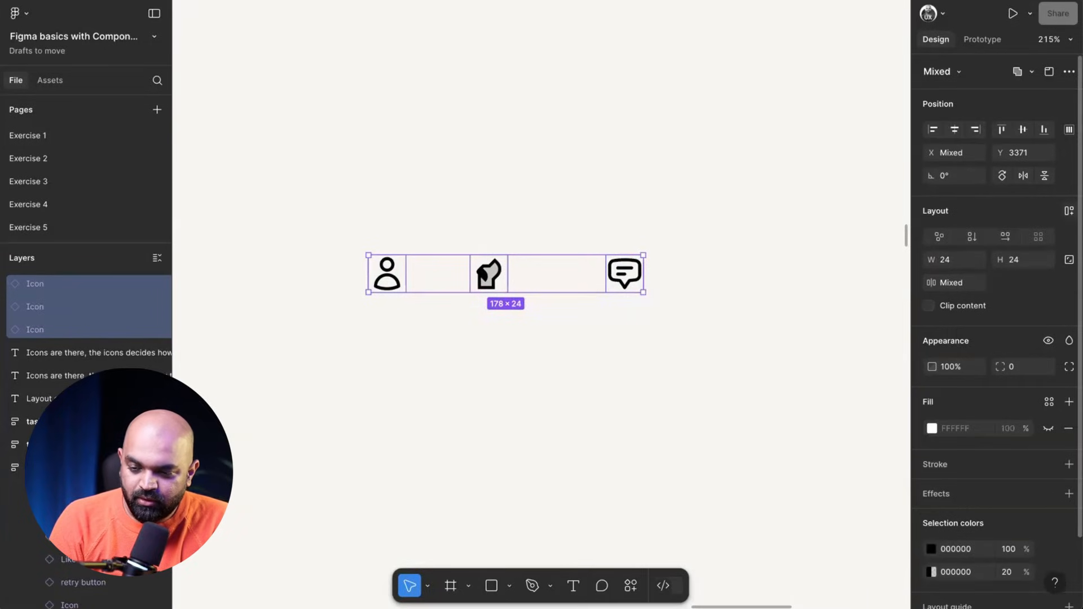
pyautogui.click(1069, 210)
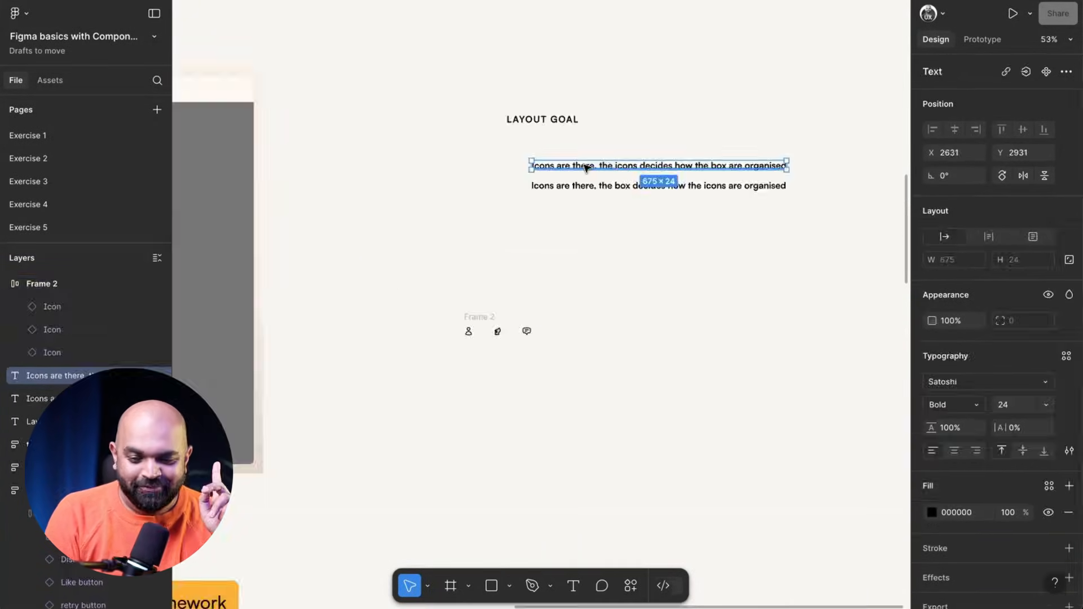
# Step: Compare the two sentences under the "Layout goal" heading with the icon frame below them
pyautogui.scroll(5, 598, 167)
pyautogui.scroll(-3, 557, 168)
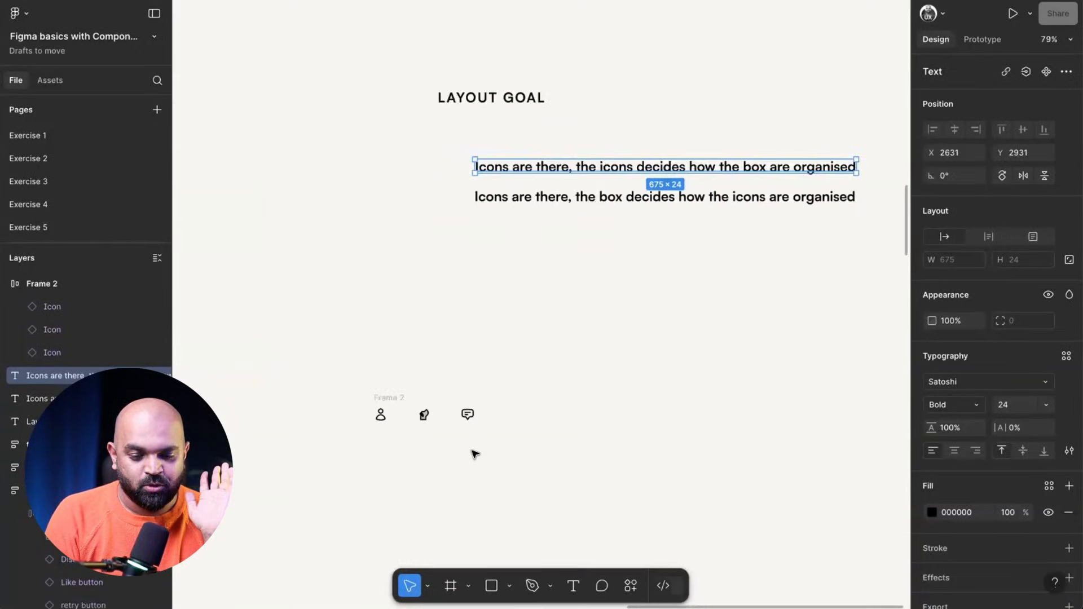
pyautogui.scroll(5, 427, 422)
pyautogui.scroll(5, 508, 269)
pyautogui.scroll(-3, 508, 269)
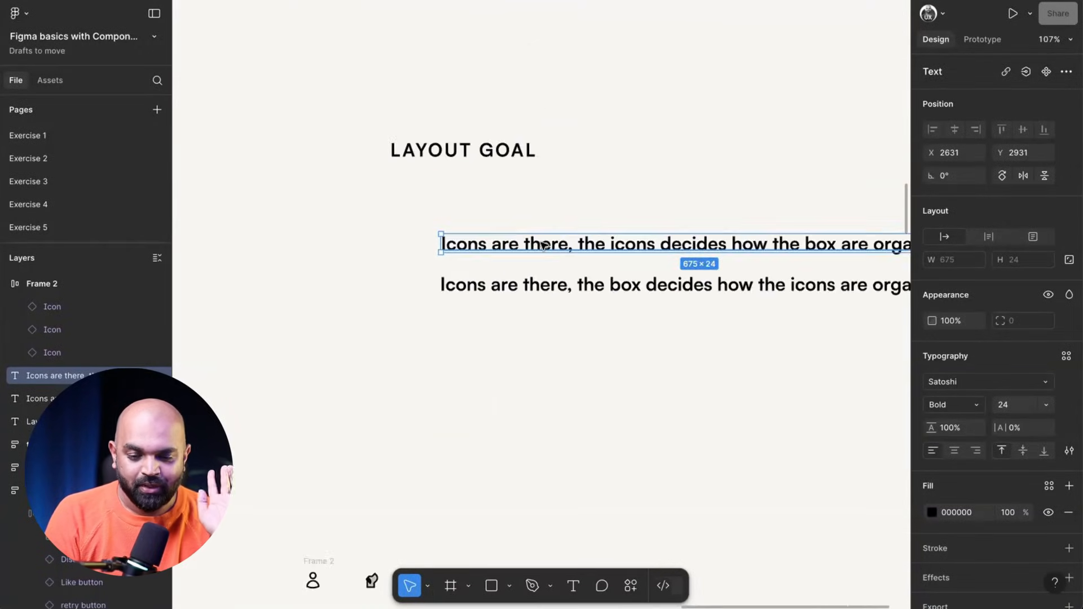
pyautogui.hscroll(5, 543, 244)
pyautogui.scroll(-8, 631, 251)
# Step: Give the auto layout frame around the three icons a green 00FF7B fill
pyautogui.scroll(5, 628, 251)
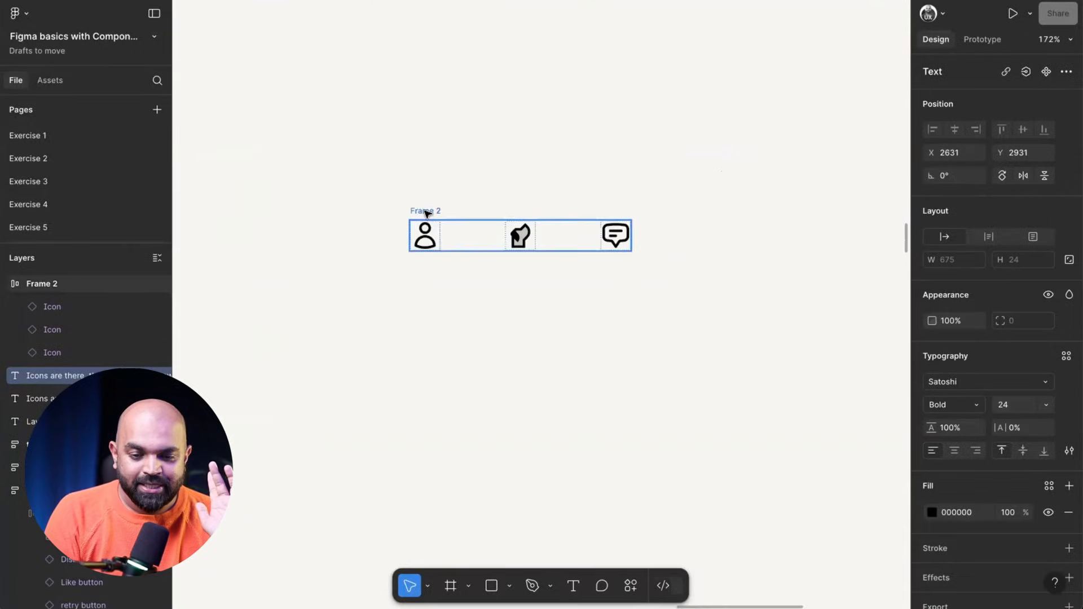
pyautogui.click(428, 212)
pyautogui.scroll(-3, 952, 541)
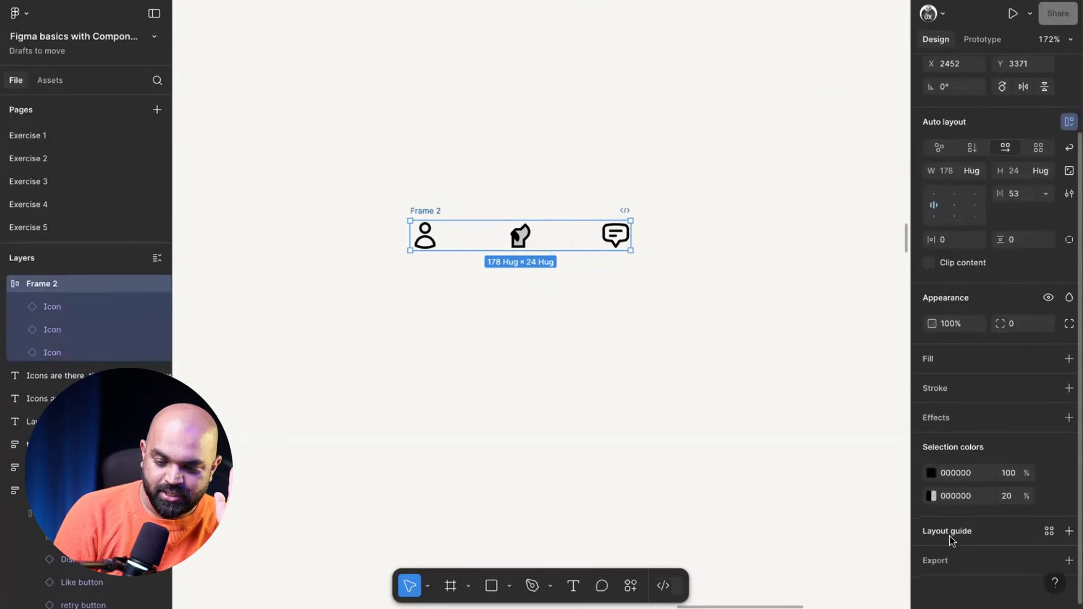
pyautogui.click(1070, 359)
pyautogui.click(932, 386)
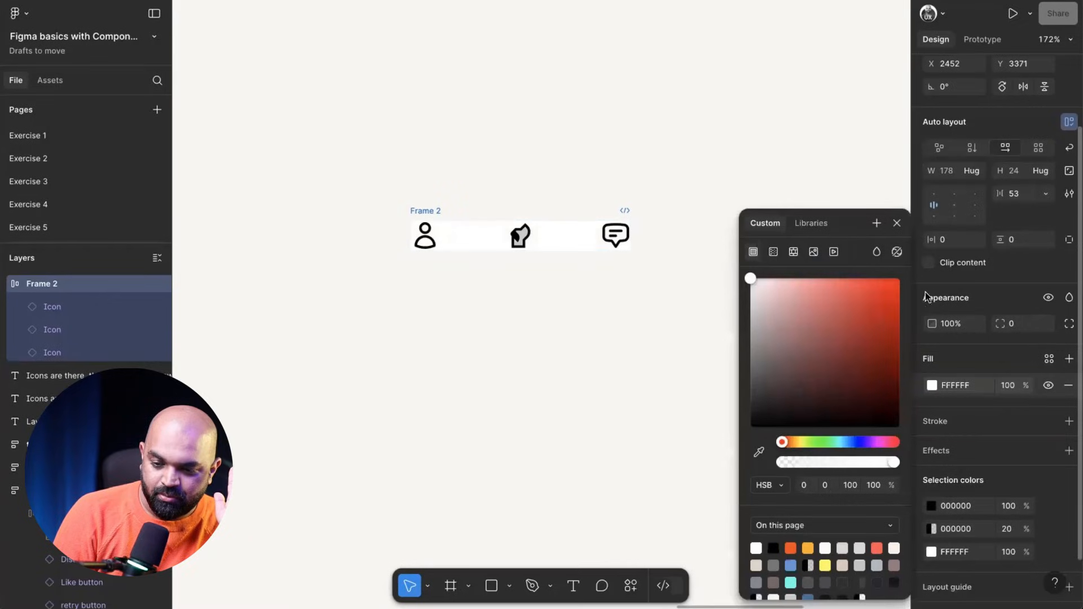
pyautogui.click(900, 279)
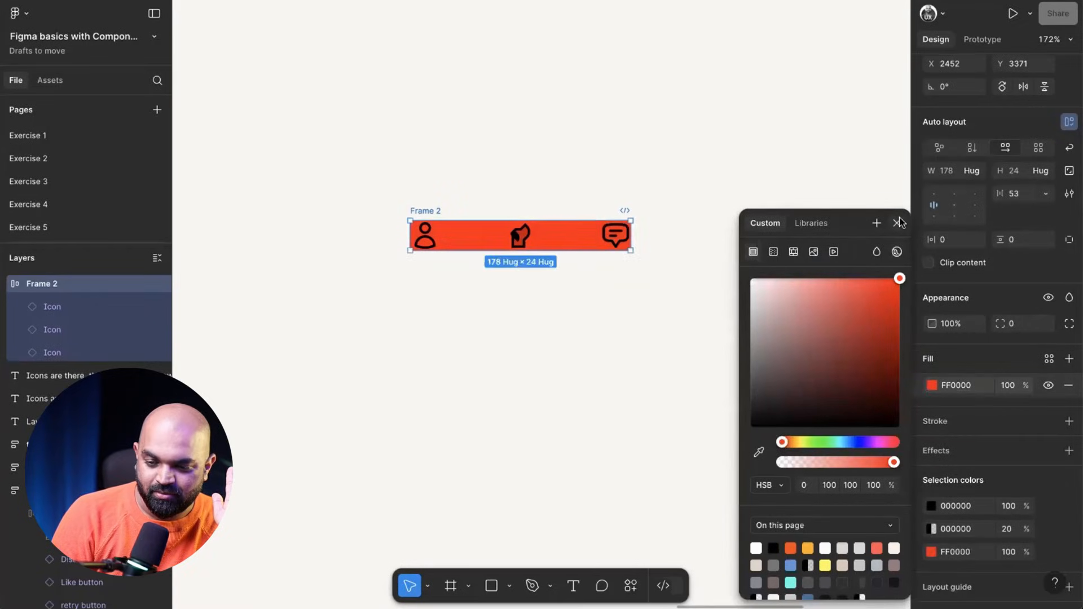
pyautogui.click(829, 444)
pyautogui.click(705, 206)
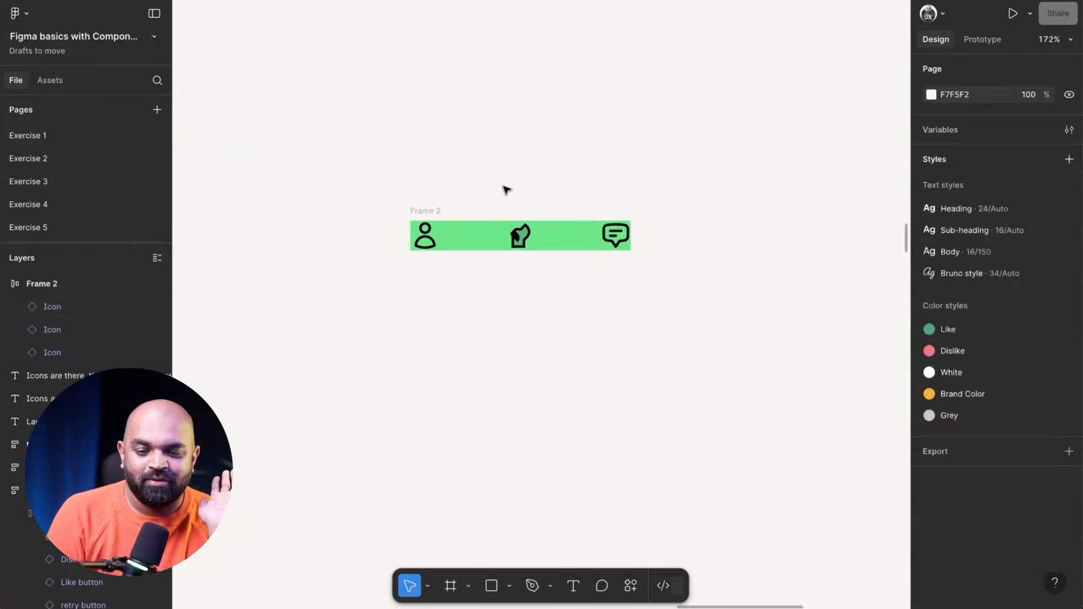
# Step: Duplicate the brand logo icon inside the green auto layout frame
pyautogui.scroll(5, 563, 198)
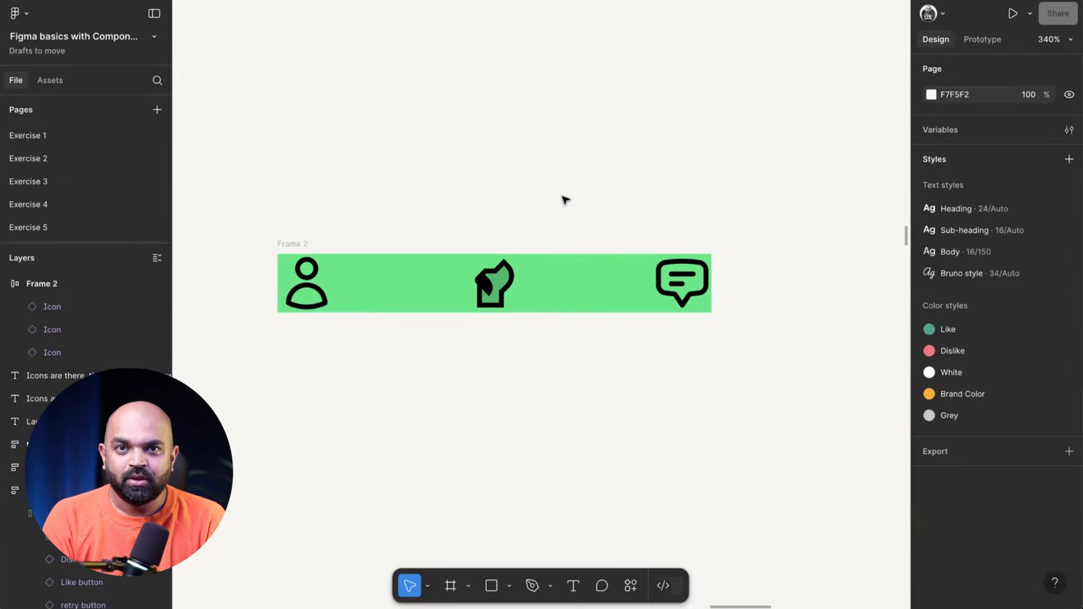
pyautogui.hscroll(2, 570, 209)
pyautogui.scroll(-1, 570, 209)
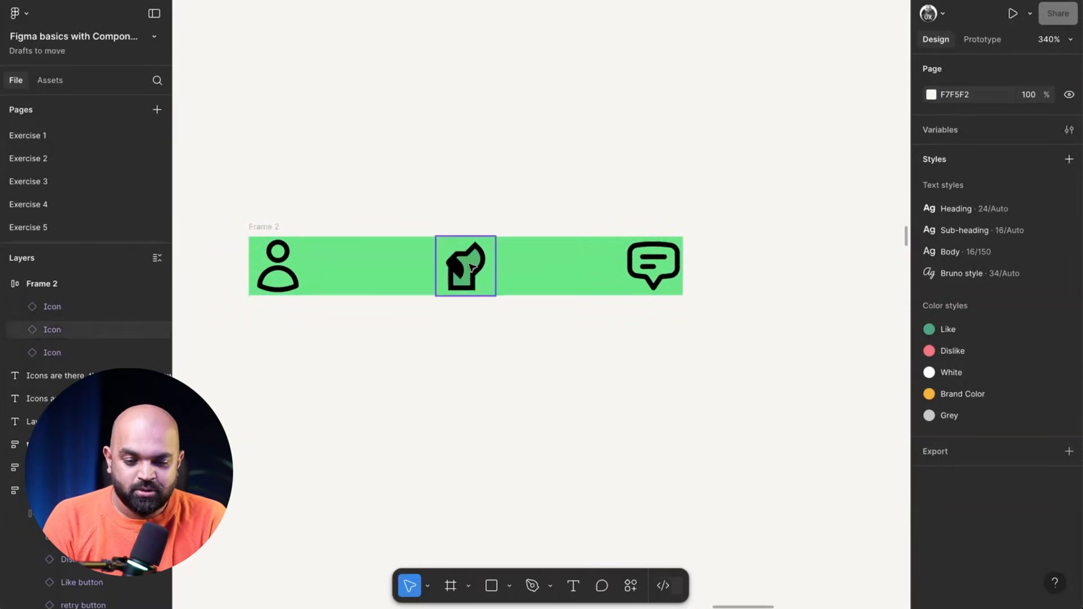
pyautogui.click(472, 268)
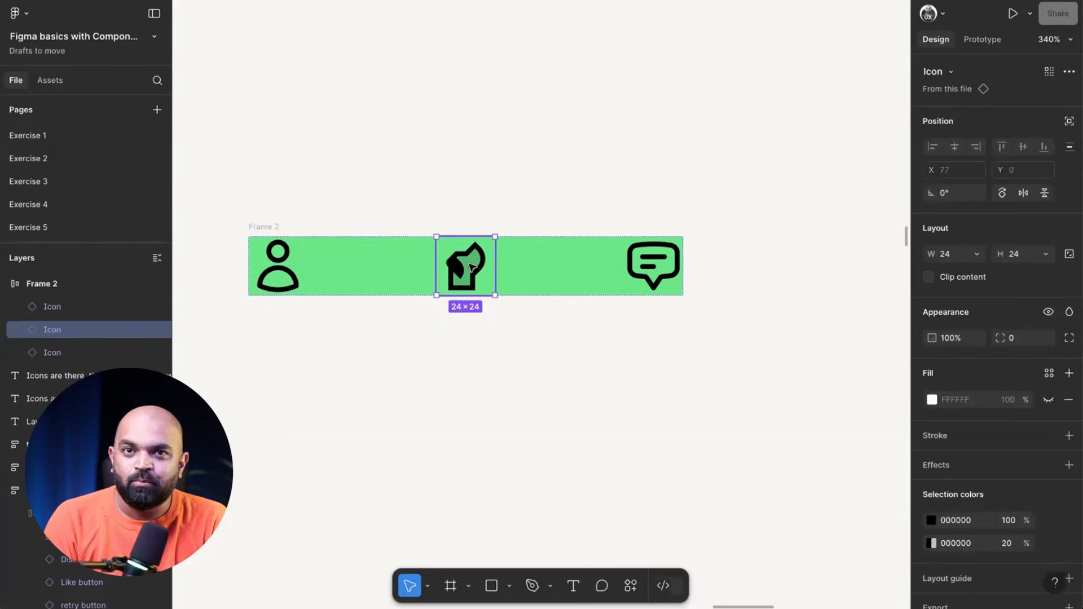
pyautogui.hotkey('ctrl', 'd')
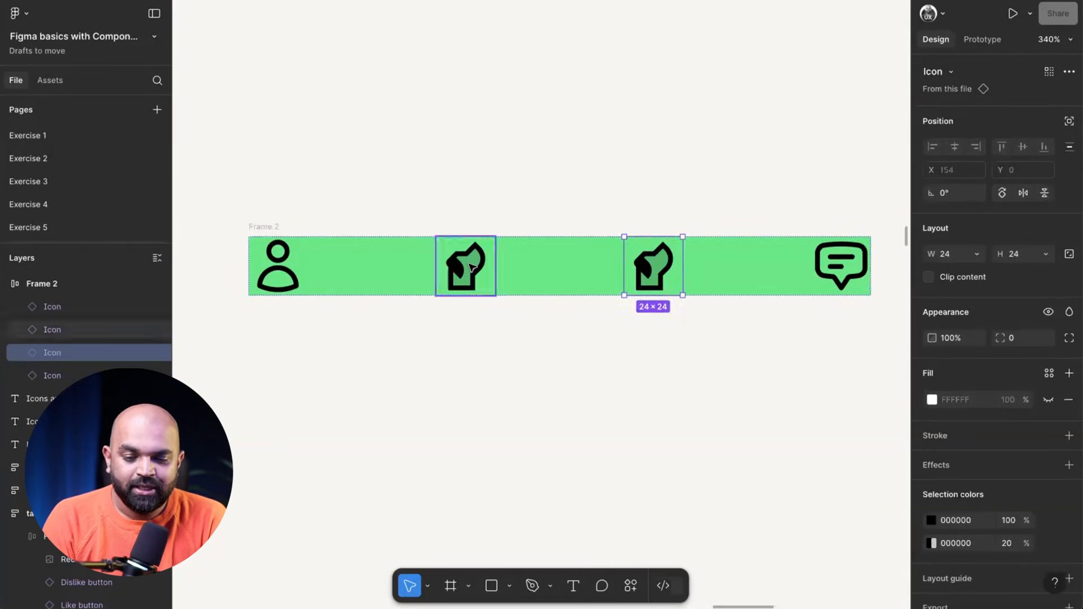
pyautogui.scroll(-2, 670, 278)
pyautogui.hscroll(1, 672, 279)
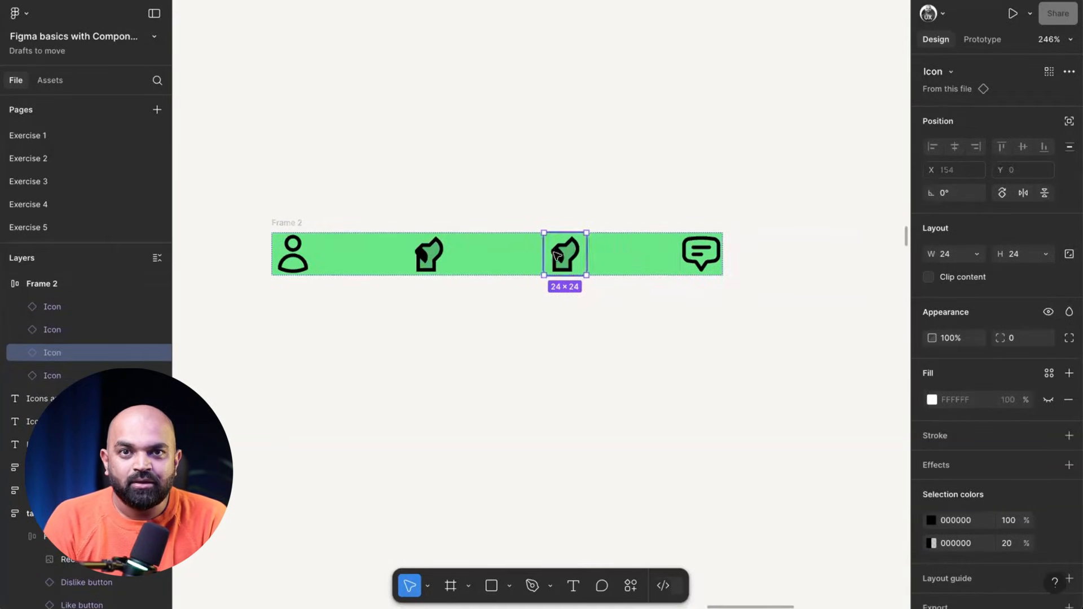
# Step: Duplicate the four-icon frame above itself and delete one brand logo icon from the copy
pyautogui.click(289, 223)
pyautogui.moveTo(288, 222); pyautogui.dragTo(286, 130)
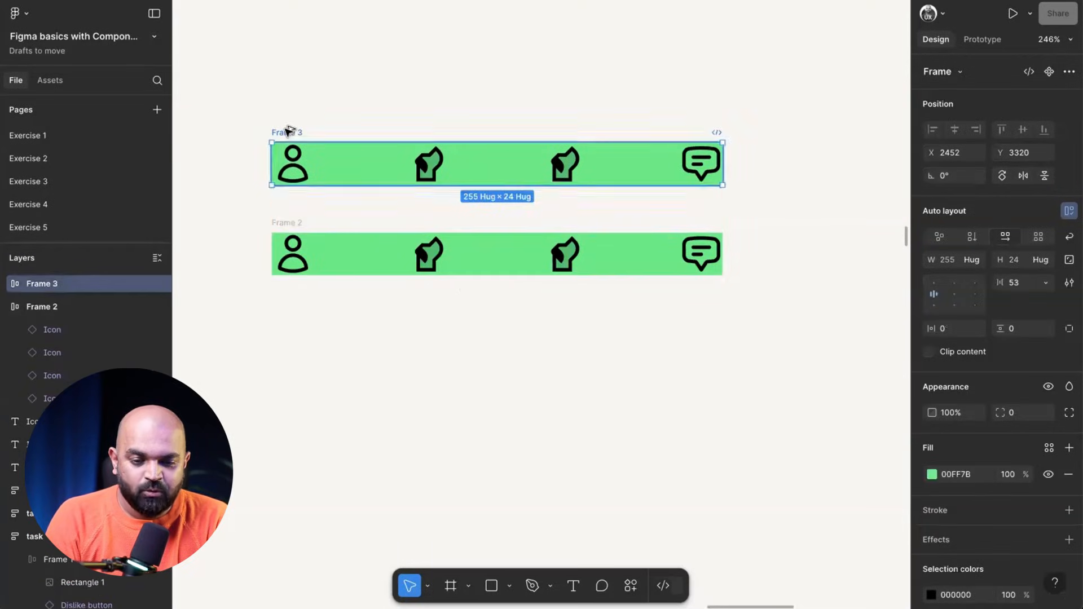
pyautogui.click(429, 164)
pyautogui.press('Delete')
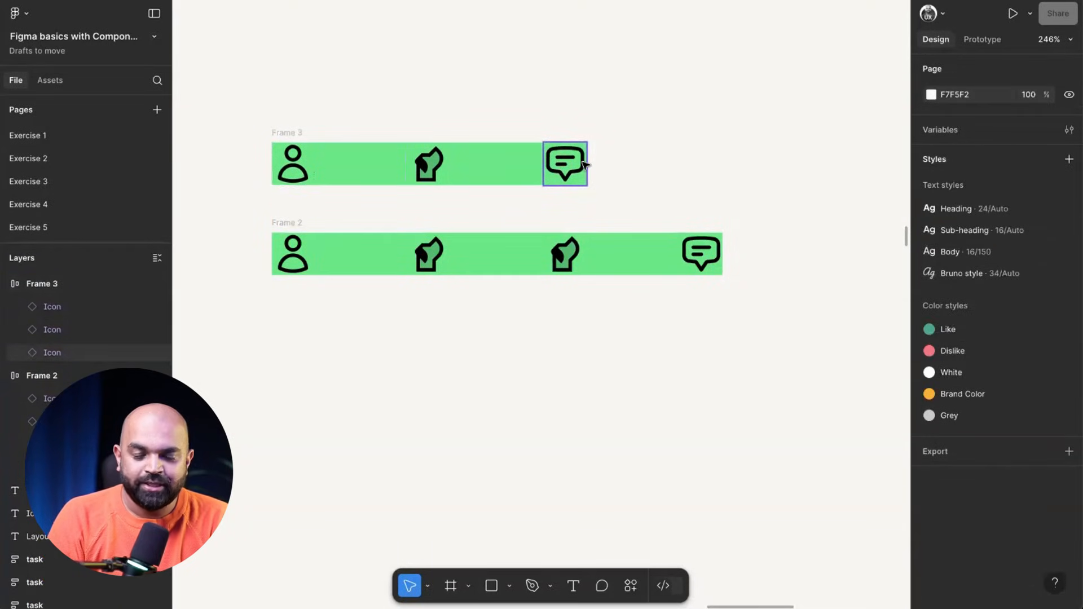
# Step: Duplicate the four-icon frame below itself and add another brand logo icon inside that copy
pyautogui.click(567, 252)
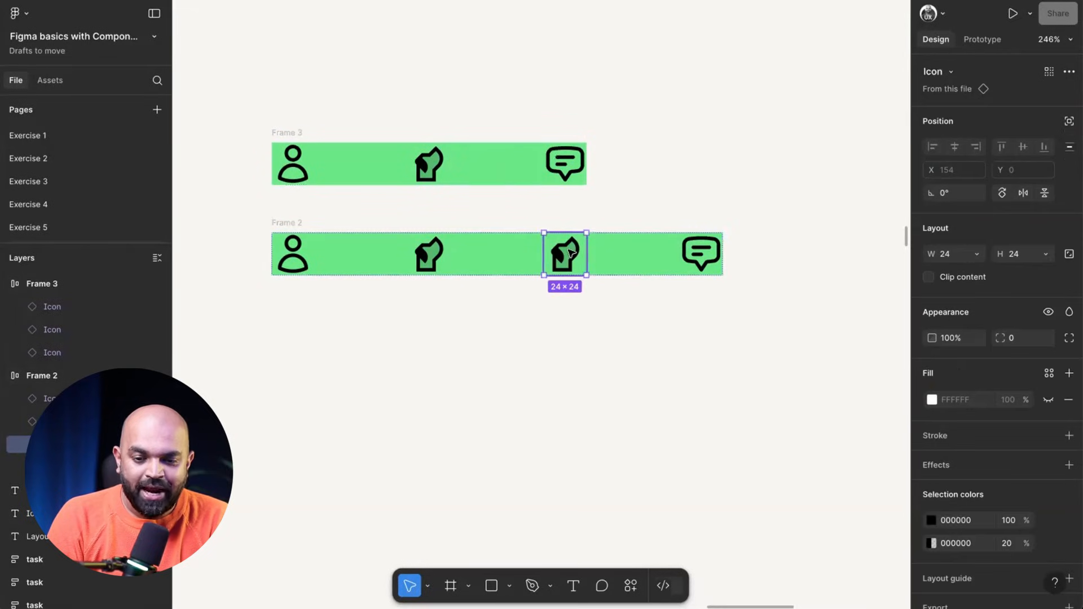
pyautogui.click(285, 224)
pyautogui.moveTo(286, 224); pyautogui.dragTo(286, 314)
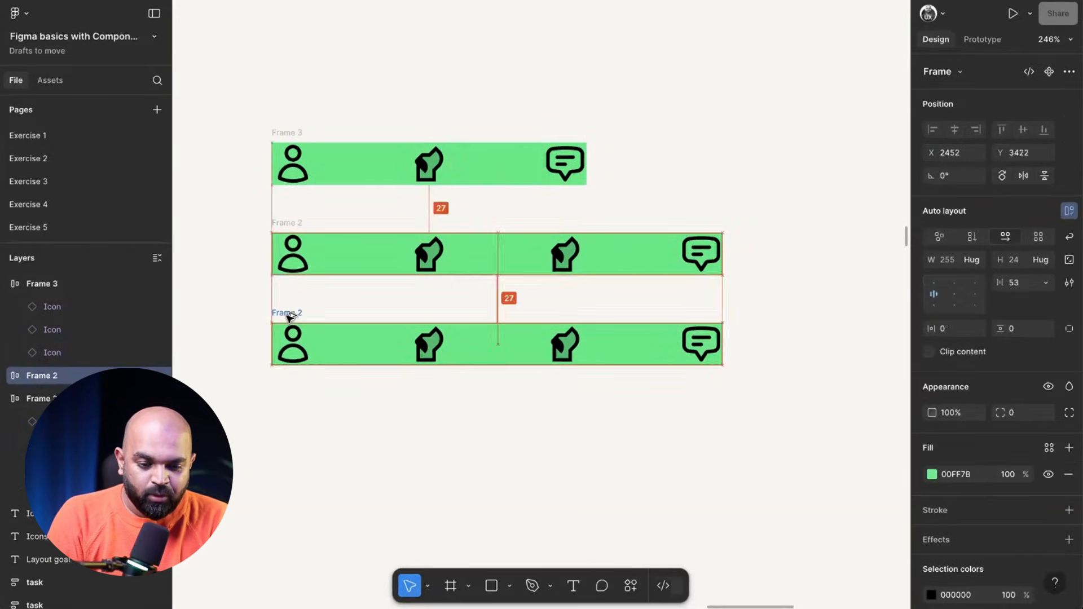
pyautogui.click(568, 349)
pyautogui.click(563, 306)
pyautogui.click(565, 344)
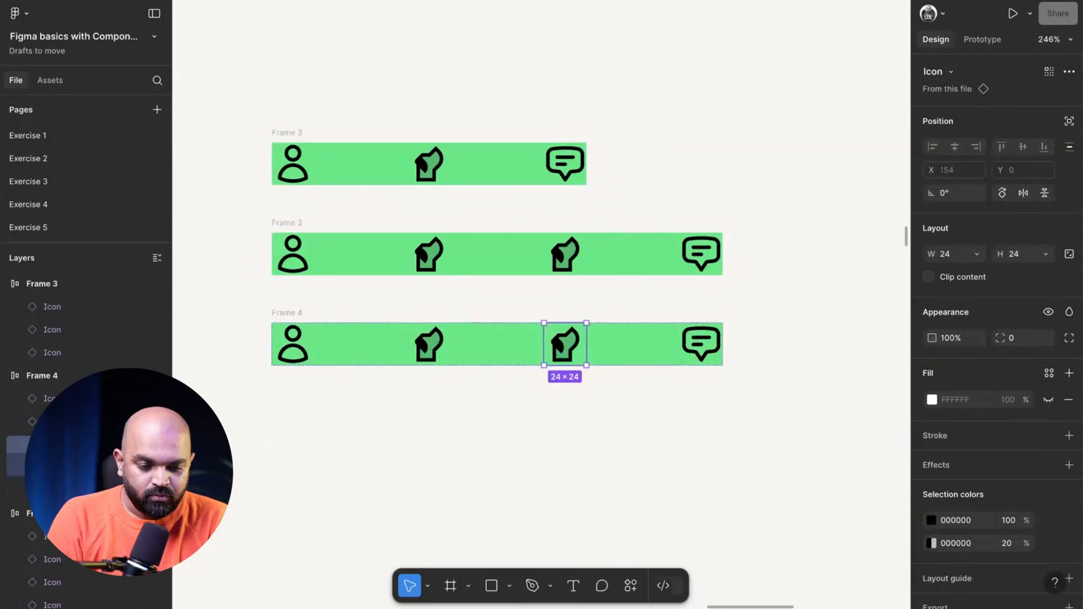
pyautogui.hotkey('ctrl', 'd')
pyautogui.click(650, 499)
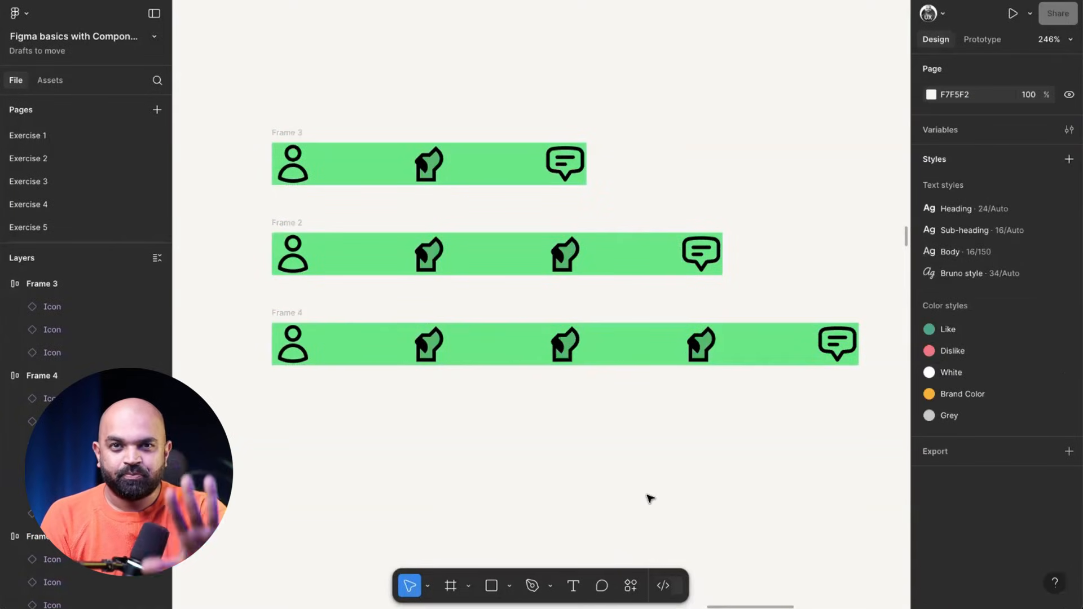
# Step: Examine the three-icon frame's width sizing options, including Hug contents, and the individual icons it contains
pyautogui.hscroll(2, 649, 499)
pyautogui.click(254, 135)
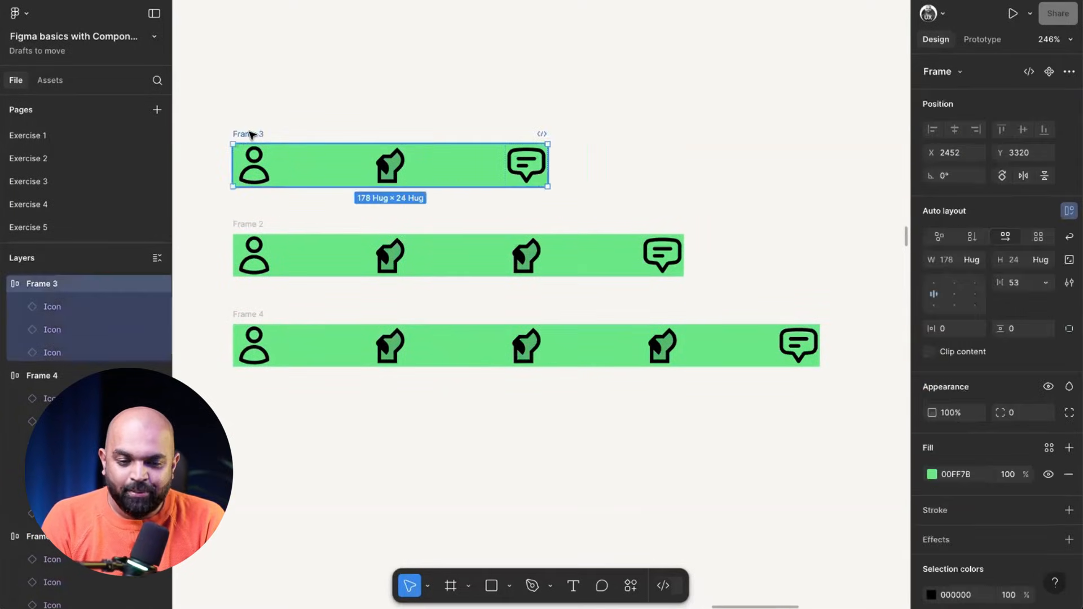
pyautogui.hscroll(-2, 335, 135)
pyautogui.scroll(1, 335, 136)
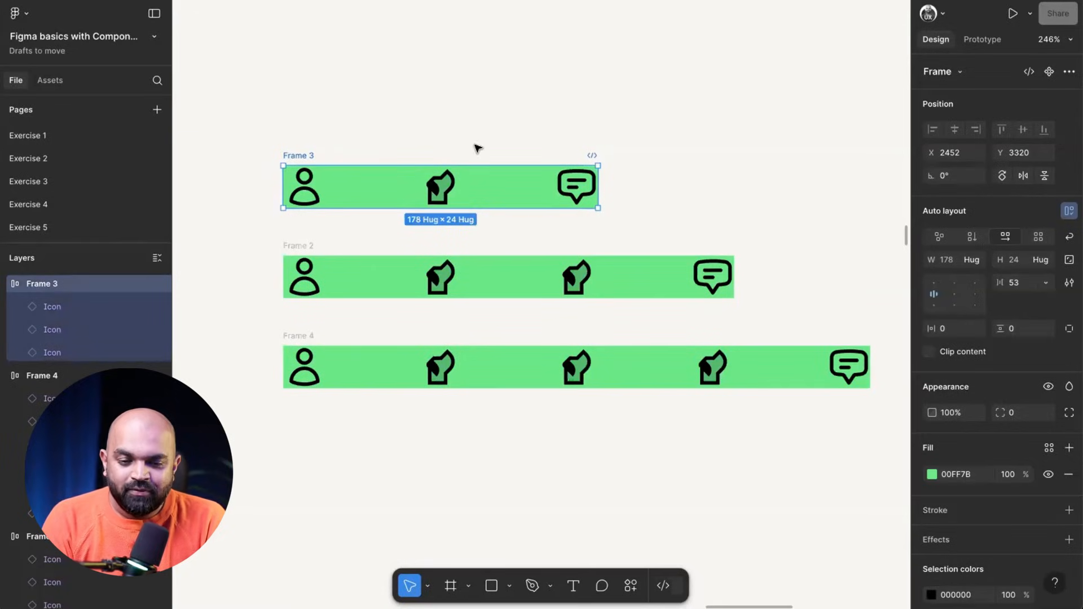
pyautogui.click(976, 260)
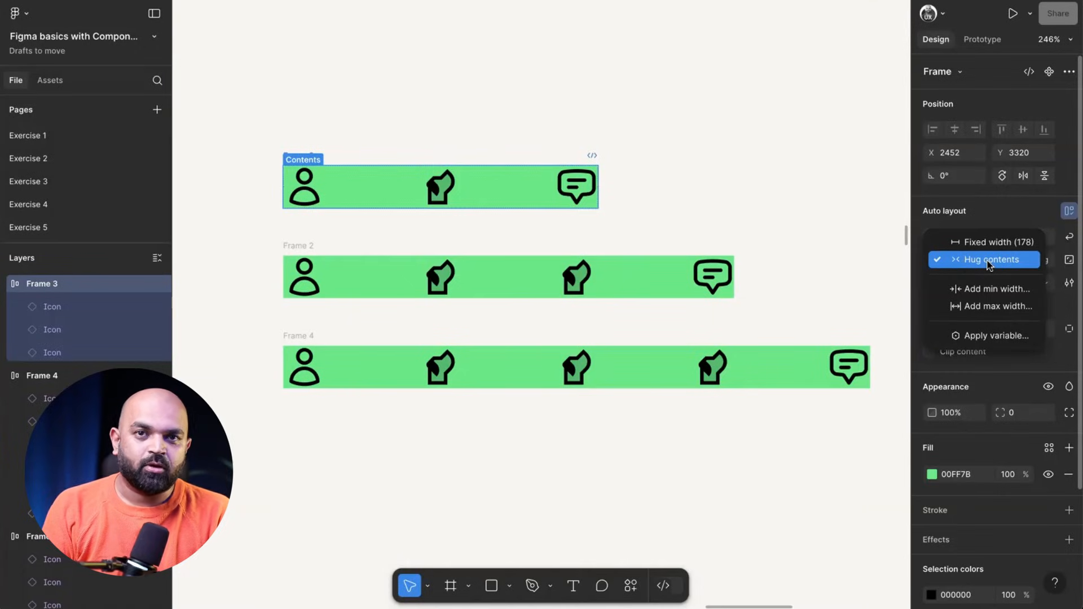
pyautogui.click(571, 120)
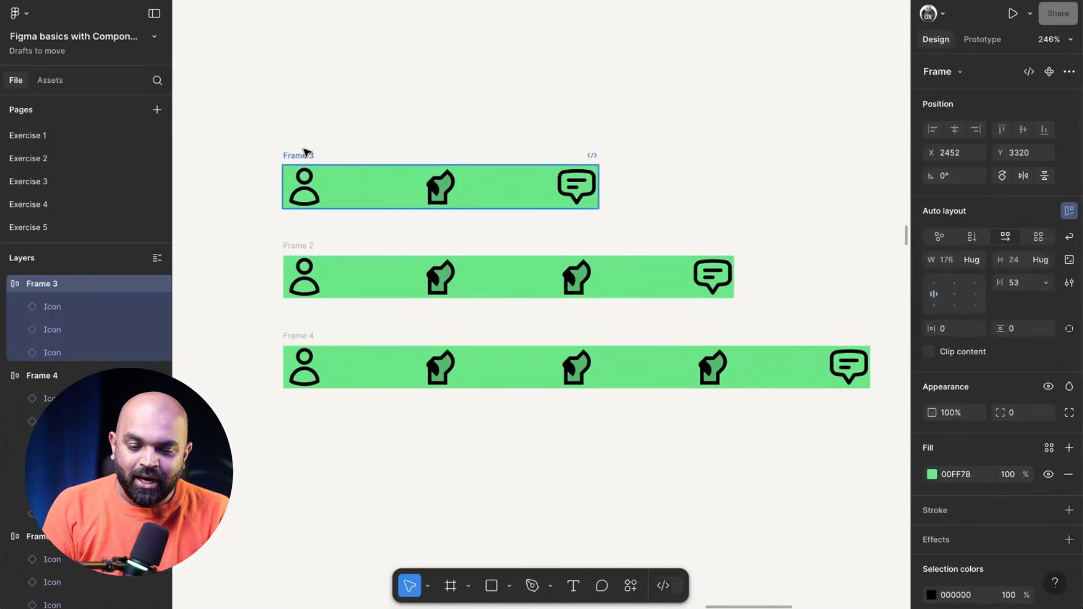
pyautogui.click(441, 187)
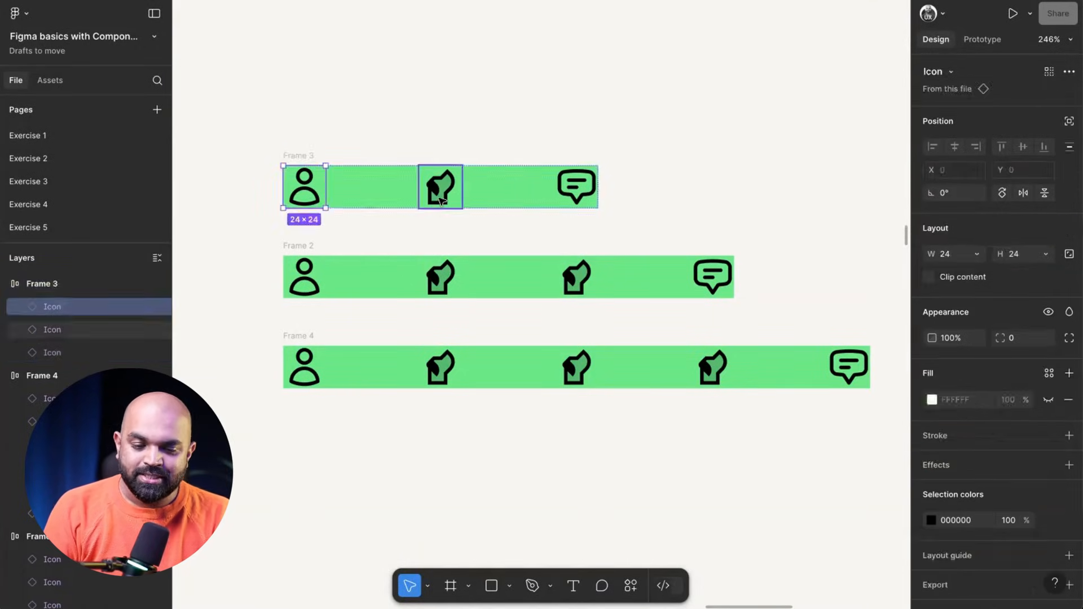
pyautogui.click(576, 195)
pyautogui.click(356, 145)
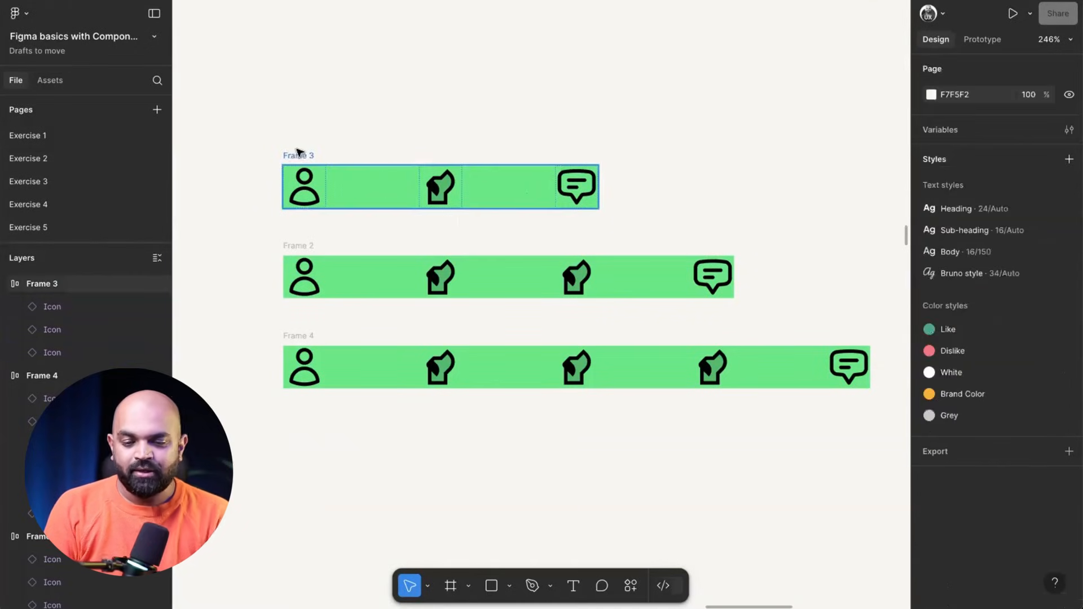
# Step: Examine the three-icon frame at the top and inspect each of its icons in turn
pyautogui.click(289, 155)
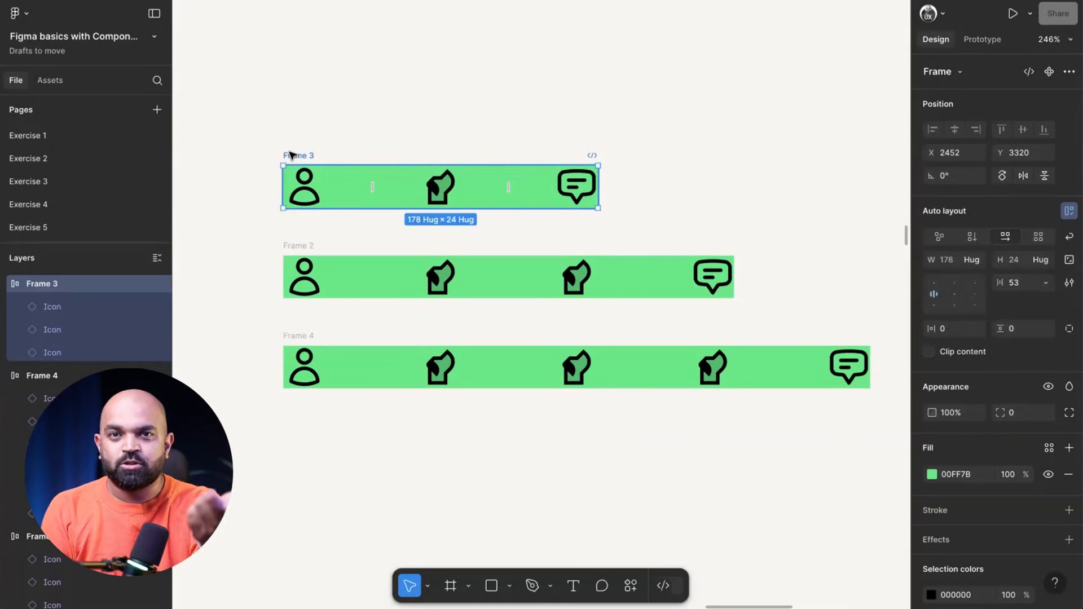
pyautogui.press('Escape')
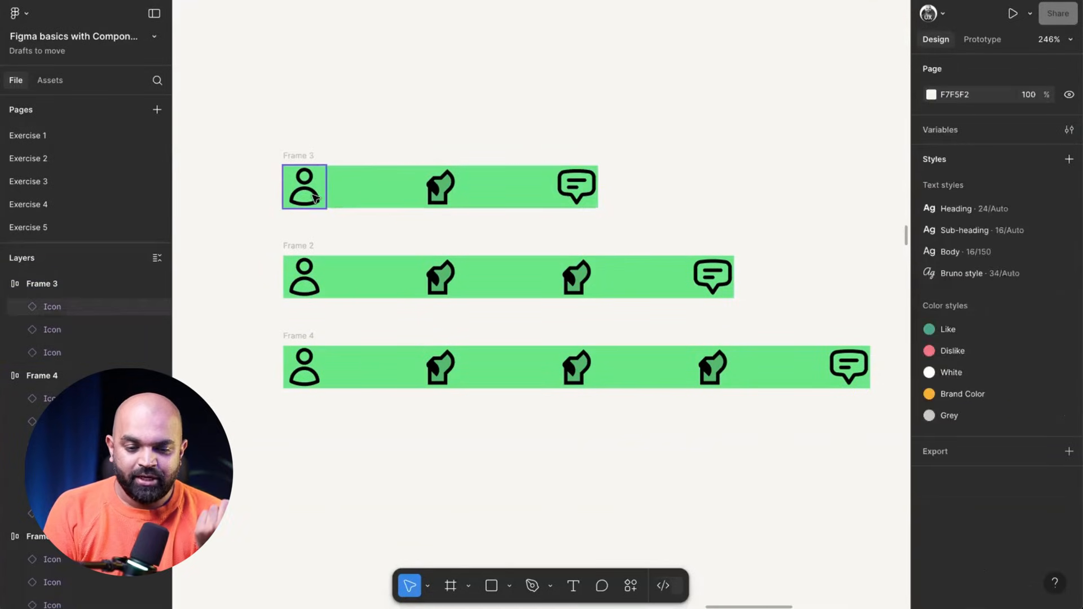
pyautogui.click(314, 198)
pyautogui.click(435, 198)
pyautogui.click(581, 197)
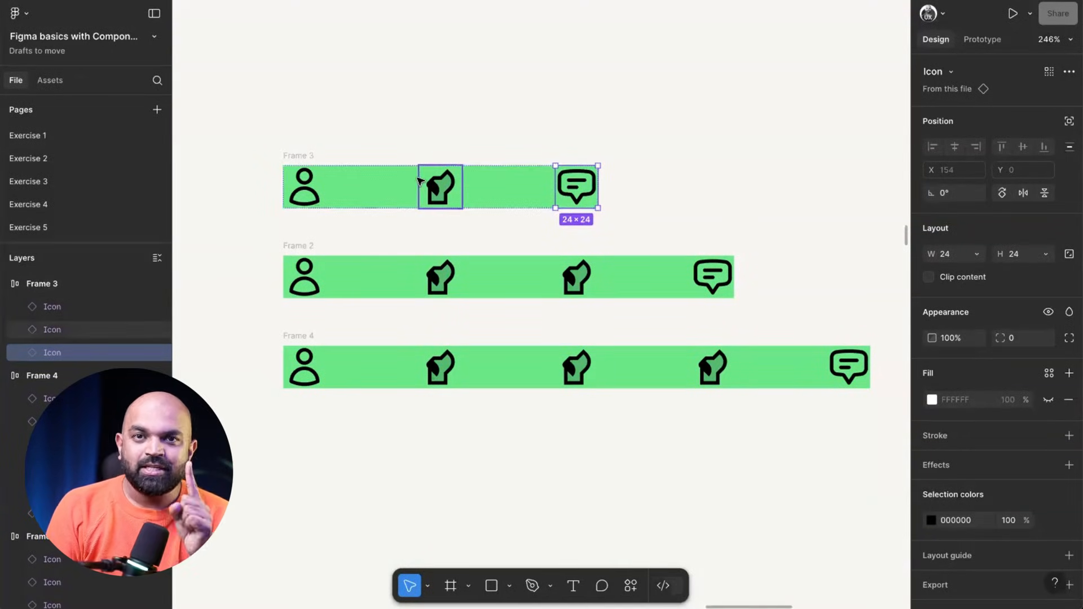
# Step: Set the horizontal gap between the icons in the three-icon frame to 100
pyautogui.click(297, 155)
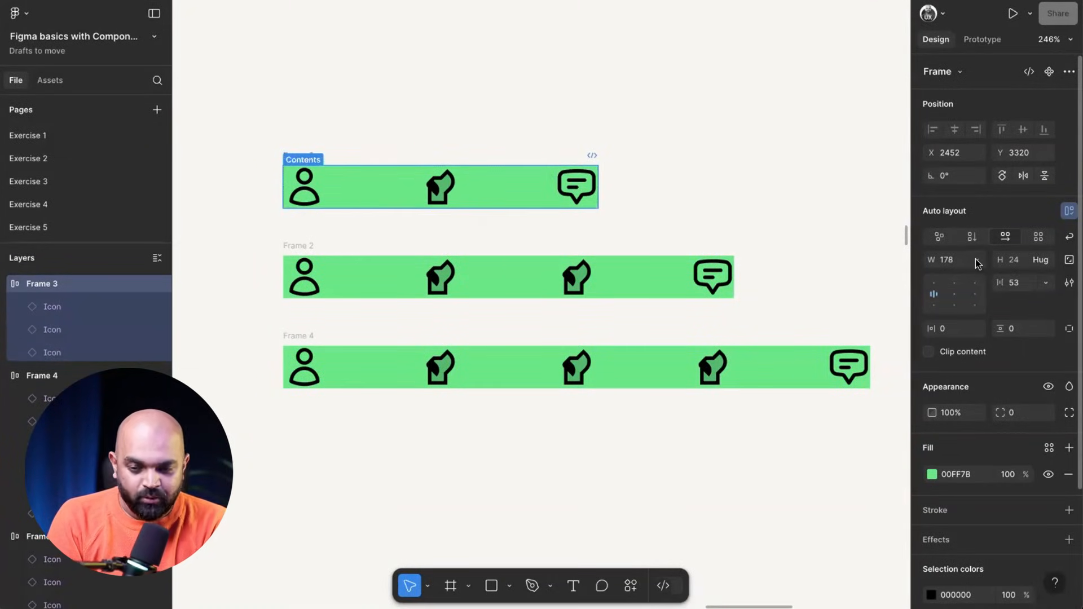
pyautogui.click(1025, 289)
pyautogui.write('100')
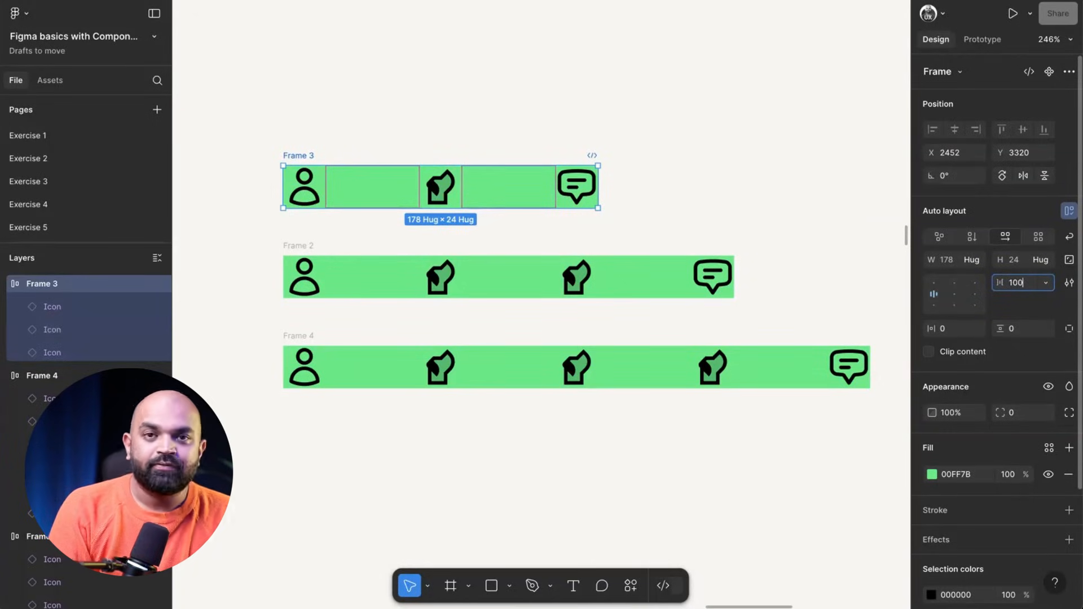
pyautogui.press('Return')
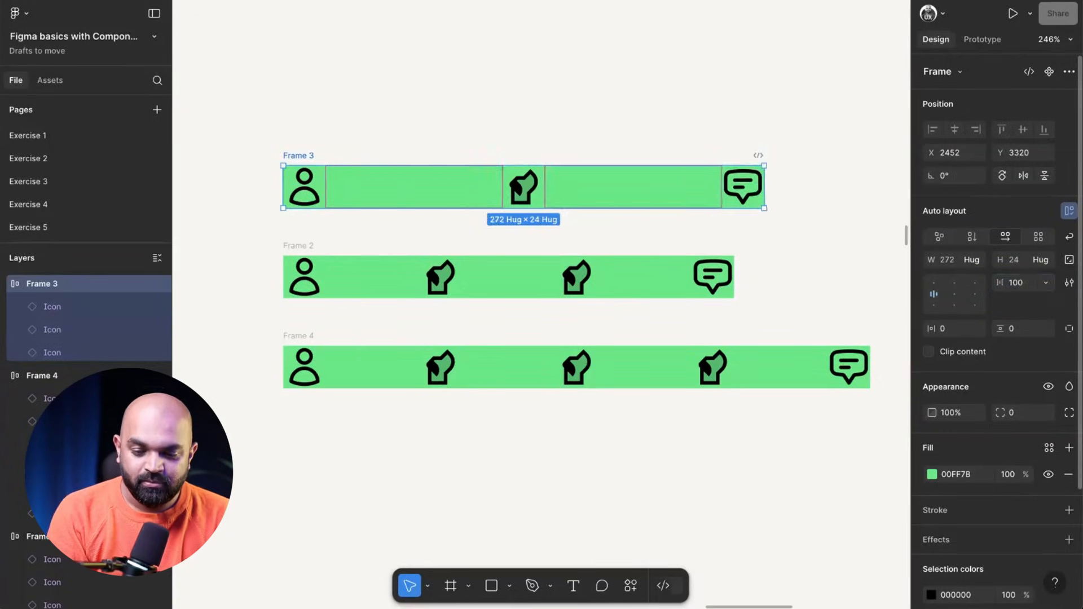
# Step: Adjust the three-icon frame's gap down and up in small increments, finishing with a spacing of 85
pyautogui.hotkey('shift', 'Down')
pyautogui.hotkey('shift', 'Down')
pyautogui.hotkey('shift', 'Down')
pyautogui.hotkey('shift', 'Down')
pyautogui.hotkey('shift', 'Down')
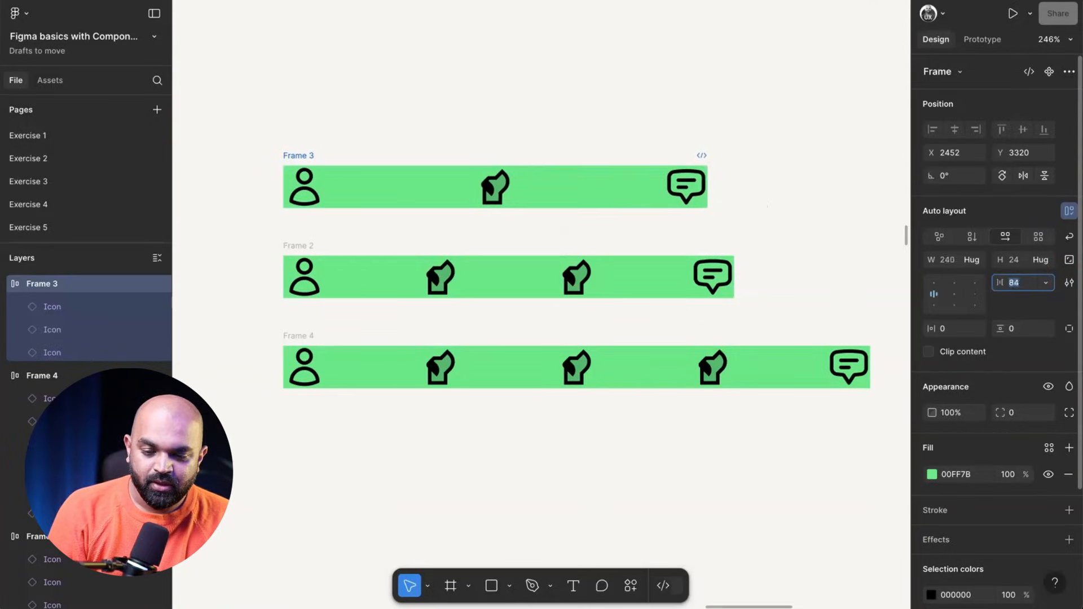
pyautogui.hotkey('shift', 'Up')
pyautogui.hotkey('shift', 'Up')
pyautogui.hotkey('shift', 'Up')
pyautogui.hotkey('shift', 'Up')
pyautogui.hotkey('shift', 'Up')
pyautogui.hotkey('shift', 'Down')
pyautogui.hotkey('shift', 'Down')
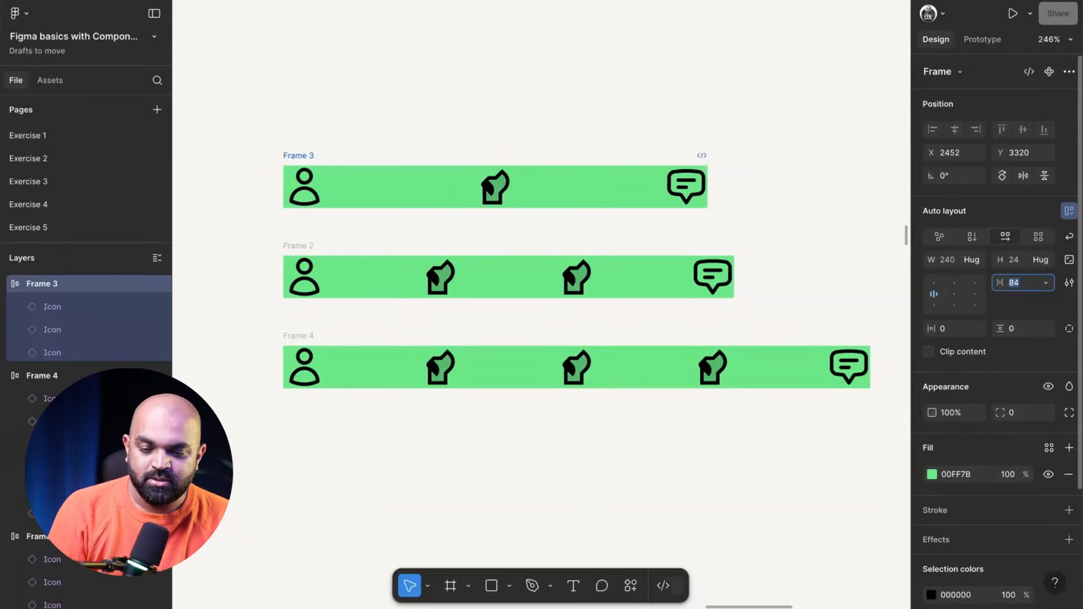
pyautogui.moveTo(592, 189)
pyautogui.mouseDown()
pyautogui.moveTo(474, 192)
pyautogui.moveTo(618, 183)
pyautogui.moveTo(425, 203)
pyautogui.moveTo(702, 185)
pyautogui.moveTo(486, 202)
pyautogui.moveTo(505, 188)
pyautogui.moveTo(597, 190)
pyautogui.mouseUp()
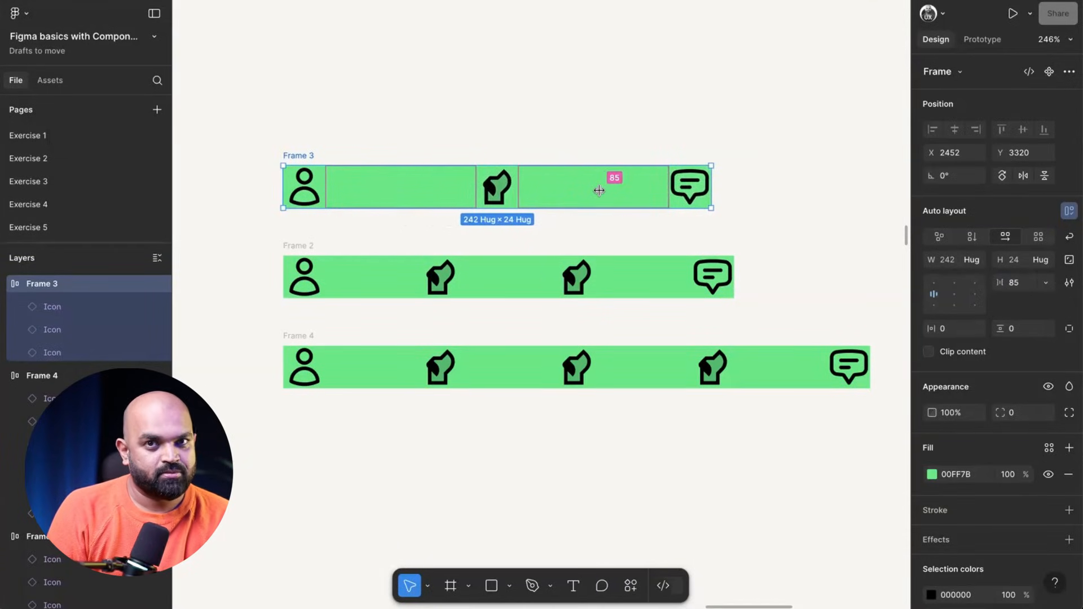
pyautogui.click(575, 117)
# Step: Duplicate the middle brand logo icon inside the top frame
pyautogui.click(500, 188)
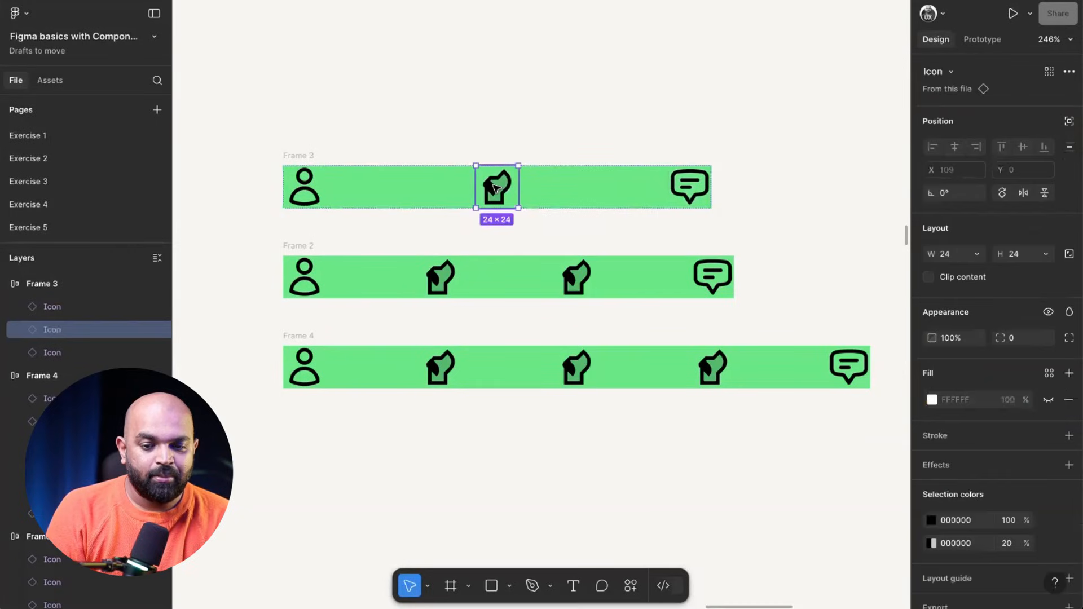
pyautogui.hotkey('ctrl', 'd')
pyautogui.scroll(-3, 500, 188)
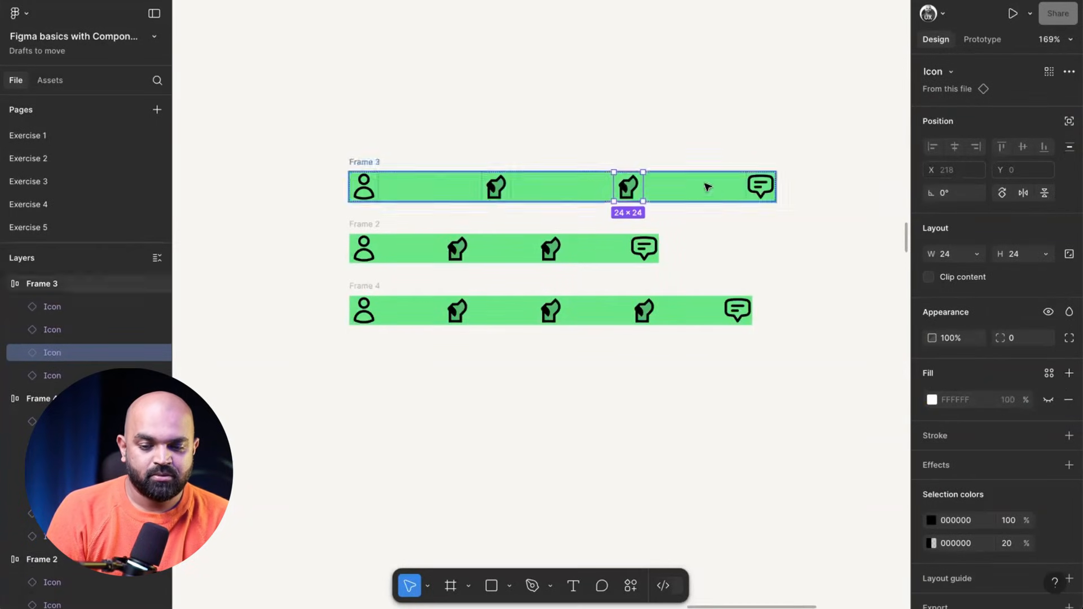
pyautogui.scroll(3, 566, 194)
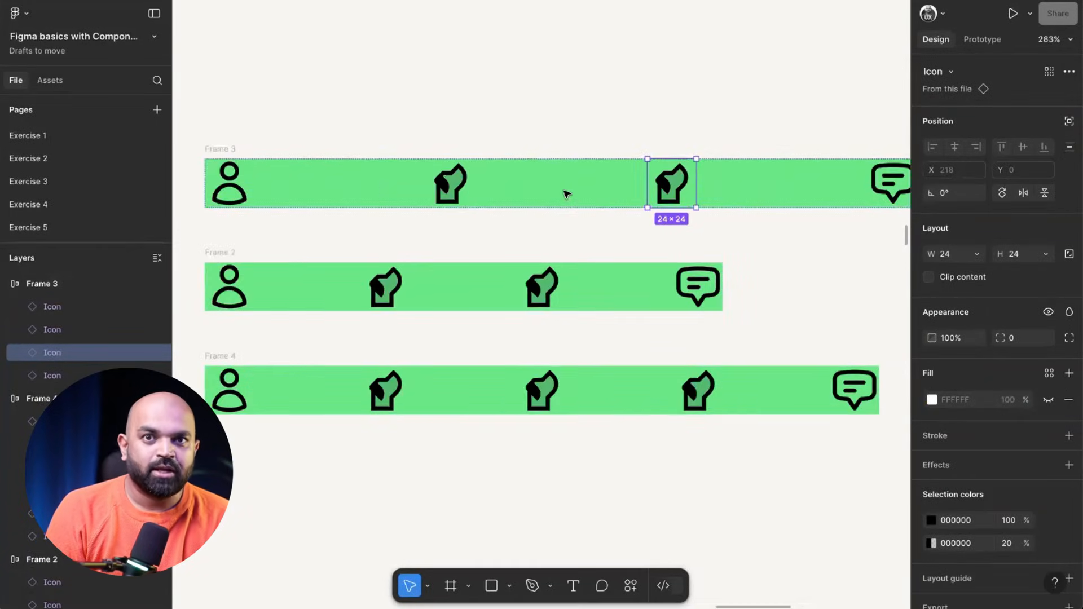
pyautogui.scroll(-3, 581, 186)
pyautogui.scroll(1, 556, 184)
pyautogui.hscroll(1, 557, 184)
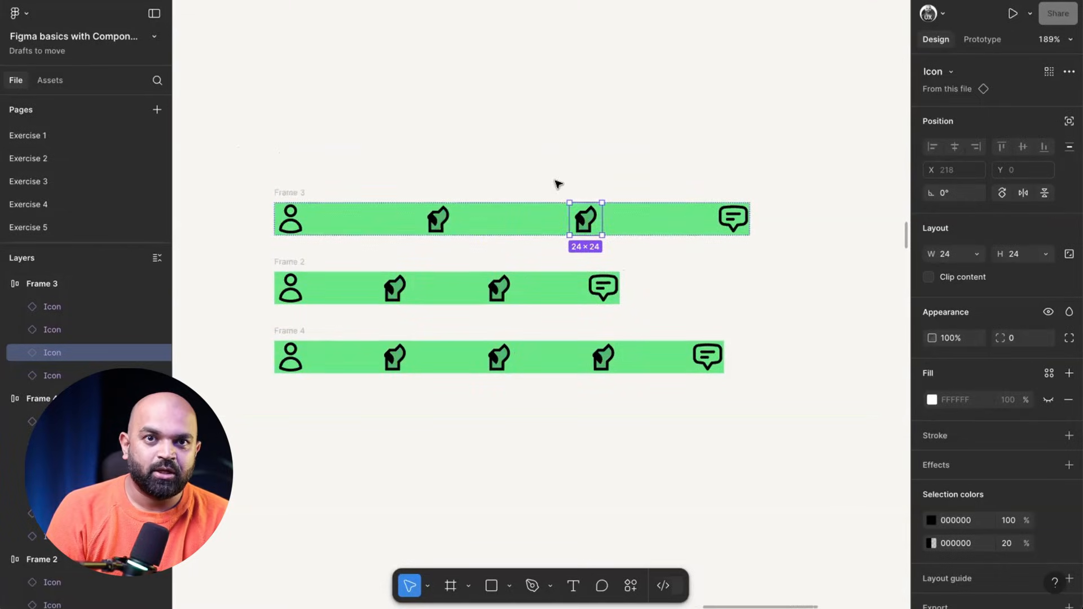
# Step: Duplicate the top four-icon frame and place the copy well below the three existing frames, at Y 3703
pyautogui.click(289, 194)
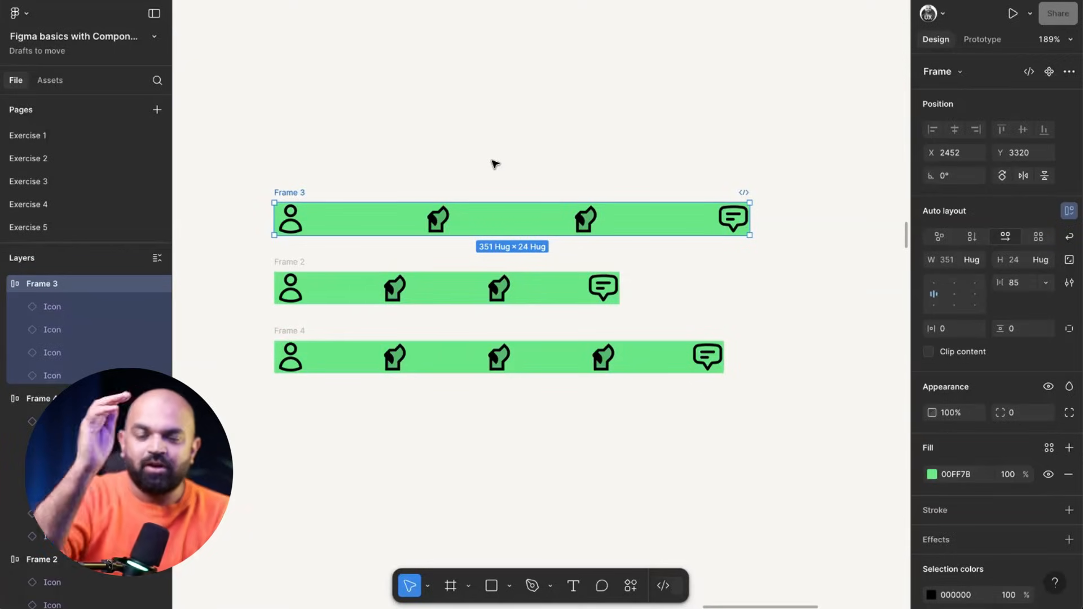
pyautogui.click(440, 172)
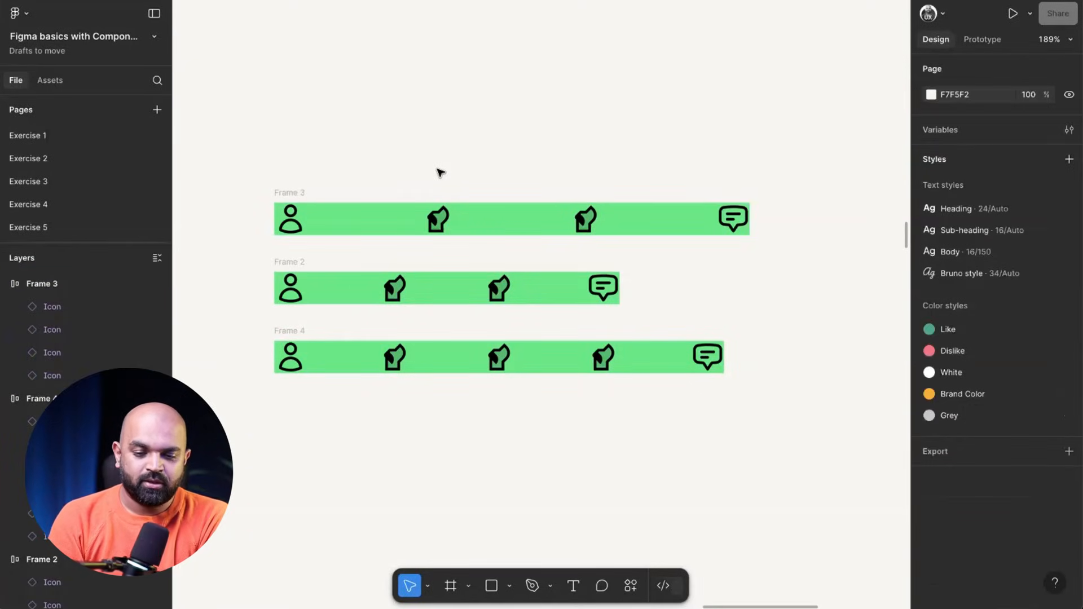
pyautogui.click(281, 195)
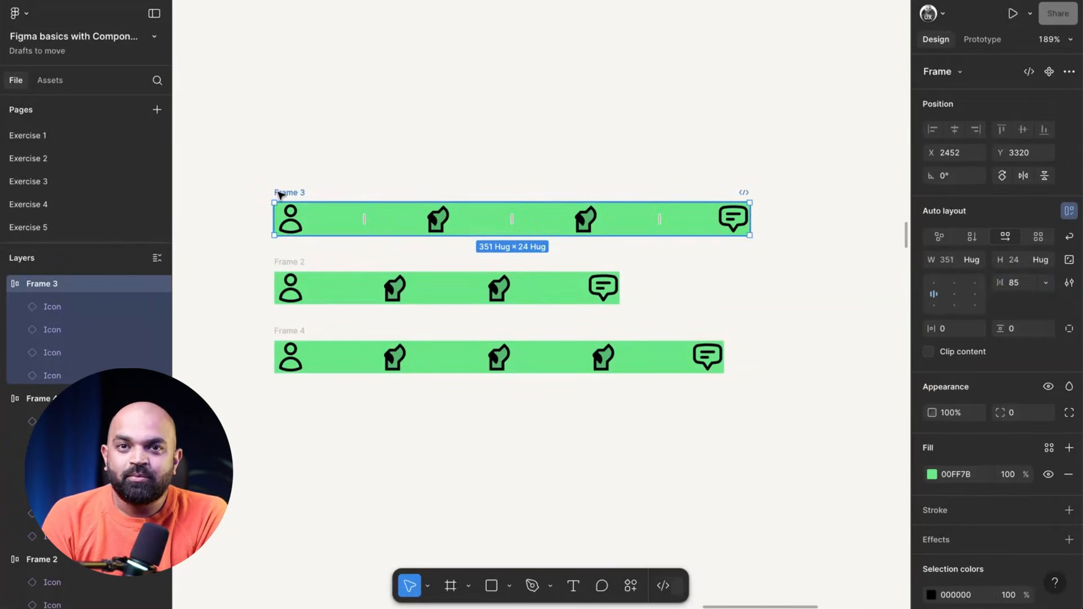
pyautogui.scroll(-10, 373, 188)
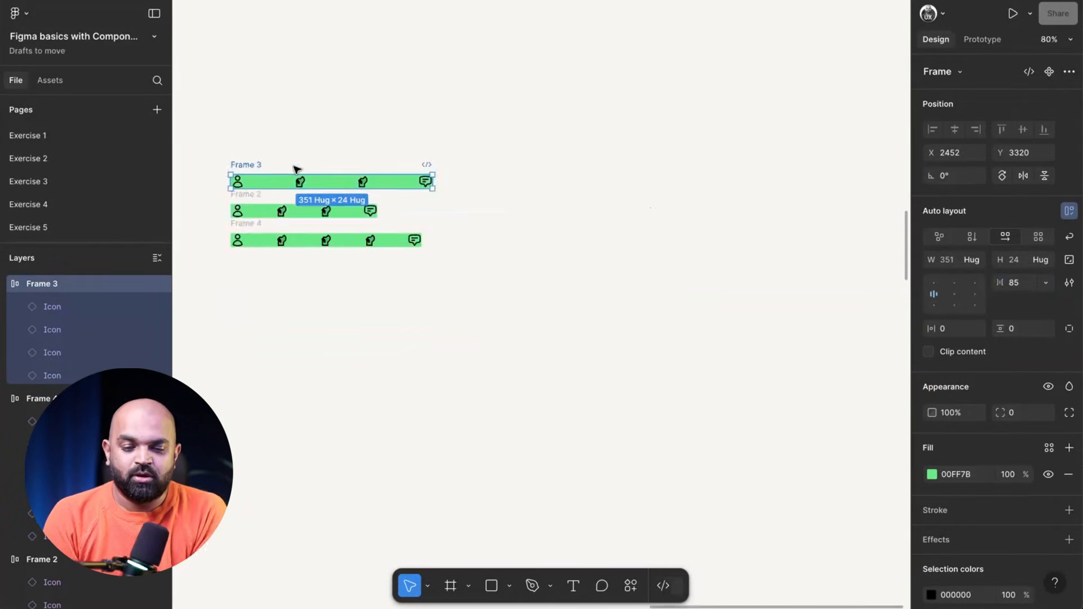
pyautogui.keyDown('alt'); pyautogui.moveTo(244, 167); pyautogui.dragTo(244, 387); pyautogui.keyUp('alt')
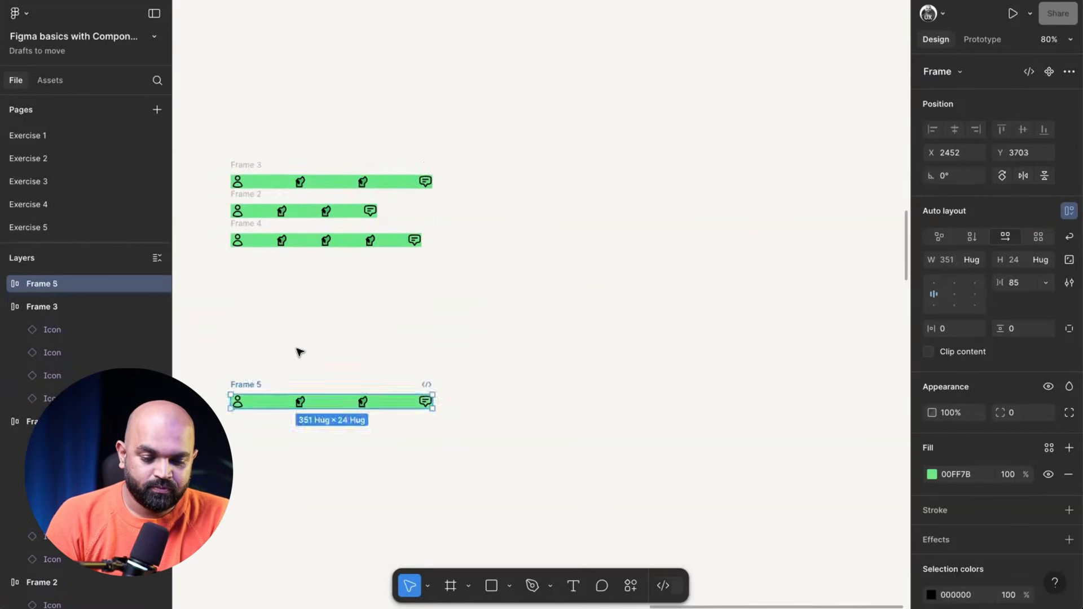
pyautogui.click(298, 350)
pyautogui.scroll(-3, 316, 334)
pyautogui.scroll(6, 359, 283)
pyautogui.scroll(-3, 380, 198)
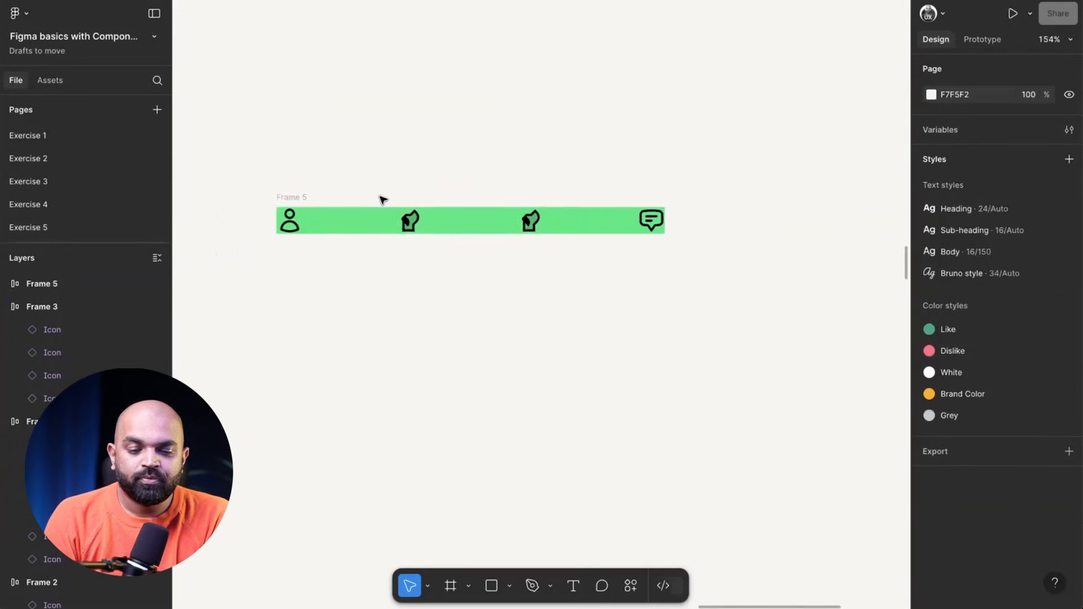
# Step: Switch the copied frame's width from hugging its contents to fixed, and set its icon gap to Auto
pyautogui.click(288, 199)
pyautogui.hscroll(-2, 446, 192)
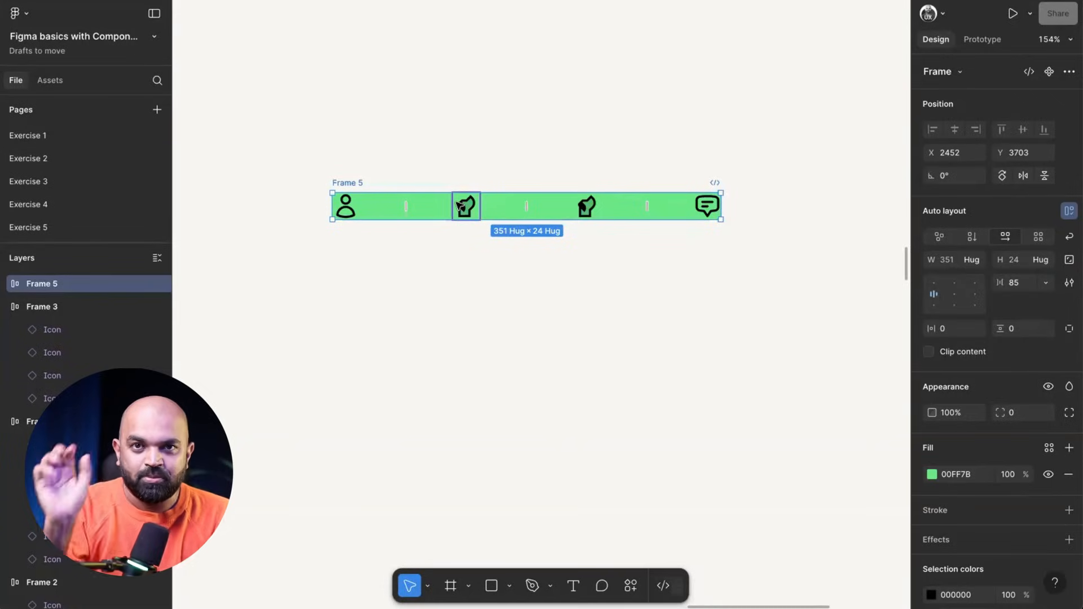
pyautogui.scroll(3, 412, 201)
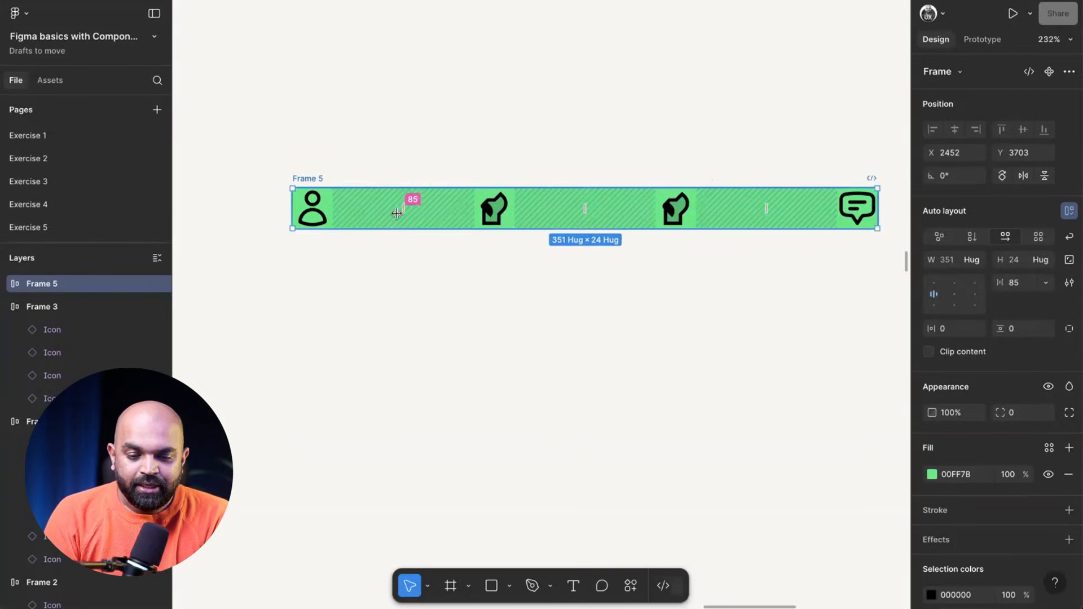
pyautogui.hscroll(2, 550, 216)
pyautogui.scroll(1, 550, 216)
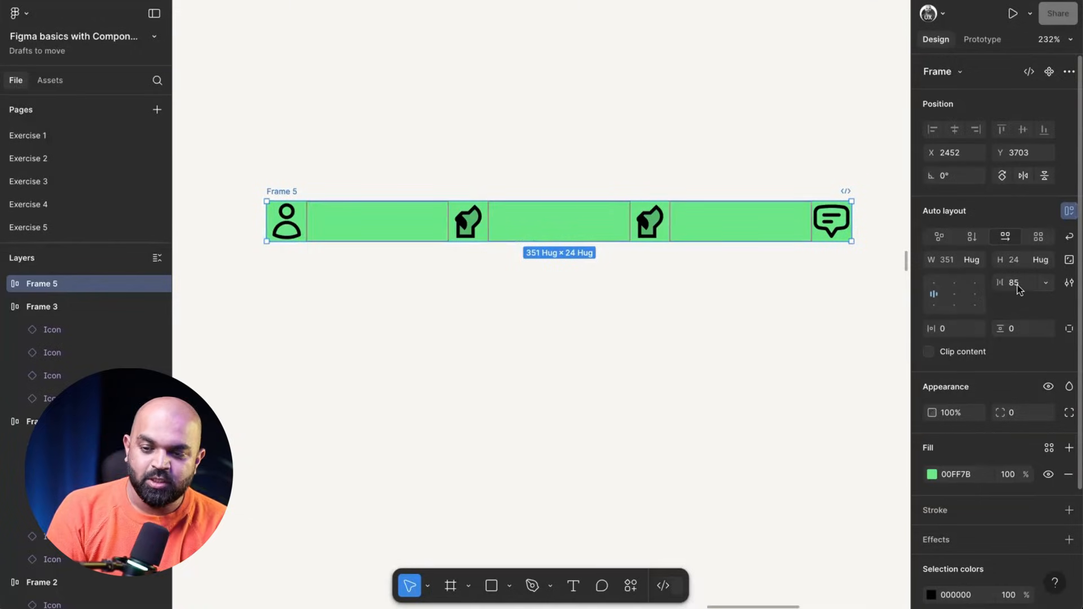
pyautogui.click(352, 164)
pyautogui.click(278, 191)
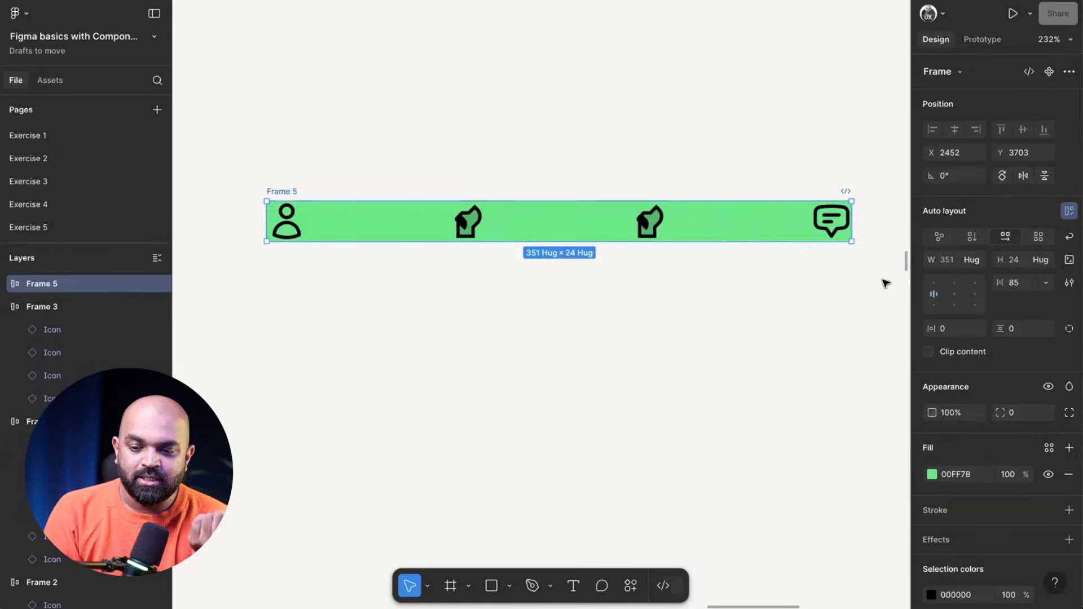
pyautogui.click(973, 258)
pyautogui.click(978, 236)
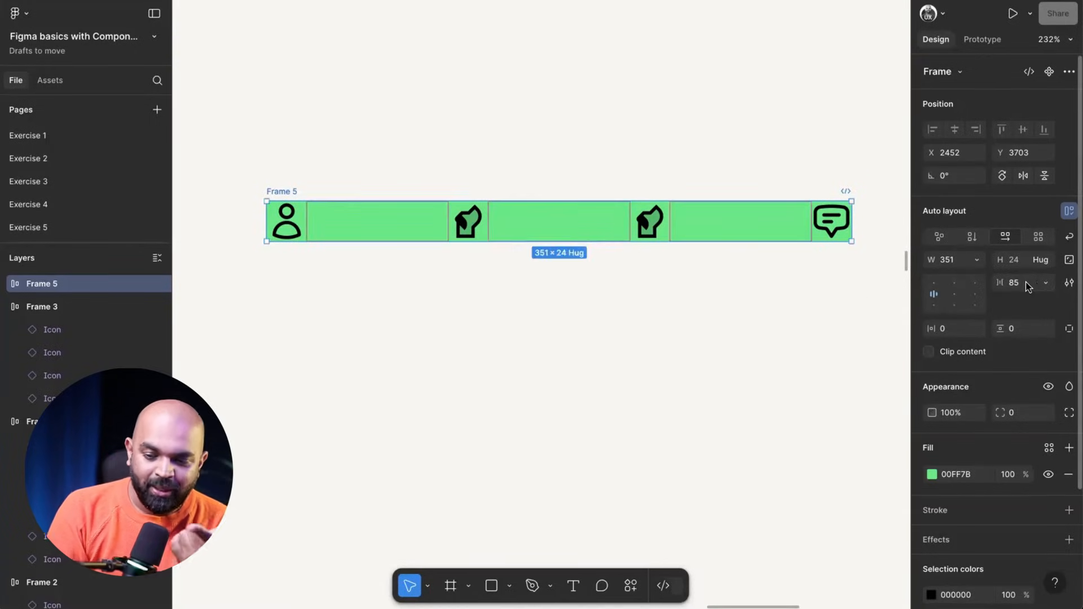
pyautogui.click(1046, 284)
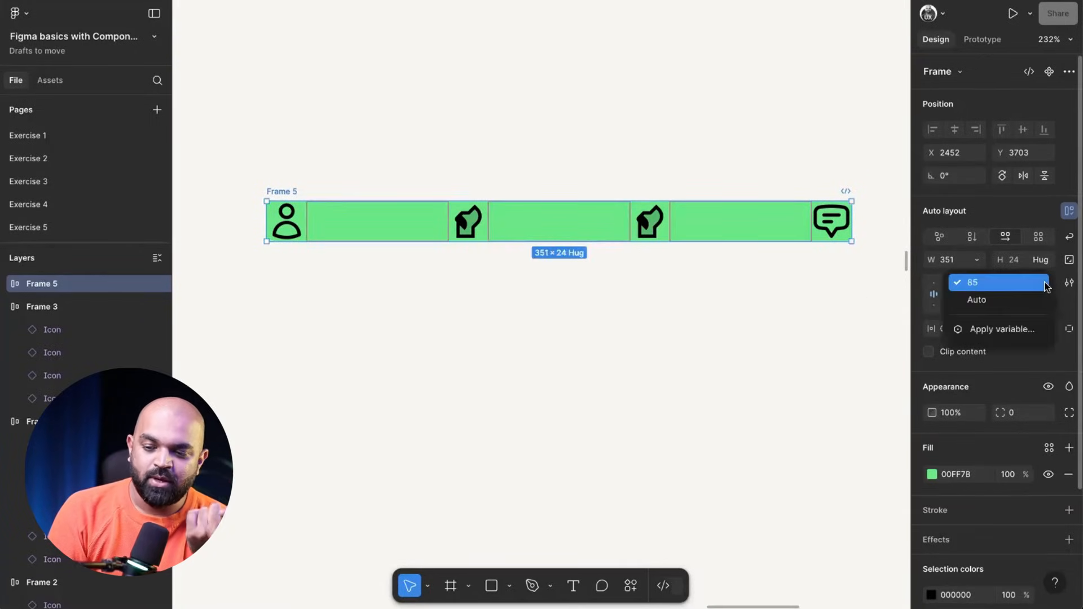
pyautogui.click(993, 300)
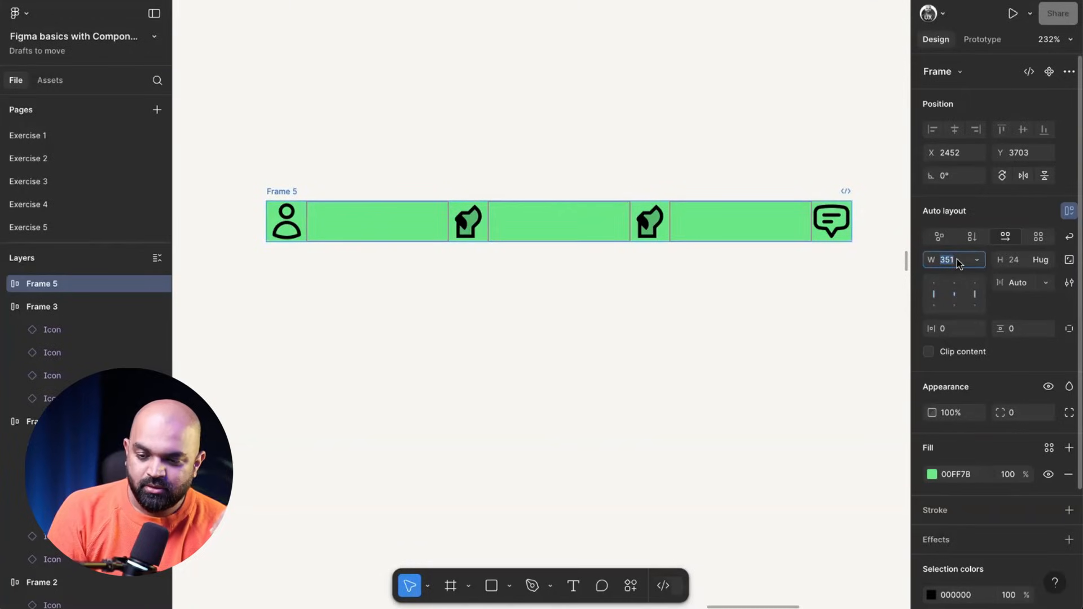
# Step: Set the copied frame's width to 100 and vary it in small increments, ending at 148
pyautogui.write('100')
pyautogui.press('Return')
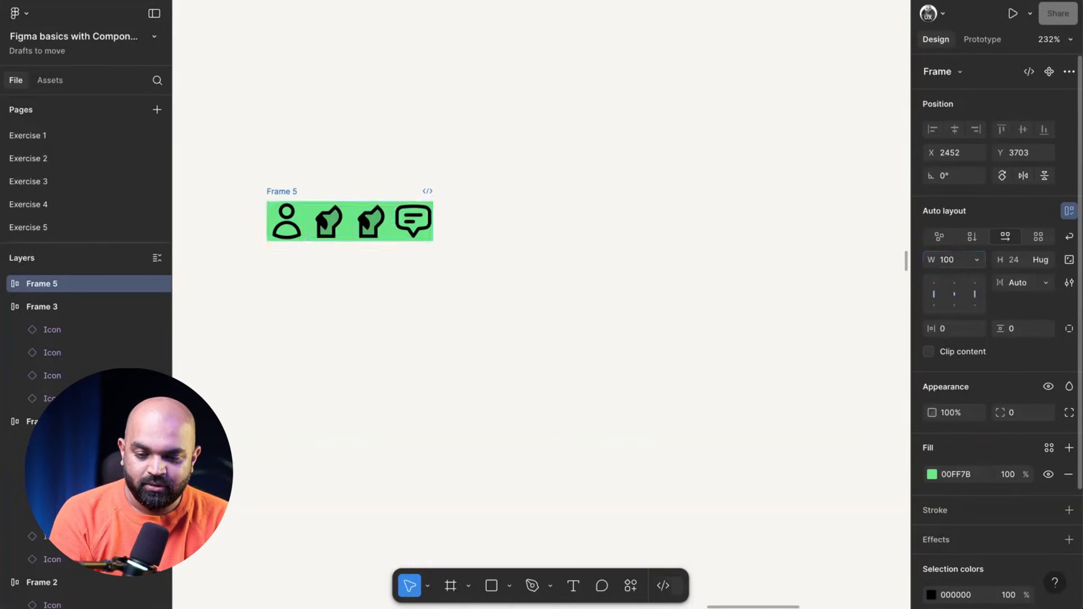
pyautogui.hotkey('shift', 'Up')
pyautogui.hotkey('shift', 'Up')
pyautogui.hotkey('shift', 'Up')
pyautogui.hotkey('shift', 'Up')
pyautogui.hotkey('shift', 'Up')
pyautogui.hotkey('shift', 'Up')
pyautogui.hotkey('shift', 'Up')
pyautogui.hotkey('shift', 'Up')
pyautogui.hotkey('shift', 'Up')
pyautogui.hotkey('shift', 'Up')
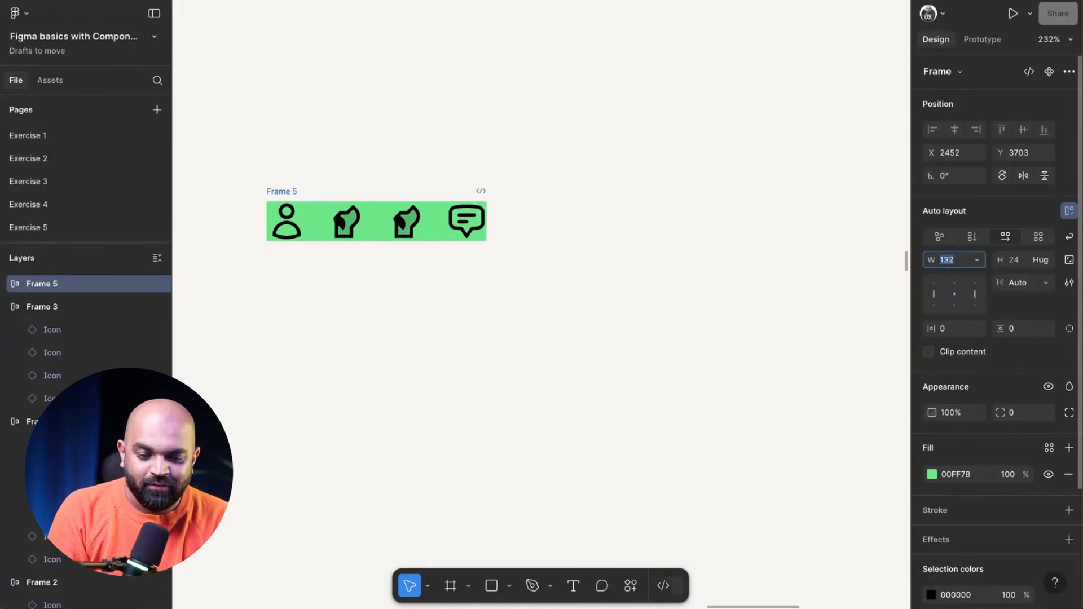
pyautogui.hotkey('shift', 'Down')
pyautogui.hotkey('shift', 'Down')
pyautogui.hotkey('shift', 'Down')
pyautogui.hotkey('shift', 'Down')
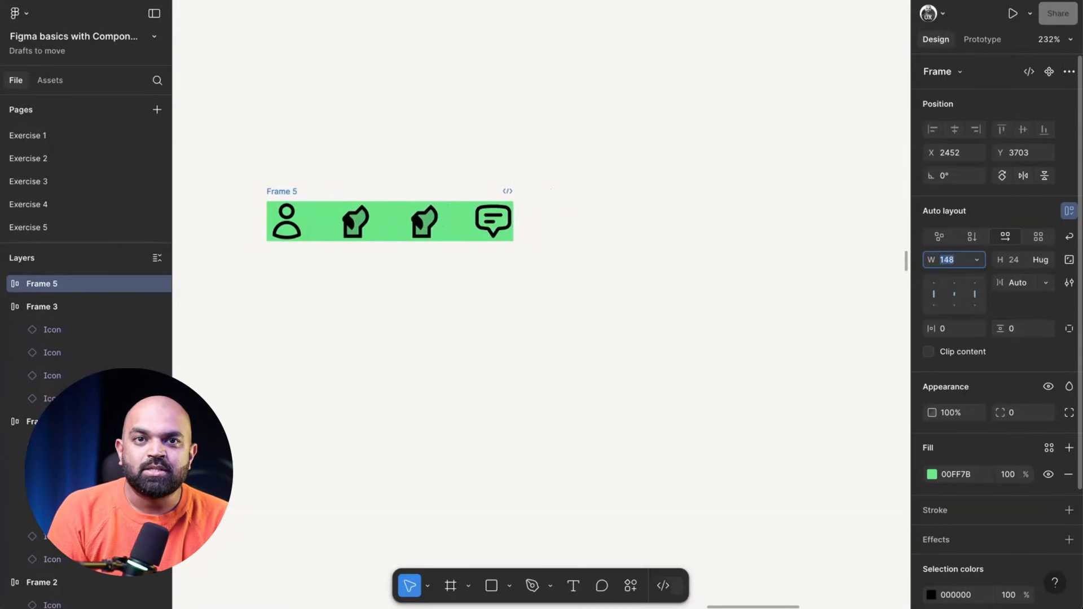
# Step: Widen the copied frame incrementally to 180 with its gap on Auto
pyautogui.scroll(6, 446, 209)
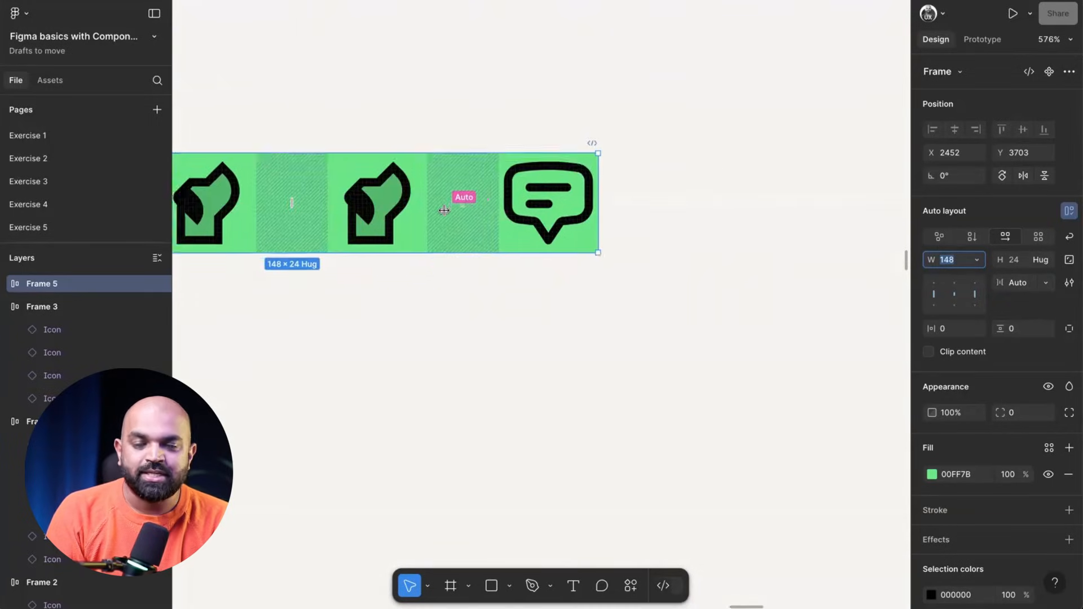
pyautogui.scroll(-4, 592, 222)
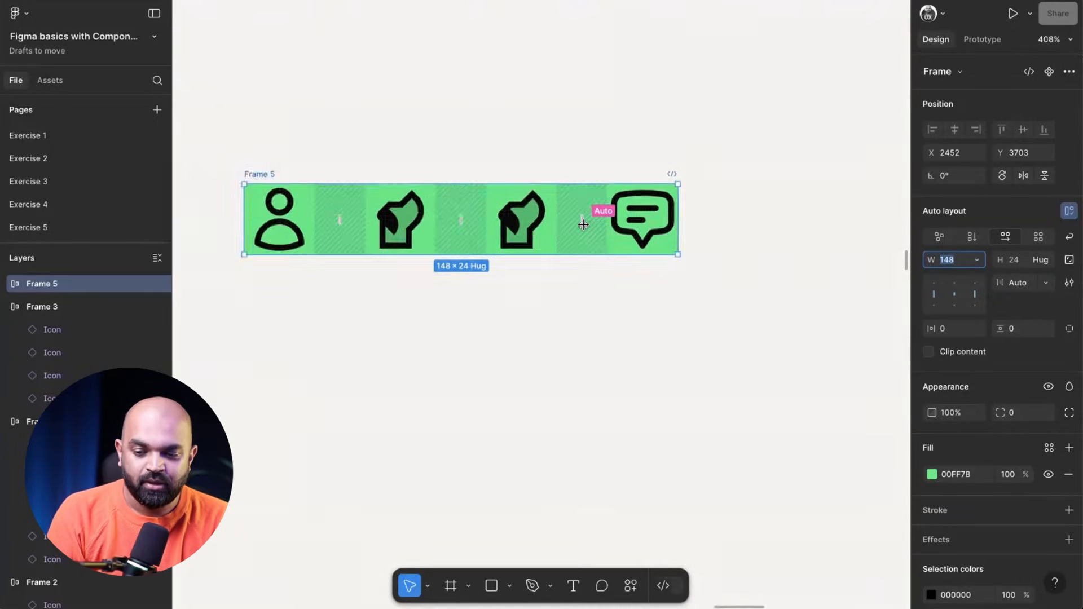
pyautogui.hotkey('shift', 'Up')
pyautogui.hotkey('shift', 'Up')
pyautogui.hotkey('shift', 'Up')
pyautogui.hotkey('shift', 'Up')
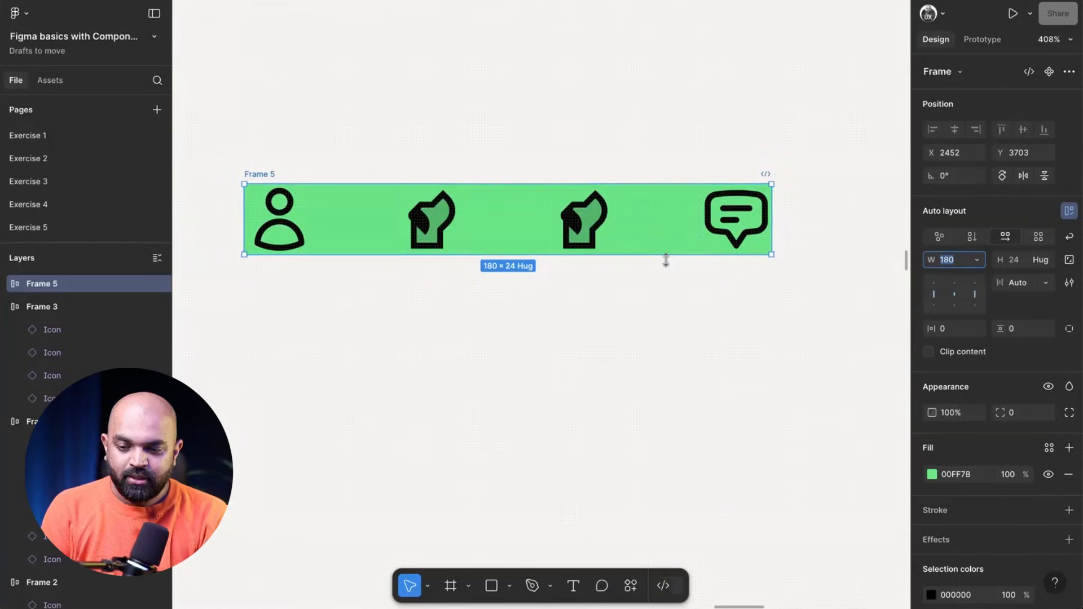
# Step: Move the 180-wide frame straight up to sit just below the other three frames, at Y 3485
pyautogui.scroll(-5, 667, 261)
pyautogui.scroll(5, 639, 172)
pyautogui.scroll(-5, 639, 172)
pyautogui.scroll(3, 559, 299)
pyautogui.moveTo(460, 400); pyautogui.dragTo(460, 215)
pyautogui.scroll(5, 485, 220)
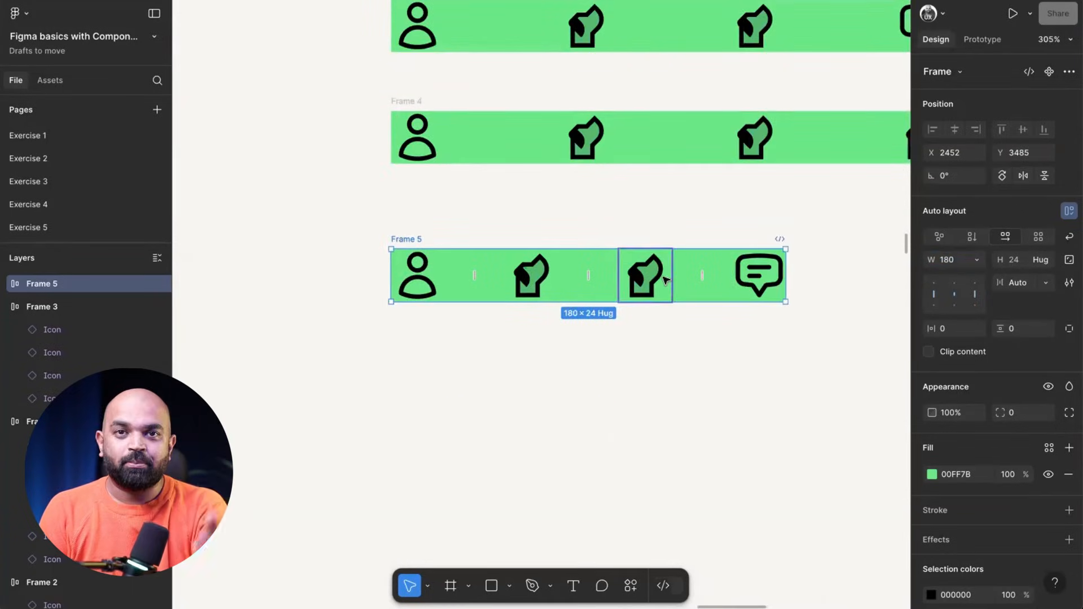
# Step: Change the 180-wide frame's auto layout direction from horizontal to vertical
pyautogui.hscroll(2, 646, 273)
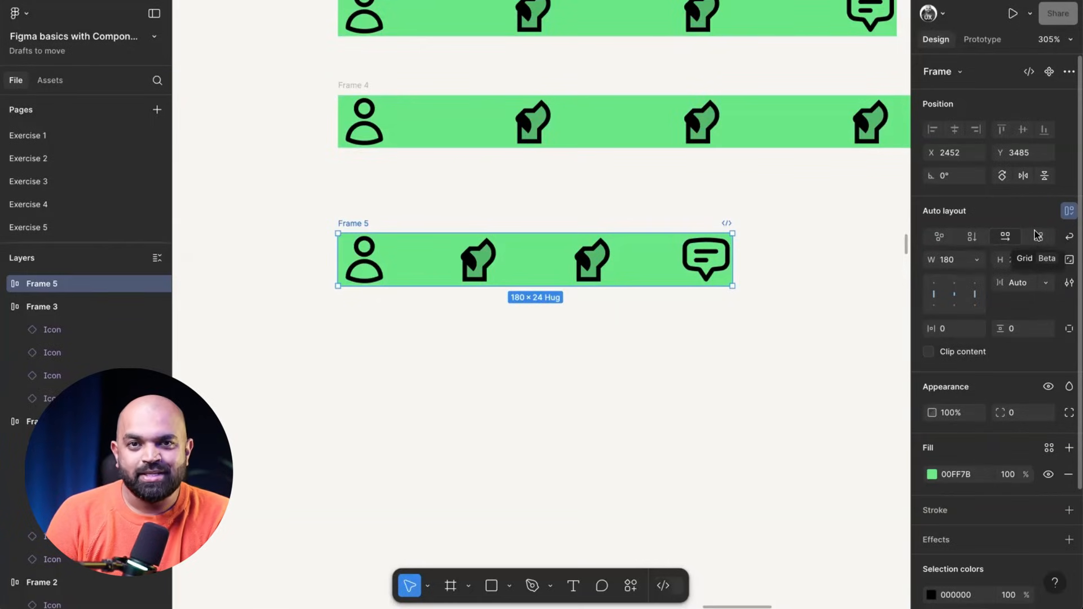
pyautogui.click(972, 237)
pyautogui.scroll(-5, 637, 320)
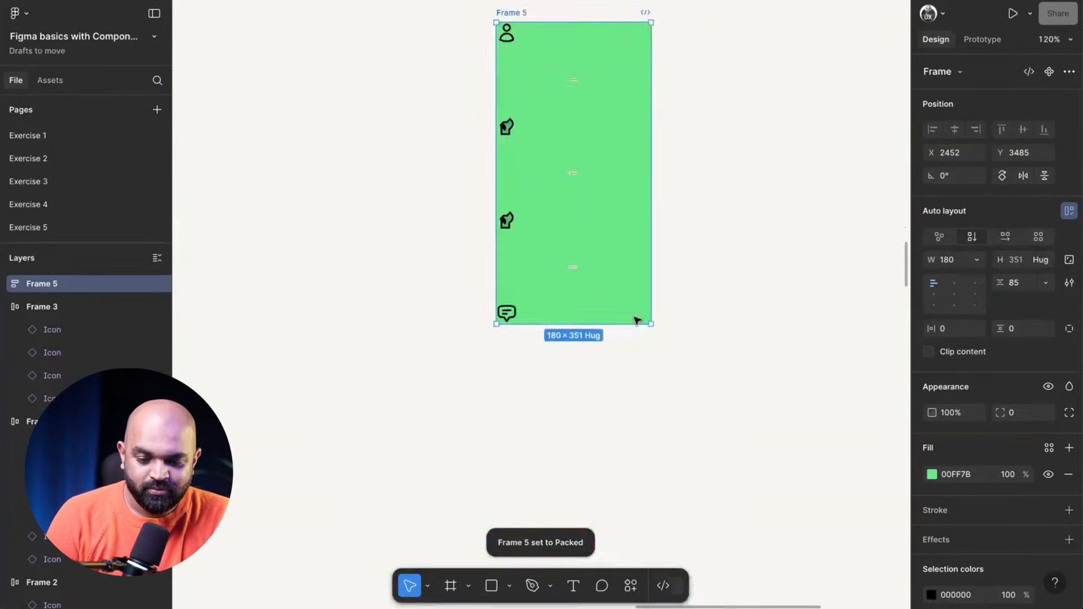
# Step: Try to shorten the vertical frame while its height hugs its contents, and undo the change
pyautogui.scroll(3, 638, 316)
pyautogui.scroll(5, 626, 273)
pyautogui.scroll(-2, 526, 461)
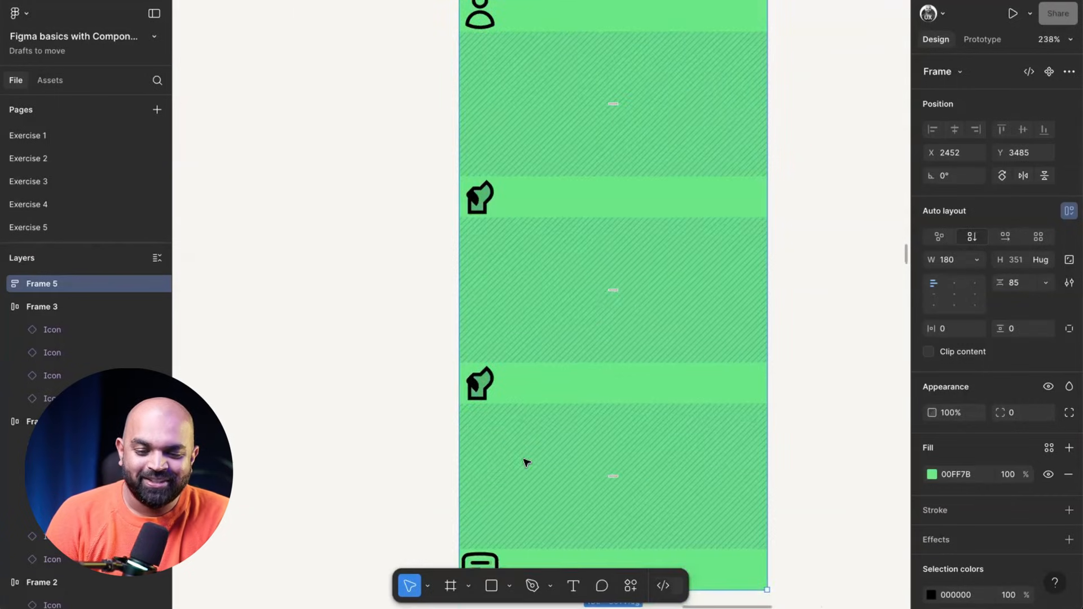
pyautogui.scroll(-5, 528, 459)
pyautogui.scroll(-2, 556, 451)
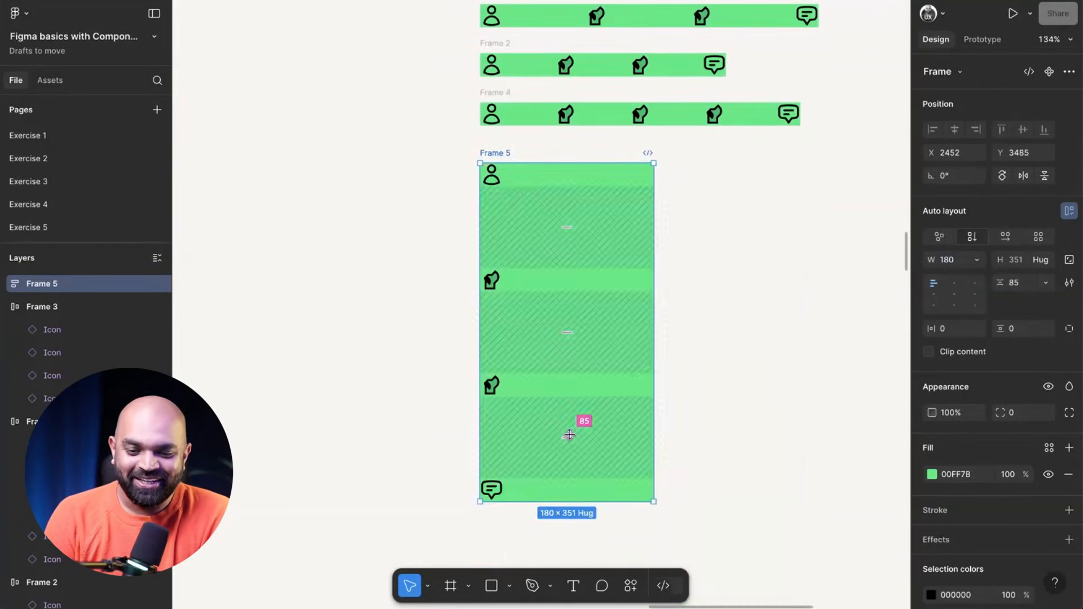
pyautogui.moveTo(567, 506); pyautogui.dragTo(574, 355)
pyautogui.hotkey('ctrl', 'z')
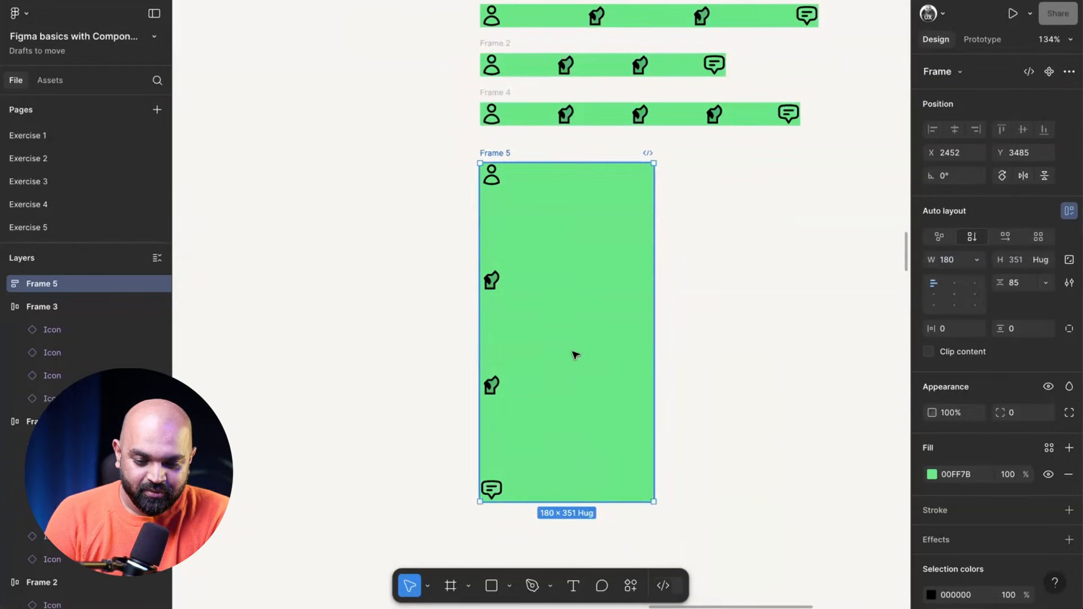
# Step: Give the vertical frame a fixed height with an Auto gap, and shorten it to 327
pyautogui.click(1045, 265)
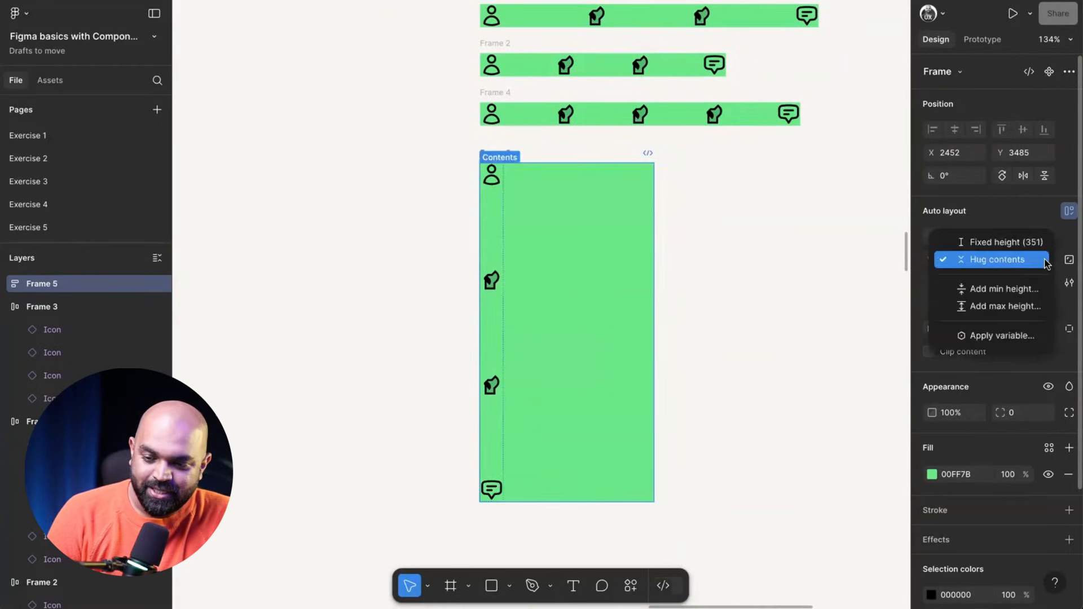
pyautogui.click(1006, 243)
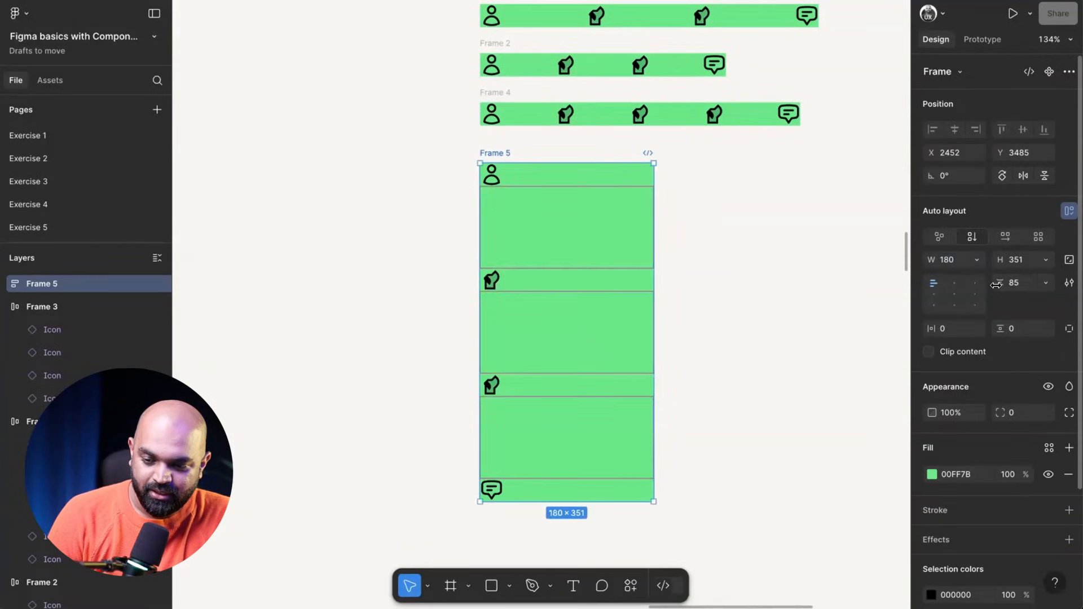
pyautogui.click(1047, 284)
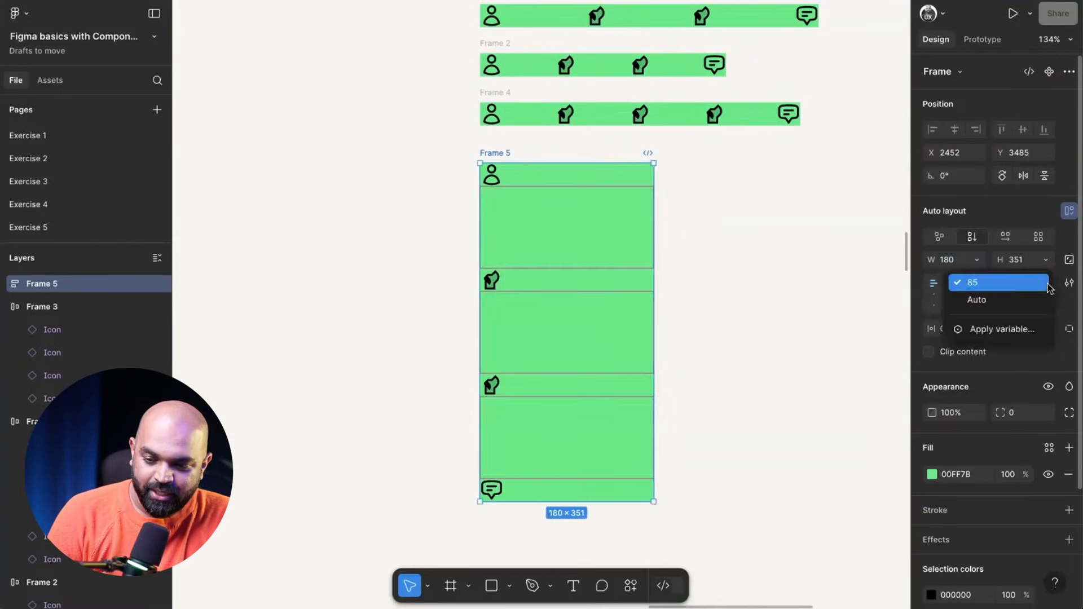
pyautogui.click(1001, 299)
pyautogui.moveTo(575, 504); pyautogui.dragTo(562, 478)
# Step: Copy Frame 3 to the empty area beside the vertical frame, at X 2658, Y 3499
pyautogui.scroll(3, 563, 290)
pyautogui.hscroll(2, 564, 290)
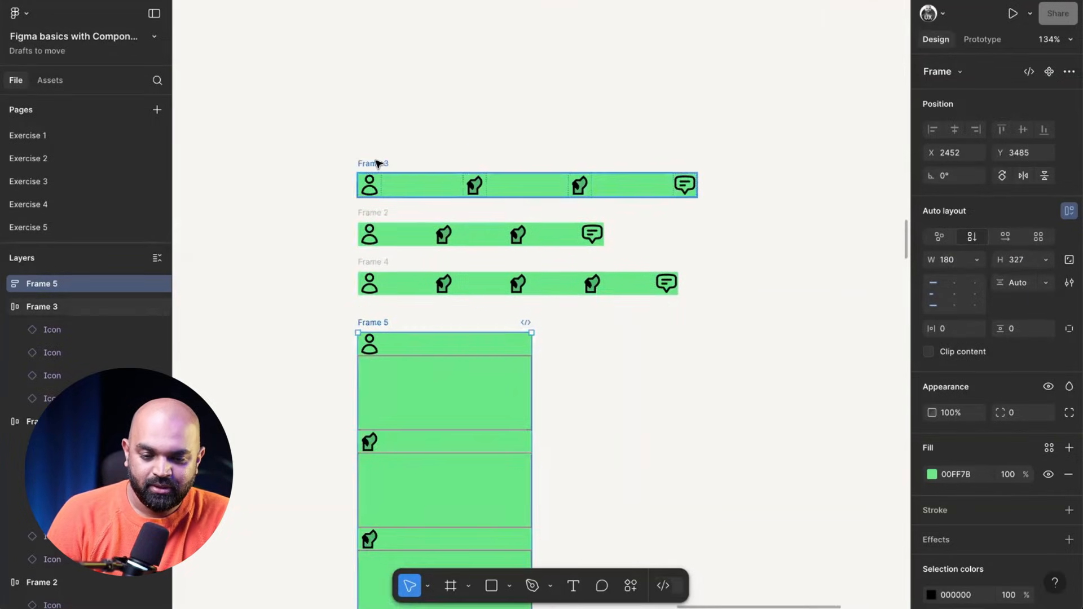
pyautogui.scroll(-3, 378, 164)
pyautogui.click(377, 161)
pyautogui.moveTo(379, 161); pyautogui.dragTo(486, 252)
pyautogui.click(545, 246)
pyautogui.click(489, 248)
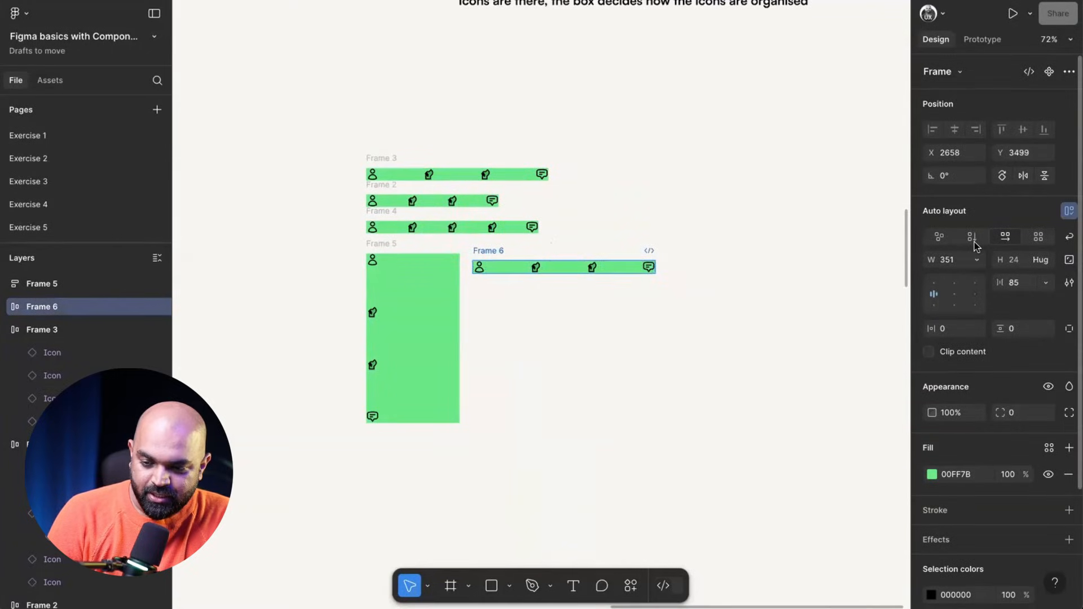
# Step: Set the new horizontal copy's gap to Auto and narrow the frame to 269
pyautogui.click(1046, 283)
pyautogui.click(987, 300)
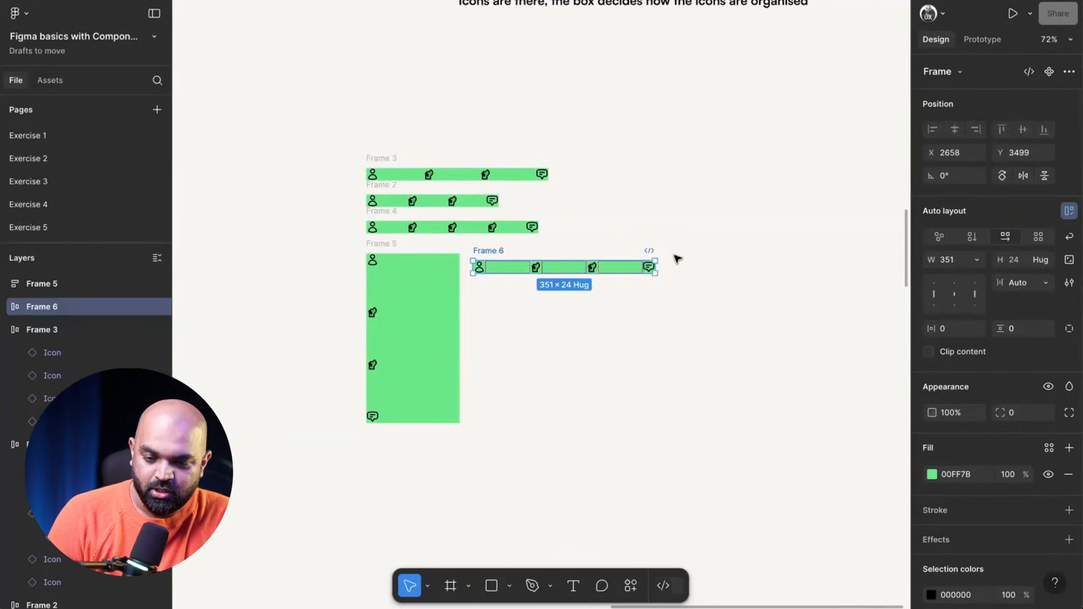
pyautogui.moveTo(658, 269); pyautogui.dragTo(612, 277)
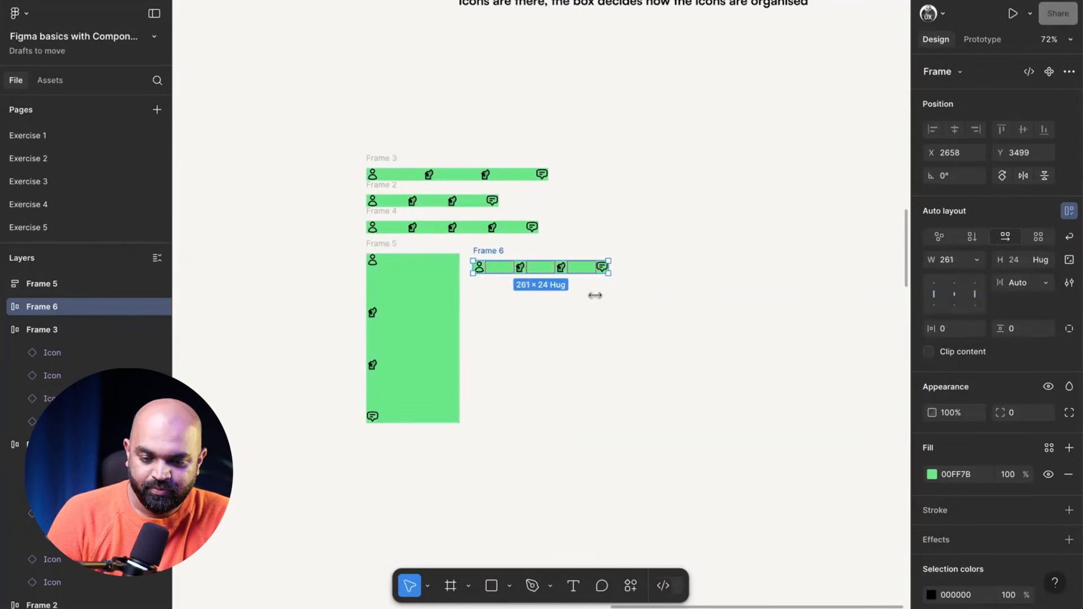
# Step: Shorten the vertical Frame 5 to a height of 292
pyautogui.scroll(5, 474, 277)
pyautogui.scroll(-3, 477, 277)
pyautogui.hscroll(-3, 476, 276)
pyautogui.scroll(-3, 476, 277)
pyautogui.click(372, 160)
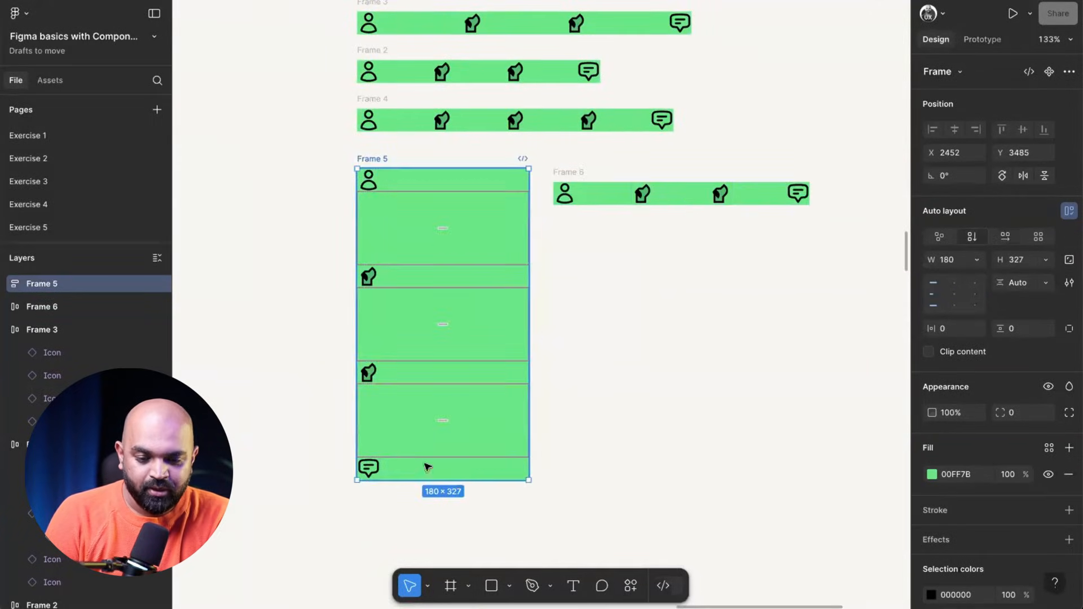
pyautogui.moveTo(425, 458)
pyautogui.mouseDown()
pyautogui.moveTo(406, 326)
pyautogui.moveTo(419, 445)
pyautogui.mouseUp()
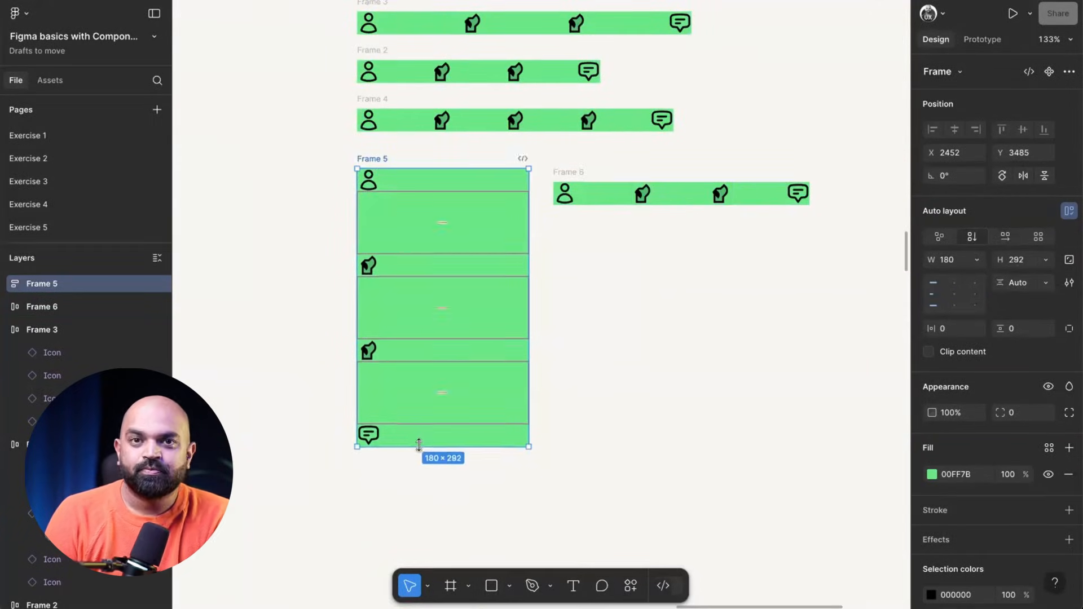
# Step: Move Frame 6 slightly closer to the vertical frame, to X 2649, Y 3490
pyautogui.scroll(3, 640, 358)
pyautogui.scroll(-3, 638, 356)
pyautogui.hscroll(-1, 638, 355)
pyautogui.moveTo(595, 162); pyautogui.dragTo(580, 158)
# Step: Move Frame 3 up, clear of the other frames, to X 2447, Y 3149
pyautogui.scroll(5, 581, 158)
pyautogui.hscroll(1, 581, 157)
pyautogui.moveTo(367, 288); pyautogui.dragTo(363, 125)
pyautogui.click(394, 109)
pyautogui.click(343, 130)
pyautogui.scroll(-5, 364, 119)
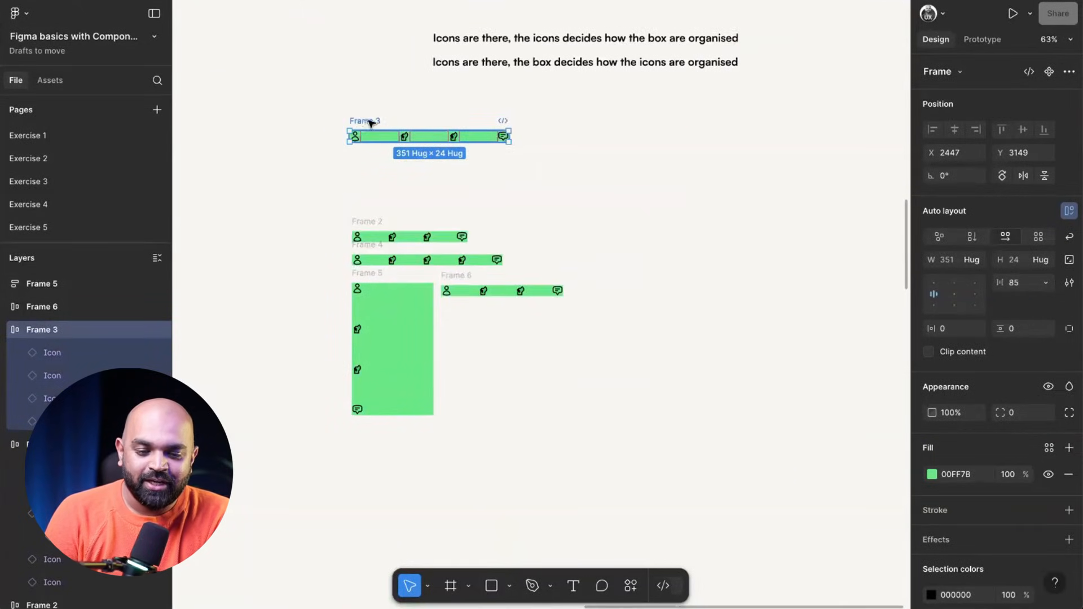
# Step: Duplicate the second icon inside Frame 3
pyautogui.scroll(6, 359, 118)
pyautogui.click(469, 173)
pyautogui.hotkey('ctrl', 'd')
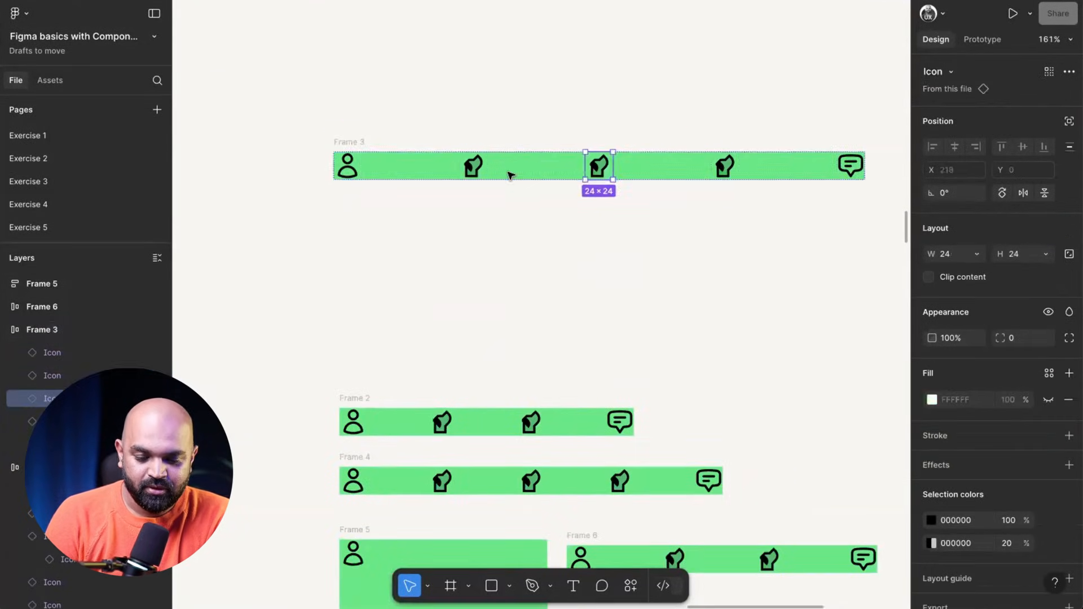
# Step: Copy Frame 3 beside the original and change the copy's auto layout direction to vertical
pyautogui.scroll(-5, 541, 169)
pyautogui.click(564, 121)
pyautogui.click(449, 153)
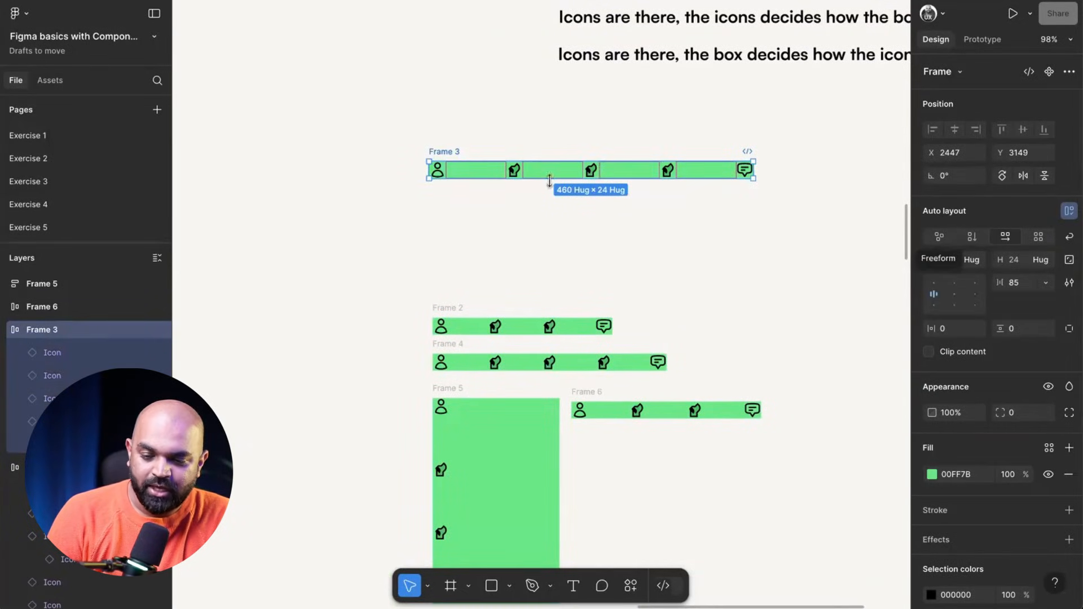
pyautogui.moveTo(449, 152); pyautogui.dragTo(320, 155)
pyautogui.click(973, 240)
# Step: Delete two of the middle icons from the vertical Frame 7
pyautogui.click(324, 326)
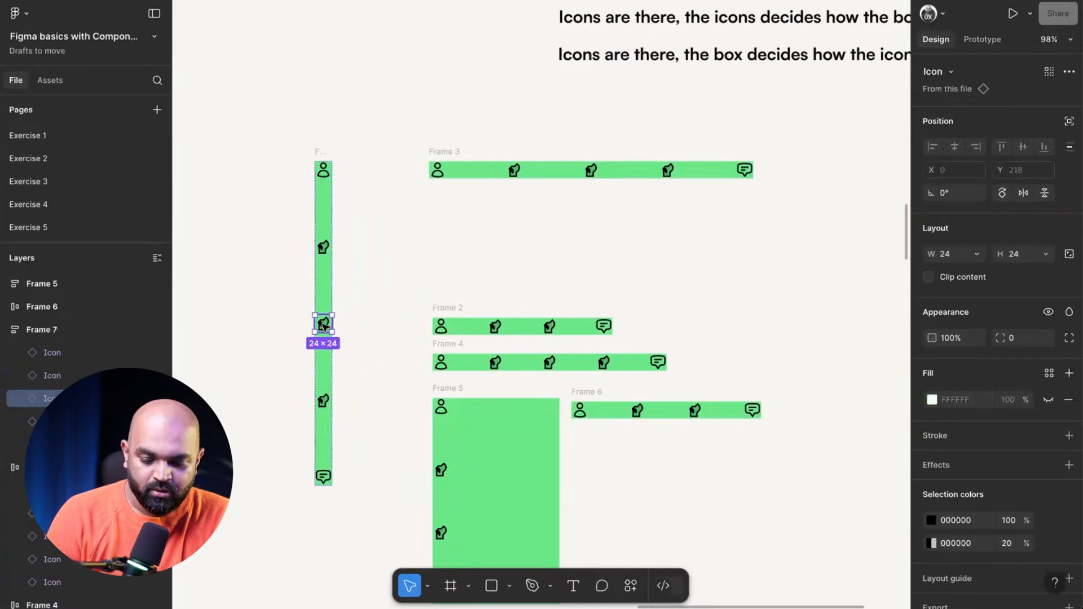
pyautogui.press('Delete')
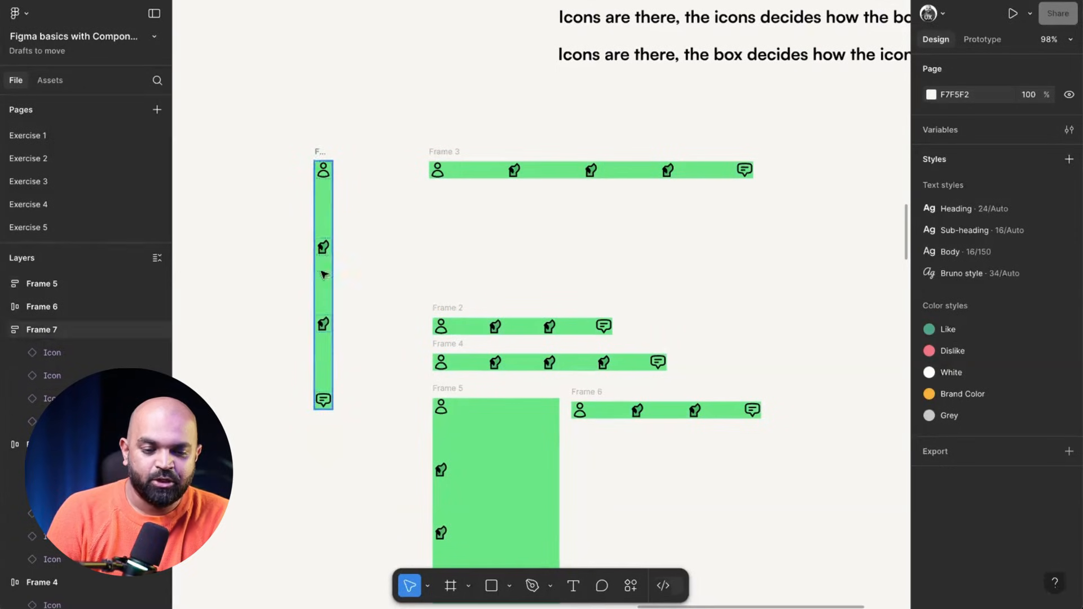
pyautogui.click(323, 247)
pyautogui.press('Delete')
# Step: Duplicate the remaining middle icon of the vertical Frame 7 four times
pyautogui.click(325, 249)
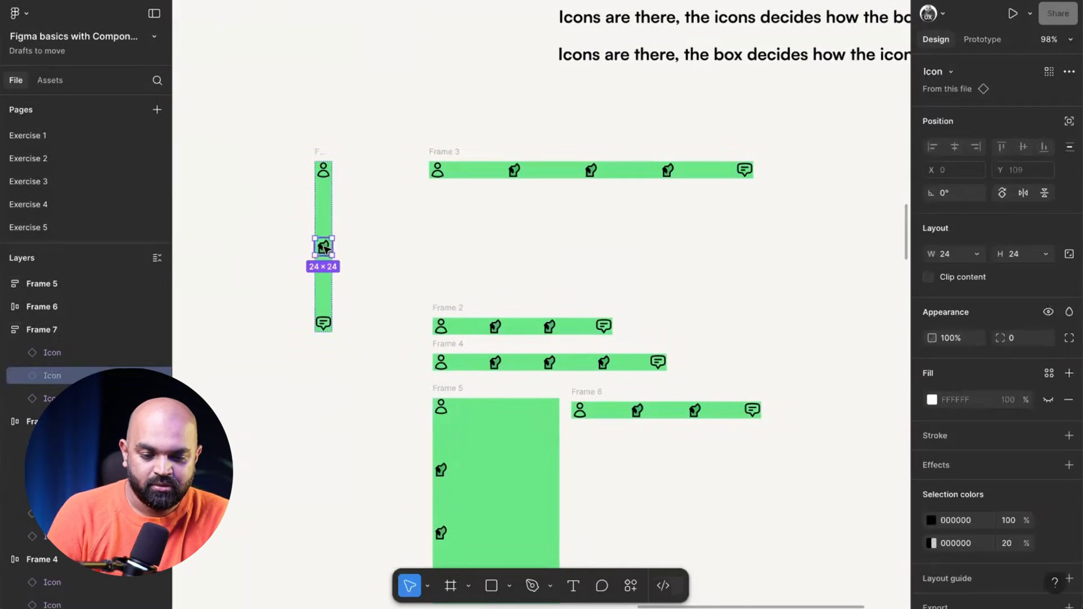
pyautogui.hotkey('ctrl', 'd')
pyautogui.hotkey('ctrl', 'd')
pyautogui.hotkey('ctrl', 'd')
pyautogui.hotkey('ctrl', 'd')
pyautogui.scroll(-4, 326, 249)
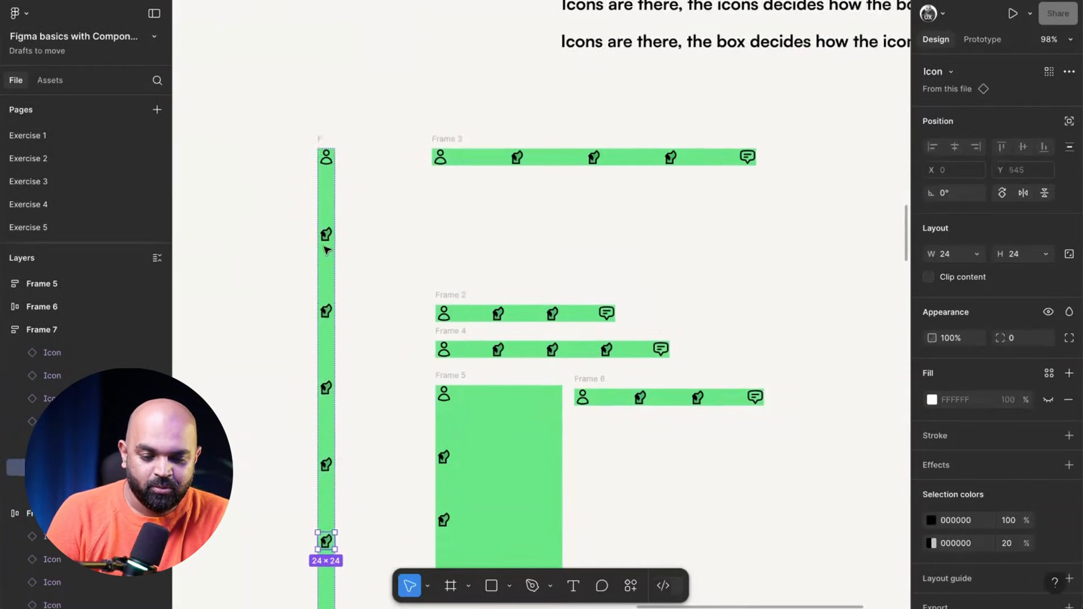
pyautogui.scroll(-5, 326, 250)
pyautogui.scroll(3, 390, 121)
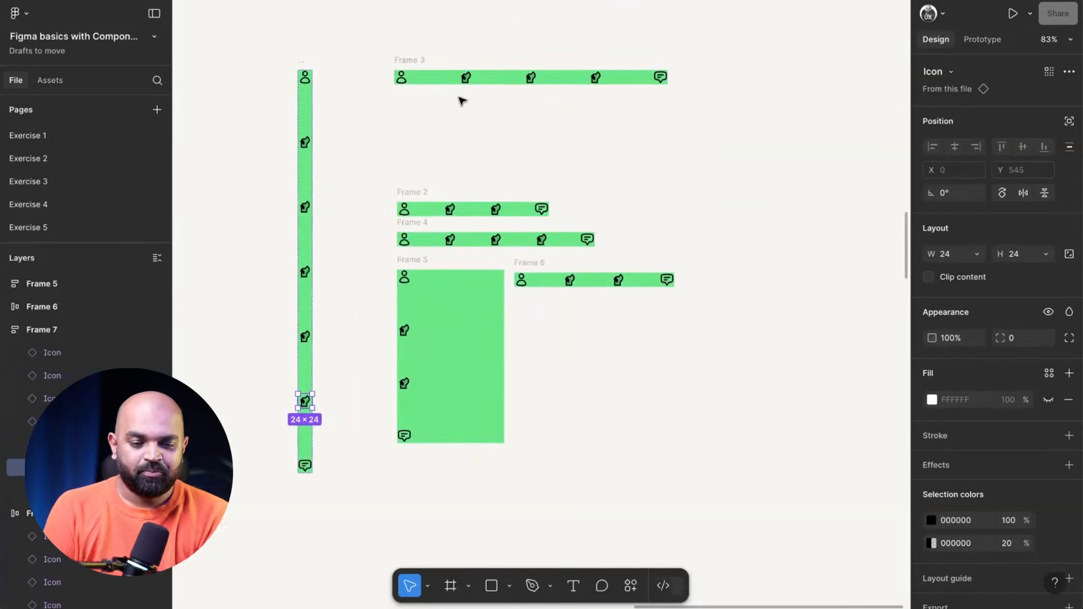
pyautogui.scroll(-3, 462, 100)
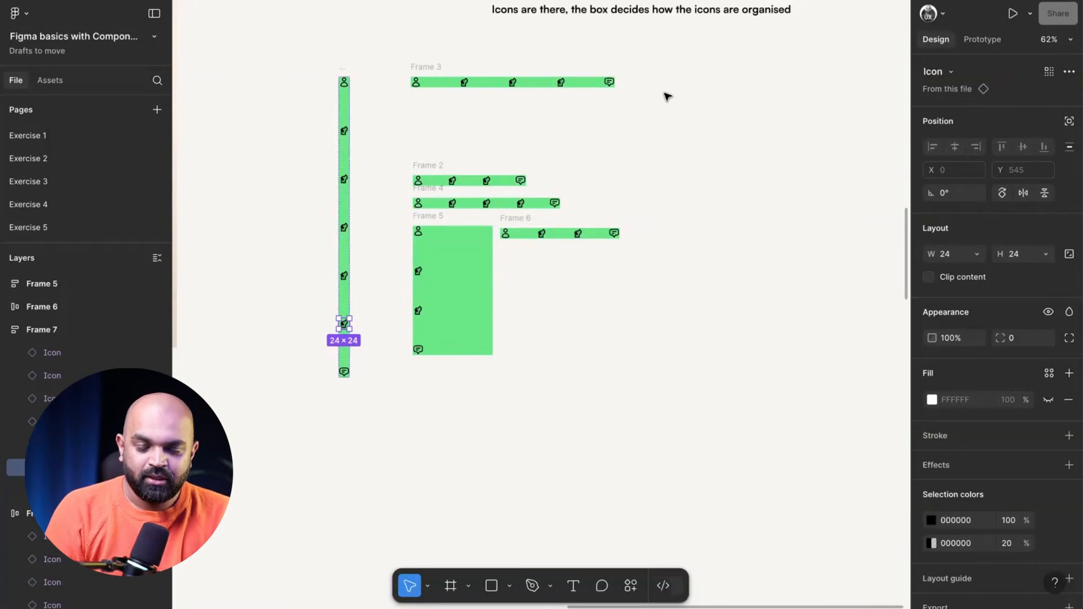
# Step: Copy Frame 6 to the empty area below it, at X 2783, Y 3753
pyautogui.scroll(5, 587, 190)
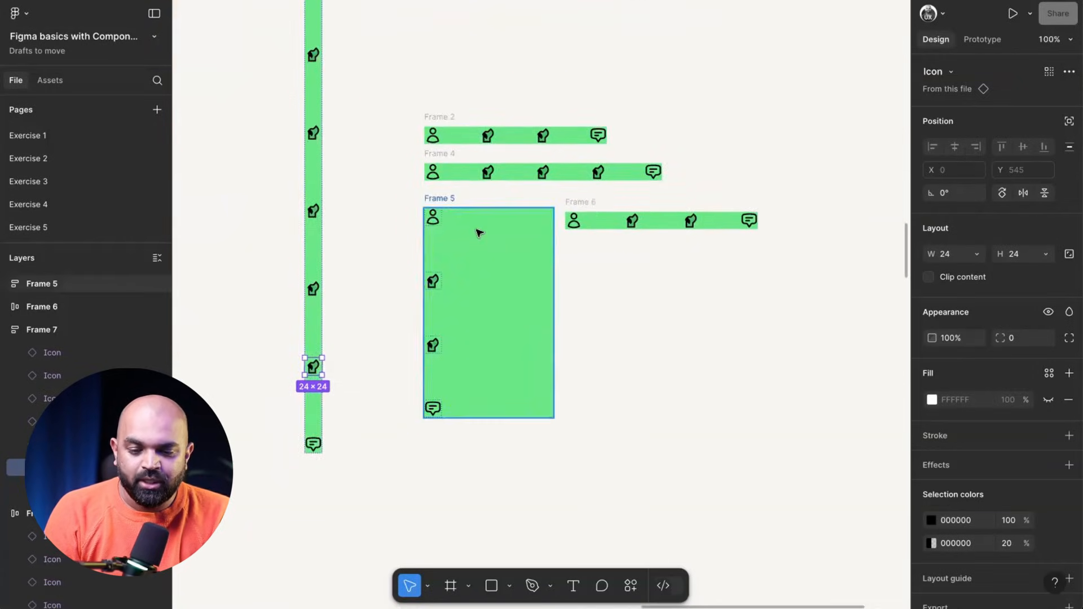
pyautogui.click(308, 216)
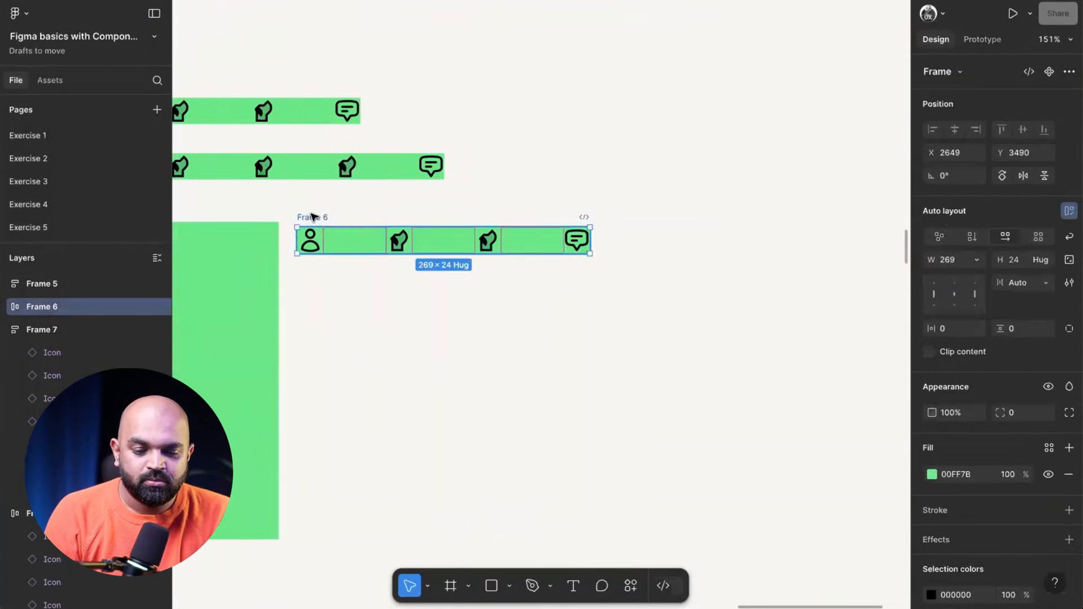
pyautogui.scroll(-3, 348, 204)
pyautogui.keyDown('alt'); pyautogui.moveTo(338, 206); pyautogui.dragTo(428, 383); pyautogui.keyUp('alt')
pyautogui.click(440, 385)
# Step: Switch Frame 8's auto layout to grid and try to set it to 2 columns by 2 rows
pyautogui.scroll(5, 443, 412)
pyautogui.scroll(-3, 468, 412)
pyautogui.hscroll(2, 469, 412)
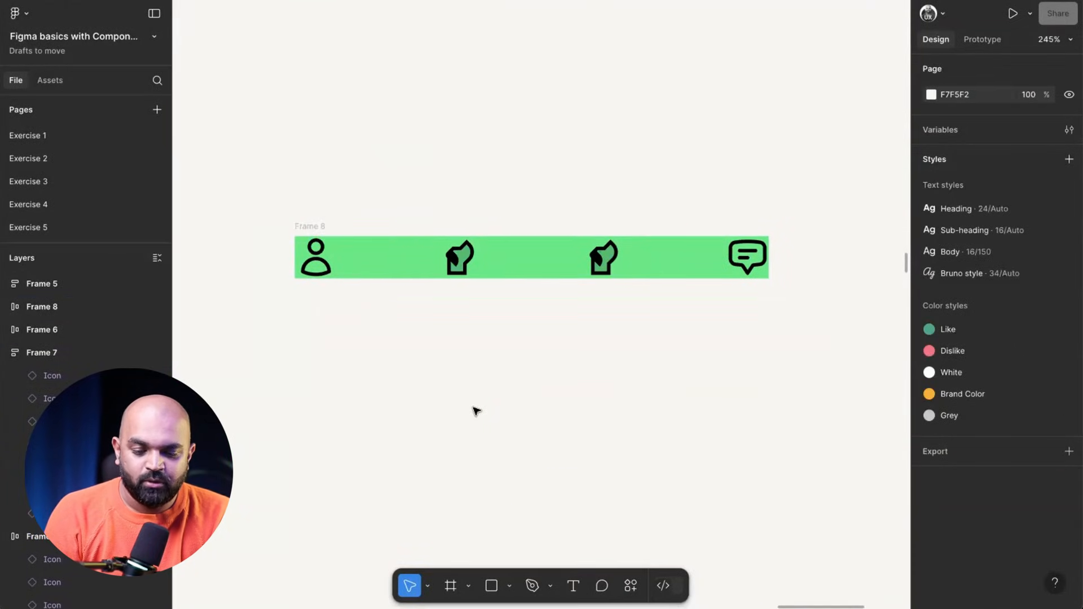
pyautogui.click(314, 225)
pyautogui.scroll(-3, 531, 180)
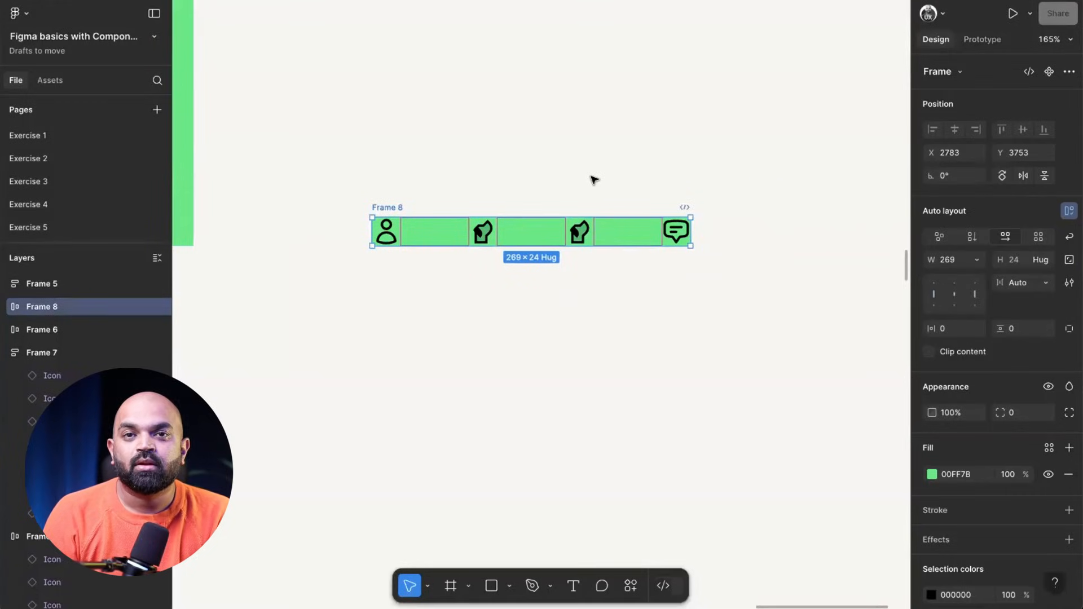
pyautogui.click(1039, 237)
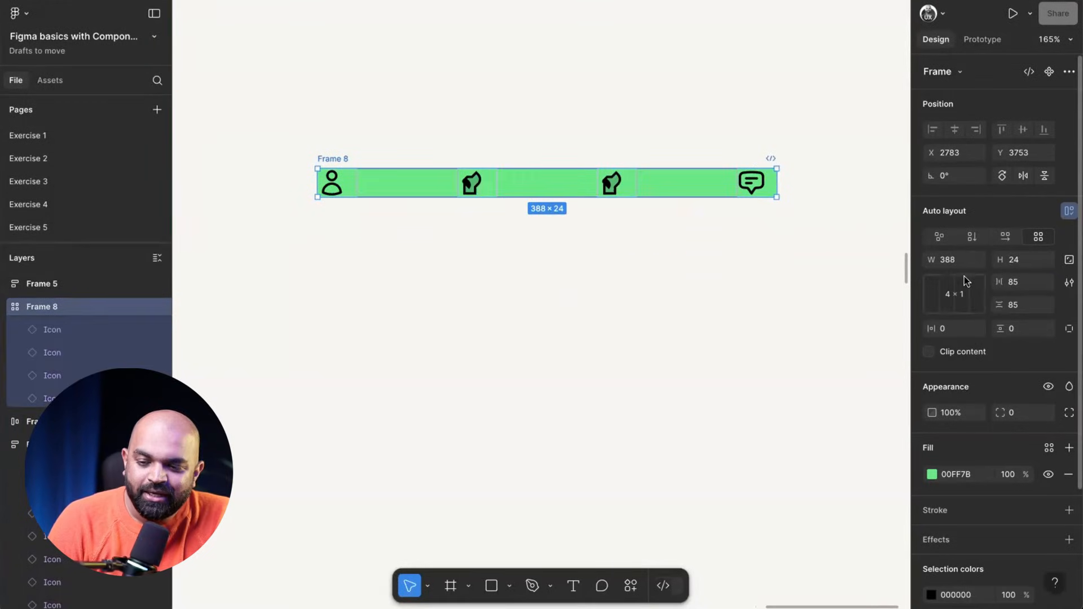
pyautogui.click(954, 301)
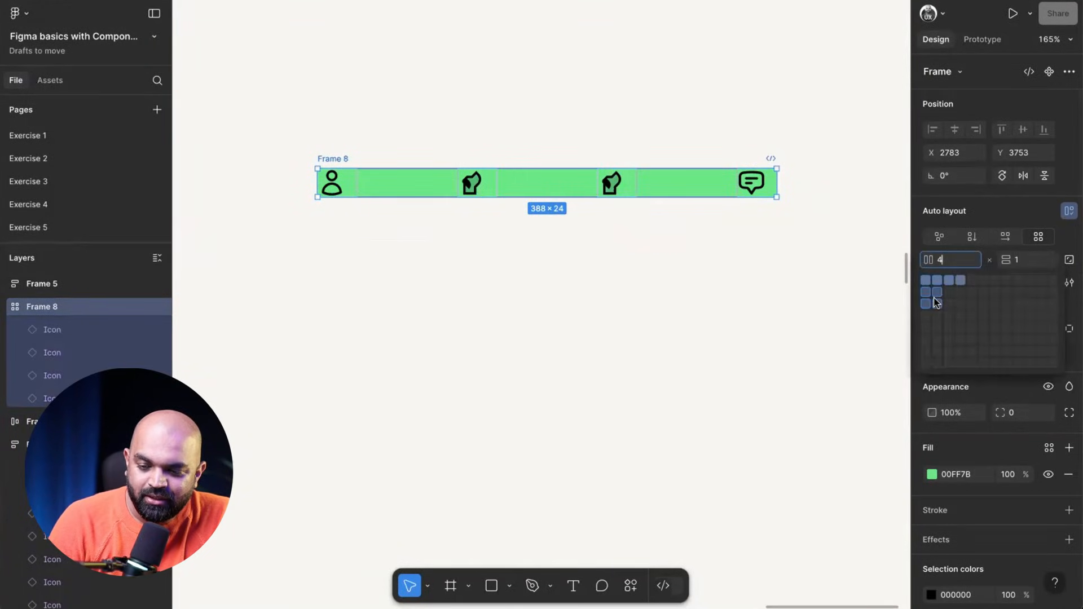
pyautogui.click(939, 296)
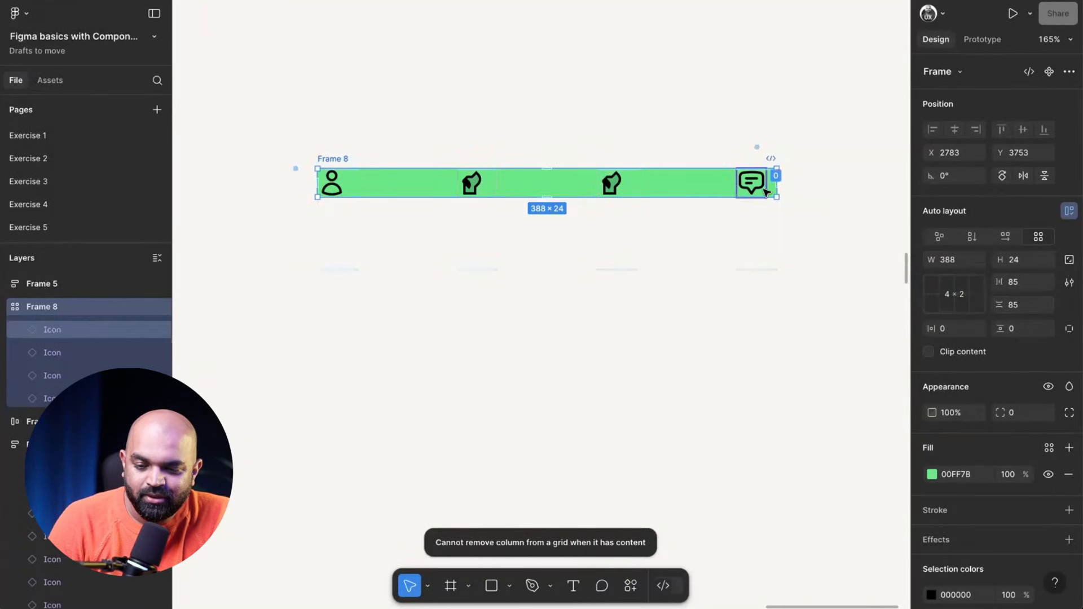
# Step: Duplicate the second icon in the grid frame four times
pyautogui.click(472, 183)
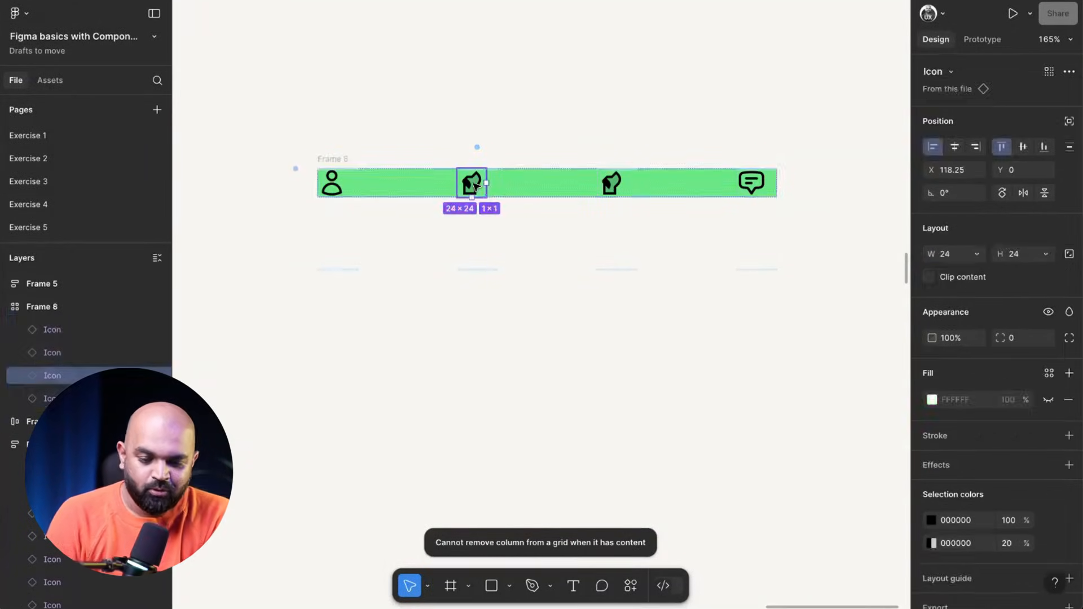
pyautogui.hotkey('ctrl', 'd')
pyautogui.click(472, 183)
pyautogui.hotkey('ctrl', 'd')
pyautogui.hotkey('ctrl', 'd')
pyautogui.hotkey('ctrl', 'd')
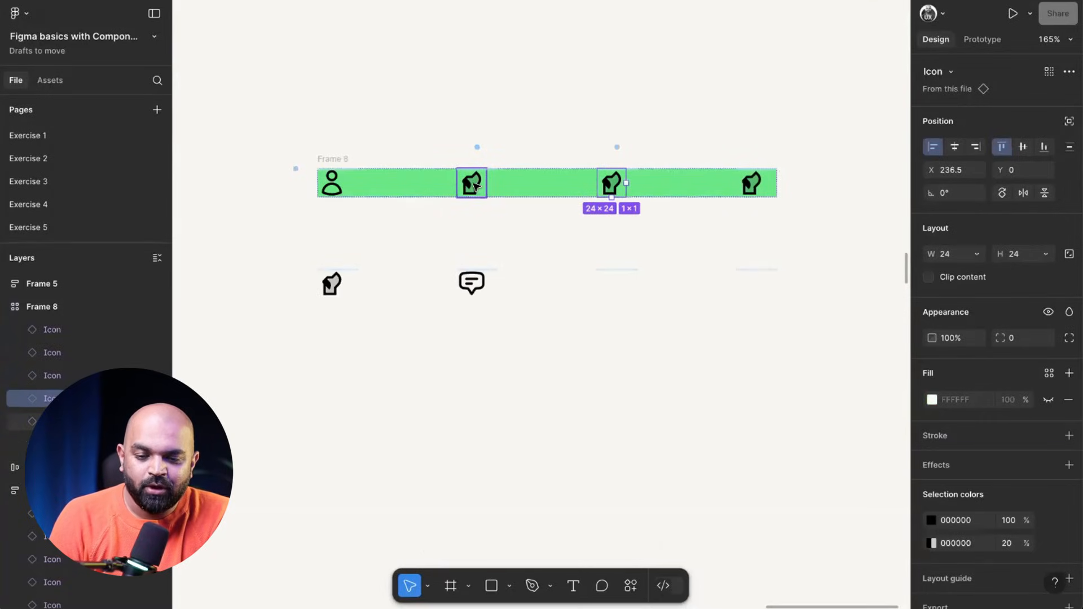
# Step: Copy the grid frame below the original to X 2792, Y 4037, and change the copy to a wrapping horizontal layout
pyautogui.click(329, 159)
pyautogui.scroll(-3, 337, 151)
pyautogui.moveTo(351, 142); pyautogui.dragTo(358, 351)
pyautogui.scroll(-2, 372, 375)
pyautogui.scroll(3, 378, 370)
# Step: Delete the four second-row icons from Frame 9
pyautogui.click(334, 328)
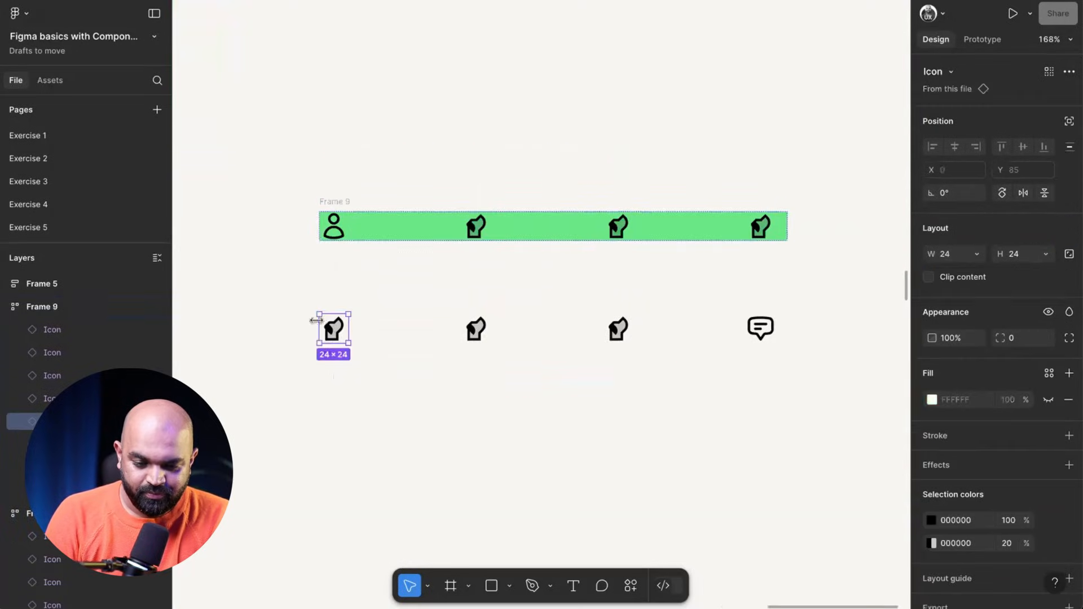
pyautogui.keyDown('shift'); pyautogui.click(476, 328); pyautogui.keyUp('shift')
pyautogui.keyDown('shift'); pyautogui.click(618, 329); pyautogui.keyUp('shift')
pyautogui.keyDown('shift'); pyautogui.click(761, 330); pyautogui.keyUp('shift')
pyautogui.press('Delete')
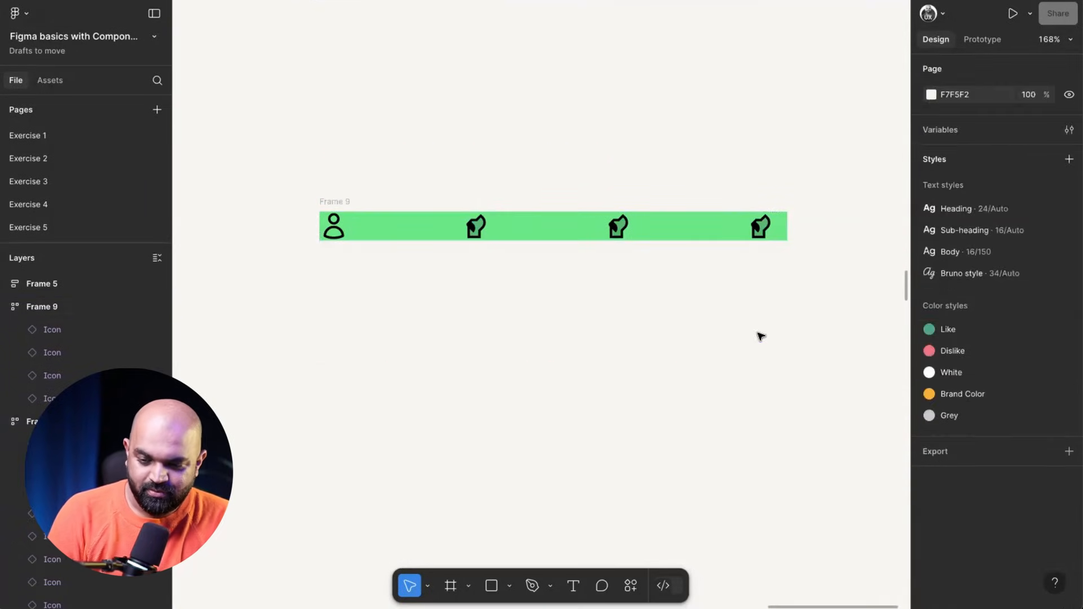
# Step: Set Frame 9's horizontal gap to Auto
pyautogui.click(338, 203)
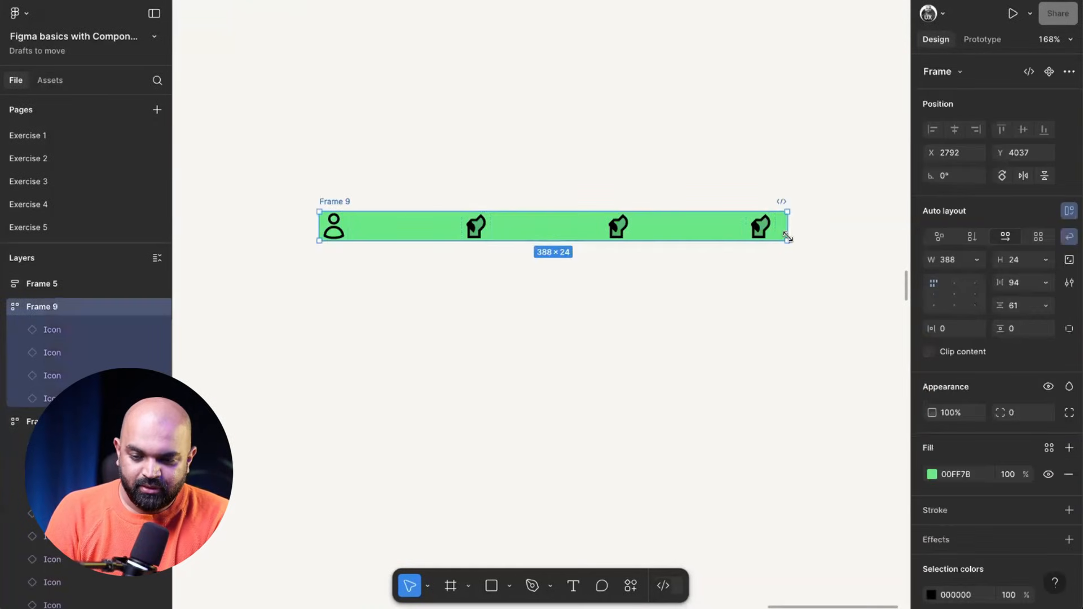
pyautogui.moveTo(788, 233)
pyautogui.mouseDown()
pyautogui.moveTo(696, 233)
pyautogui.moveTo(789, 233)
pyautogui.mouseUp()
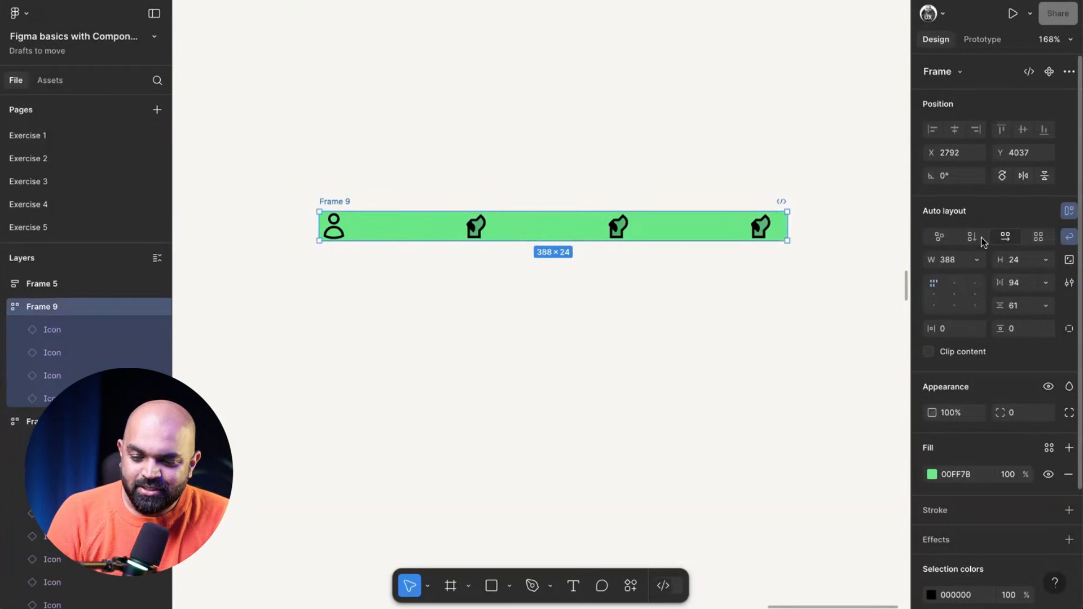
pyautogui.click(1047, 285)
pyautogui.click(977, 299)
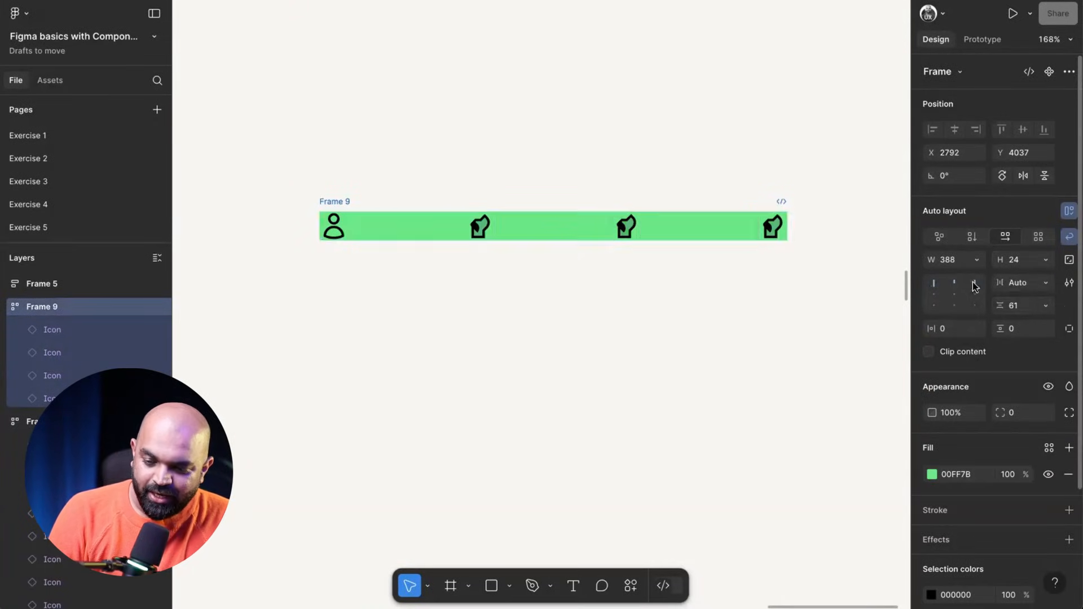
# Step: Narrow Frame 9 to a width of 304 while it uses the Auto horizontal gap
pyautogui.moveTo(787, 226); pyautogui.dragTo(570, 252)
pyautogui.hscroll(-5, 441, 284)
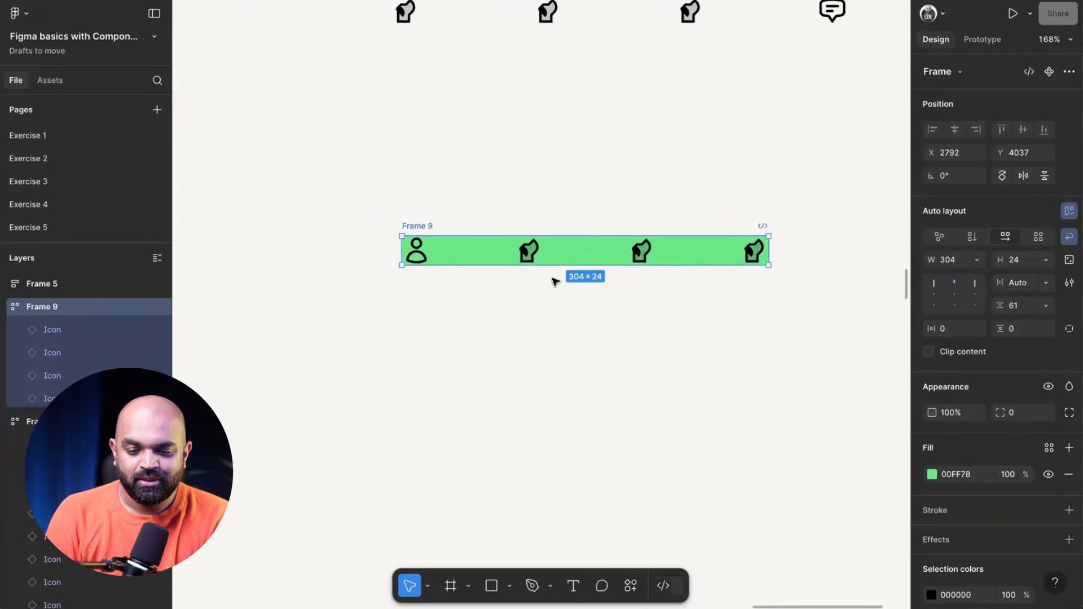
pyautogui.scroll(-2, 556, 282)
pyautogui.hscroll(1, 556, 281)
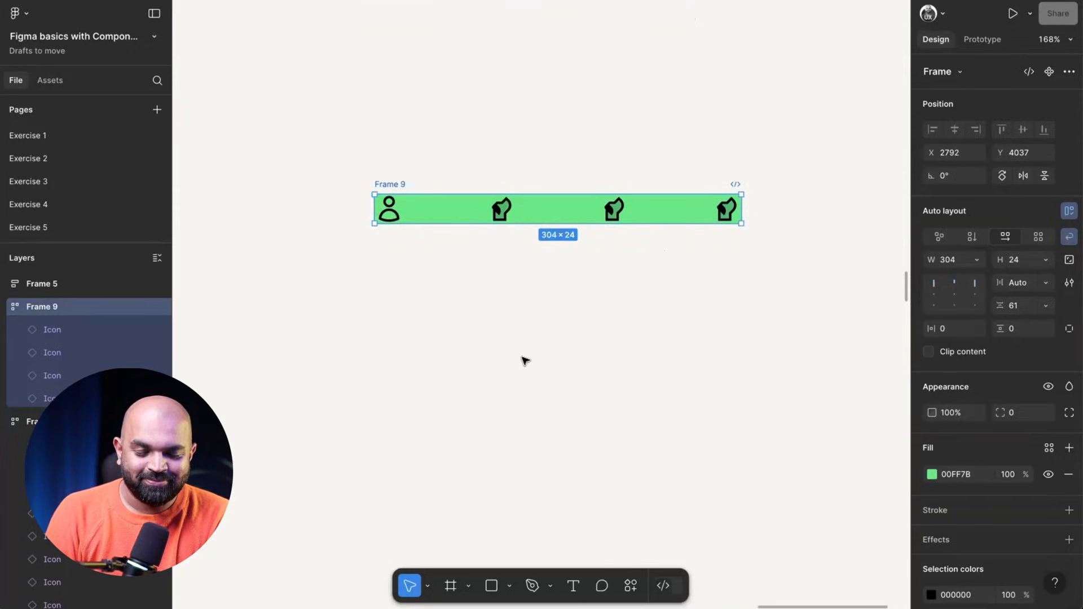
# Step: Turn on wrapping for Frame 9 with a fixed gap of 94, and narrow the frame to about 351 wide
pyautogui.click(1069, 237)
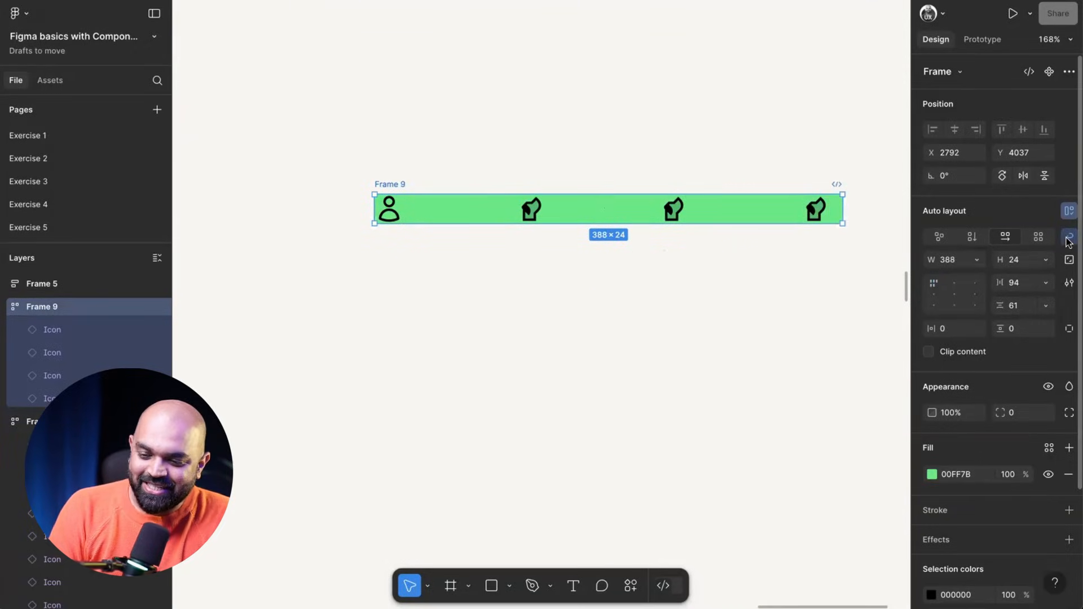
pyautogui.click(1068, 237)
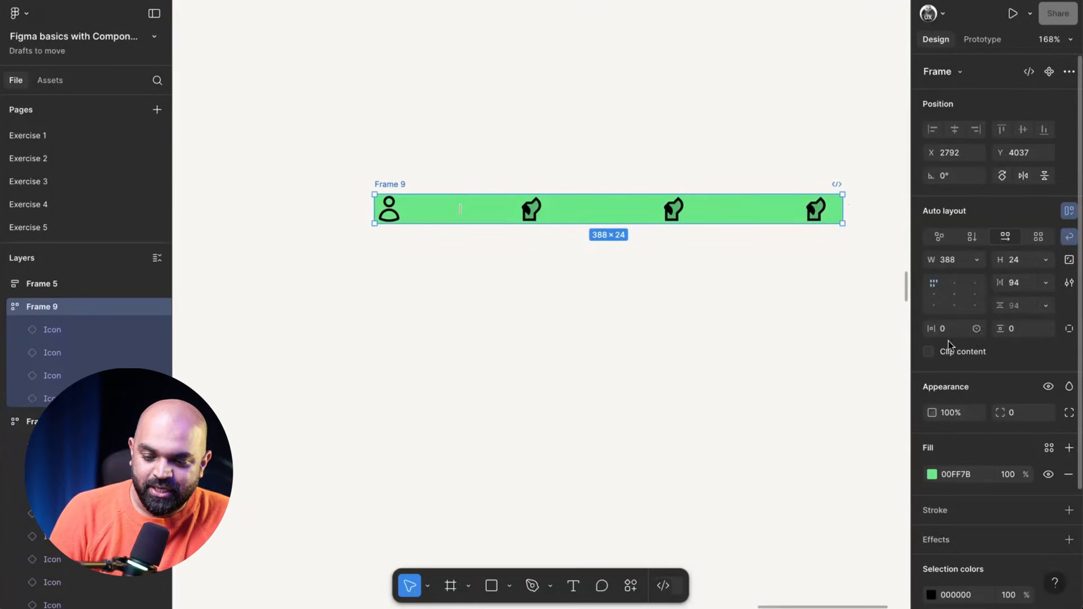
pyautogui.moveTo(841, 210); pyautogui.dragTo(785, 207)
pyautogui.scroll(-5, 600, 218)
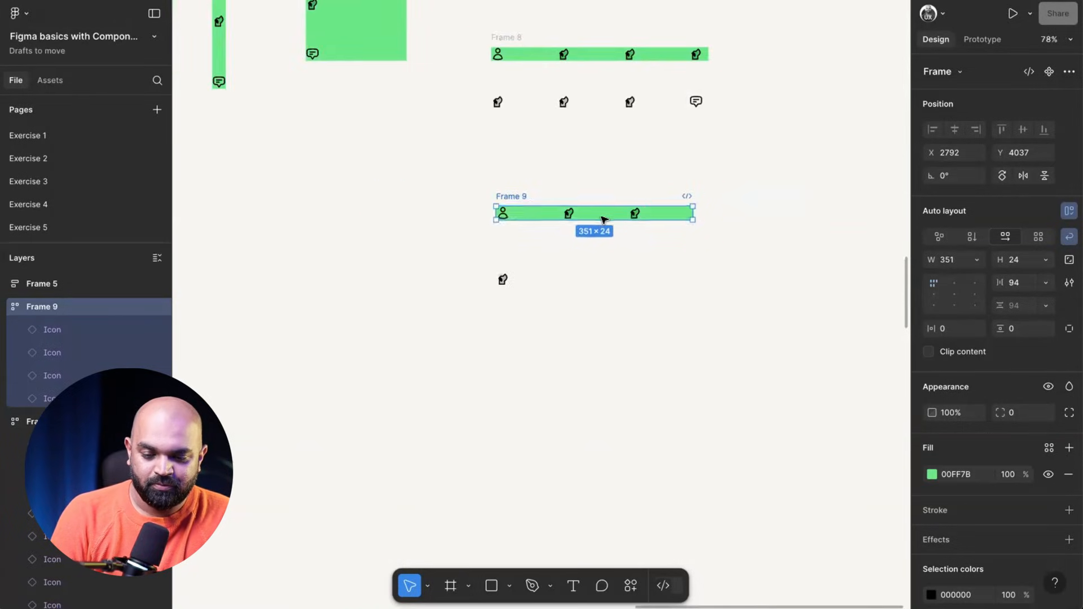
# Step: Resize Frame 9 to about 379 wide and 166 high
pyautogui.moveTo(582, 221); pyautogui.dragTo(583, 298)
pyautogui.moveTo(693, 243); pyautogui.dragTo(709, 243)
pyautogui.click(728, 141)
pyautogui.scroll(5, 648, 187)
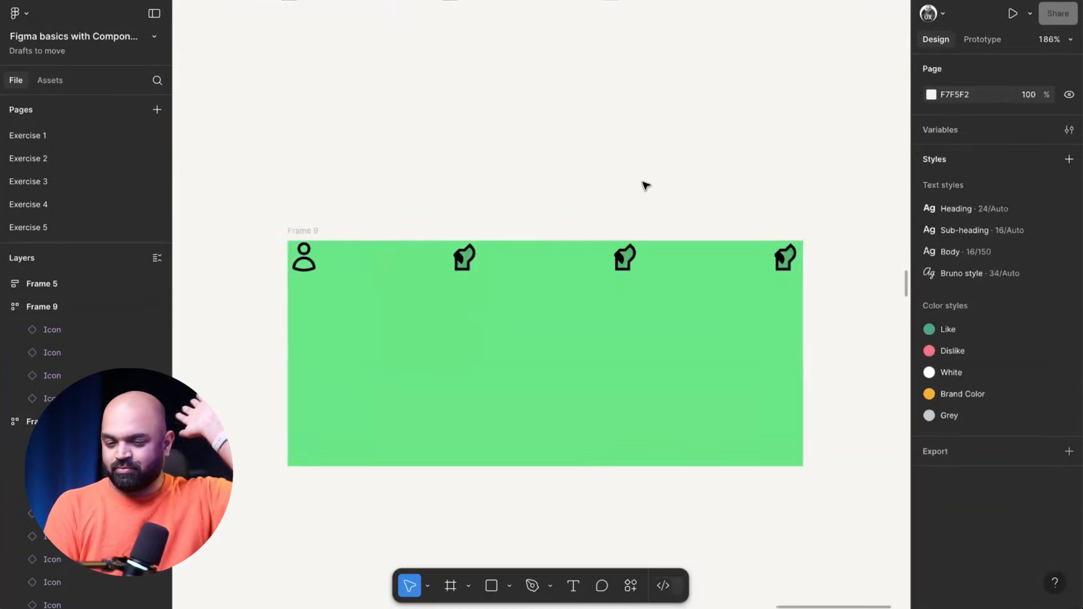
pyautogui.scroll(-5, 559, 231)
pyautogui.scroll(-3, 500, 214)
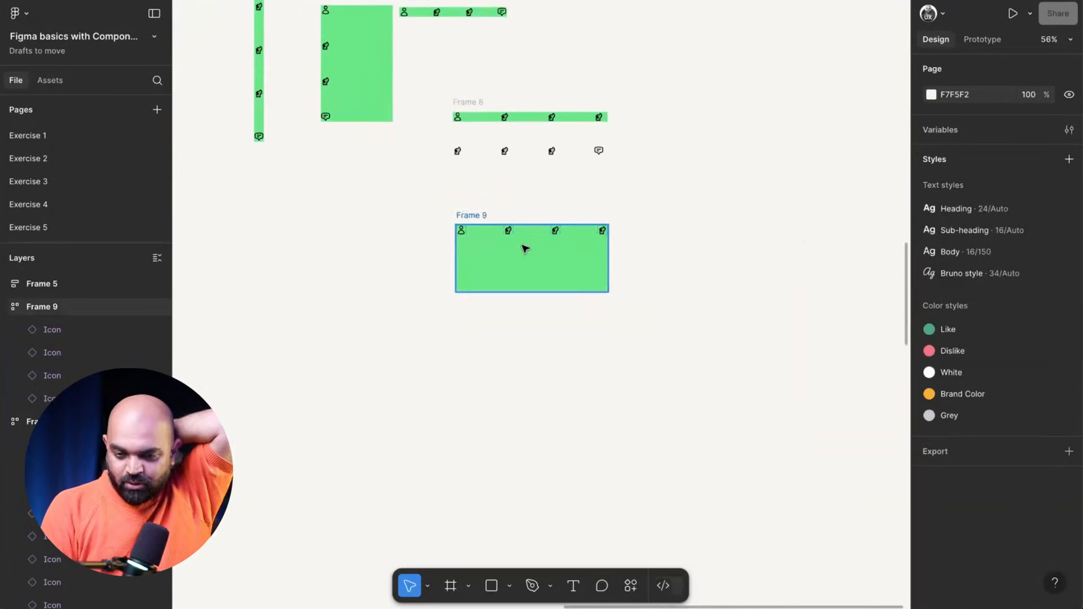
pyautogui.scroll(4, 525, 249)
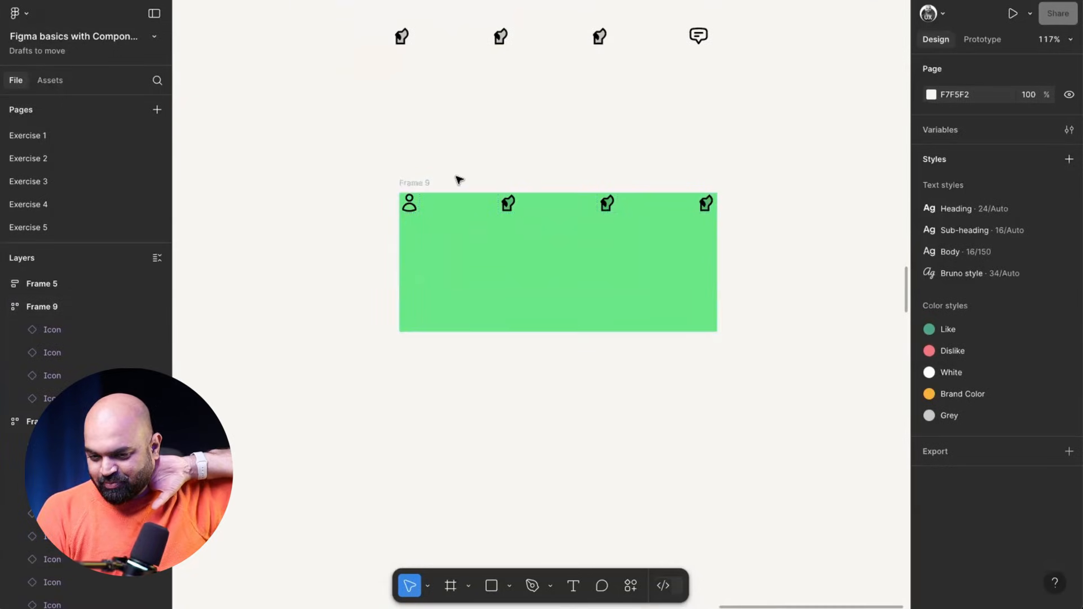
# Step: Increase Frame 9's horizontal gap to 102
pyautogui.click(416, 183)
pyautogui.click(1053, 281)
pyautogui.click(1037, 279)
pyautogui.hotkey('shift', 'Up')
pyautogui.hotkey('shift', 'Up')
pyautogui.hotkey('shift', 'Up')
pyautogui.hotkey('shift', 'Up')
pyautogui.hotkey('shift', 'Up')
pyautogui.hotkey('shift', 'Up')
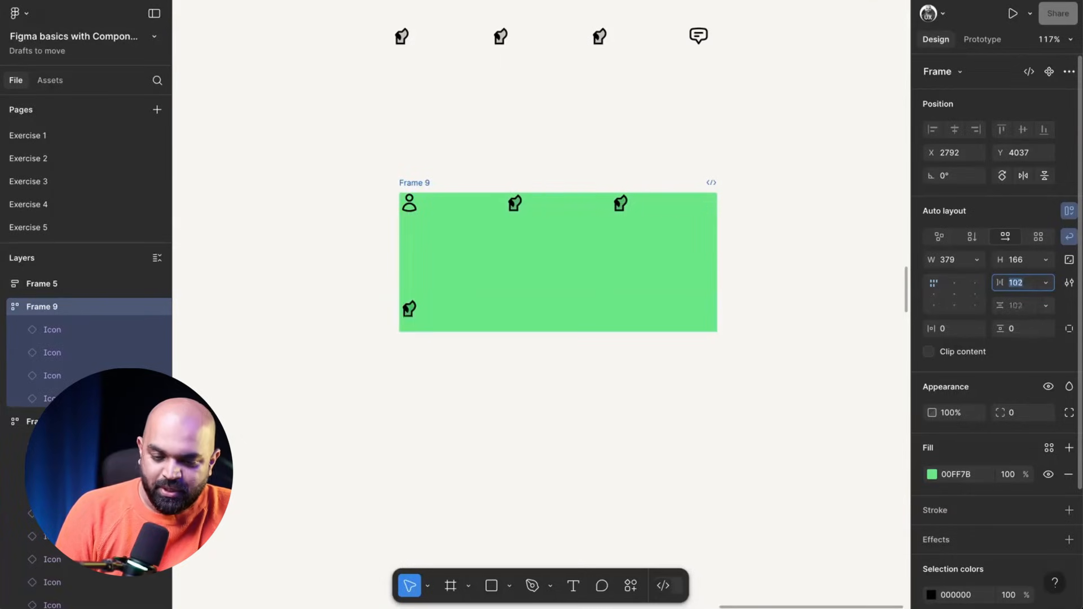
# Step: Reduce Frame 9's horizontal gap to 86
pyautogui.hotkey('shift', 'Down')
pyautogui.hotkey('shift', 'Down')
pyautogui.hotkey('shift', 'Down')
pyautogui.hotkey('shift', 'Down')
pyautogui.hotkey('shift', 'Down')
pyautogui.hotkey('shift', 'Down')
pyautogui.hotkey('shift', 'Down')
pyautogui.hotkey('shift', 'Down')
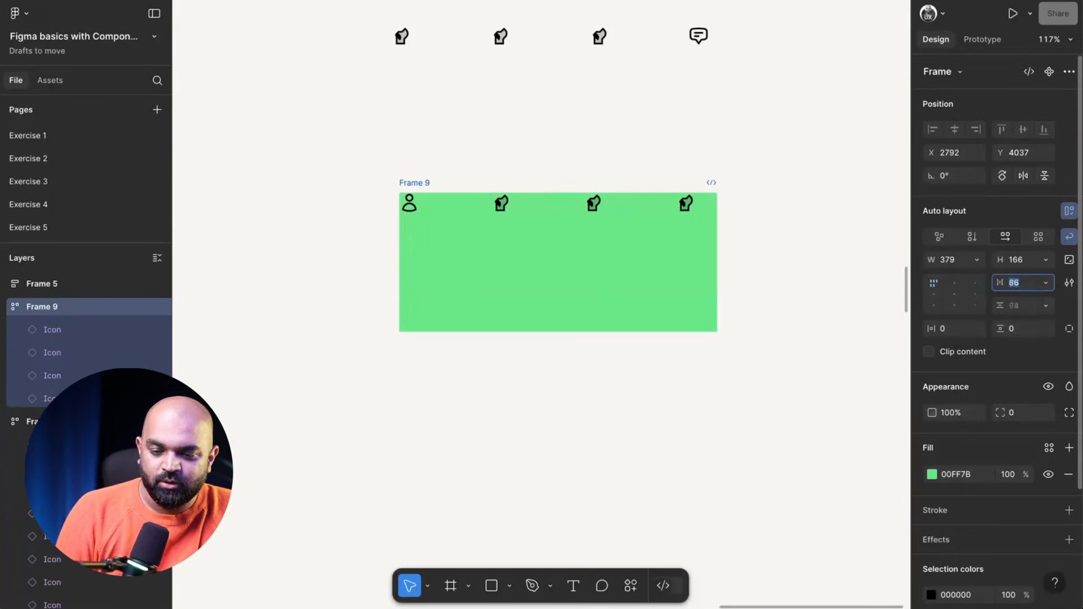
# Step: Try larger gaps between Frame 9's icons, and finally set the horizontal gap to 62
pyautogui.hotkey('shift', 'Up')
pyautogui.hotkey('shift', 'Up')
pyautogui.hotkey('shift', 'Up')
pyautogui.hotkey('shift', 'Up')
pyautogui.hotkey('shift', 'Up')
pyautogui.hotkey('shift', 'Up')
pyautogui.hotkey('shift', 'Up')
pyautogui.hotkey('shift', 'Up')
pyautogui.hotkey('shift', 'Up')
pyautogui.hotkey('shift', 'Down')
pyautogui.hotkey('shift', 'Down')
pyautogui.hotkey('shift', 'Down')
pyautogui.hotkey('shift', 'Down')
pyautogui.hotkey('shift', 'Down')
pyautogui.hotkey('shift', 'Down')
pyautogui.hotkey('shift', 'Down')
pyautogui.hotkey('shift', 'Down')
pyautogui.hotkey('shift', 'Down')
pyautogui.hotkey('shift', 'Down')
pyautogui.hotkey('shift', 'Down')
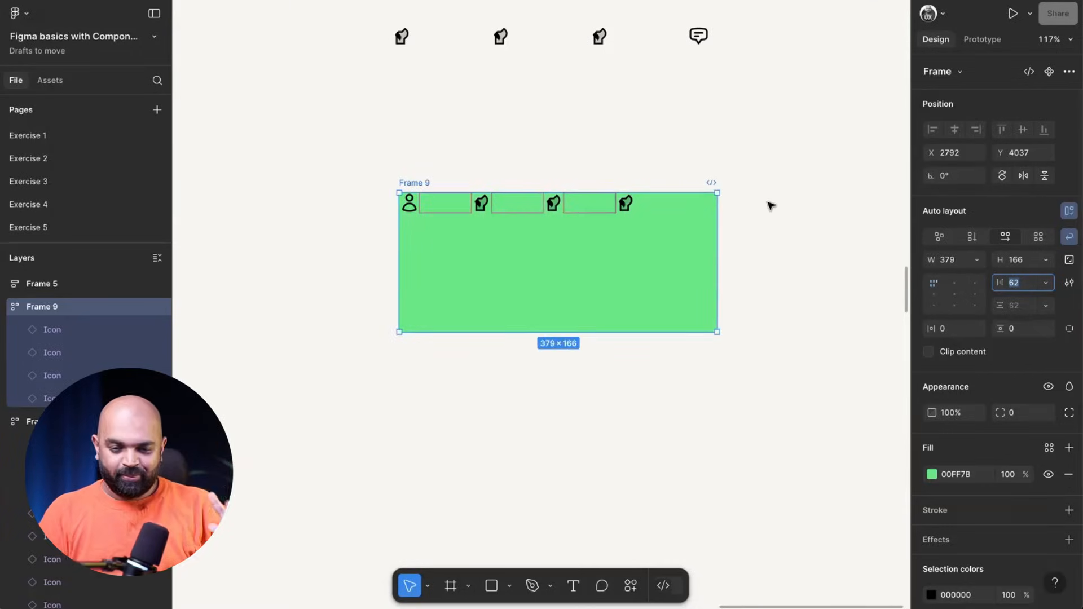
pyautogui.click(652, 145)
# Step: Review the width sizing options available for Frame 9
pyautogui.scroll(-5, 654, 147)
pyautogui.scroll(3, 725, 150)
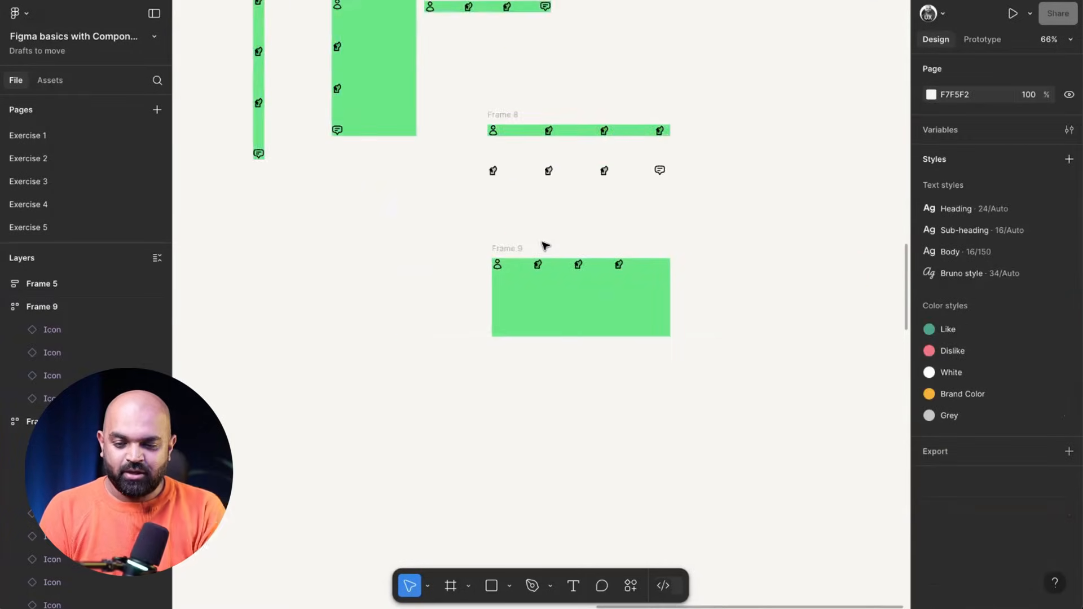
pyautogui.scroll(5, 545, 246)
pyautogui.scroll(-3, 564, 241)
pyautogui.click(496, 250)
pyautogui.hscroll(2, 734, 203)
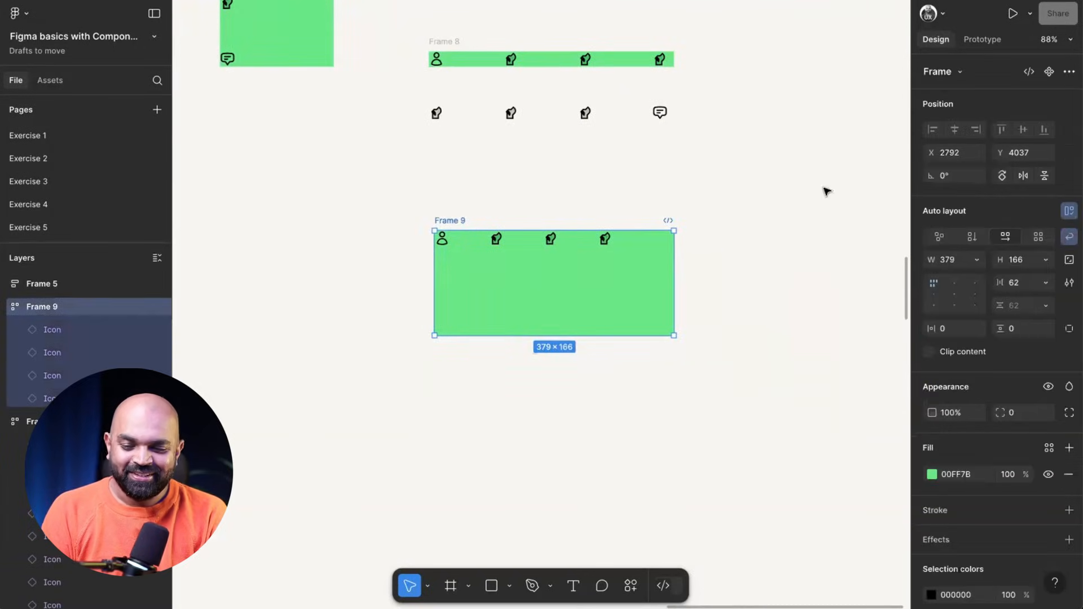
pyautogui.click(977, 261)
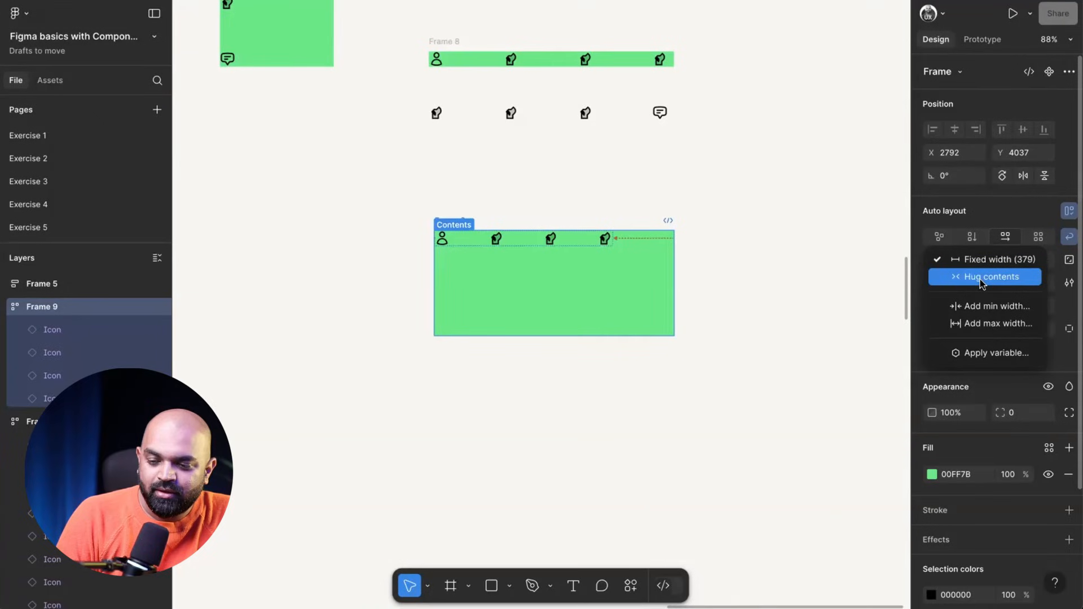
pyautogui.click(707, 216)
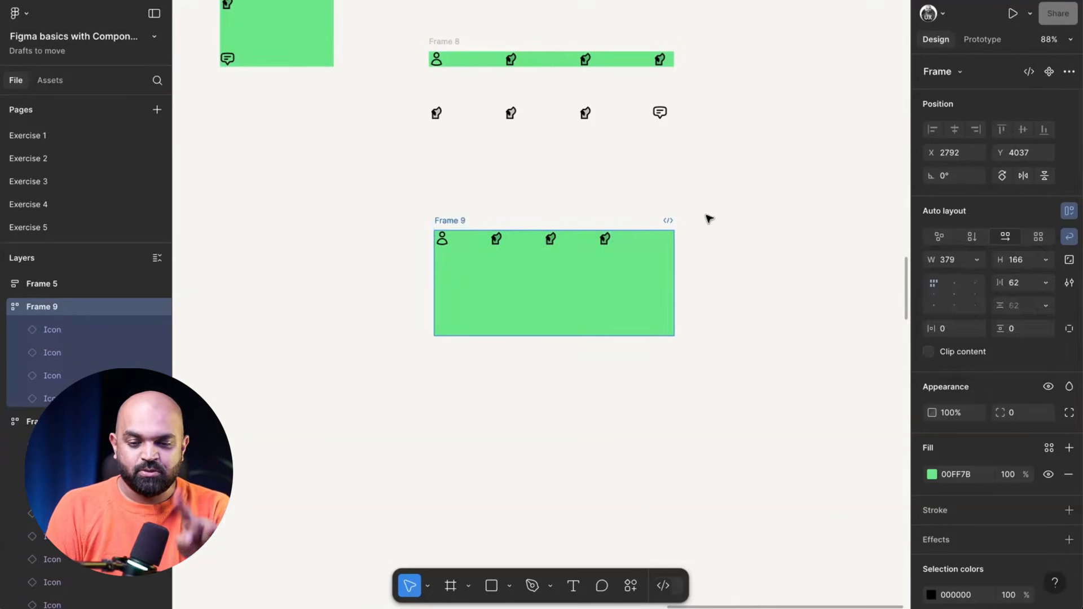
# Step: Look over the auto layout example frames and the layout goal notes above them
pyautogui.scroll(4, 644, 196)
pyautogui.hscroll(-2, 643, 196)
pyautogui.scroll(2, 644, 197)
pyautogui.hscroll(-2, 645, 197)
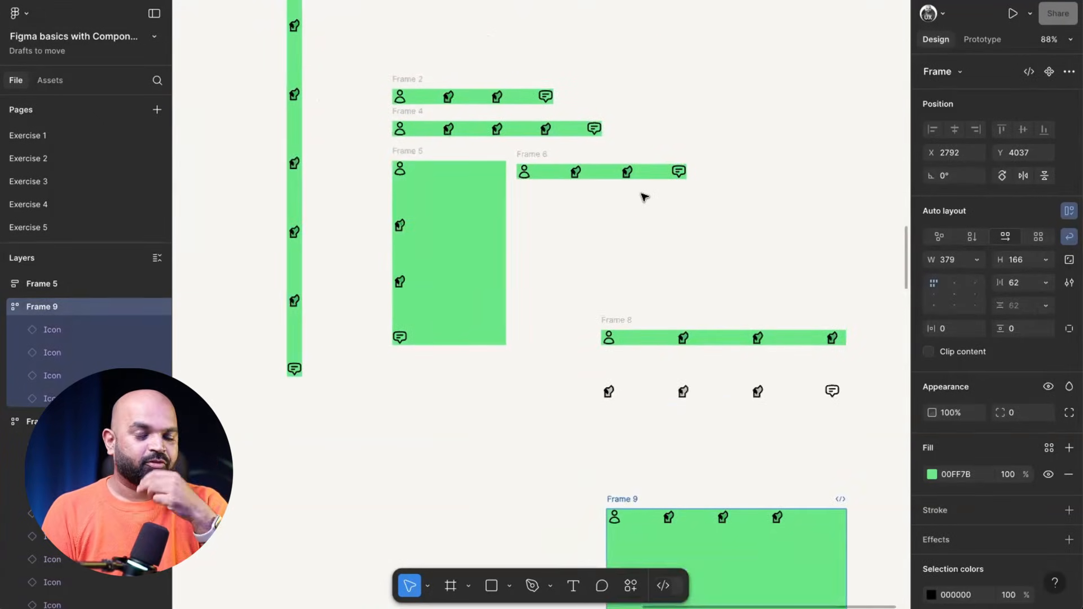
pyautogui.scroll(-5, 645, 197)
pyautogui.scroll(-8, 704, 191)
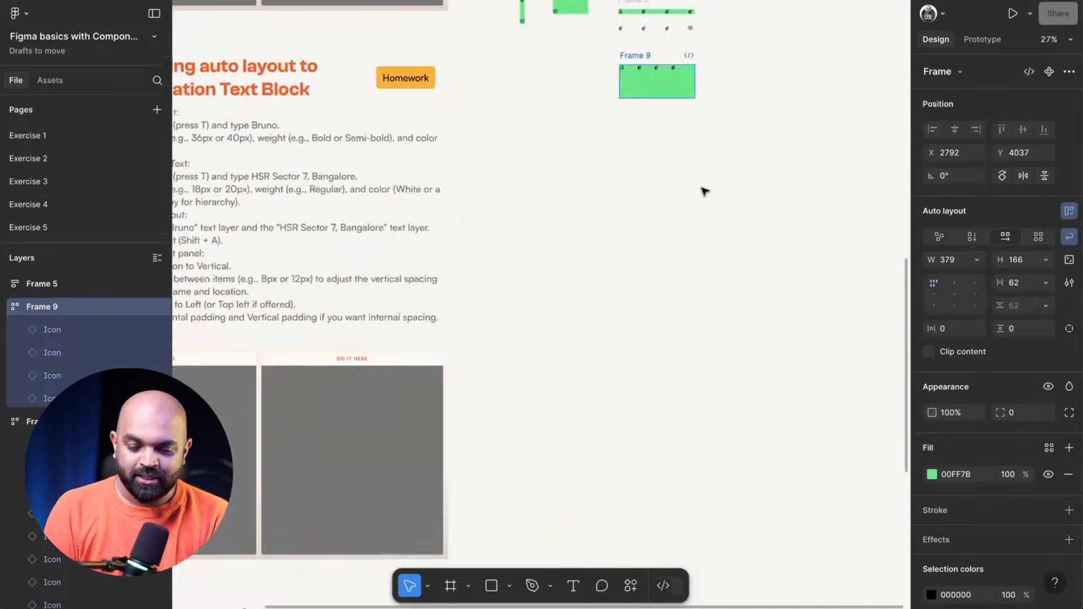
pyautogui.scroll(6, 704, 191)
pyautogui.scroll(4, 689, 290)
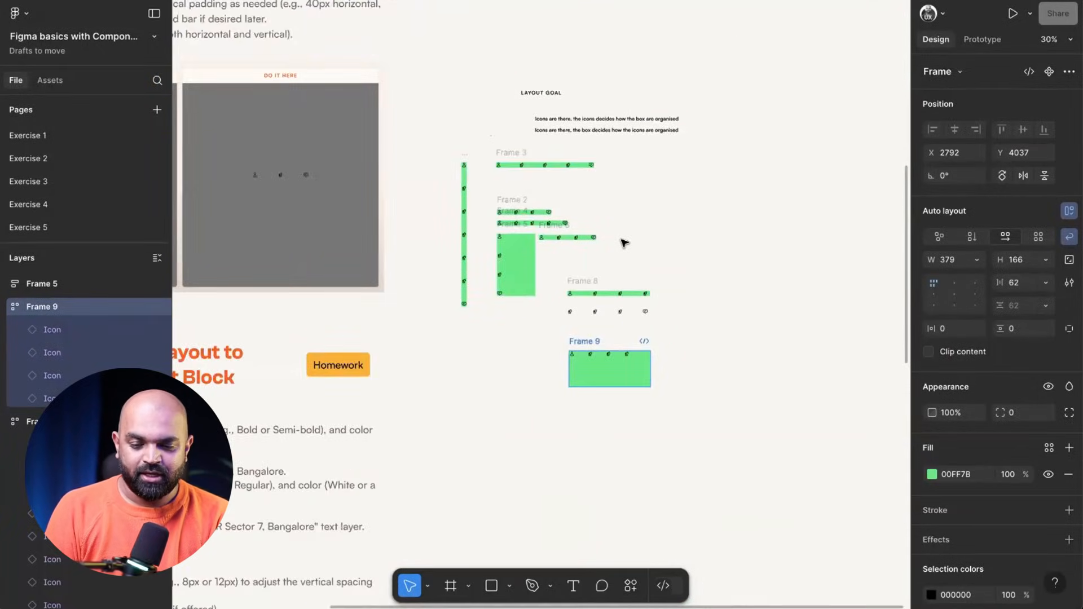
pyautogui.scroll(2, 624, 242)
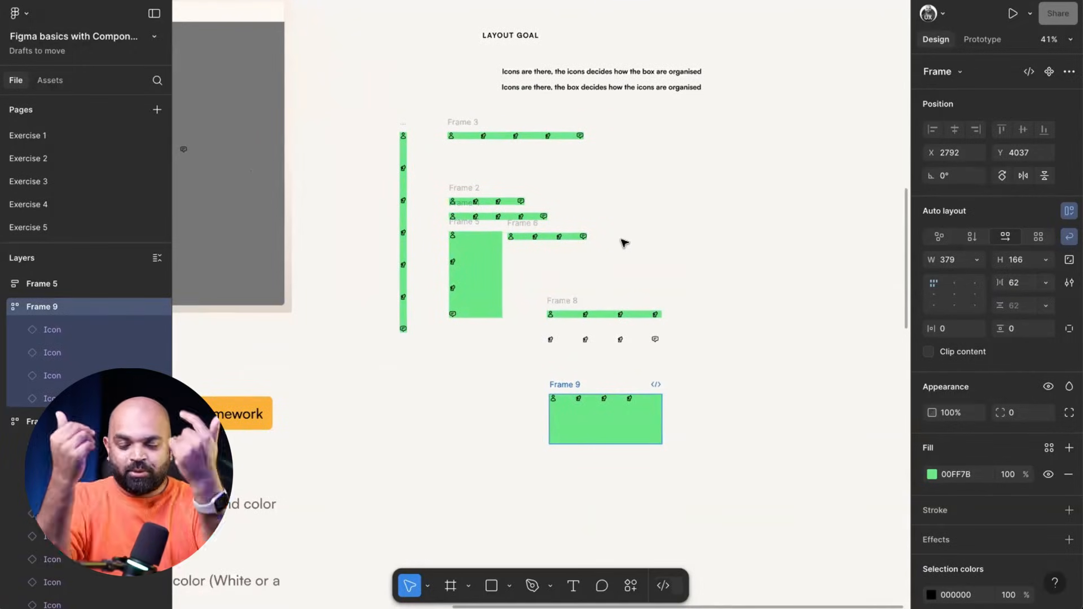
# Step: Draw a new empty frame about 462 × 845 on the free canvas beside the example frames
pyautogui.hscroll(4, 624, 243)
pyautogui.click(545, 137)
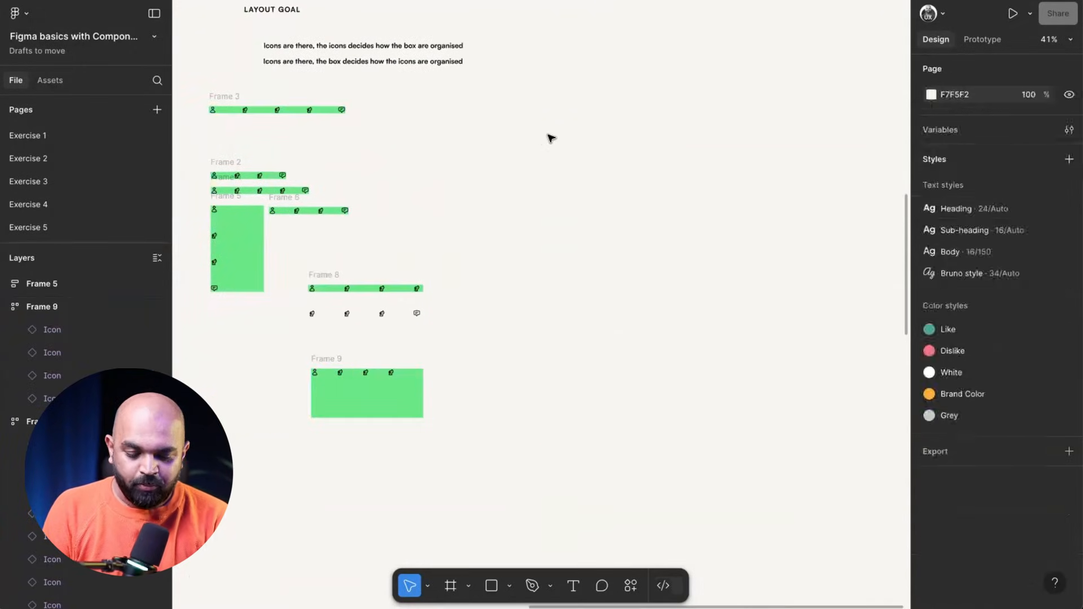
pyautogui.press('f')
pyautogui.moveTo(528, 136); pyautogui.dragTo(665, 384)
pyautogui.click(748, 254)
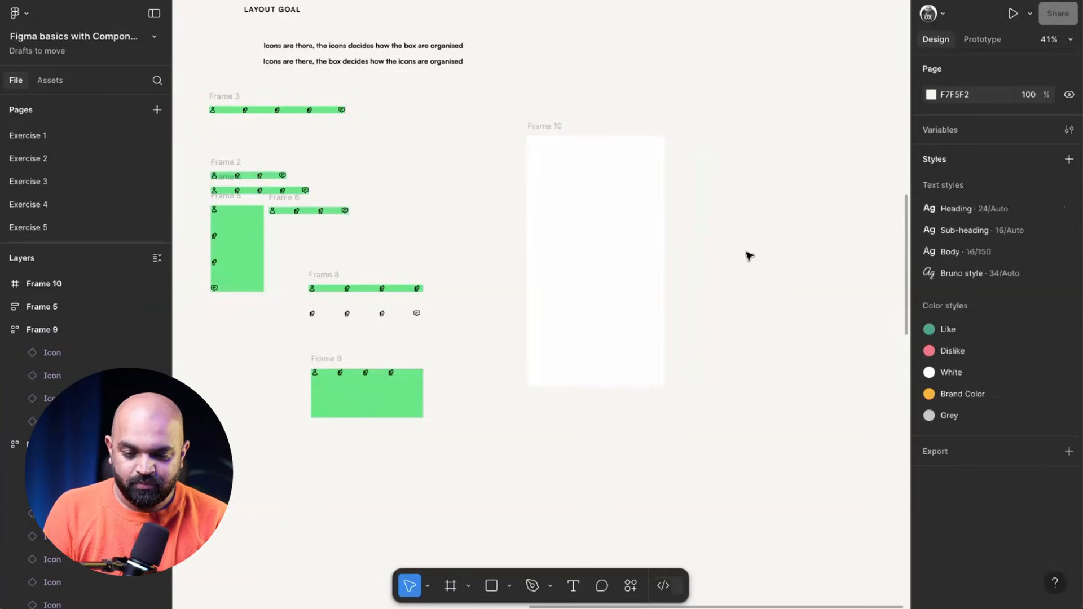
# Step: Move Frame 9 into the new white frame, at about X 26, Y 291 inside it
pyautogui.scroll(-2, 536, 184)
pyautogui.hscroll(-2, 536, 184)
pyautogui.moveTo(371, 312); pyautogui.dragTo(593, 162)
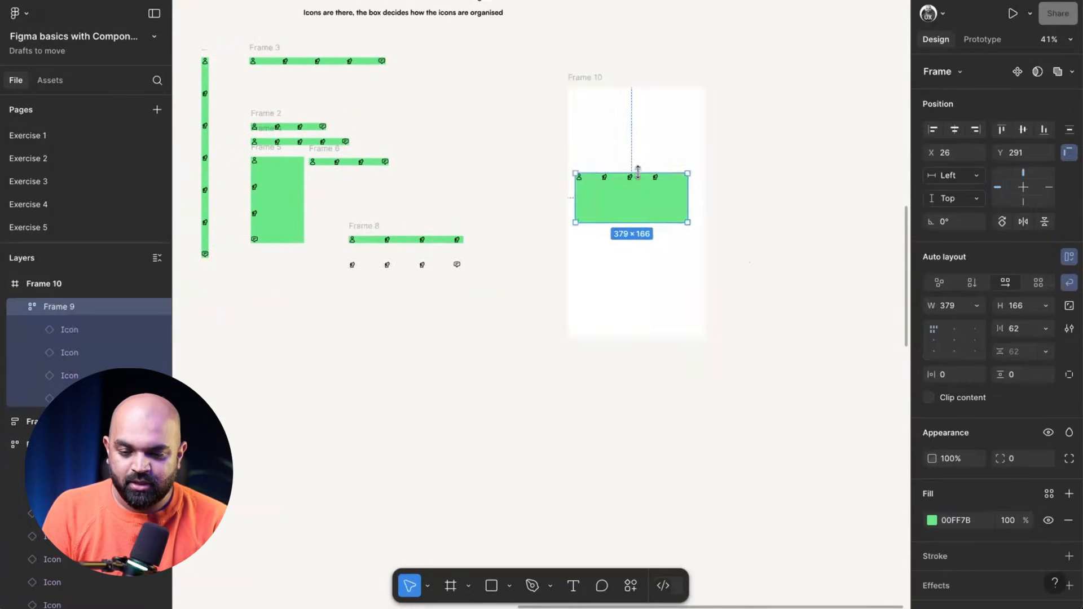
pyautogui.scroll(5, 657, 169)
pyautogui.hscroll(2, 687, 179)
pyautogui.scroll(-1, 687, 179)
pyautogui.scroll(-3, 688, 180)
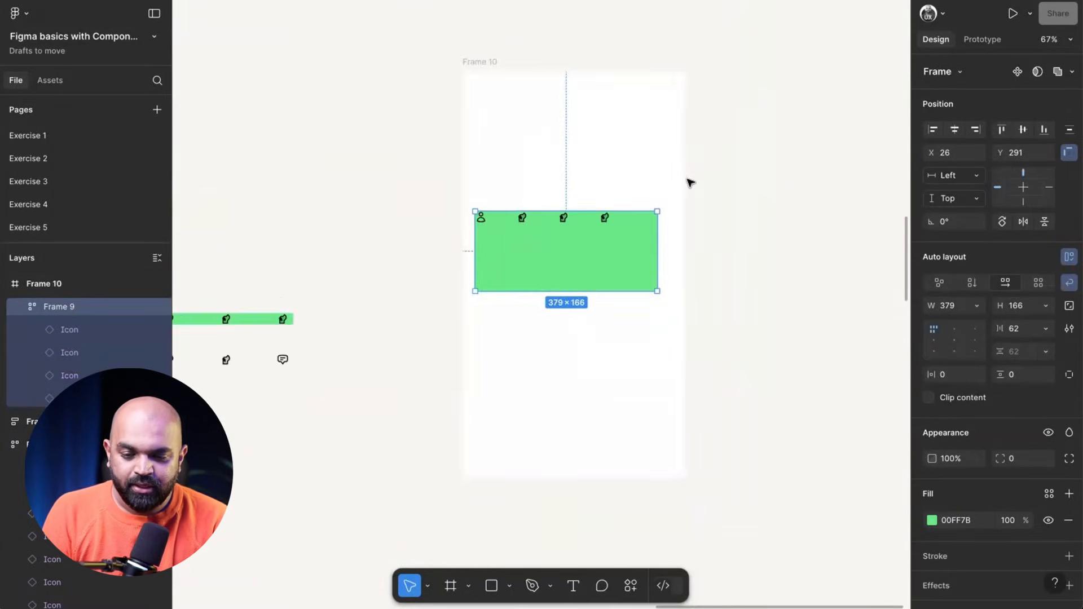
pyautogui.scroll(-1, 689, 181)
pyautogui.hscroll(1, 689, 181)
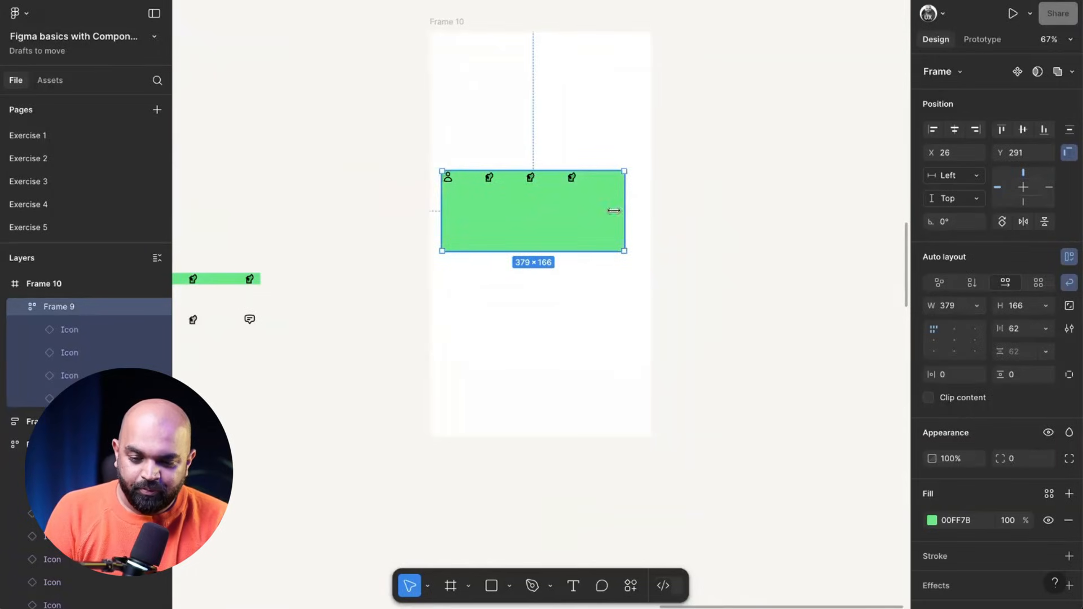
pyautogui.scroll(2, 621, 152)
pyautogui.hscroll(1, 621, 153)
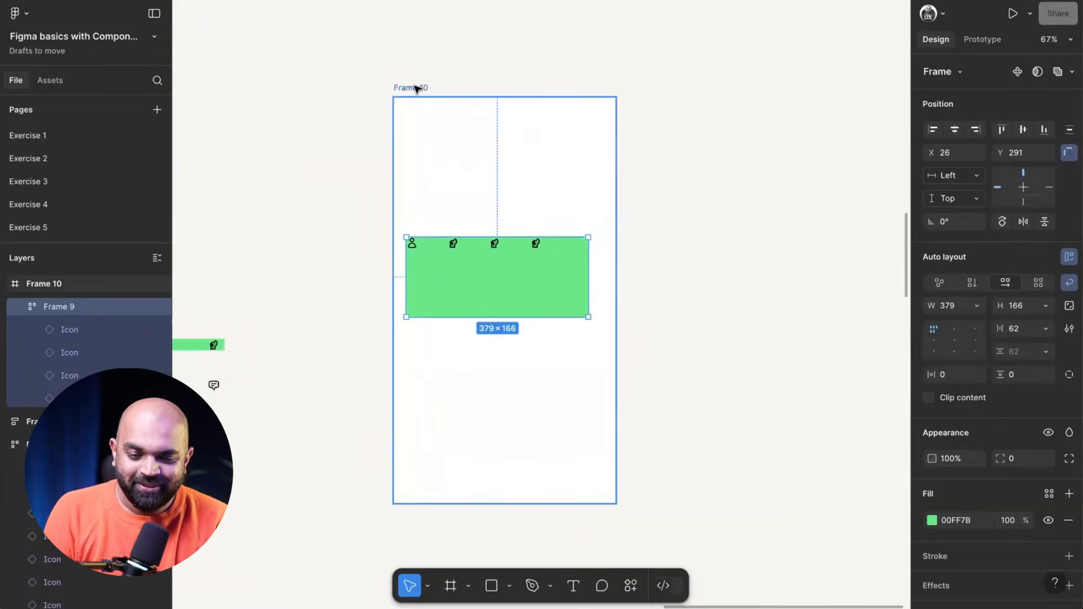
# Step: Rename the new outer frame with a person's name
pyautogui.click(416, 87)
pyautogui.doubleClick(415, 86)
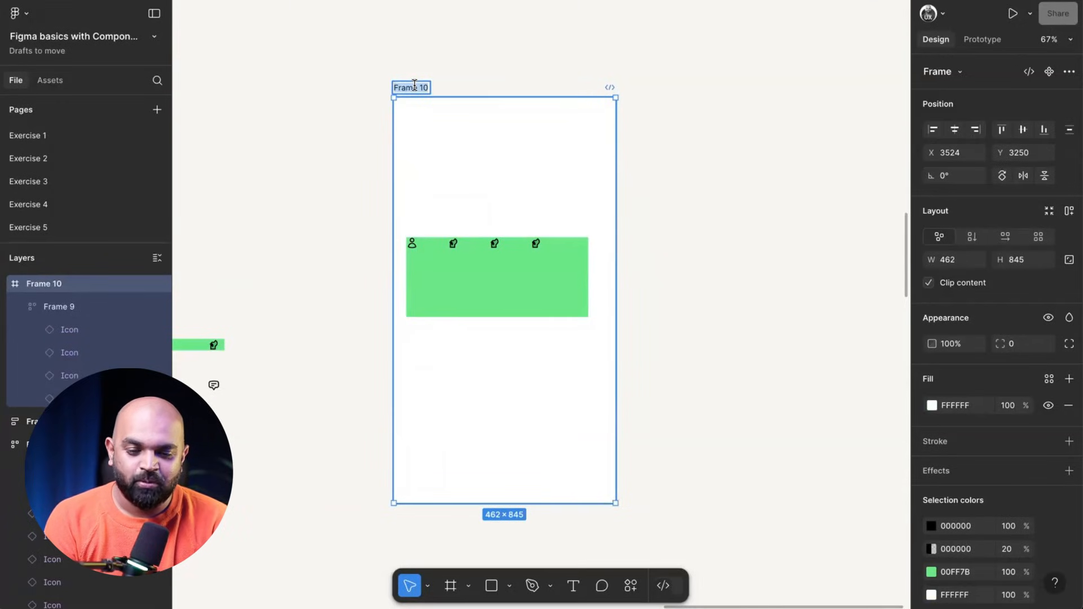
pyautogui.write('Chakrawarthy')
pyautogui.press('Return')
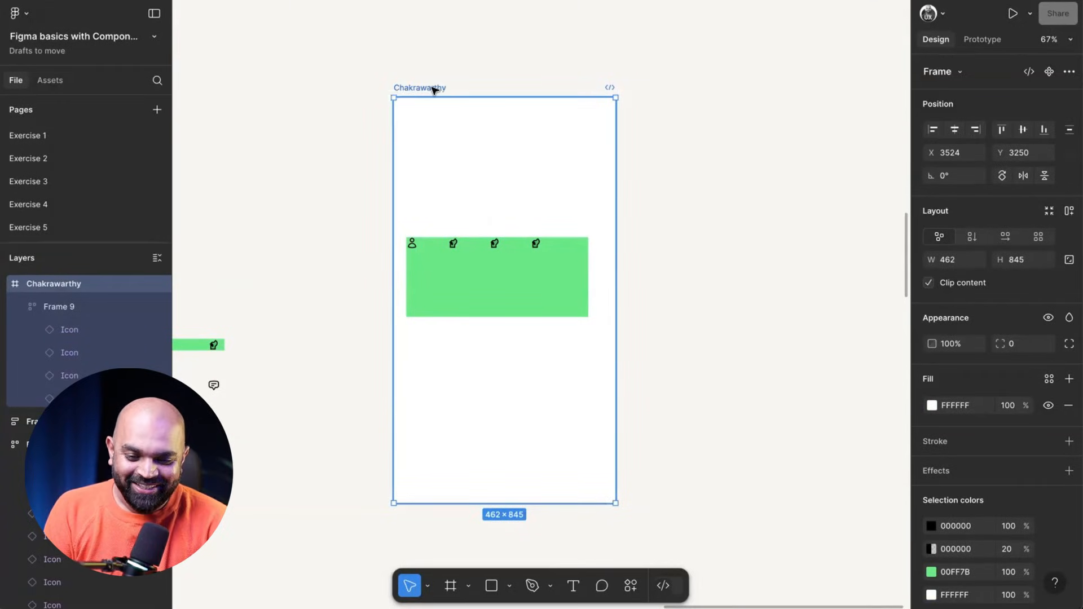
# Step: Check the nested Frame 9's width sizing options and keep Fixed width
pyautogui.click(491, 269)
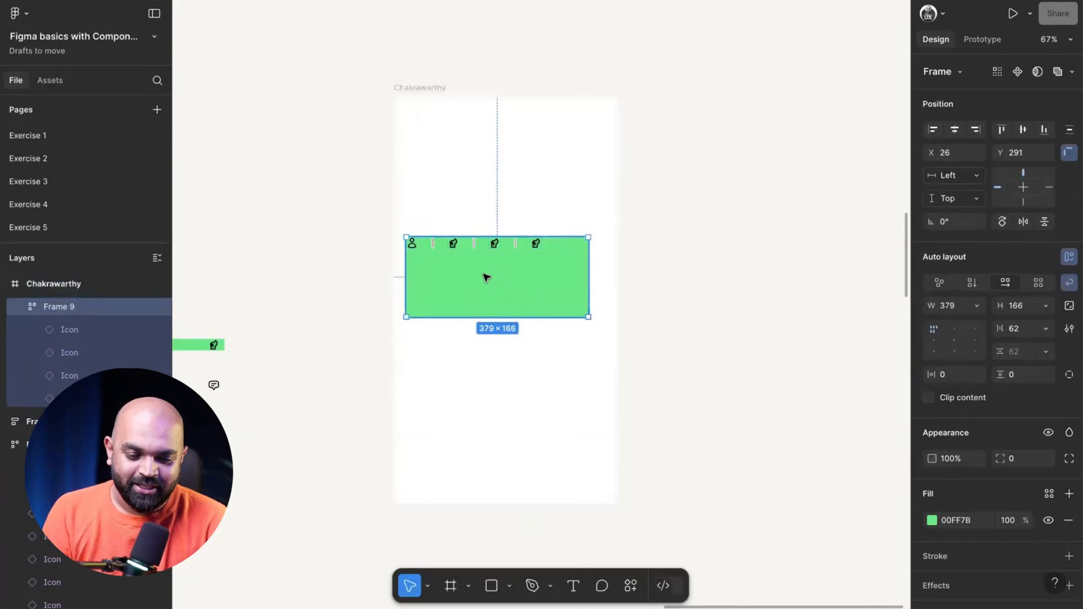
pyautogui.click(412, 89)
pyautogui.click(510, 297)
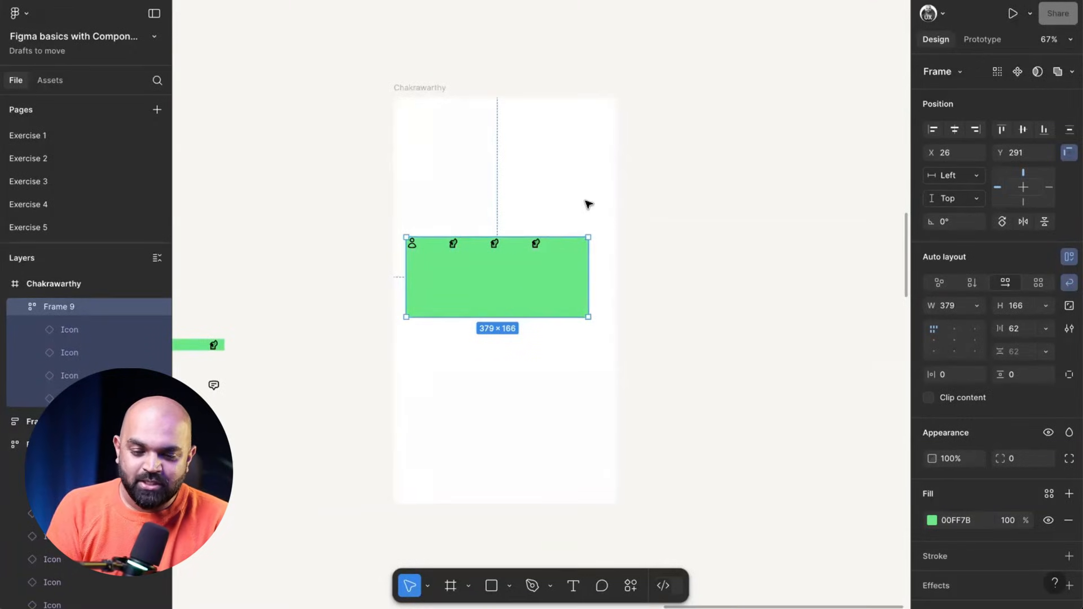
pyautogui.click(976, 305)
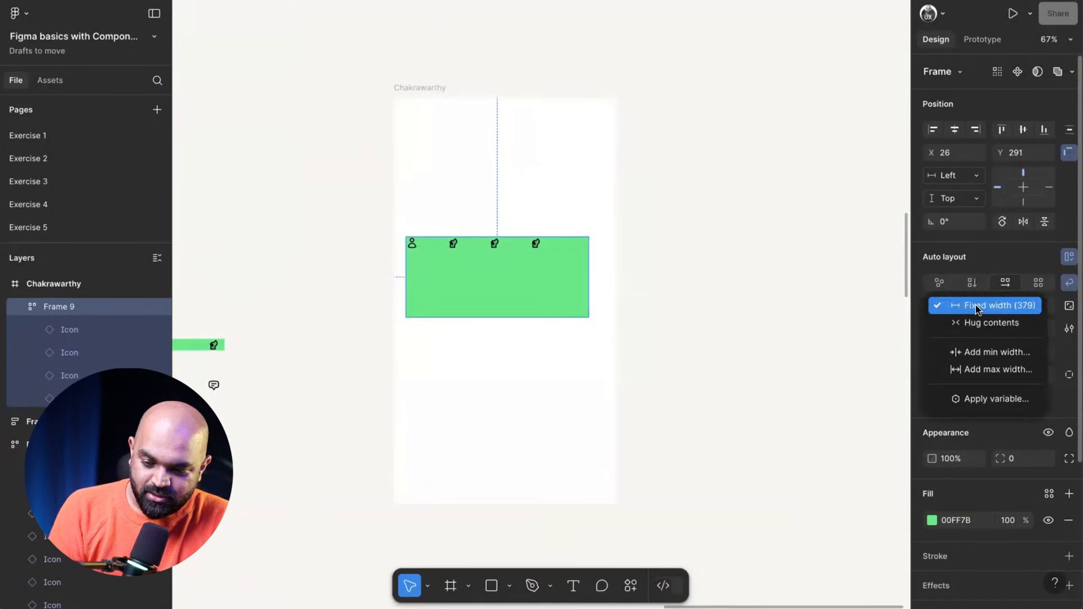
pyautogui.click(976, 307)
# Step: Add auto layout to the outer white frame, and keep the nested Frame 9's width at Fill container
pyautogui.click(424, 89)
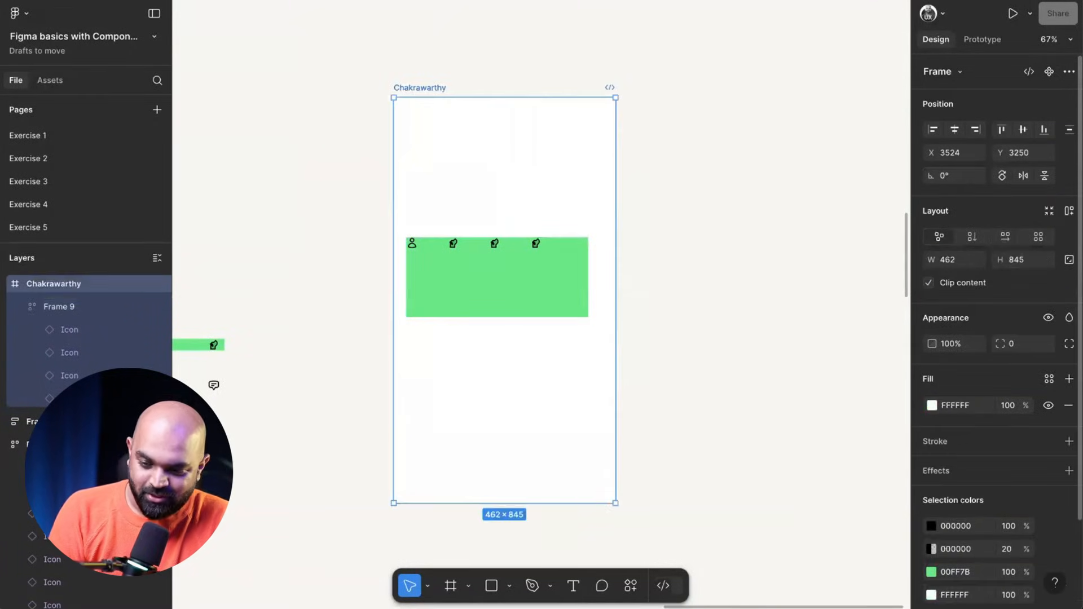
pyautogui.hotkey('shift', 'a')
pyautogui.press('Return')
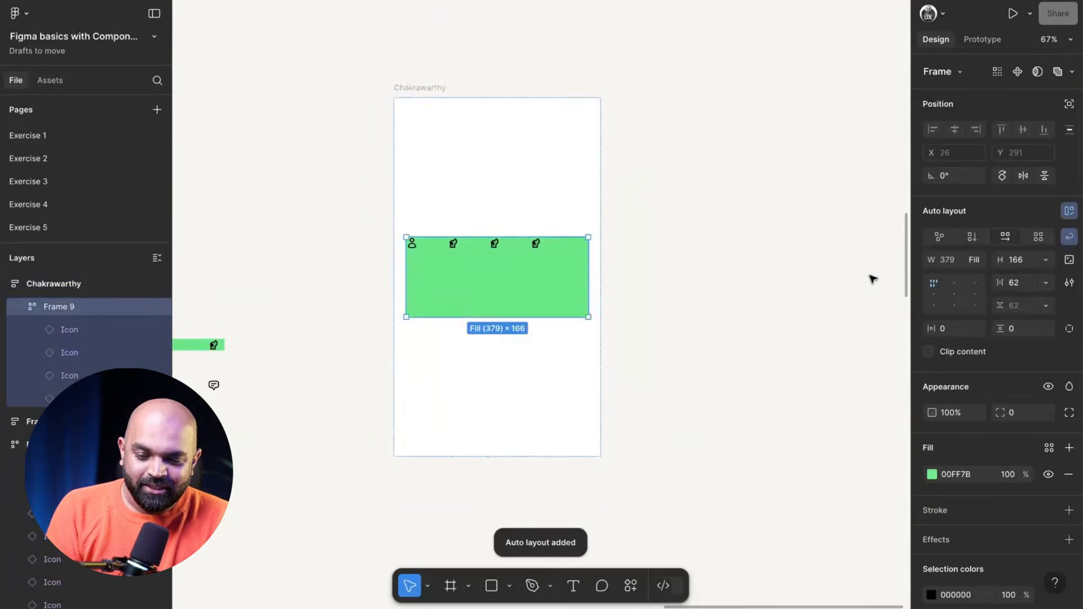
pyautogui.click(979, 260)
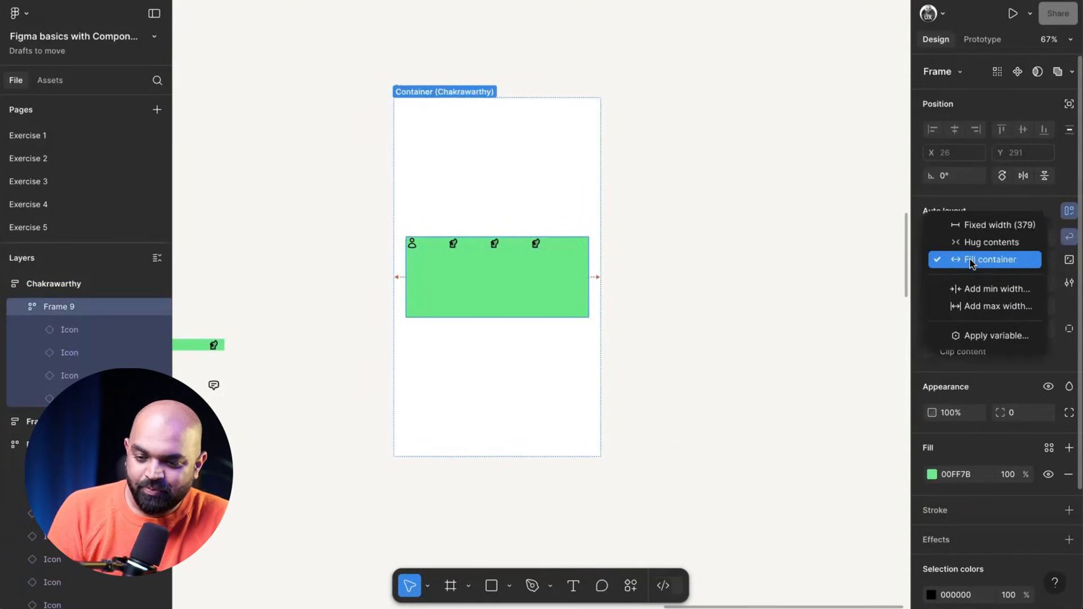
pyautogui.click(971, 260)
# Step: Widen the outer white frame to about 589 so that the nested Frame 9 stretches with it
pyautogui.click(426, 87)
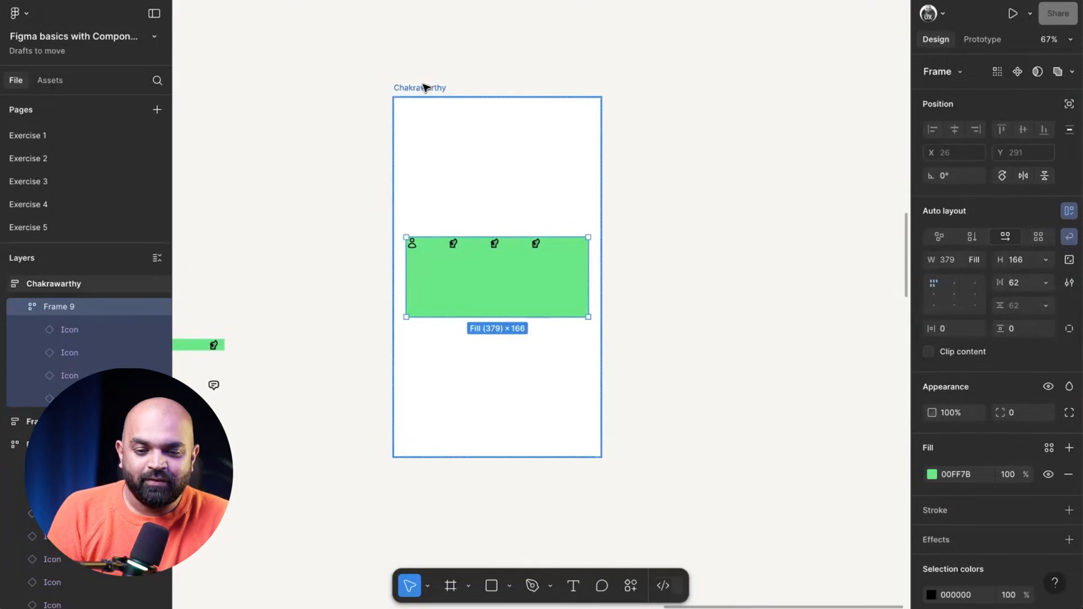
pyautogui.moveTo(599, 207); pyautogui.dragTo(675, 203)
pyautogui.click(522, 293)
pyautogui.scroll(5, 523, 292)
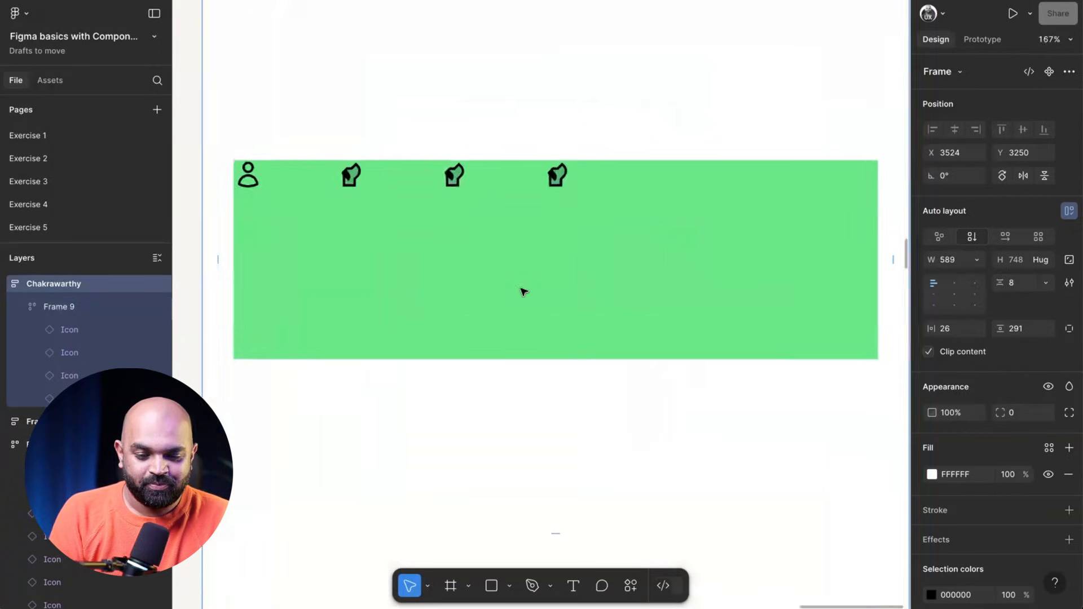
# Step: Set the horizontal gap between the icons in the nested Frame 9 to Auto
pyautogui.scroll(-2, 532, 228)
pyautogui.click(550, 198)
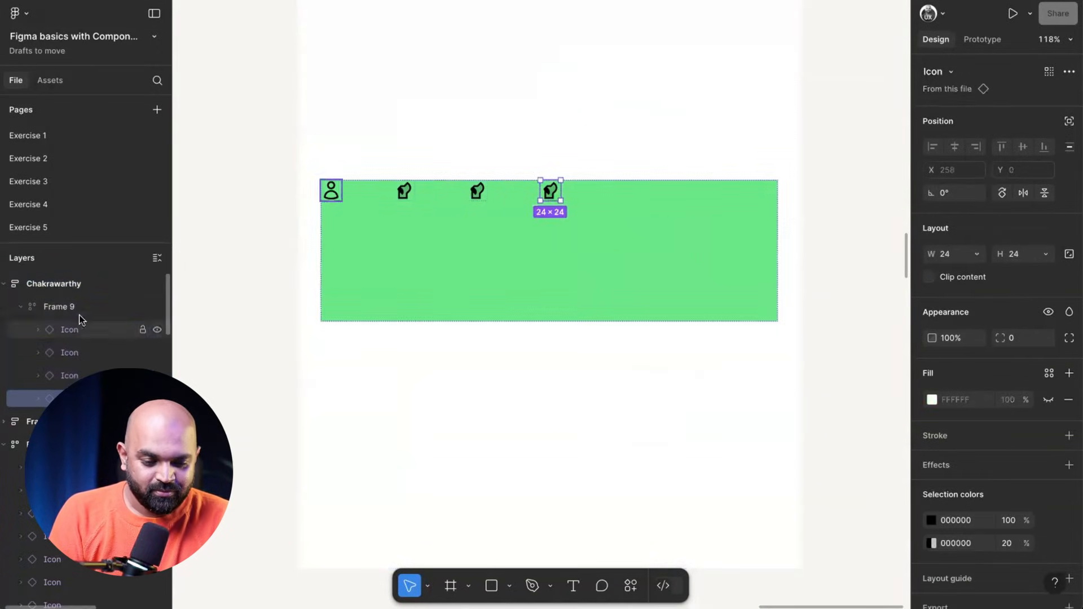
pyautogui.click(341, 277)
pyautogui.click(1043, 285)
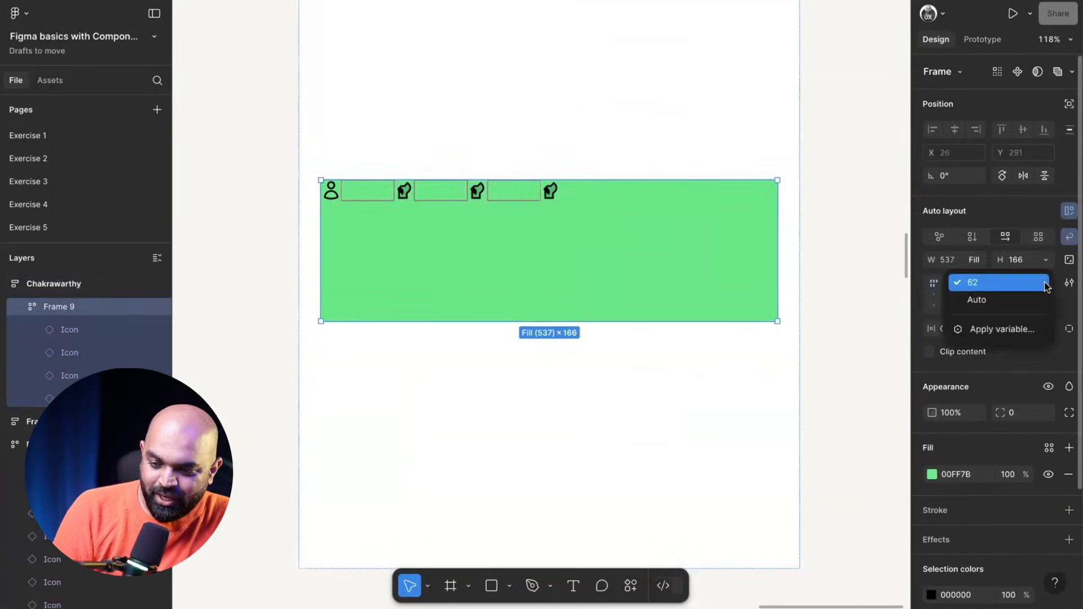
pyautogui.click(1016, 301)
# Step: Resize the outer white frame to a width of about 542 to see how the icons redistribute
pyautogui.scroll(-5, 663, 302)
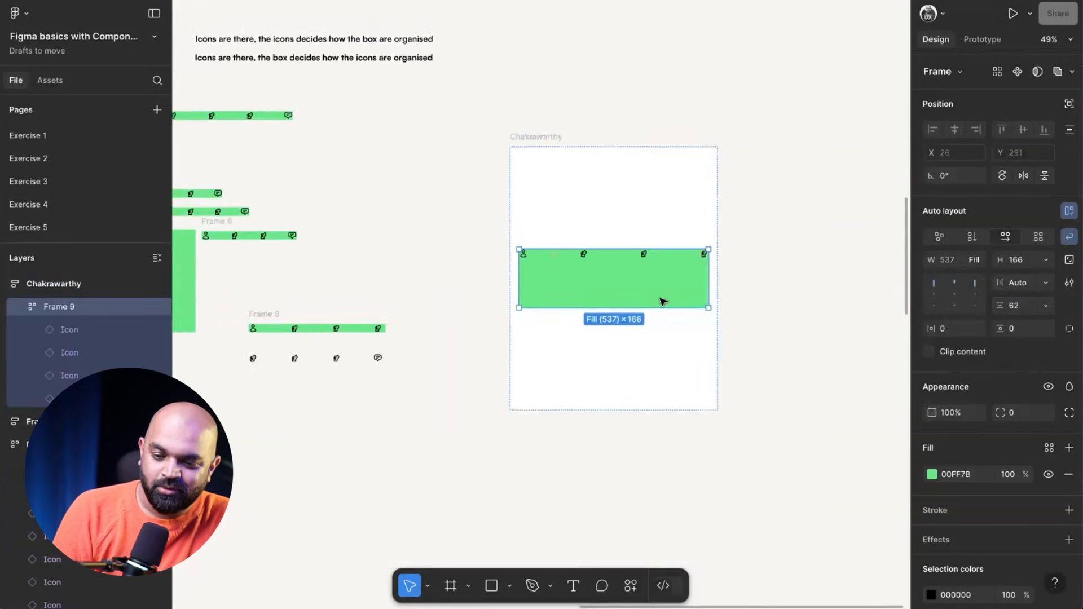
pyautogui.click(541, 131)
pyautogui.scroll(-1, 728, 220)
pyautogui.moveTo(689, 180); pyautogui.dragTo(773, 152)
pyautogui.scroll(3, 655, 157)
pyautogui.scroll(-3, 656, 157)
pyautogui.scroll(2, 690, 152)
pyautogui.scroll(-2, 542, 109)
# Step: Rename the outer white frame as Screen
pyautogui.doubleClick(484, 39)
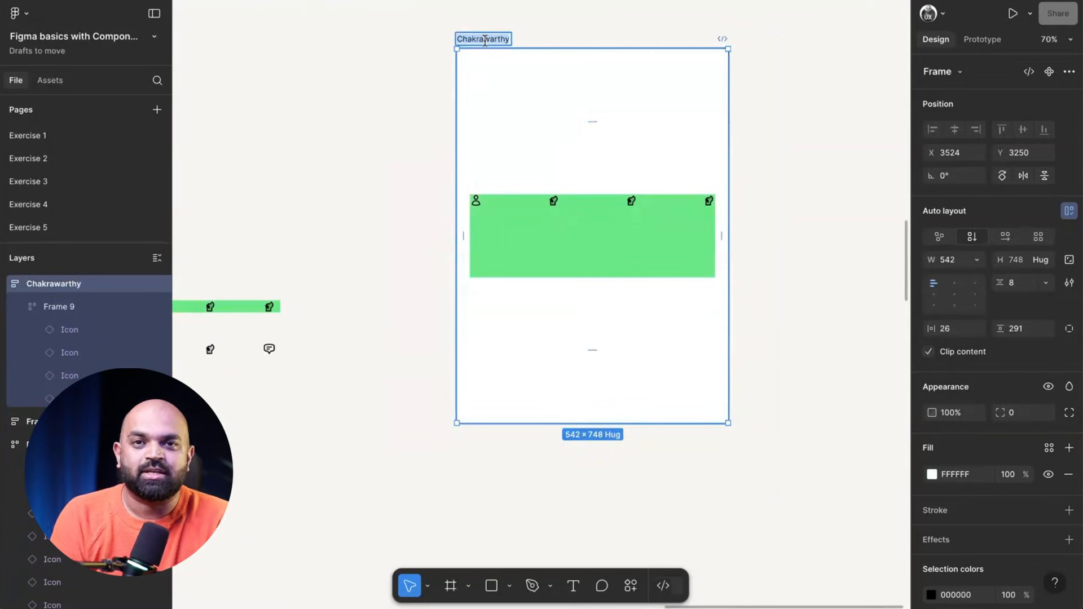
pyautogui.write('Screen')
pyautogui.press('Return')
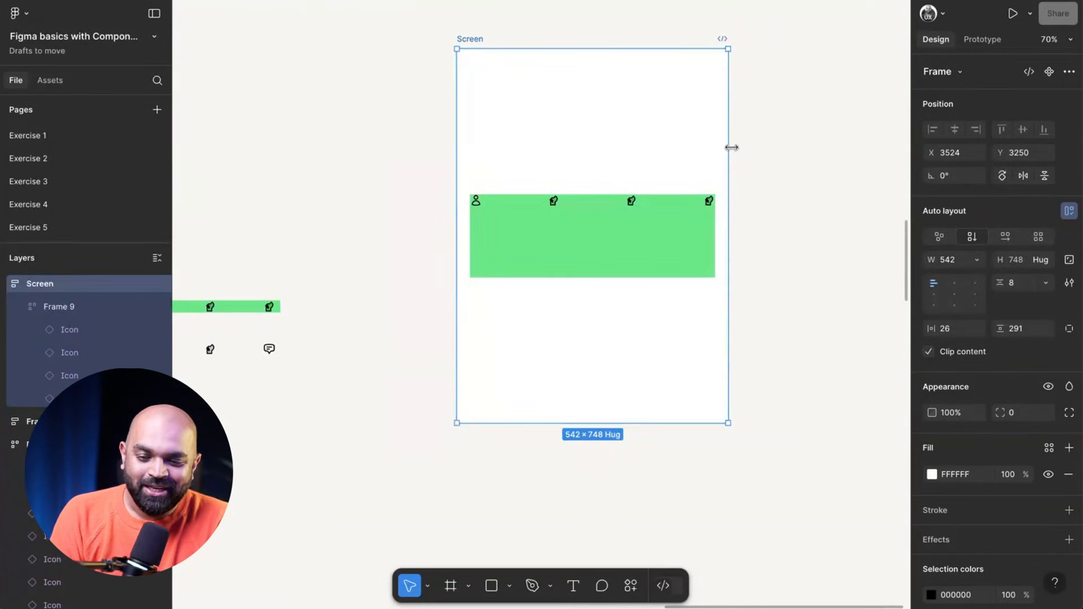
# Step: Narrow the Screen frame to a width of about 436 so that the icons move closer together
pyautogui.moveTo(726, 148); pyautogui.dragTo(678, 156)
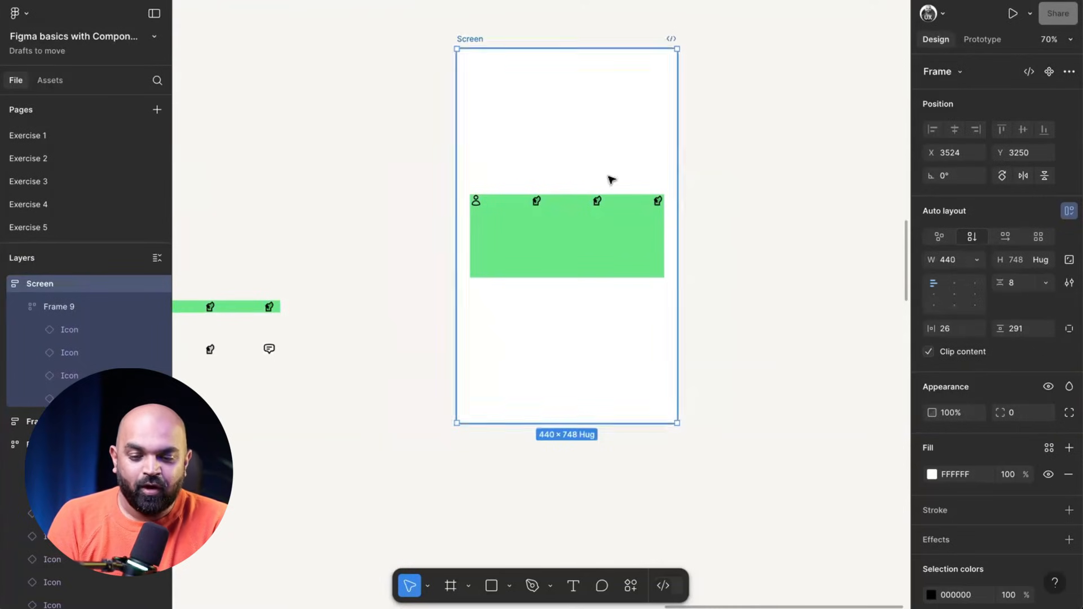
pyautogui.click(530, 273)
pyautogui.click(474, 44)
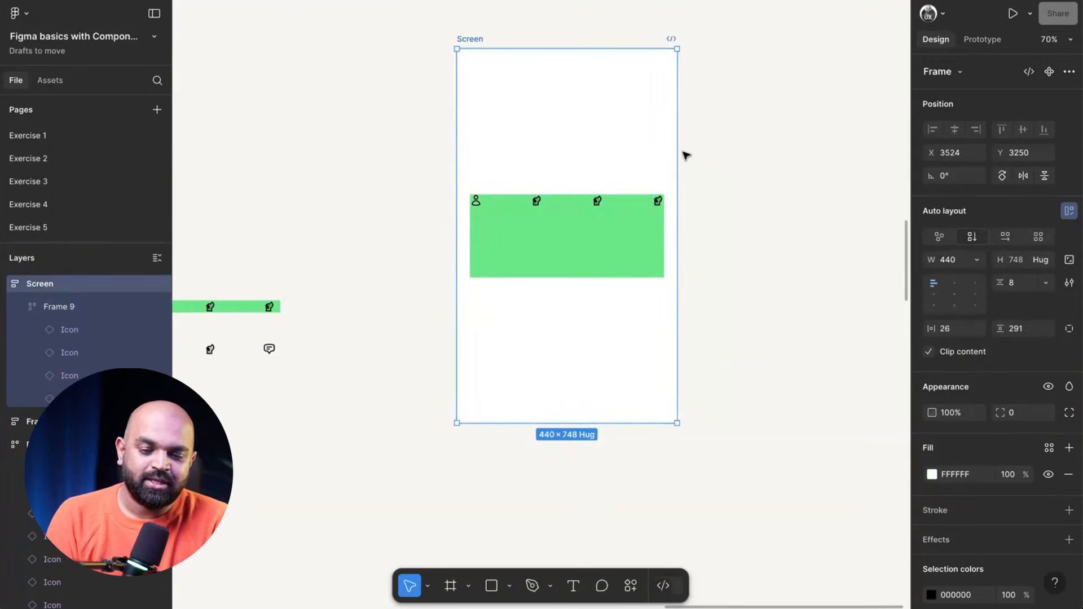
pyautogui.moveTo(679, 148)
pyautogui.mouseDown()
pyautogui.moveTo(686, 152)
pyautogui.moveTo(675, 150)
pyautogui.mouseUp()
# Step: Look through the auto layout tasks on the page, from the final reference screen down to Task 3
pyautogui.scroll(-5, 604, 146)
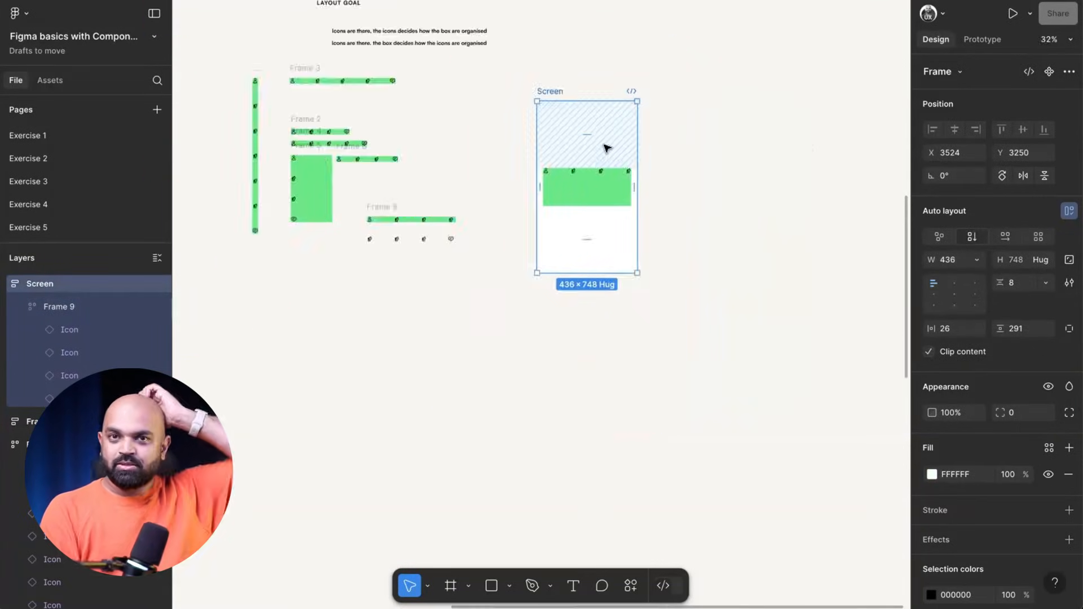
pyautogui.scroll(-5, 605, 148)
pyautogui.scroll(-10, 476, 173)
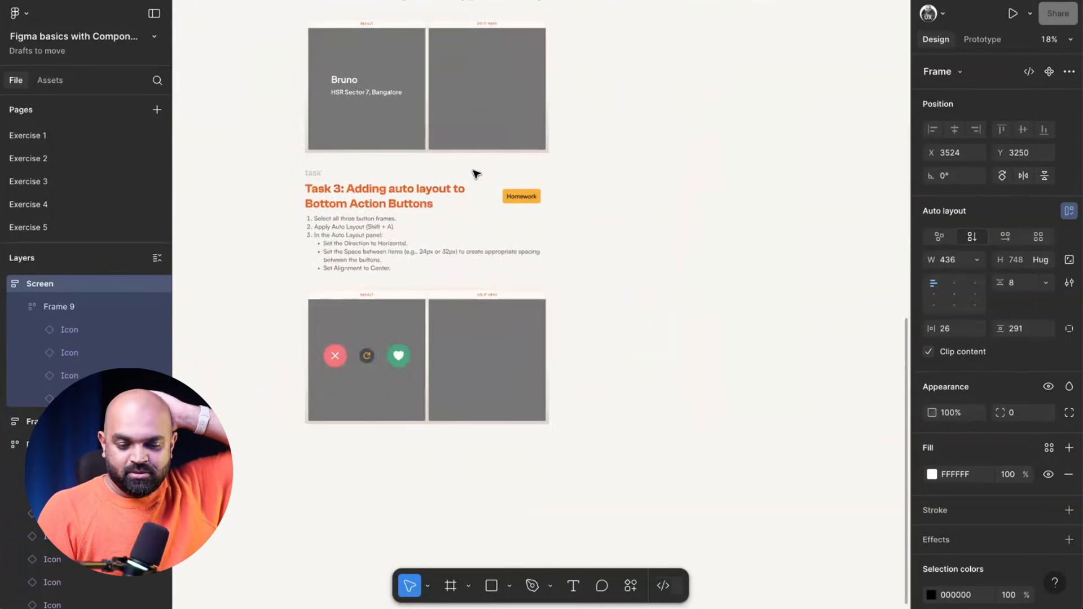
pyautogui.scroll(8, 475, 174)
pyautogui.scroll(5, 476, 173)
pyautogui.scroll(-6, 476, 174)
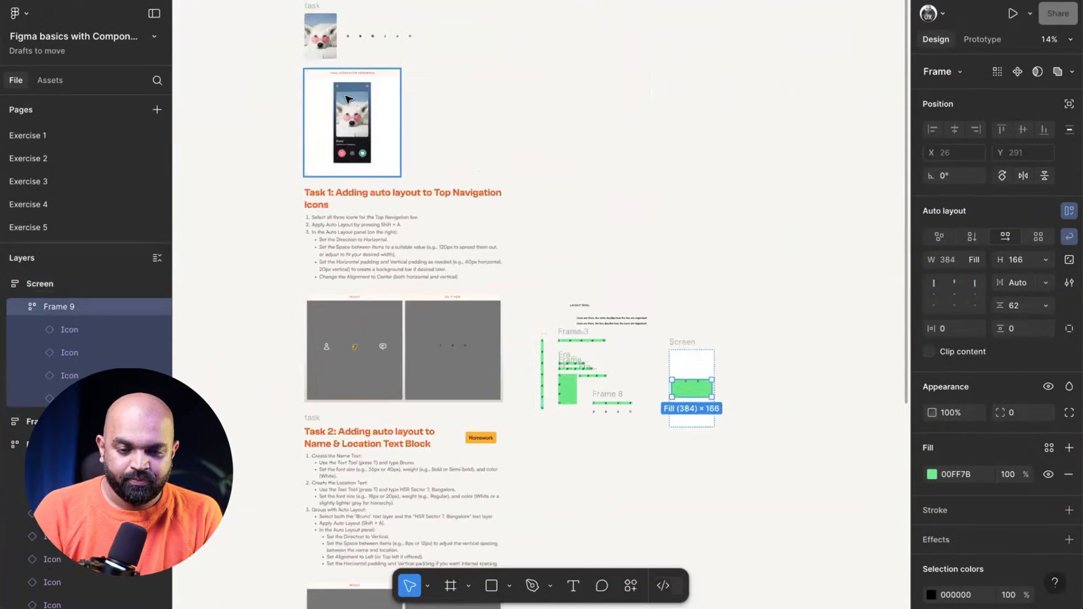
pyautogui.scroll(-5, 347, 100)
pyautogui.scroll(-1, 76, 220)
pyautogui.scroll(3, 70, 225)
pyautogui.scroll(5, 537, 161)
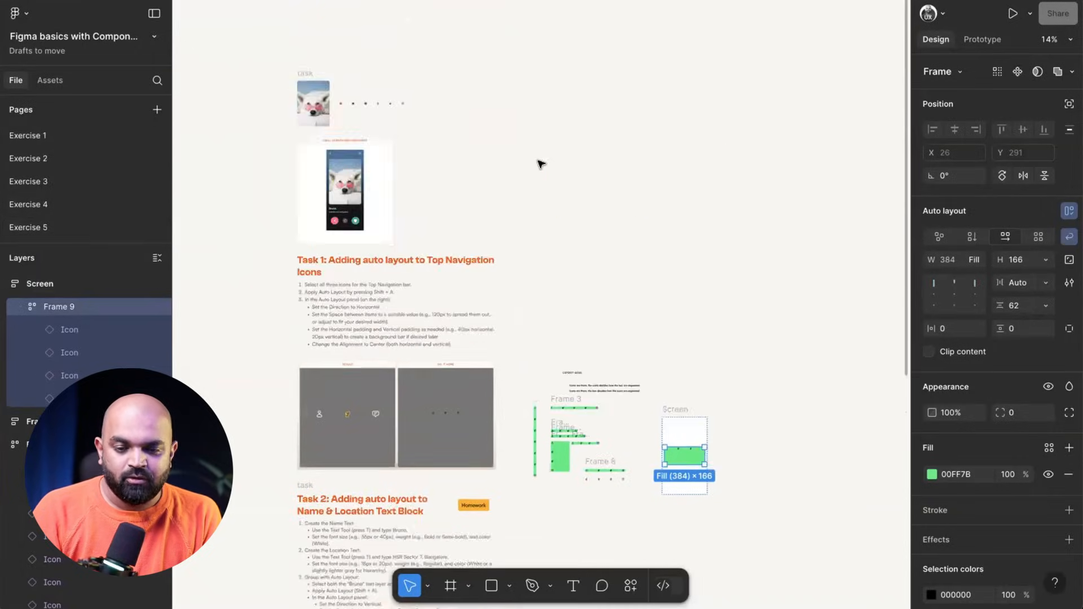
# Step: Copy the home frame from the final reference screen and paste it beside the Screen frame
pyautogui.scroll(8, 393, 207)
pyautogui.click(292, 258)
pyautogui.doubleClick(293, 258)
pyautogui.scroll(-4, 293, 259)
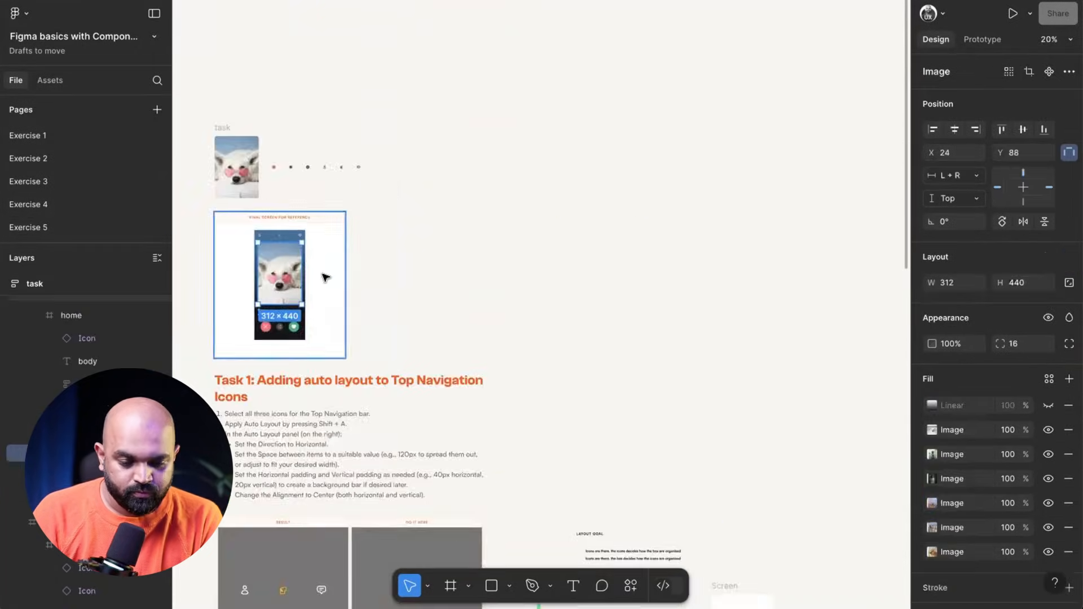
pyautogui.hotkey('shift', 'Return')
pyautogui.scroll(8, 323, 275)
pyautogui.click(471, 317)
pyautogui.hotkey('ctrl', 'v')
pyautogui.scroll(-1, 579, 338)
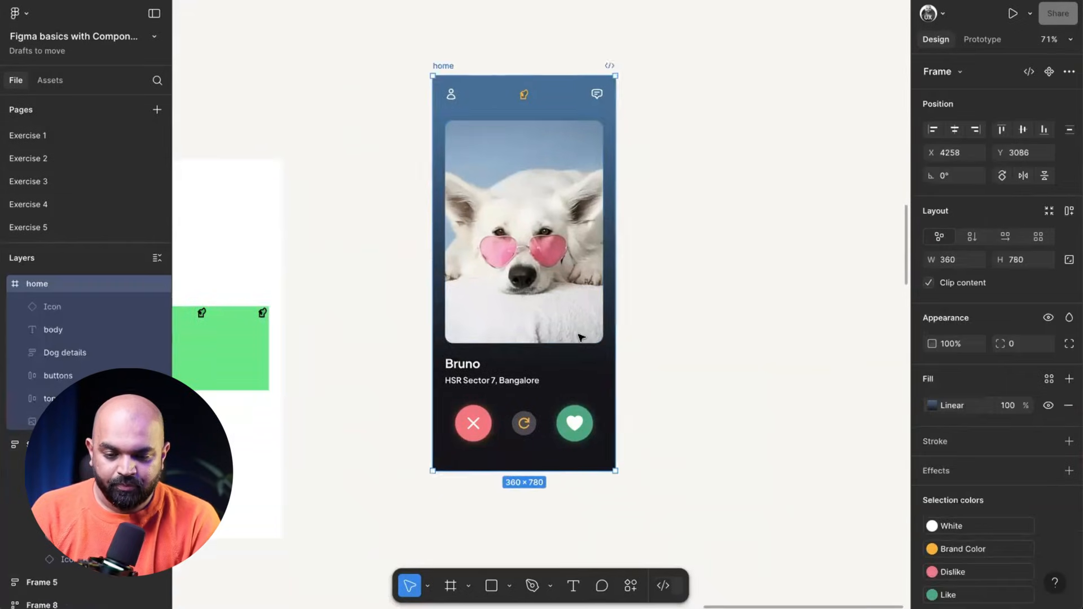
# Step: Delete the dog image, the Dog details block and the buttons from the pasted home frame
pyautogui.click(505, 190)
pyautogui.keyDown('shift'); pyautogui.click(479, 372); pyautogui.keyUp('shift')
pyautogui.keyDown('shift'); pyautogui.click(493, 424); pyautogui.keyUp('shift')
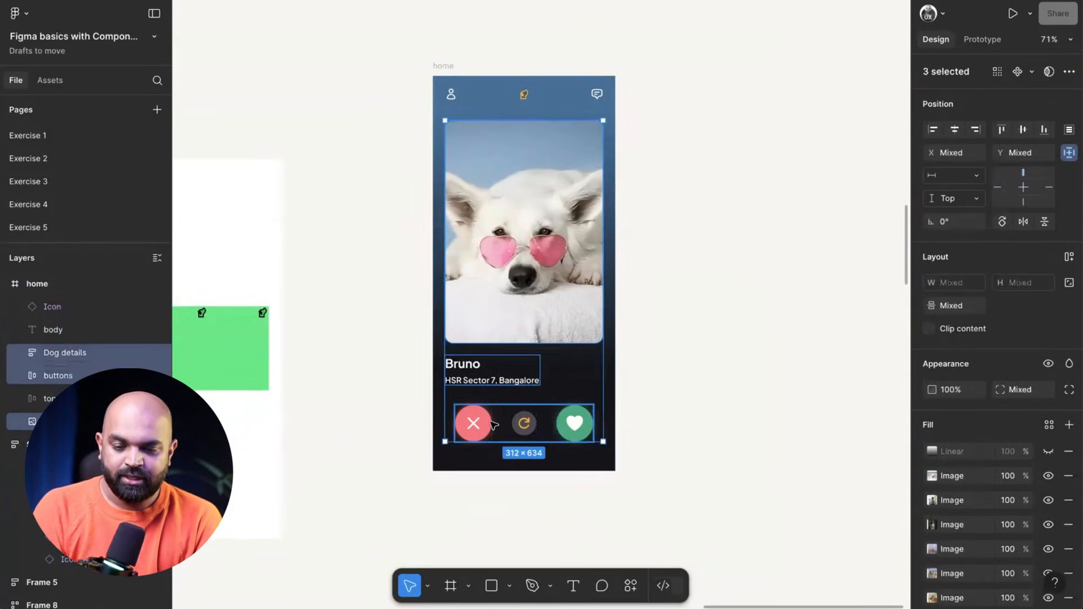
pyautogui.press('Delete')
# Step: Ungroup the top nav frame so that its three icons sit directly in the home frame
pyautogui.scroll(3, 524, 85)
pyautogui.click(527, 94)
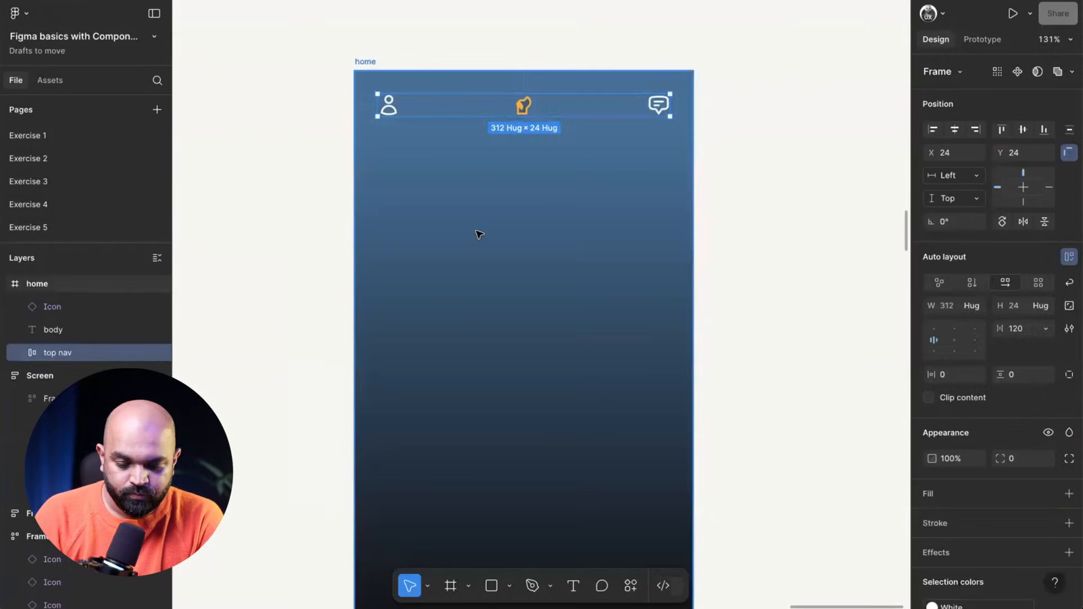
pyautogui.press('Return')
# Step: Rename the three nav icon layers with numbers in order, naming the logo Icon 2 and the chat icon Icon 3
pyautogui.click(392, 110)
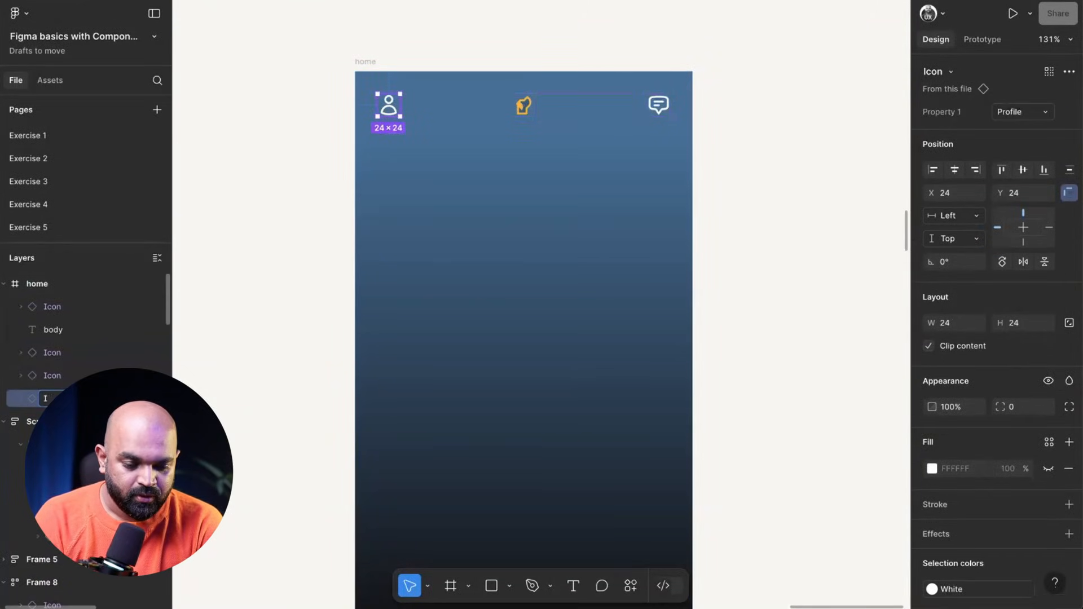
pyautogui.doubleClick(66, 376)
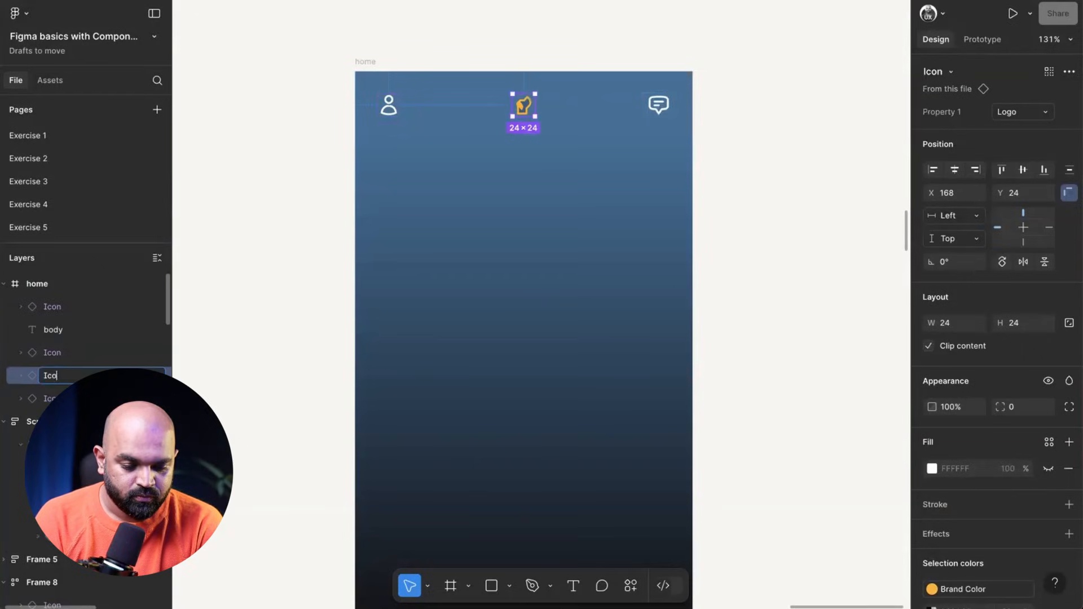
pyautogui.press('Return')
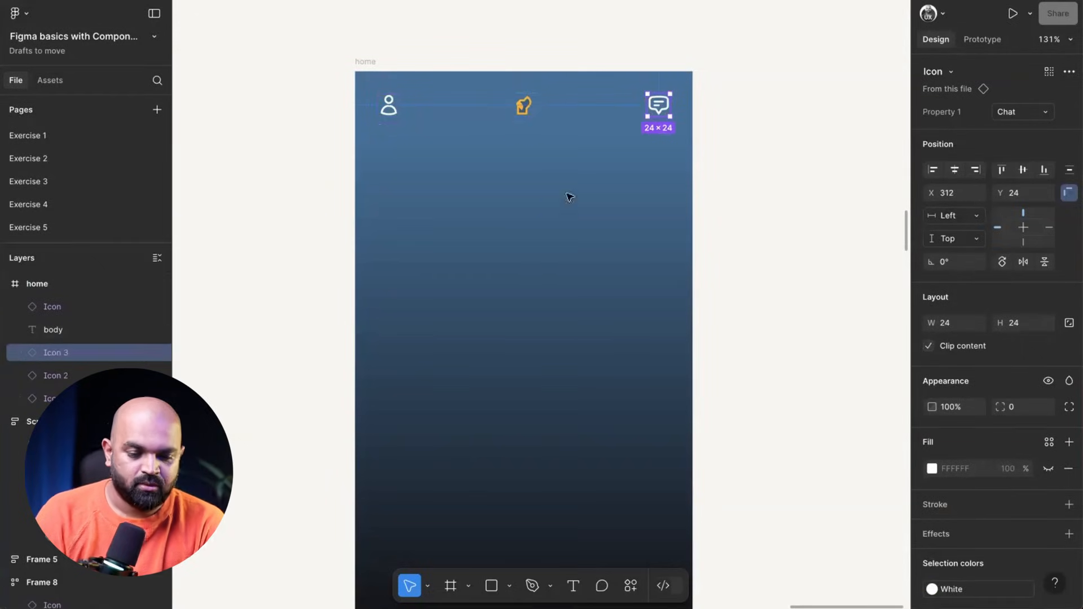
pyautogui.click(713, 162)
# Step: Group the profile, logo and chat icons and convert the group into a frame
pyautogui.click(389, 105)
pyautogui.keyDown('shift'); pyautogui.click(522, 106); pyautogui.keyUp('shift')
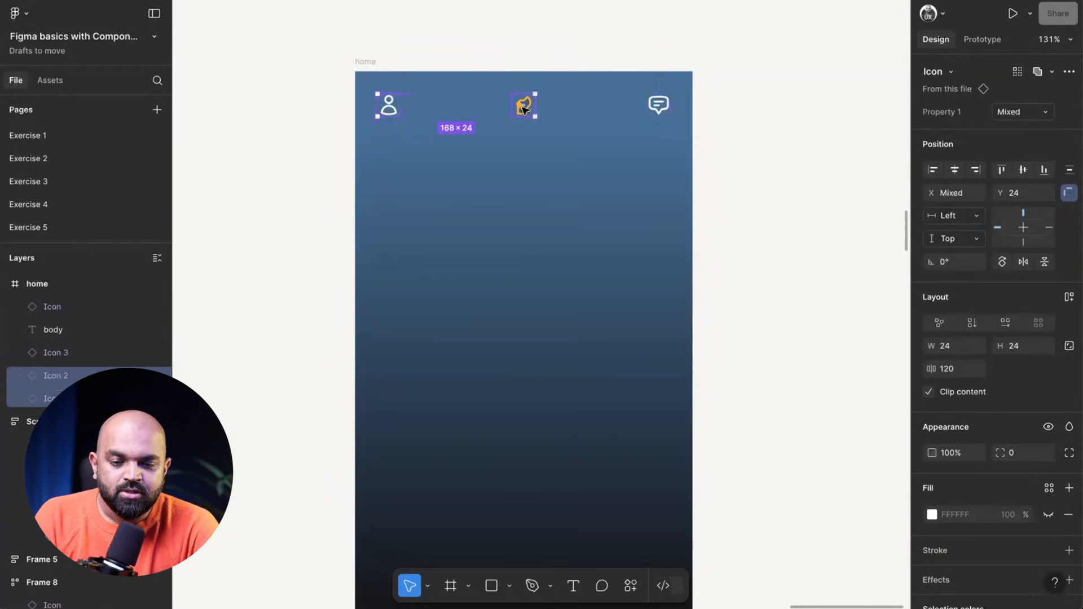
pyautogui.keyDown('shift'); pyautogui.click(657, 108); pyautogui.keyUp('shift')
pyautogui.hotkey('ctrl', 'g')
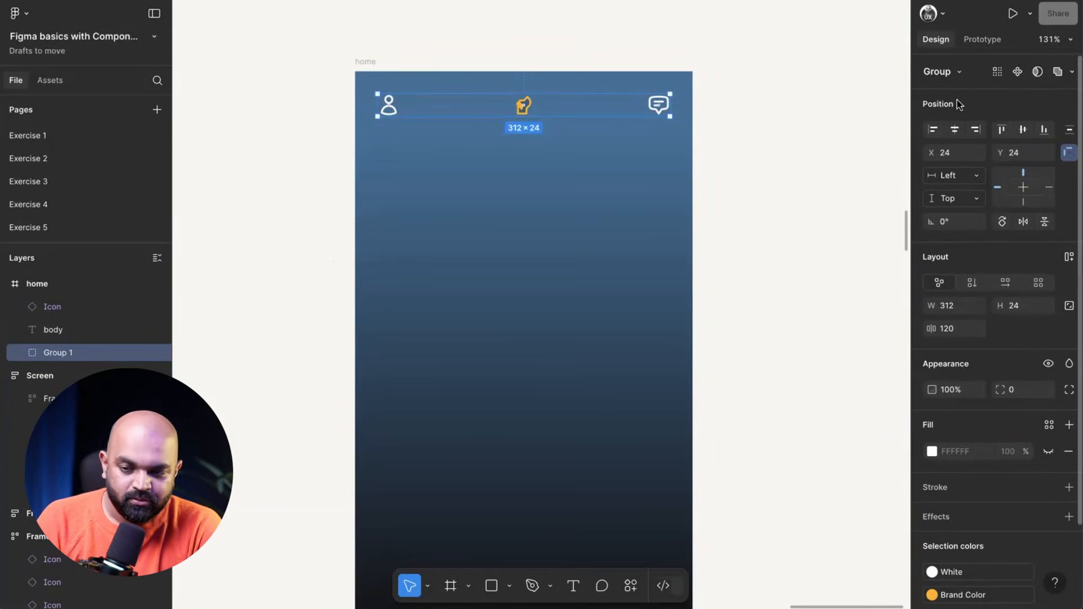
pyautogui.click(957, 72)
pyautogui.click(966, 57)
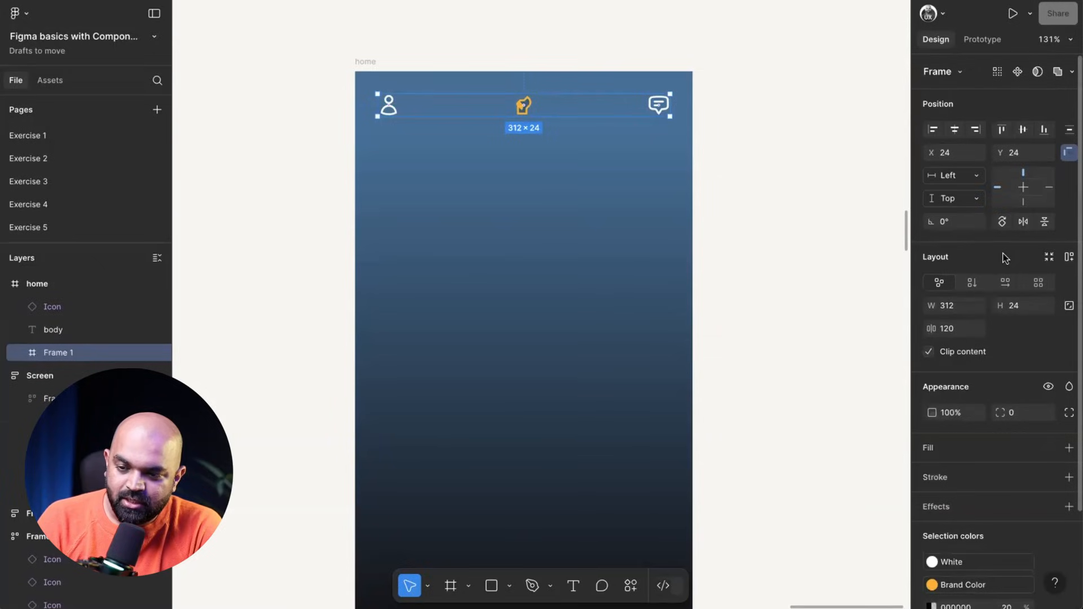
# Step: Add auto layout to the frame around the three icons and rename it as Nav bar
pyautogui.click(1070, 258)
pyautogui.doubleClick(61, 353)
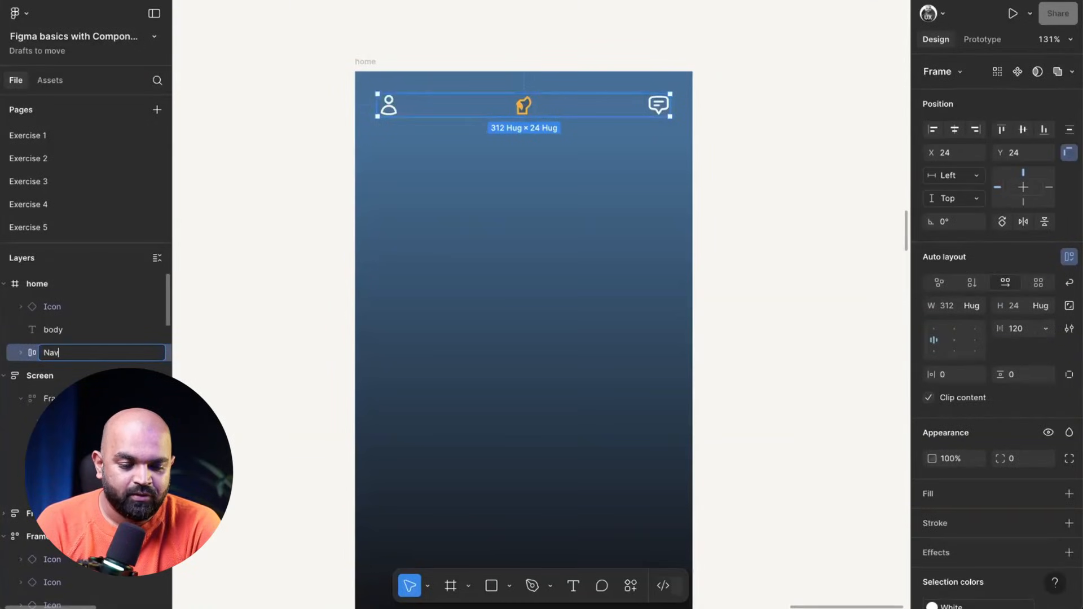
pyautogui.press('Return')
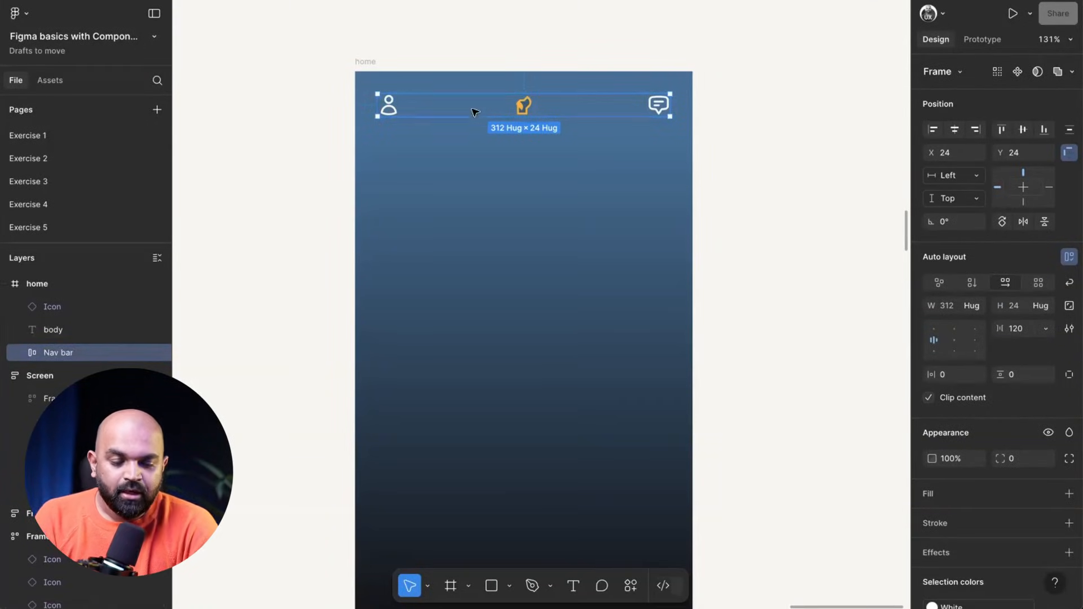
# Step: Add a text line reading "Layout goal" above the home frame
pyautogui.click(365, 61)
pyautogui.scroll(3, 467, 94)
pyautogui.hscroll(-2, 467, 94)
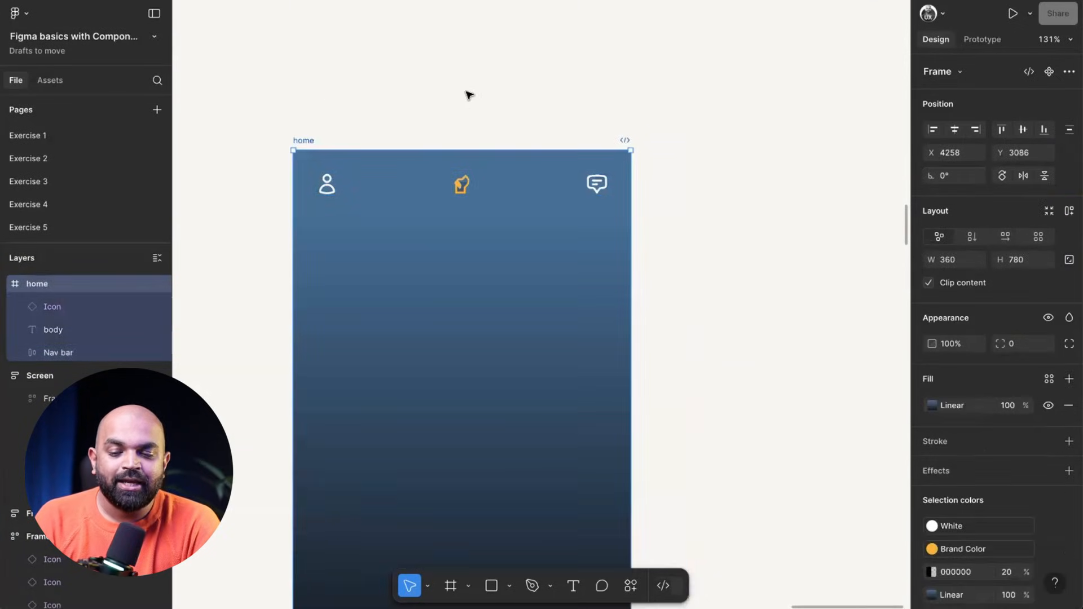
pyautogui.press('t')
pyautogui.click(427, 46)
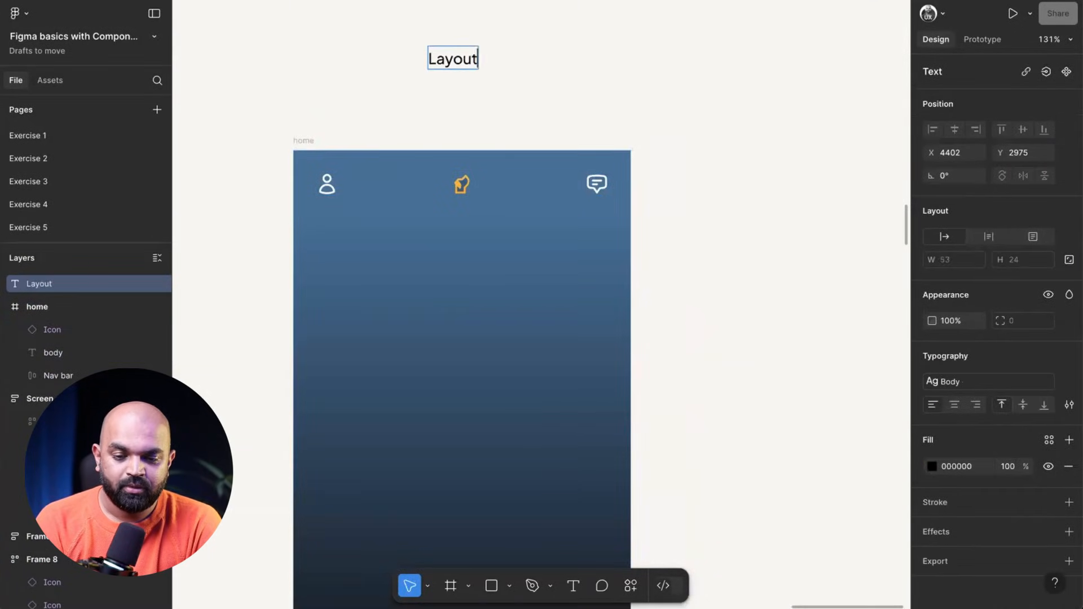
pyautogui.write('Layout goal')
pyautogui.press('Escape')
pyautogui.hscroll(2, 438, 81)
pyautogui.scroll(1, 438, 81)
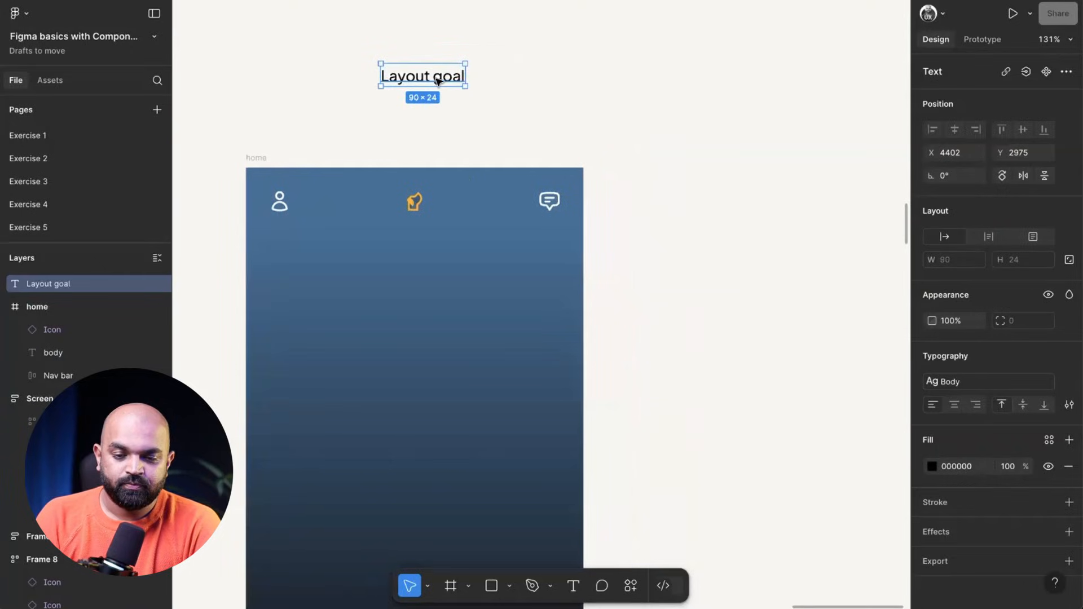
pyautogui.press('Escape')
# Step: Duplicate the text below the first line and change it to "if screen size changes, the icons rearrange the spacing"
pyautogui.keyDown('alt'); pyautogui.moveTo(433, 76); pyautogui.dragTo(433, 108); pyautogui.keyUp('alt')
pyautogui.doubleClick(418, 105)
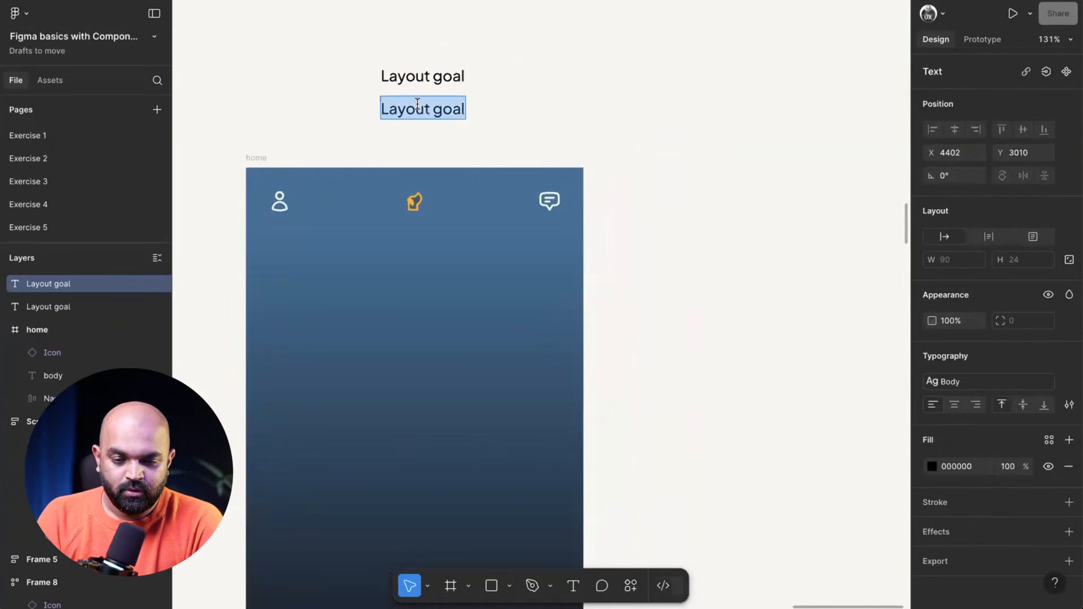
pyautogui.write('if')
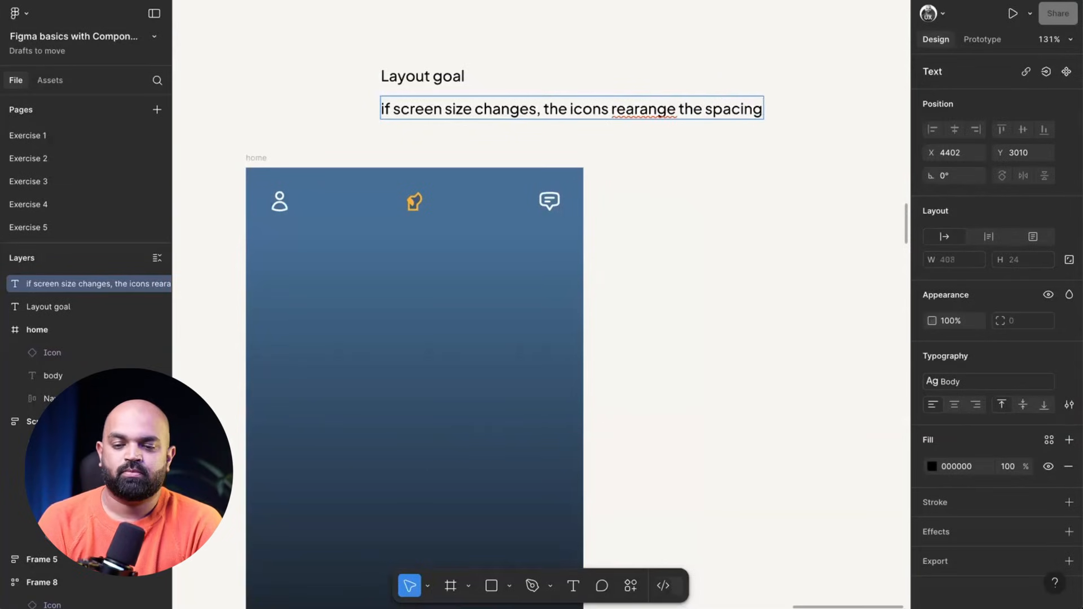
pyautogui.write('r')
pyautogui.scroll(-5, 672, 191)
pyautogui.press('Escape')
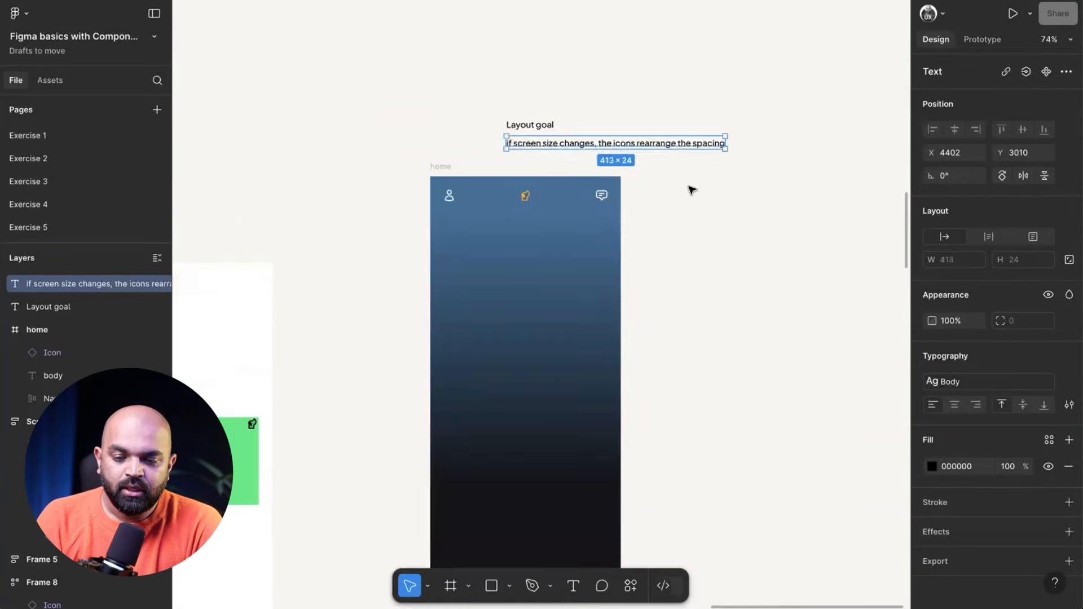
# Step: Move both text lines higher above the home frame, with the sentence at about X 4393, Y 2932
pyautogui.scroll(-2, 689, 190)
pyautogui.scroll(4, 564, 56)
pyautogui.moveTo(387, 87); pyautogui.dragTo(378, 27)
pyautogui.moveTo(402, 119); pyautogui.dragTo(394, 51)
# Step: Copy the dog image from the final reference screen, paste it into the home frame and move it up to Y 79
pyautogui.scroll(-8, 523, 68)
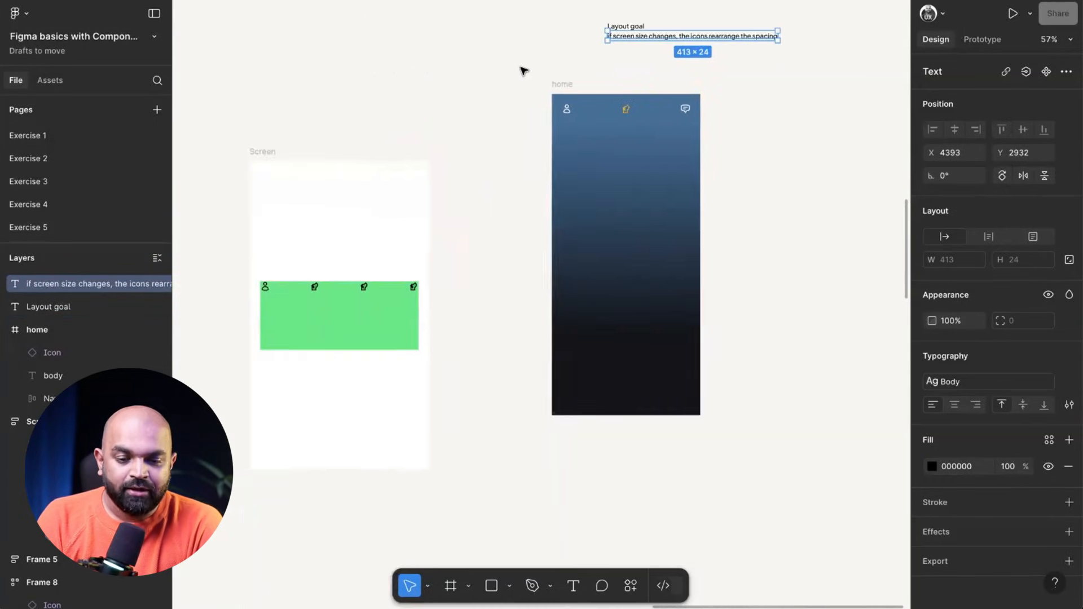
pyautogui.scroll(10, 523, 70)
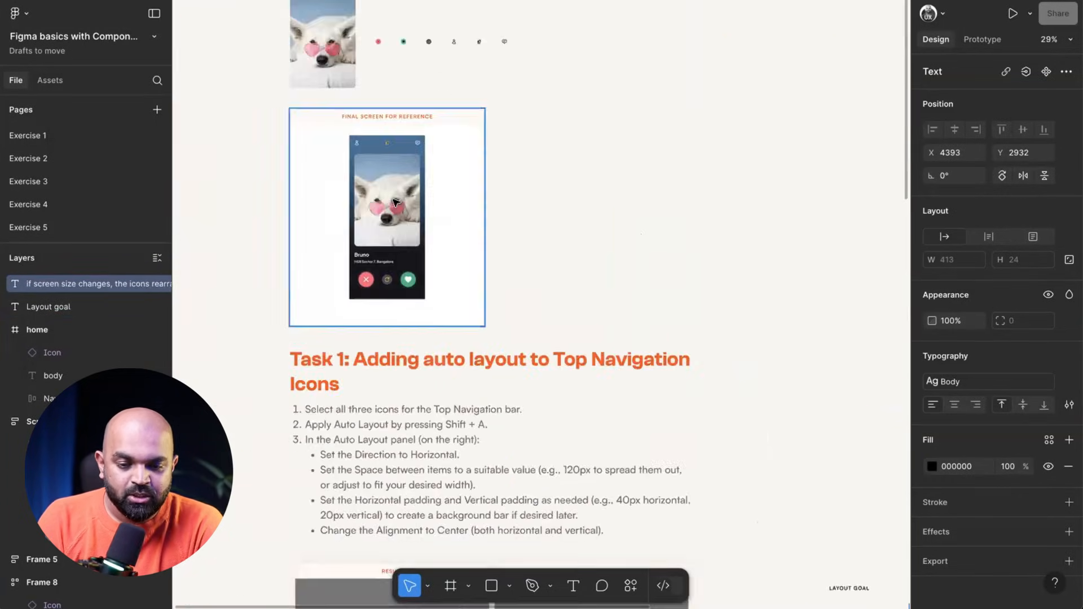
pyautogui.click(395, 202)
pyautogui.hscroll(5, 394, 203)
pyautogui.hscroll(5, 577, 210)
pyautogui.scroll(-6, 578, 210)
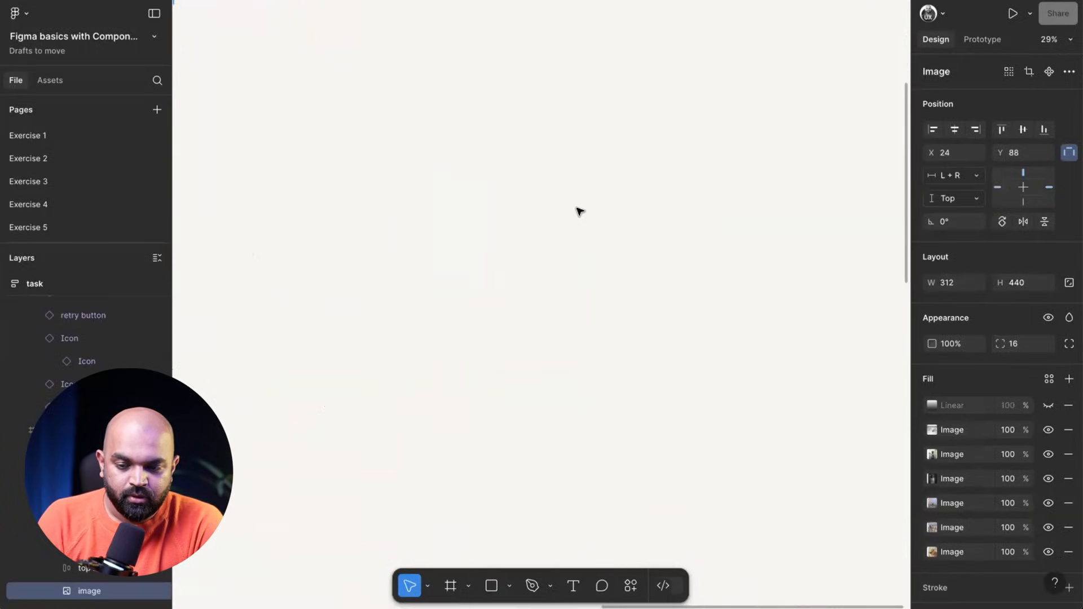
pyautogui.scroll(5, 419, 341)
pyautogui.hscroll(4, 429, 225)
pyautogui.scroll(2, 429, 226)
pyautogui.click(382, 125)
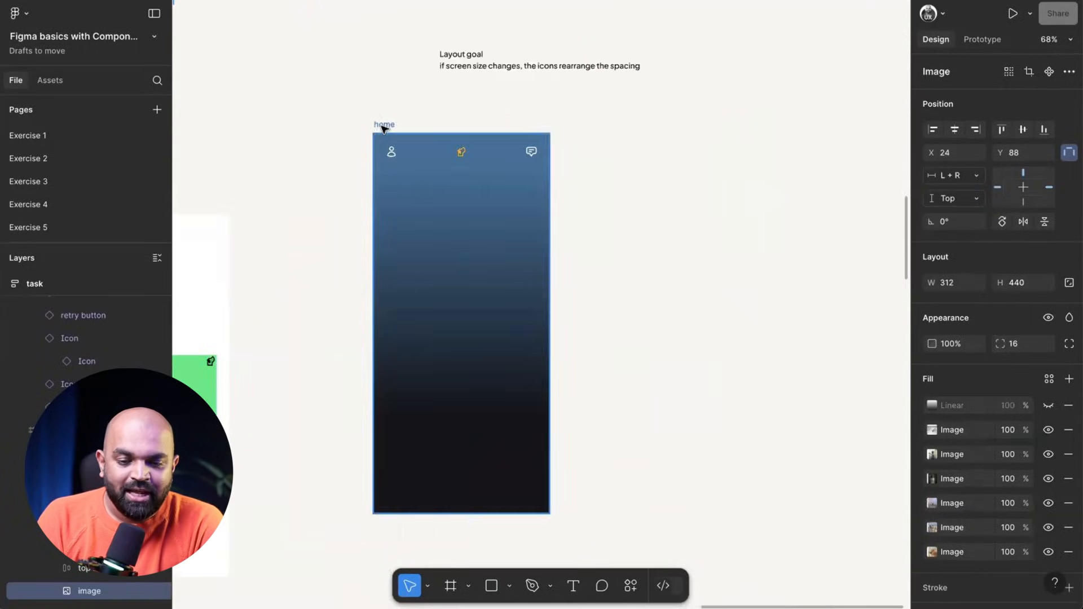
pyautogui.scroll(5, 450, 206)
pyautogui.hotkey('ctrl', 'v')
pyautogui.moveTo(409, 237); pyautogui.dragTo(409, 232)
pyautogui.scroll(-5, 409, 231)
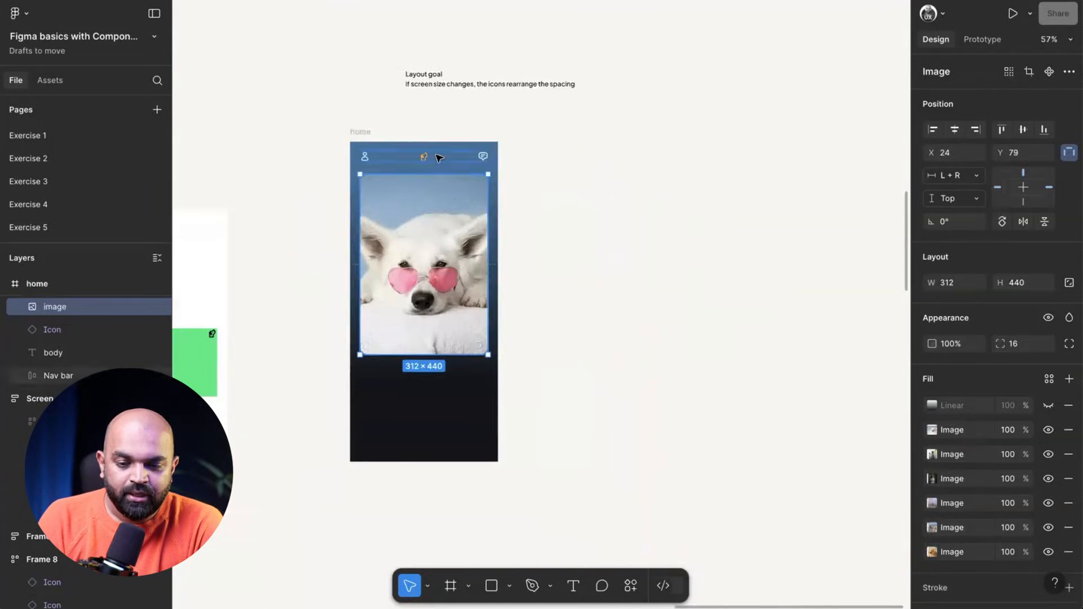
# Step: Duplicate both layout goal text lines and place the copies beside the dog image, outside the home frame
pyautogui.scroll(4, 430, 158)
pyautogui.scroll(-3, 459, 167)
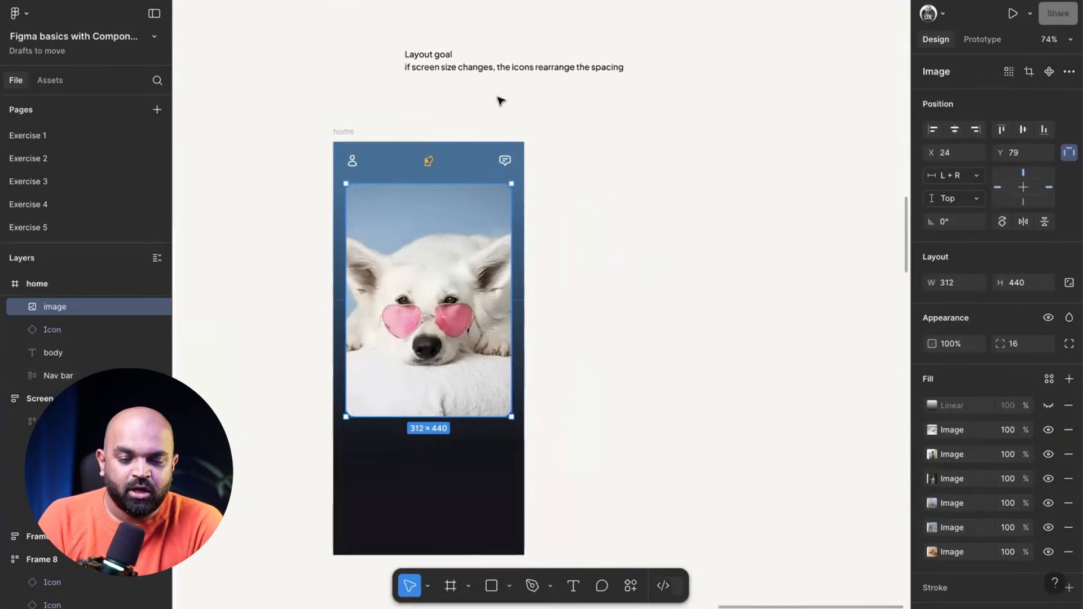
pyautogui.click(436, 66)
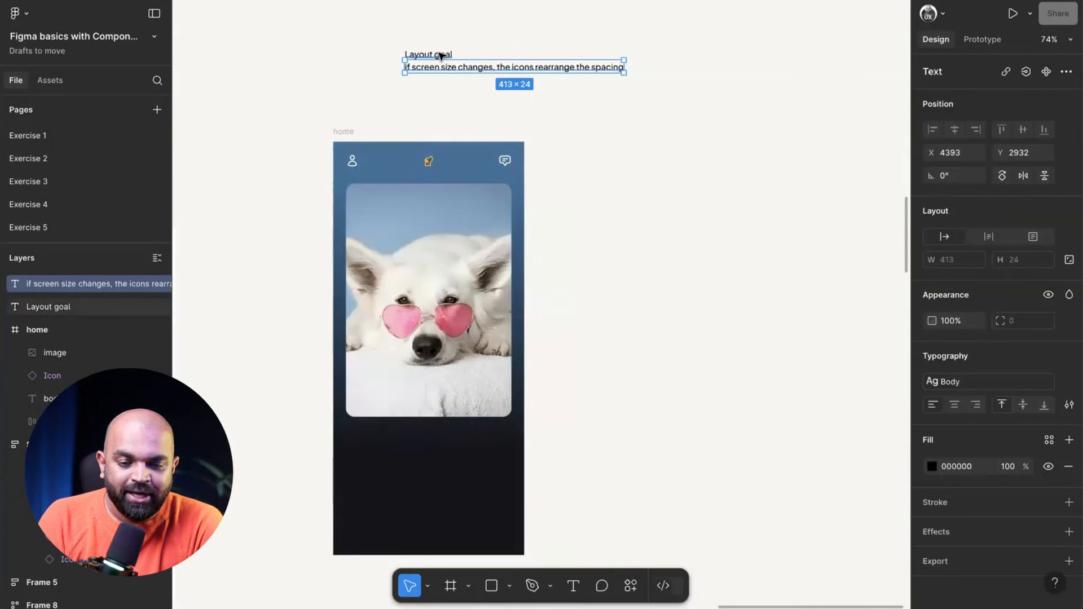
pyautogui.keyDown('shift'); pyautogui.click(432, 54); pyautogui.keyUp('shift')
pyautogui.moveTo(441, 67); pyautogui.dragTo(574, 262)
pyautogui.click(663, 312)
# Step: Open the duplicated sentence beside the home frame for editing
pyautogui.scroll(5, 663, 310)
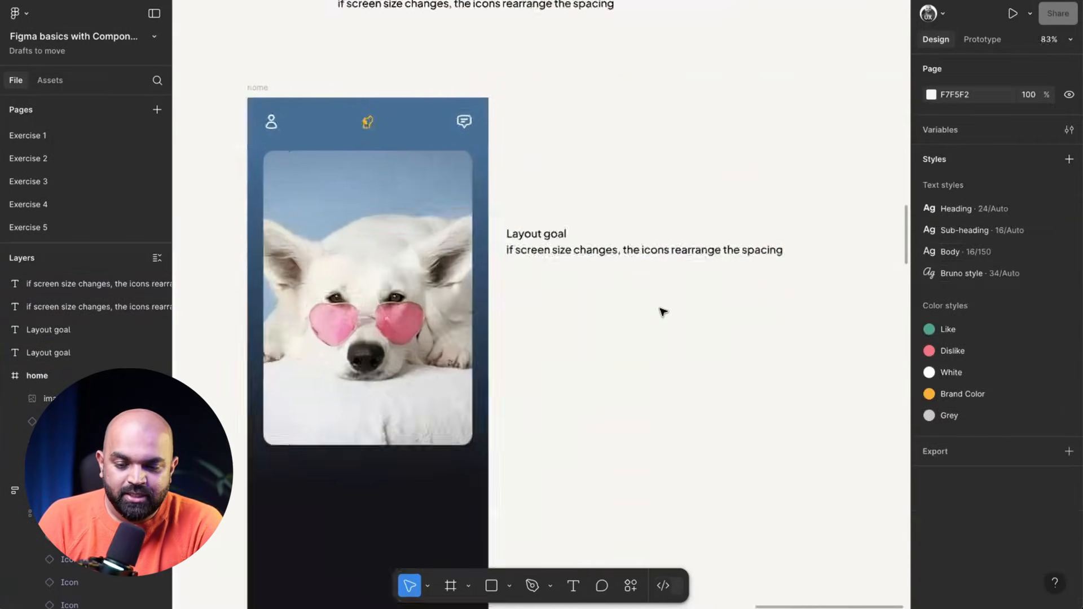
pyautogui.click(457, 230)
pyautogui.doubleClick(494, 229)
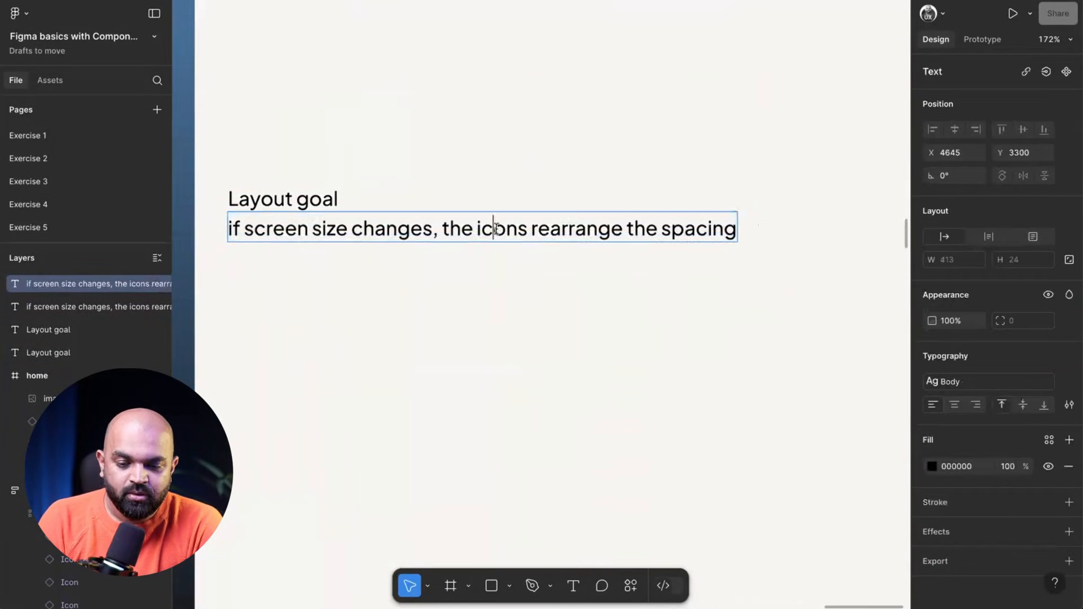
# Step: Rewrite the note beside the home frame as "if screen size changes, the image continues to be in center of the screen"
pyautogui.doubleClick(497, 228)
pyautogui.write('image cont')
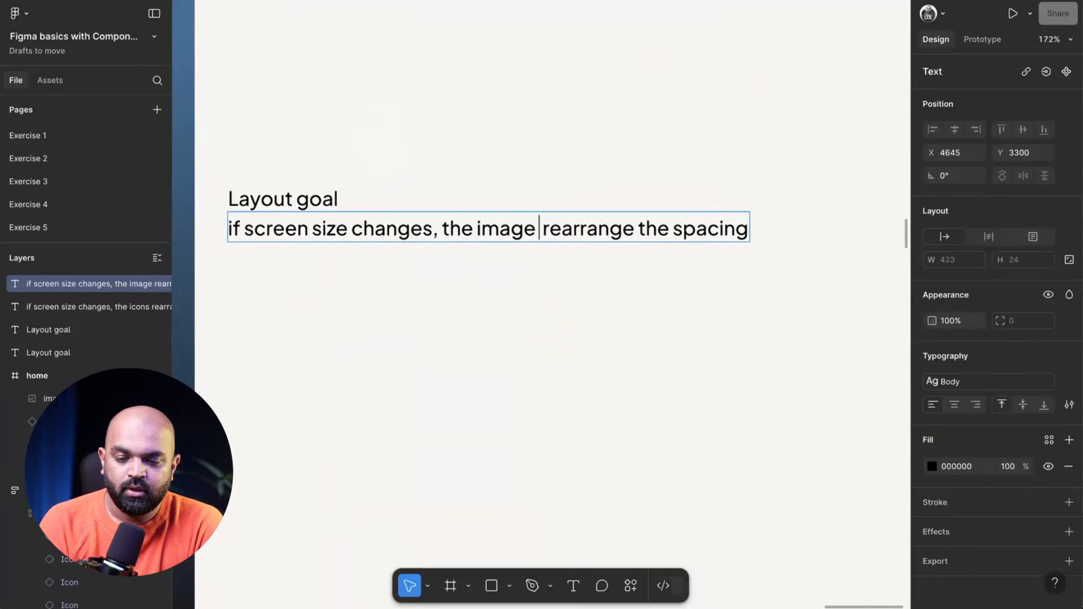
pyautogui.write('inu')
pyautogui.write('es to be in cenr')
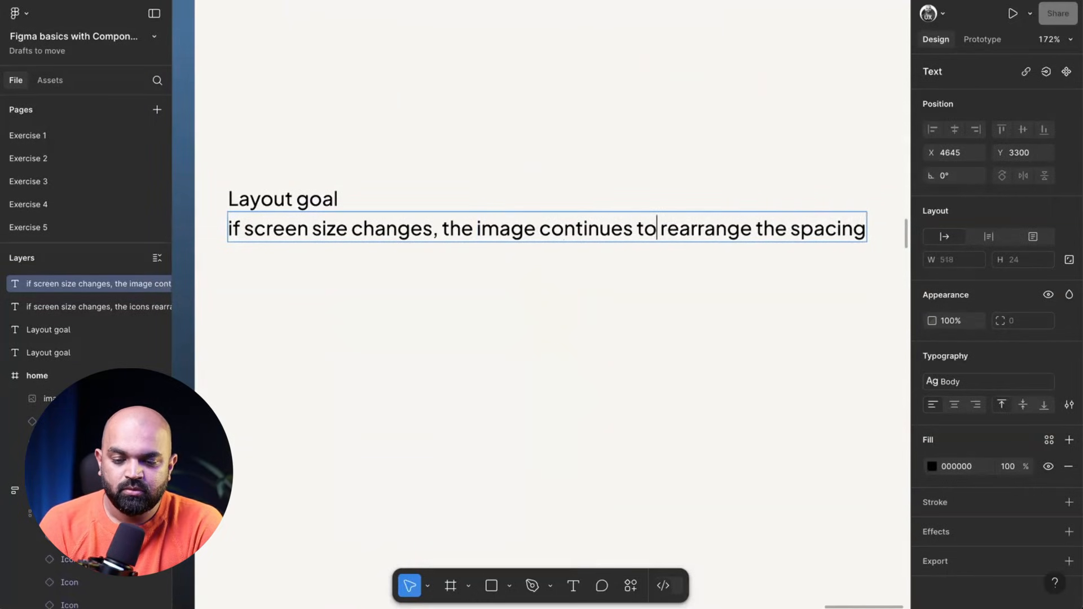
pyautogui.press('BackSpace')
pyautogui.write('ter of the sc')
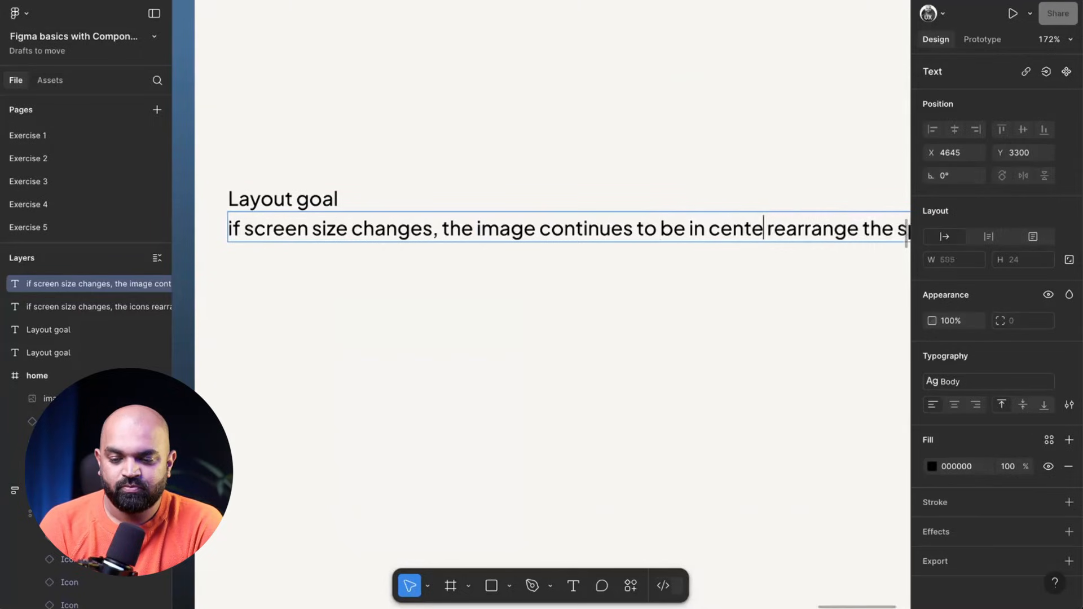
pyautogui.scroll(-5, 495, 228)
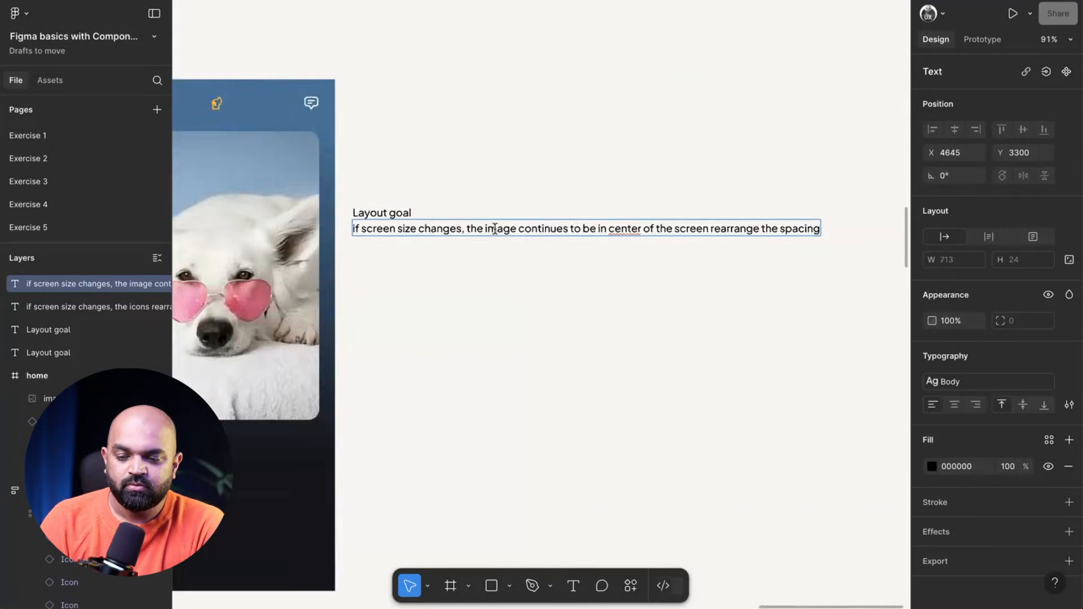
pyautogui.hscroll(3, 495, 229)
pyautogui.hotkey('shift', 'End')
pyautogui.press('BackSpace')
pyautogui.press('Escape')
# Step: Try resizing the home frame's width to test its layout, and set the width back to 360
pyautogui.scroll(-4, 523, 283)
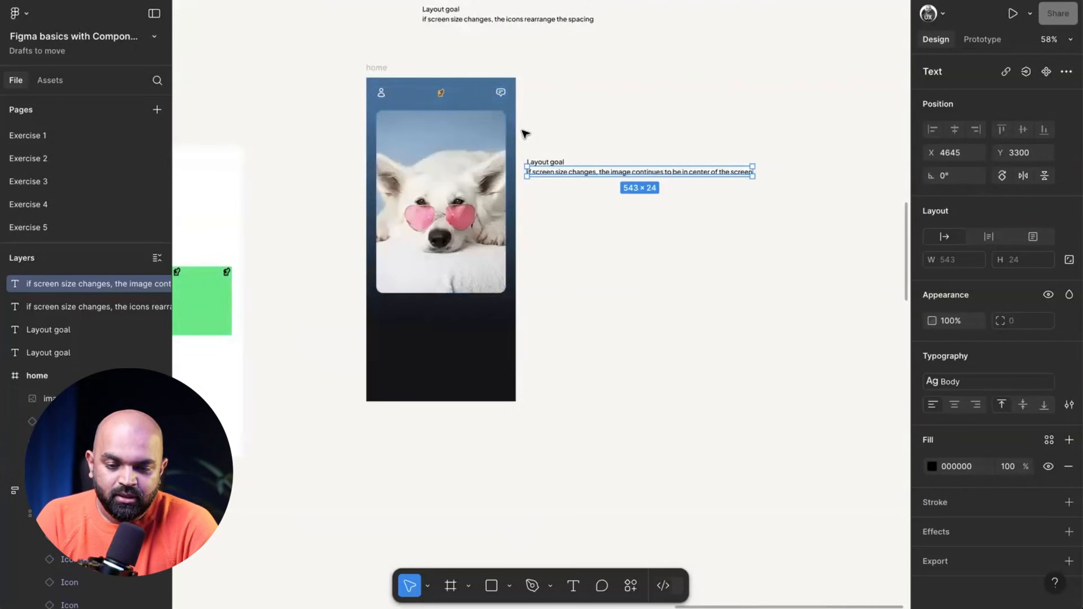
pyautogui.click(522, 139)
pyautogui.click(513, 131)
pyautogui.moveTo(517, 113); pyautogui.dragTo(497, 223)
pyautogui.click(954, 259)
pyautogui.write('360')
pyautogui.press('Return')
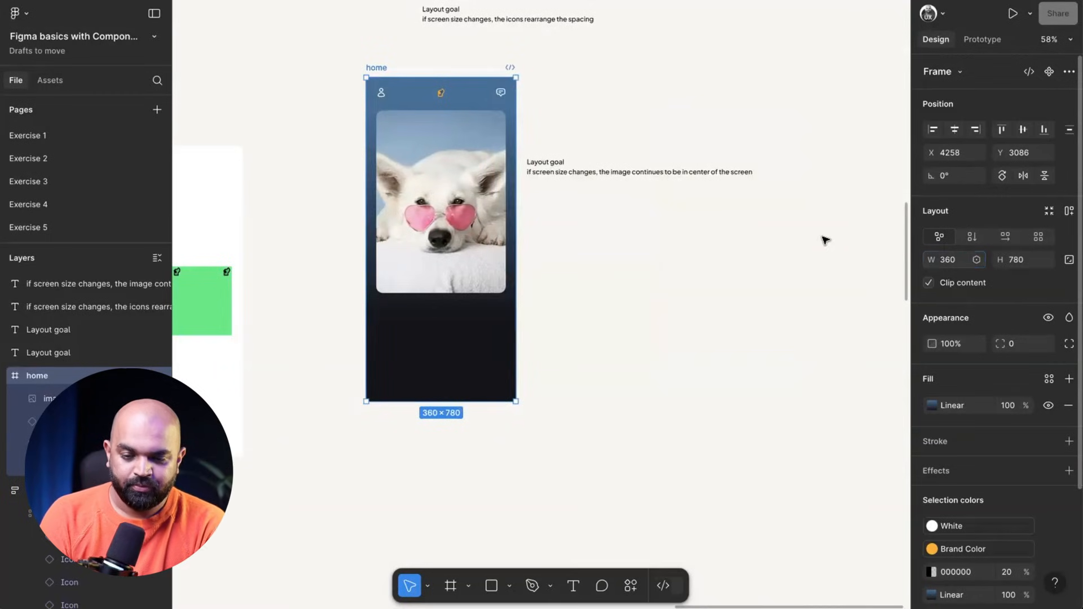
# Step: Make both "Layout goal" headings bold
pyautogui.click(733, 162)
pyautogui.scroll(5, 732, 162)
pyautogui.scroll(5, 510, 204)
pyautogui.click(479, 112)
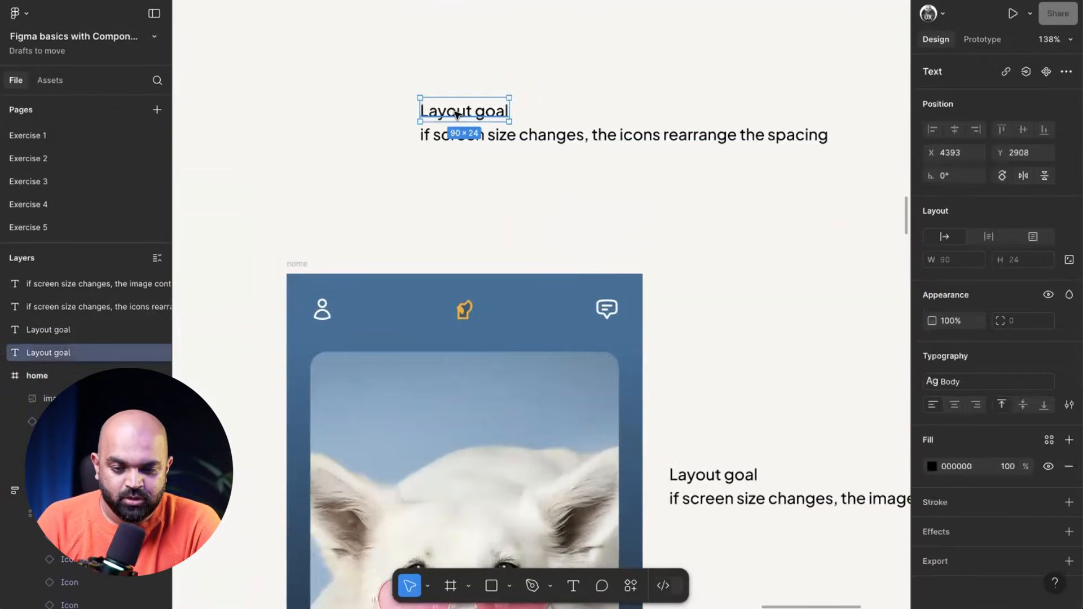
# Step: Try a different width for the home frame to check its nav bar, and undo the resize
pyautogui.click(539, 139)
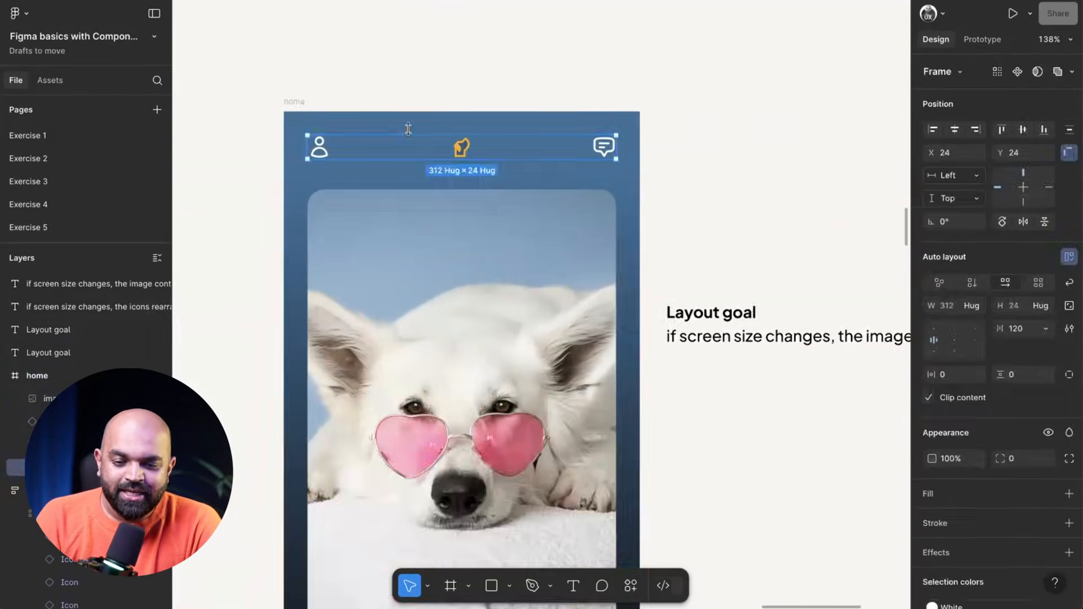
pyautogui.click(300, 101)
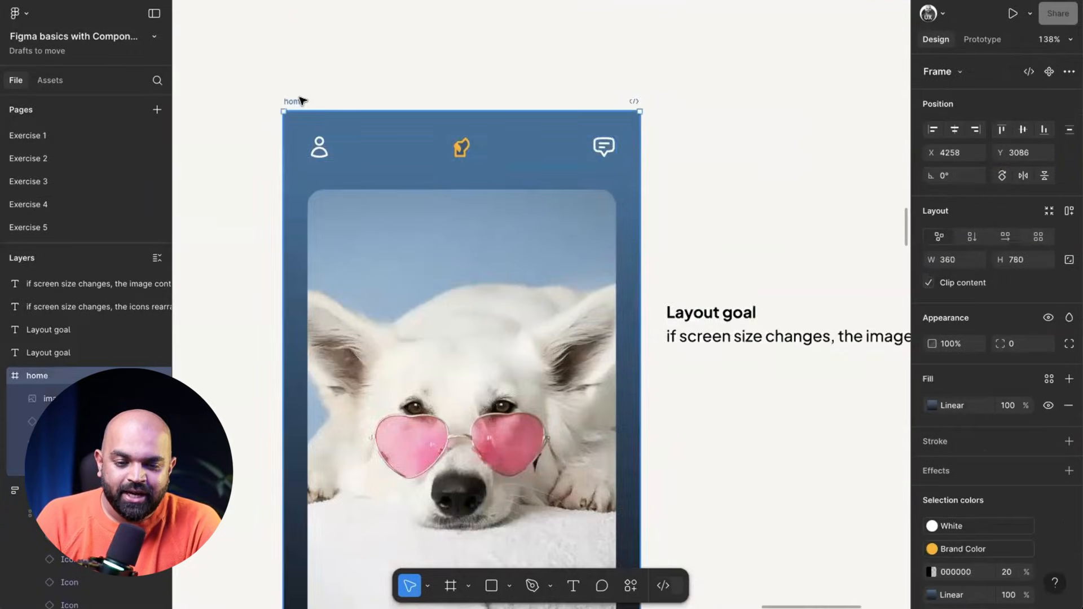
pyautogui.scroll(-5, 300, 101)
pyautogui.moveTo(481, 158); pyautogui.dragTo(435, 206)
pyautogui.hotkey('ctrl', 'z')
# Step: Set the spacing between the icons in the home frame's nav bar to Auto
pyautogui.scroll(4, 404, 137)
pyautogui.click(380, 120)
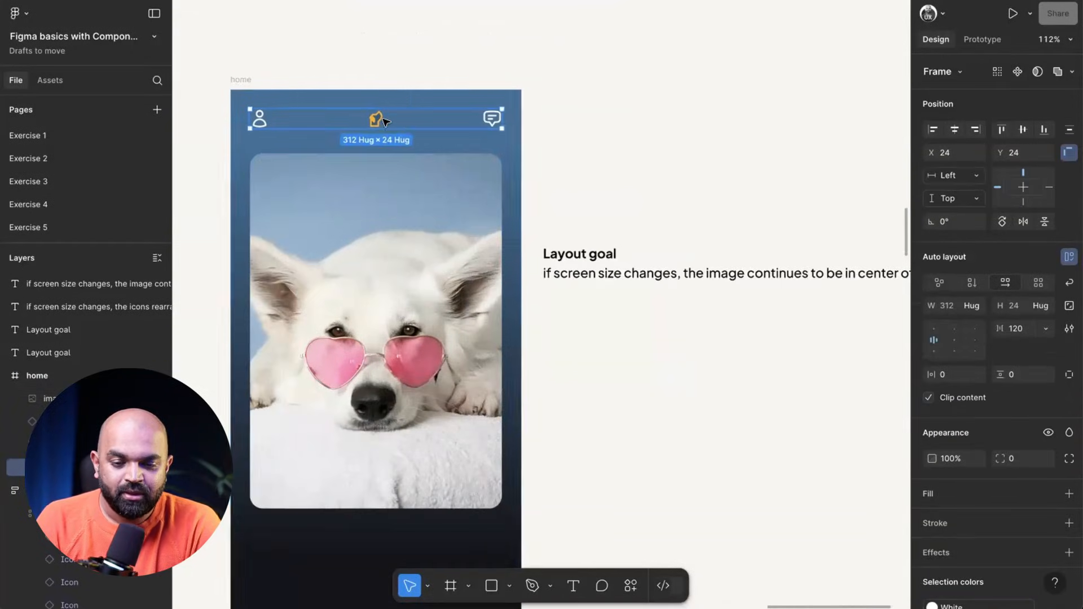
pyautogui.hscroll(-2, 480, 158)
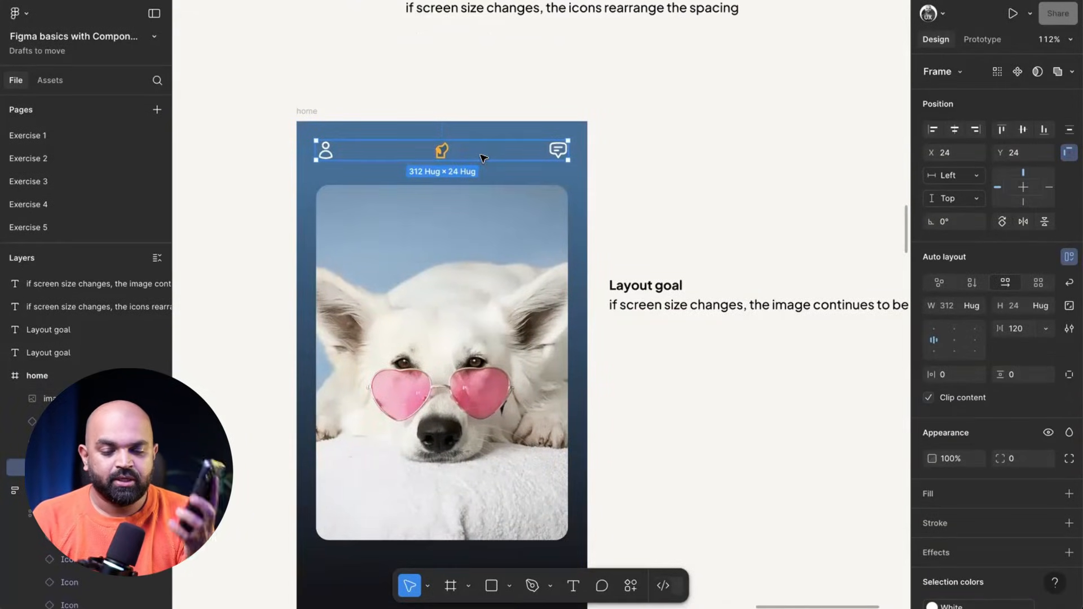
pyautogui.scroll(1, 660, 112)
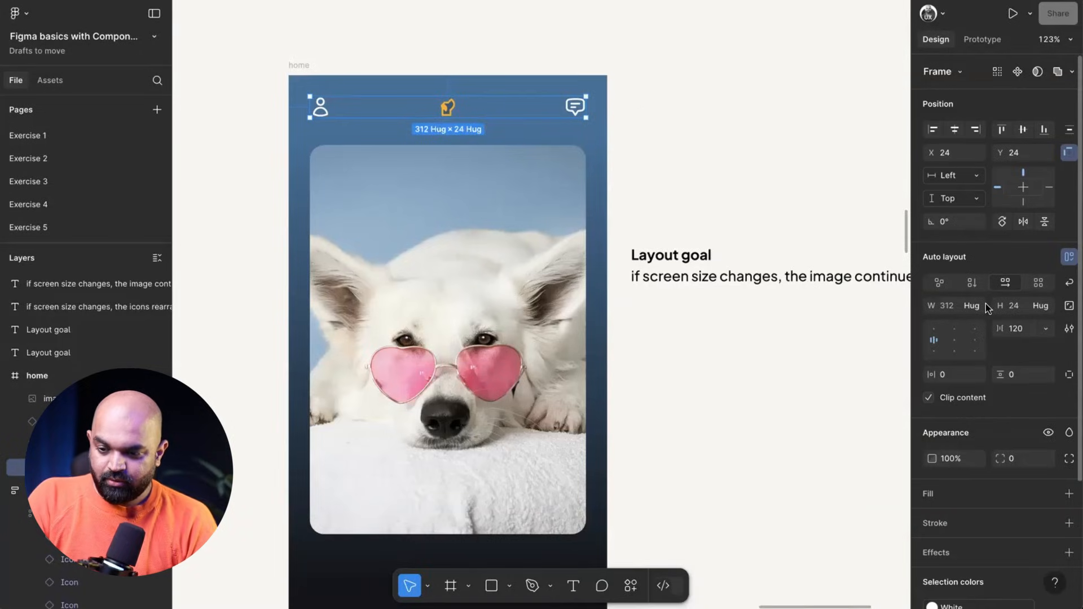
pyautogui.click(1044, 329)
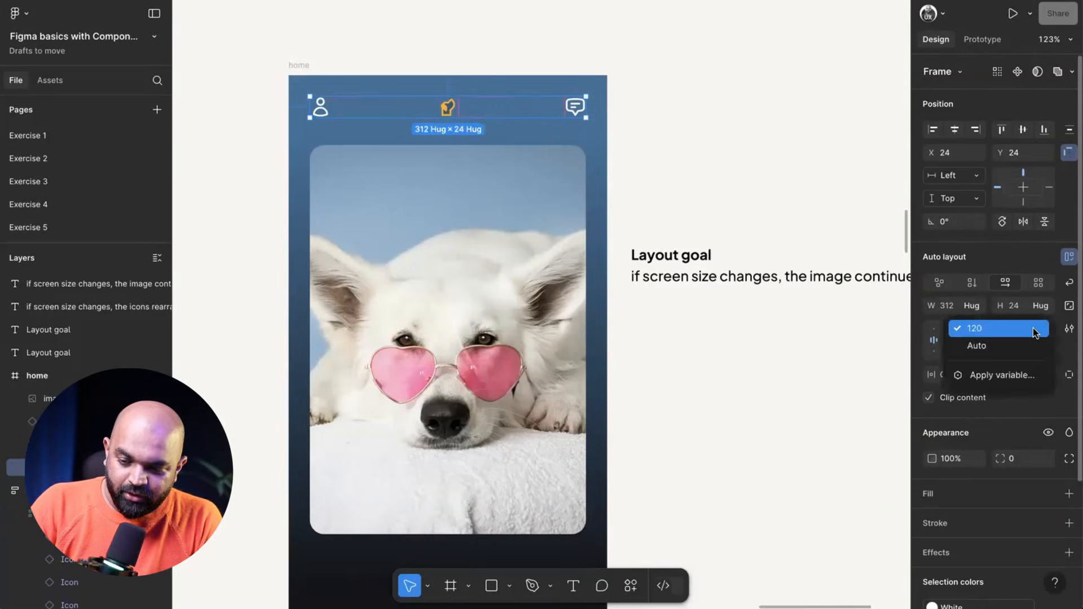
pyautogui.click(1000, 346)
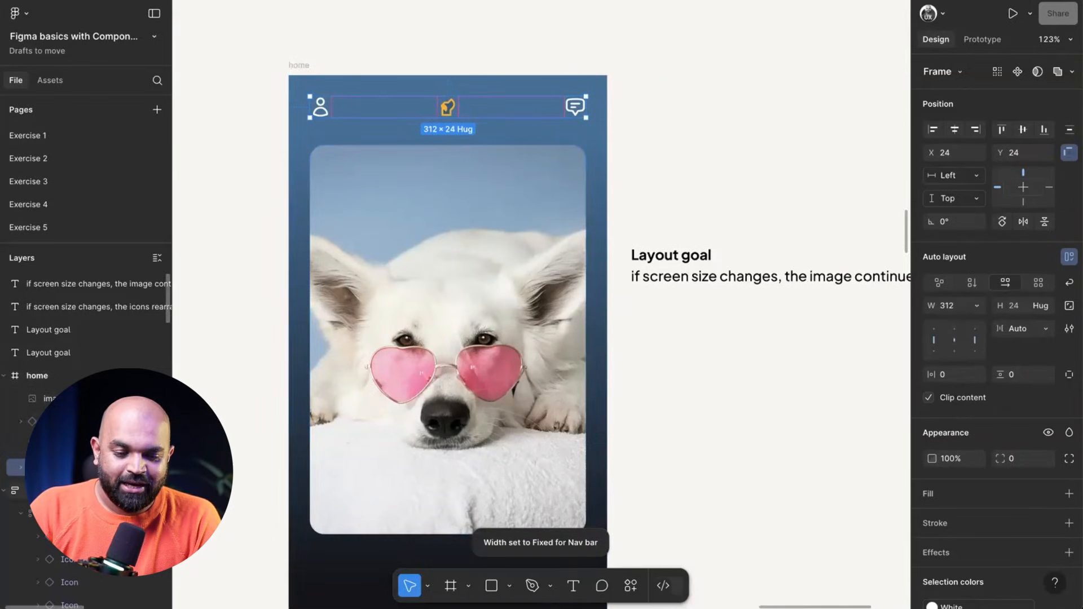
# Step: Check the nav bar's width sizing options and test the home frame's layout by resizing its width
pyautogui.click(976, 306)
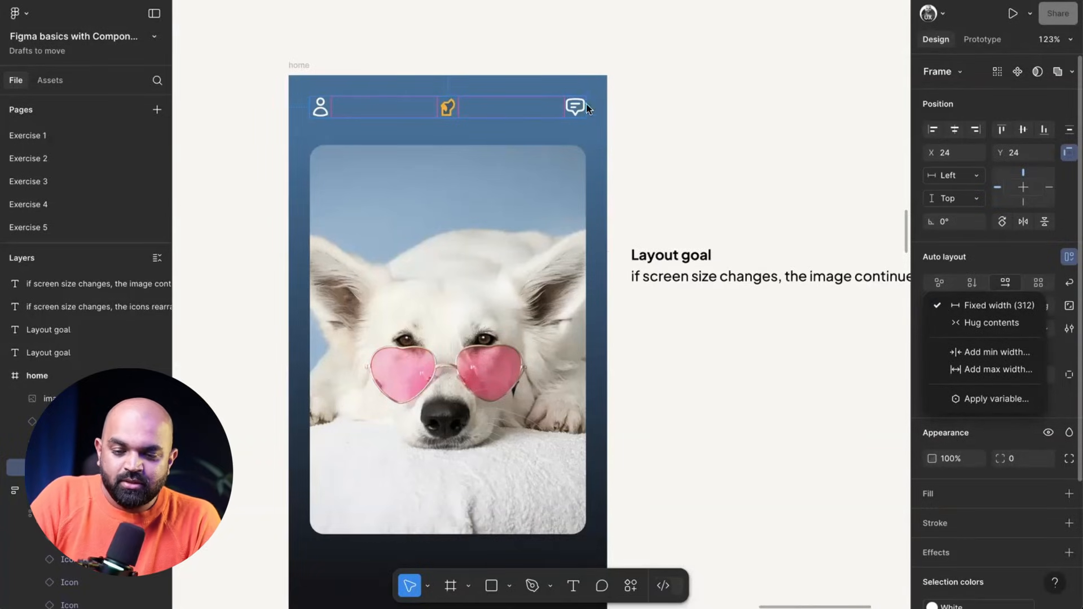
pyautogui.click(301, 65)
pyautogui.scroll(-3, 300, 63)
pyautogui.moveTo(495, 116); pyautogui.dragTo(494, 147)
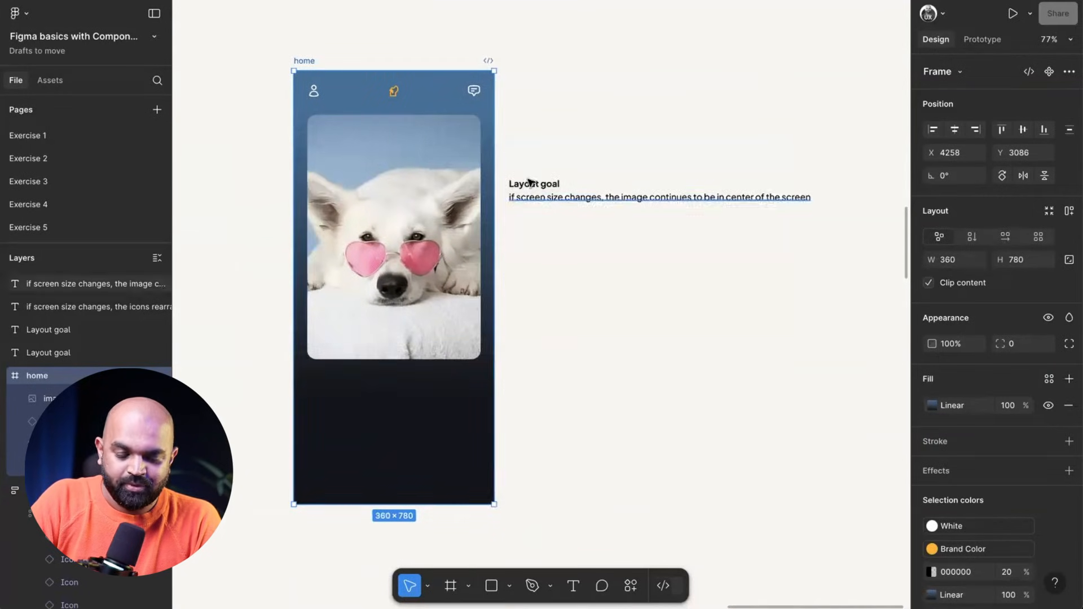
# Step: Add auto layout to the whole home frame
pyautogui.hscroll(-2, 490, 106)
pyautogui.scroll(5, 491, 106)
pyautogui.click(501, 136)
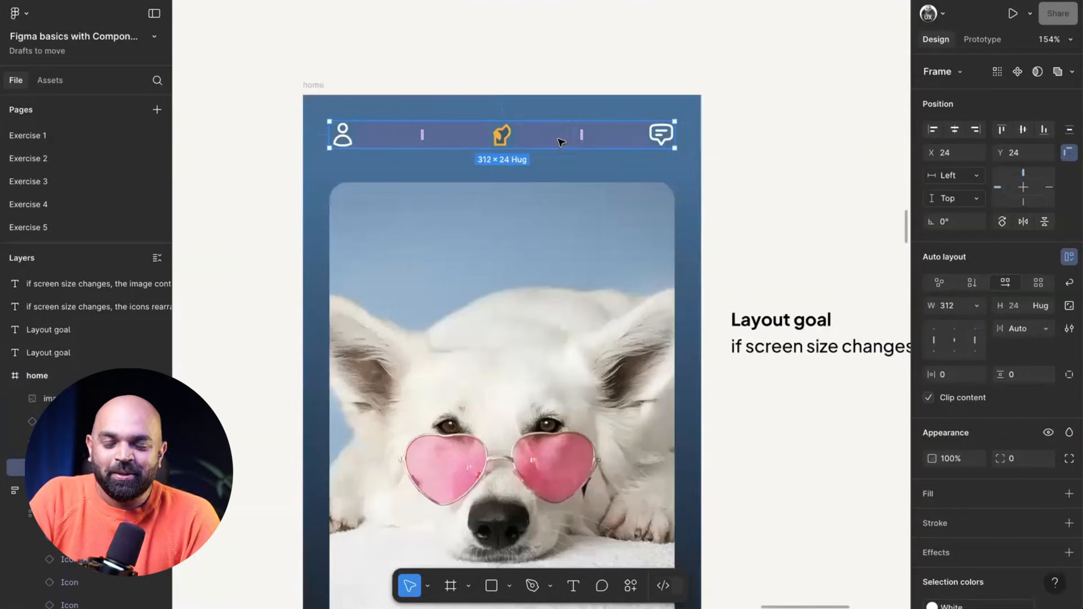
pyautogui.click(339, 77)
pyautogui.click(311, 84)
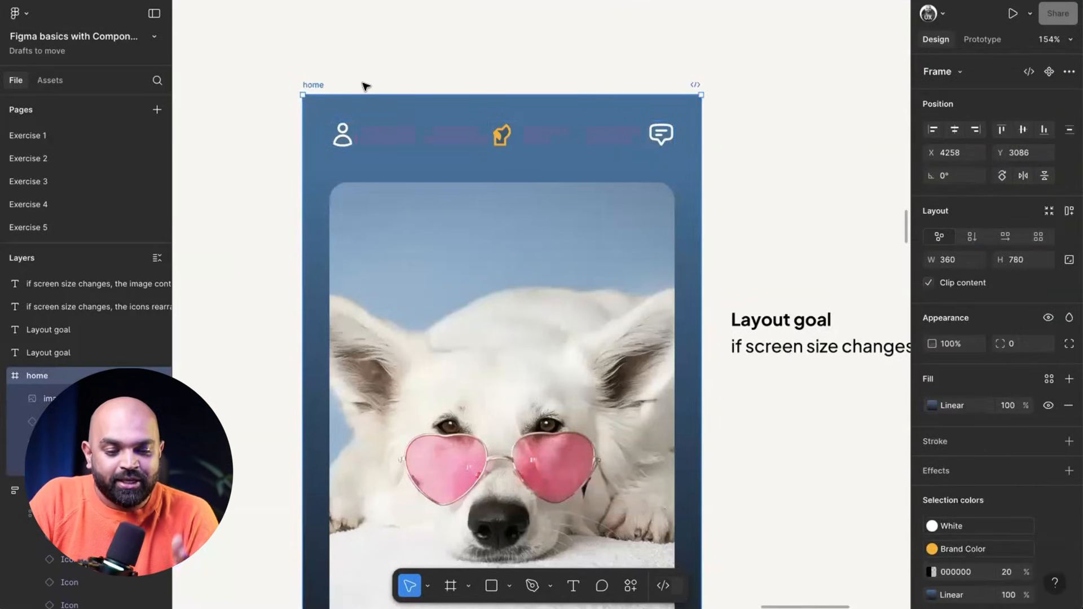
pyautogui.click(1068, 213)
pyautogui.scroll(-5, 635, 181)
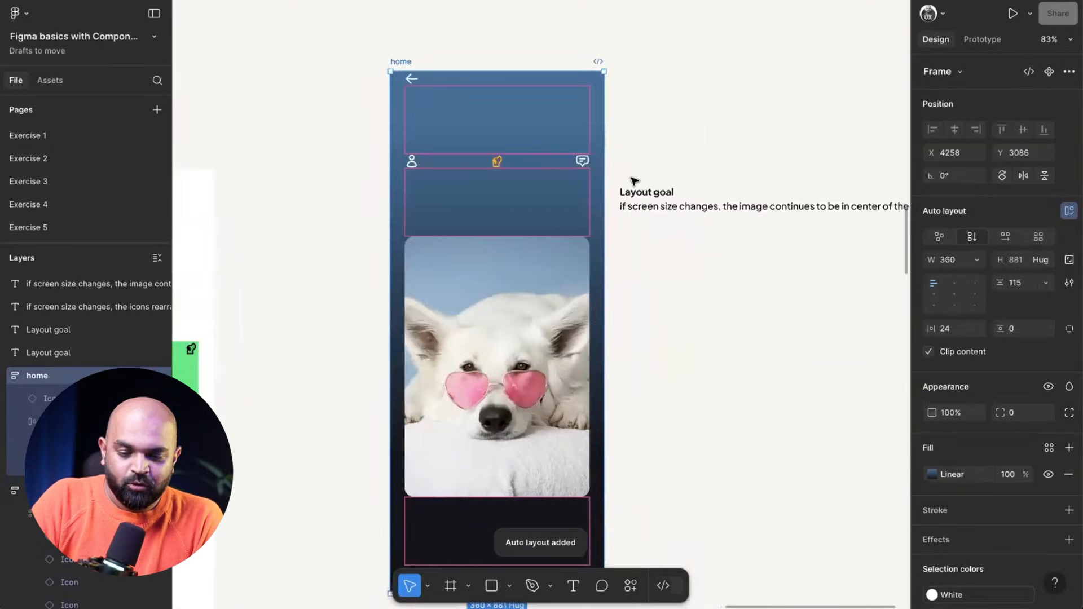
pyautogui.scroll(-1, 633, 180)
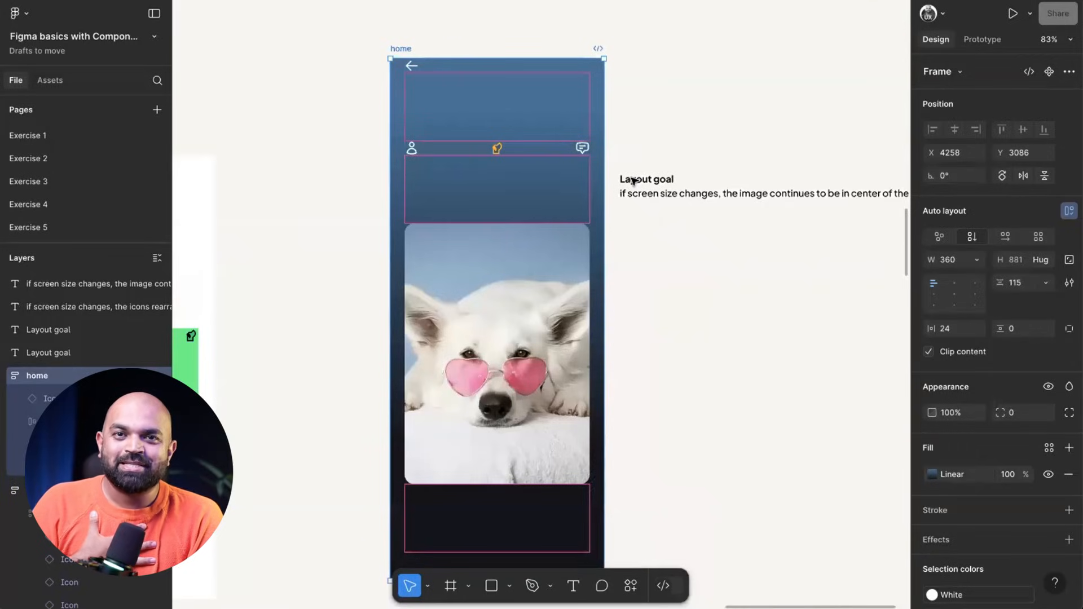
pyautogui.click(693, 108)
pyautogui.scroll(-4, 694, 109)
pyautogui.hscroll(1, 693, 108)
pyautogui.scroll(6, 597, 77)
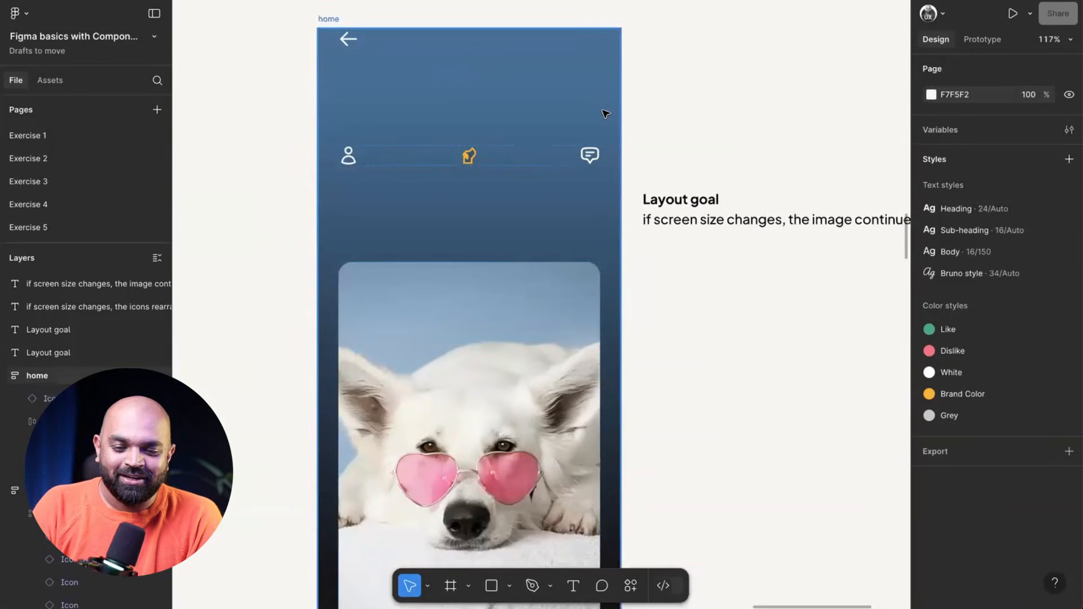
pyautogui.scroll(2, 604, 111)
pyautogui.hscroll(-2, 605, 111)
pyautogui.scroll(1, 606, 114)
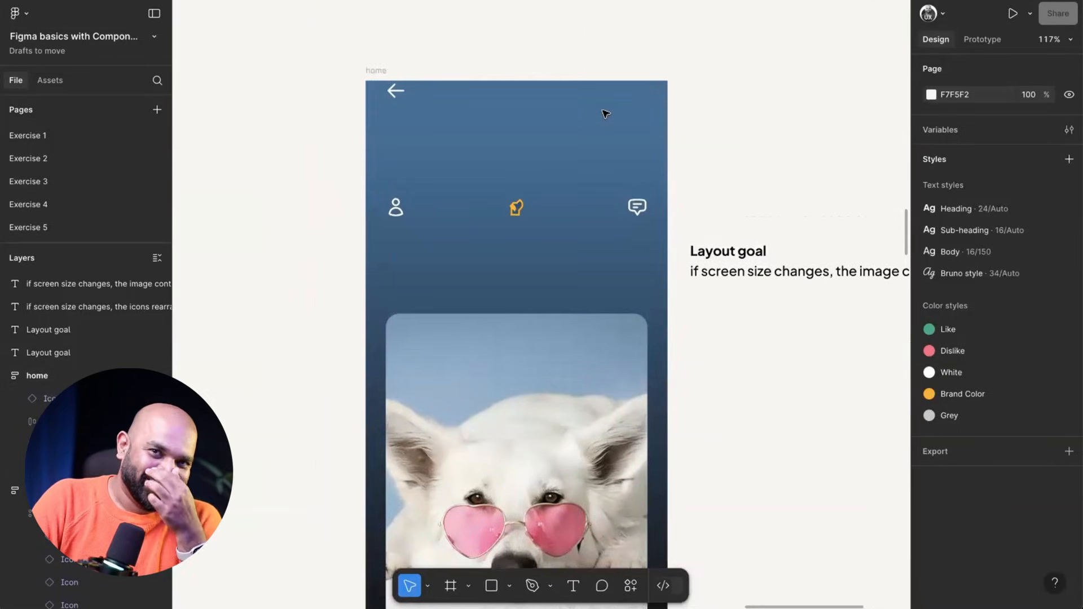
pyautogui.scroll(-5, 607, 114)
pyautogui.hscroll(-2, 586, 113)
pyautogui.scroll(4, 566, 110)
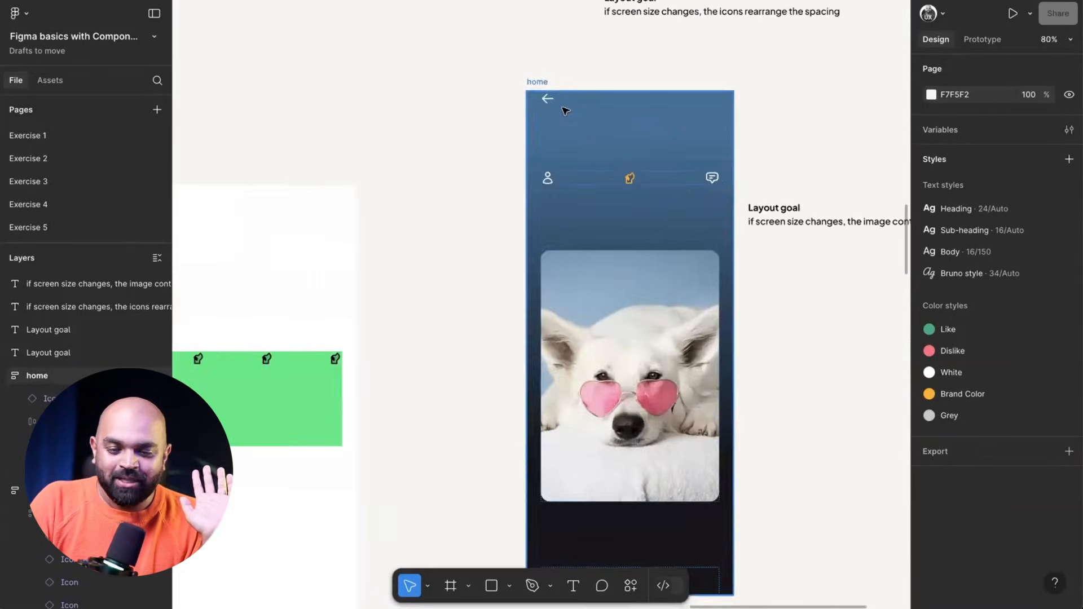
# Step: Delete the back arrow icon above the nav bar in the home frame
pyautogui.scroll(5, 566, 110)
pyautogui.click(550, 109)
pyautogui.scroll(-3, 550, 108)
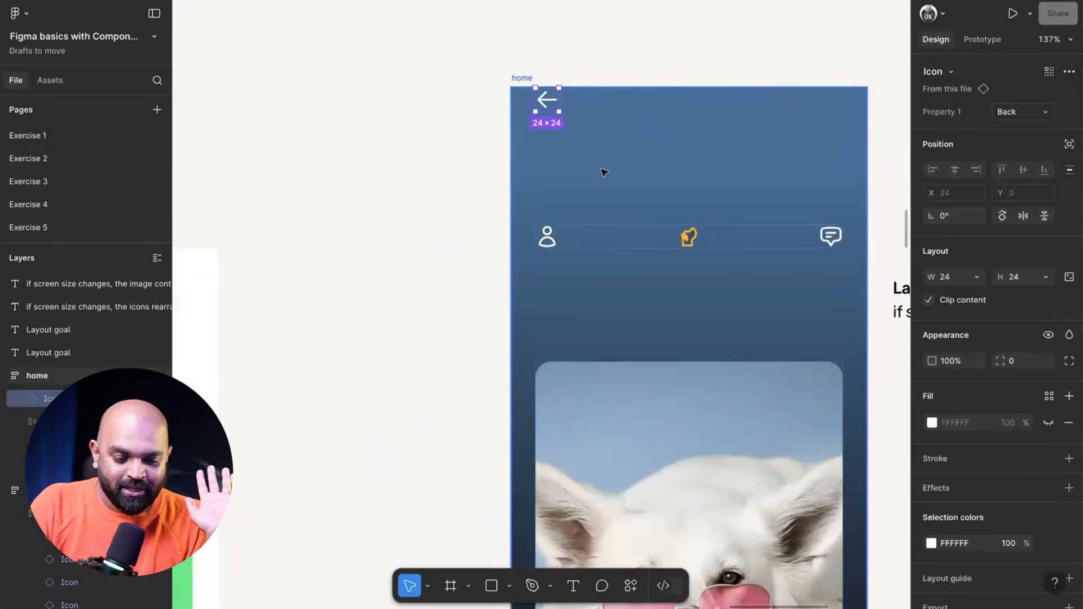
pyautogui.press('Delete')
pyautogui.scroll(-4, 602, 106)
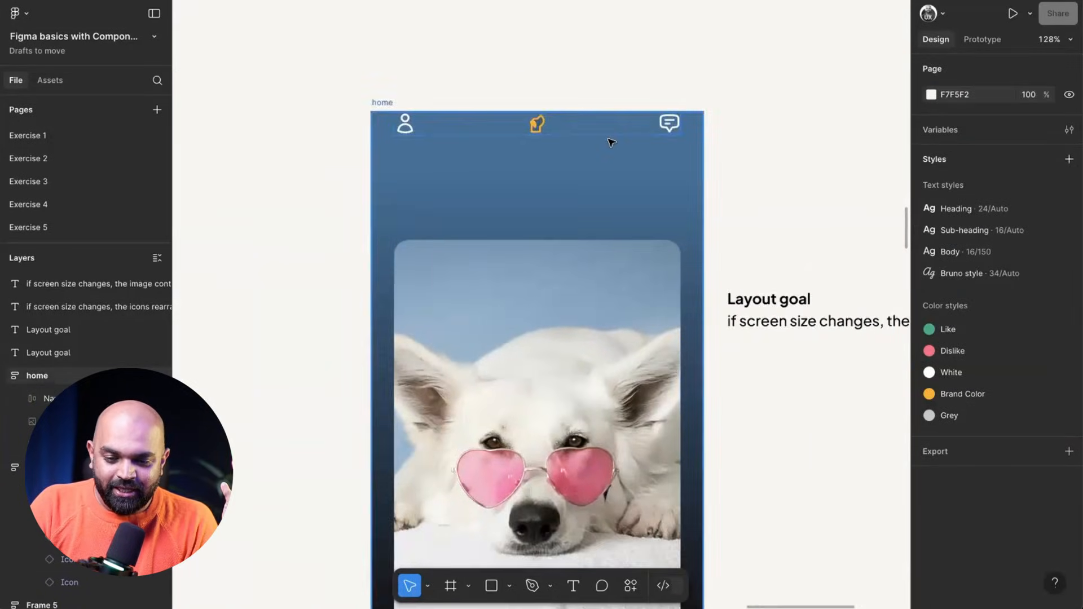
# Step: Move the note about the icons rearranging their spacing closer to the home frame, away from its heading
pyautogui.click(561, 131)
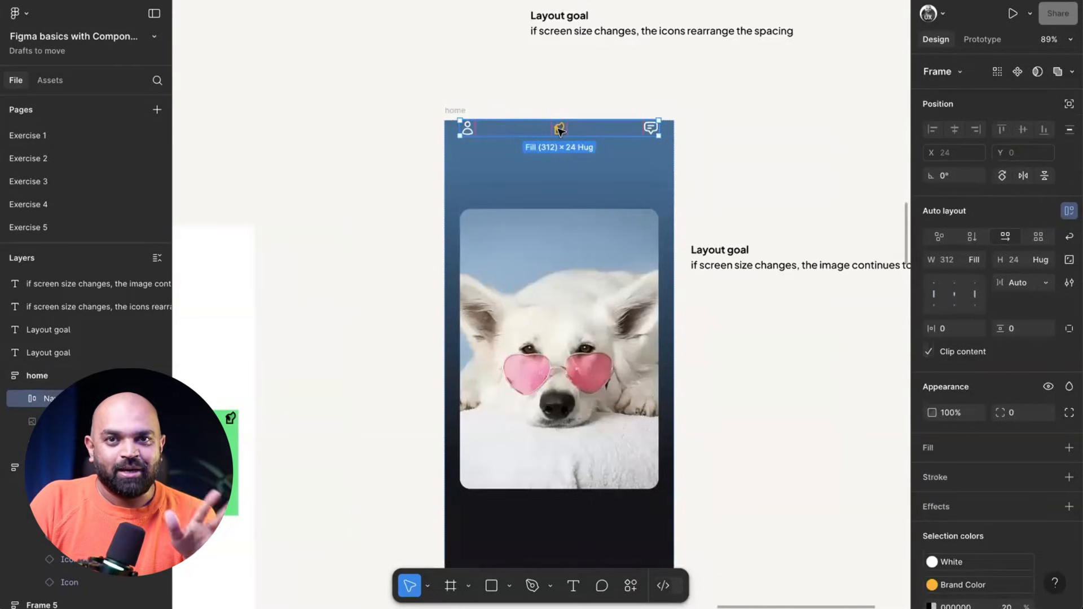
pyautogui.scroll(5, 560, 131)
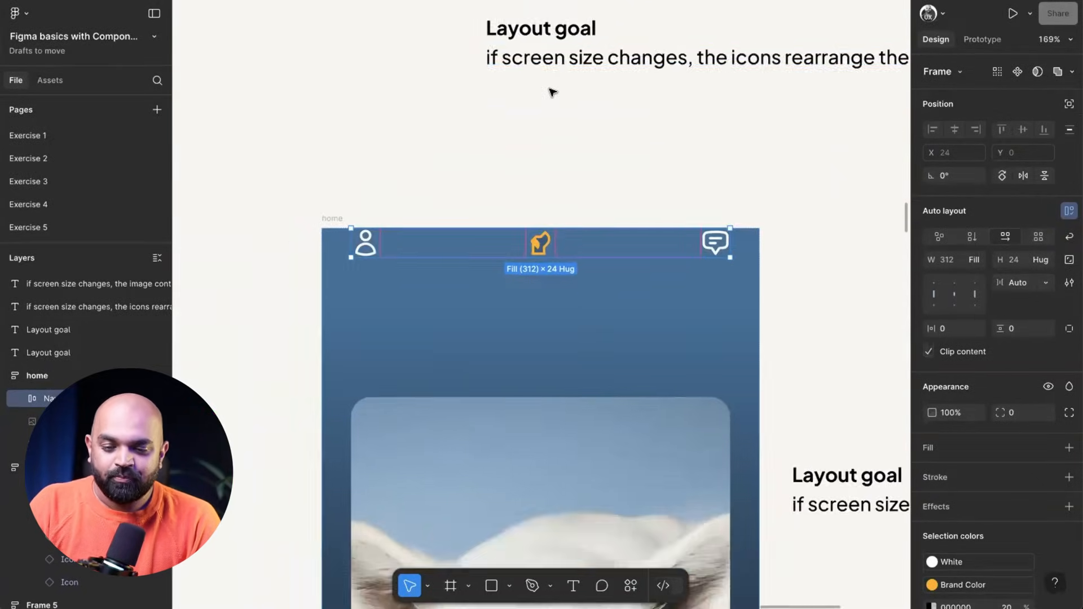
pyautogui.click(680, 103)
pyautogui.scroll(-3, 660, 116)
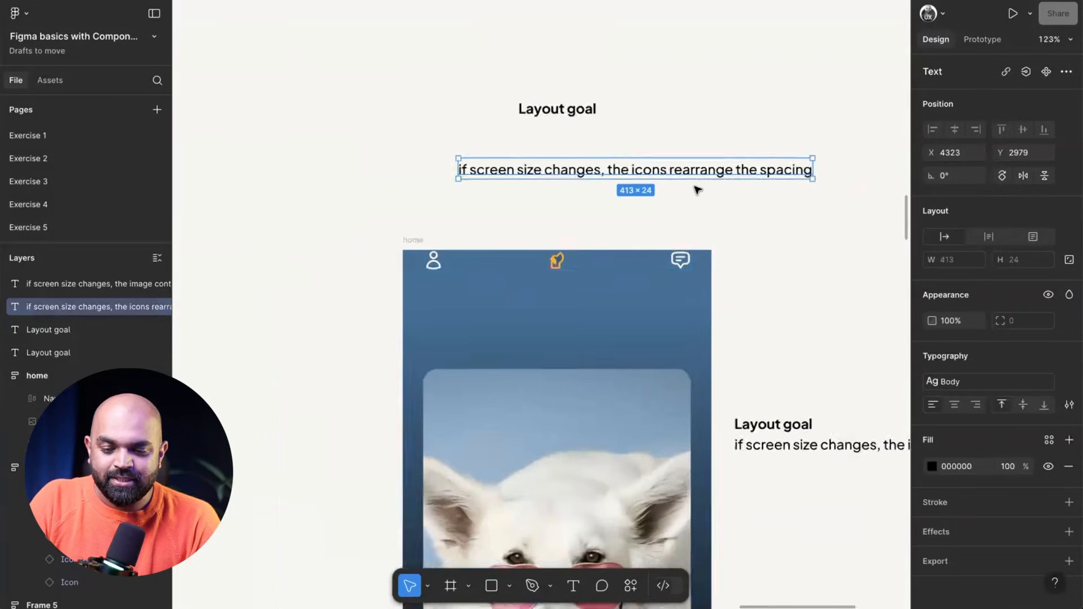
# Step: Set the nav bar's width to Fill container
pyautogui.click(579, 269)
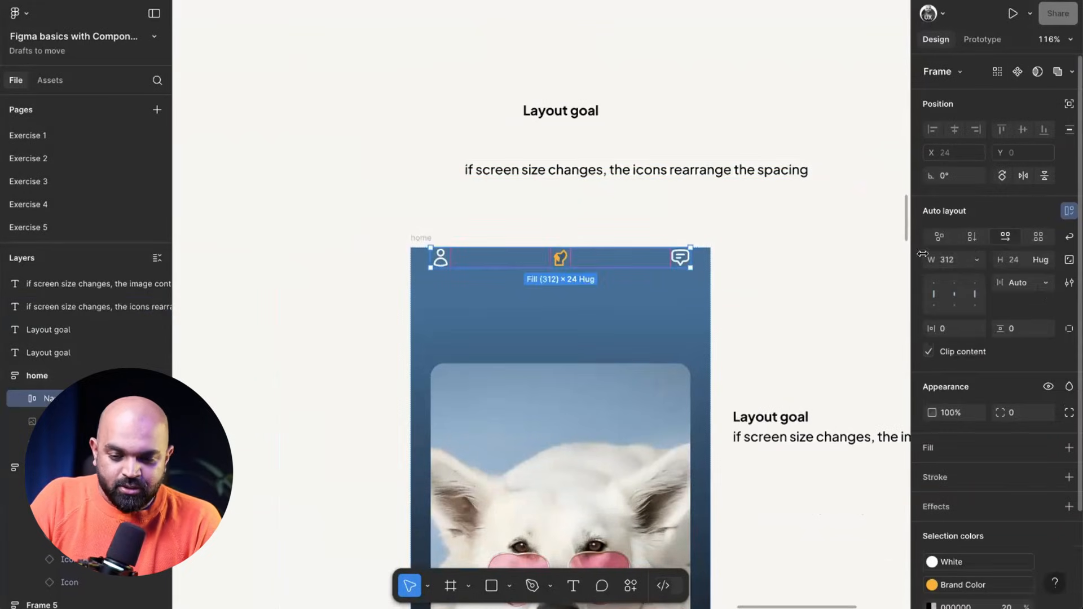
pyautogui.click(982, 261)
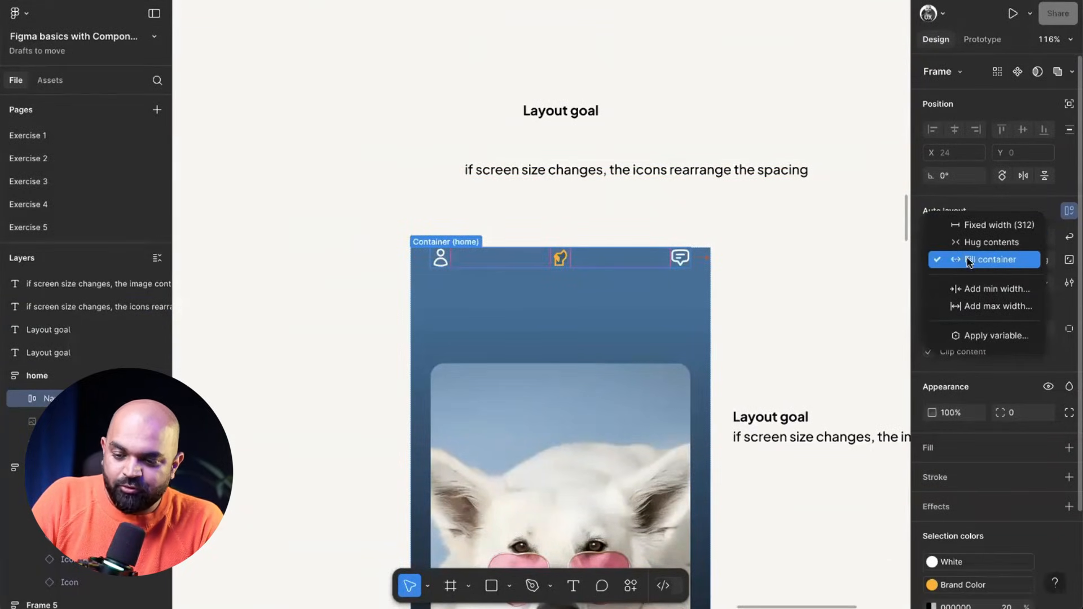
pyautogui.click(973, 262)
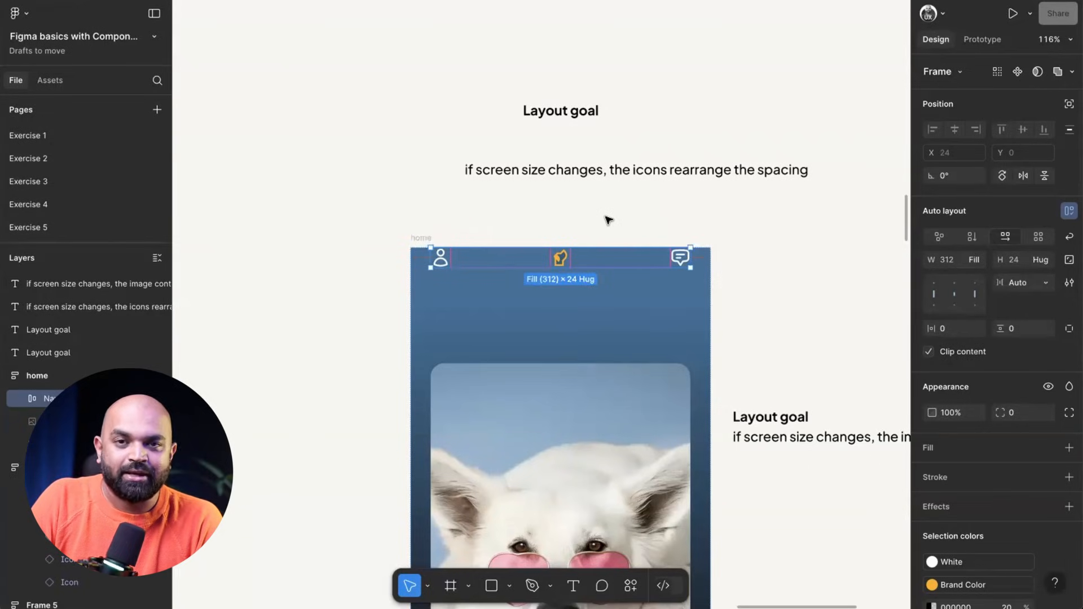
# Step: Resize the home frame to a width of about 355 to test how the nav bar icons respond
pyautogui.scroll(-5, 608, 220)
pyautogui.click(467, 202)
pyautogui.moveTo(641, 249); pyautogui.dragTo(640, 276)
pyautogui.scroll(5, 582, 211)
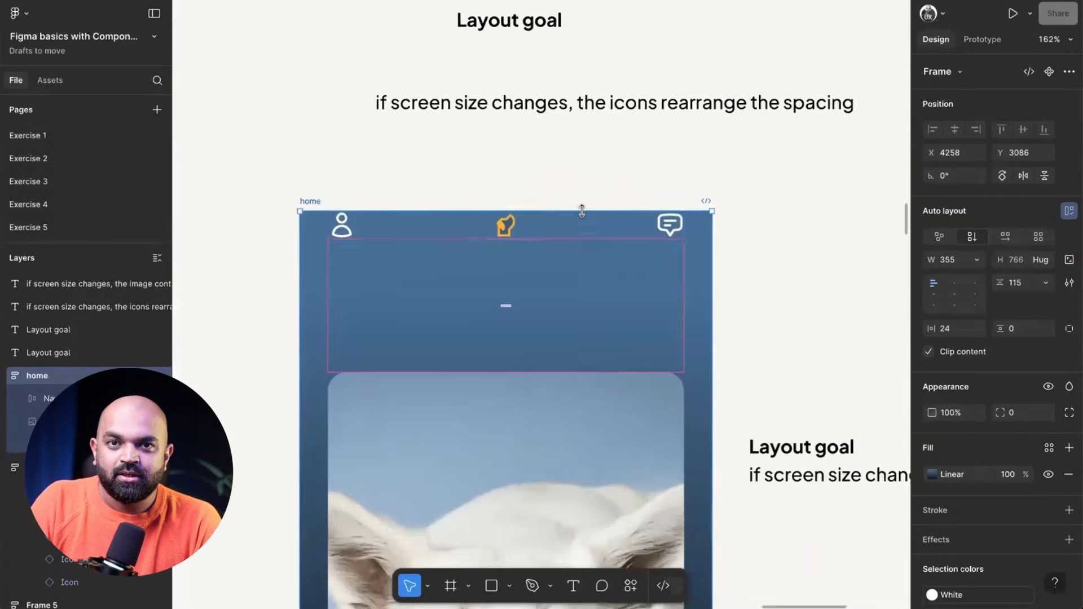
# Step: Set the dog image's width in the home frame to Fixed width (307)
pyautogui.scroll(-4, 621, 247)
pyautogui.scroll(-5, 641, 273)
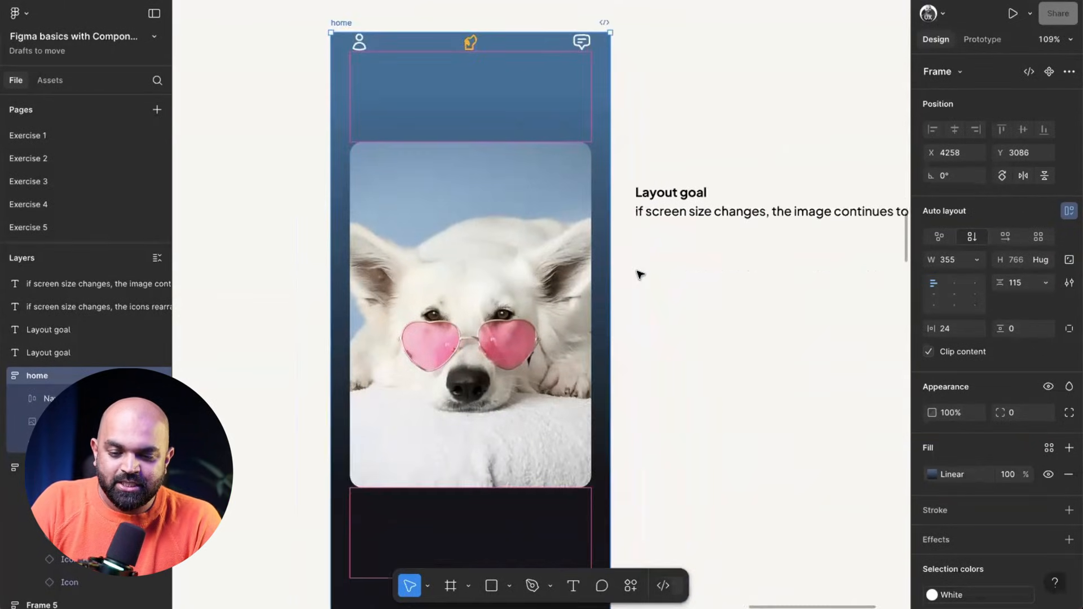
pyautogui.click(513, 189)
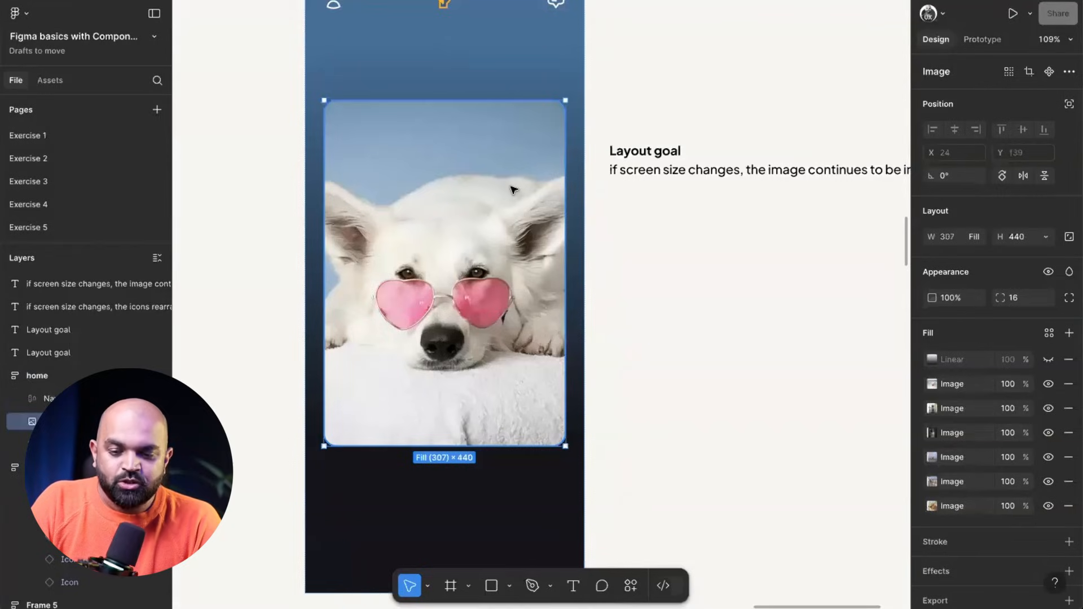
pyautogui.scroll(-5, 513, 189)
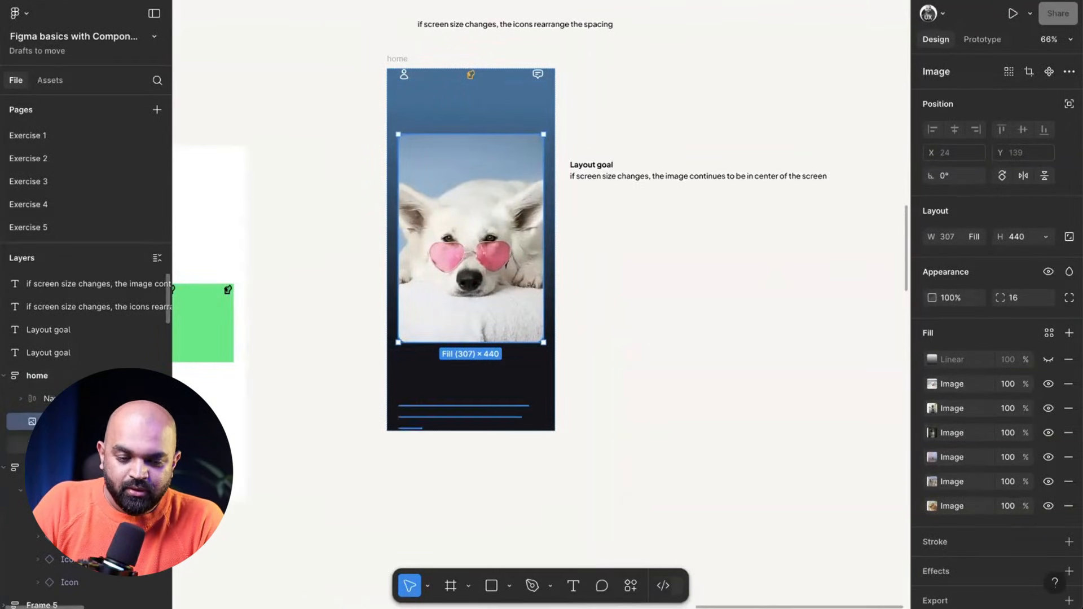
pyautogui.click(977, 238)
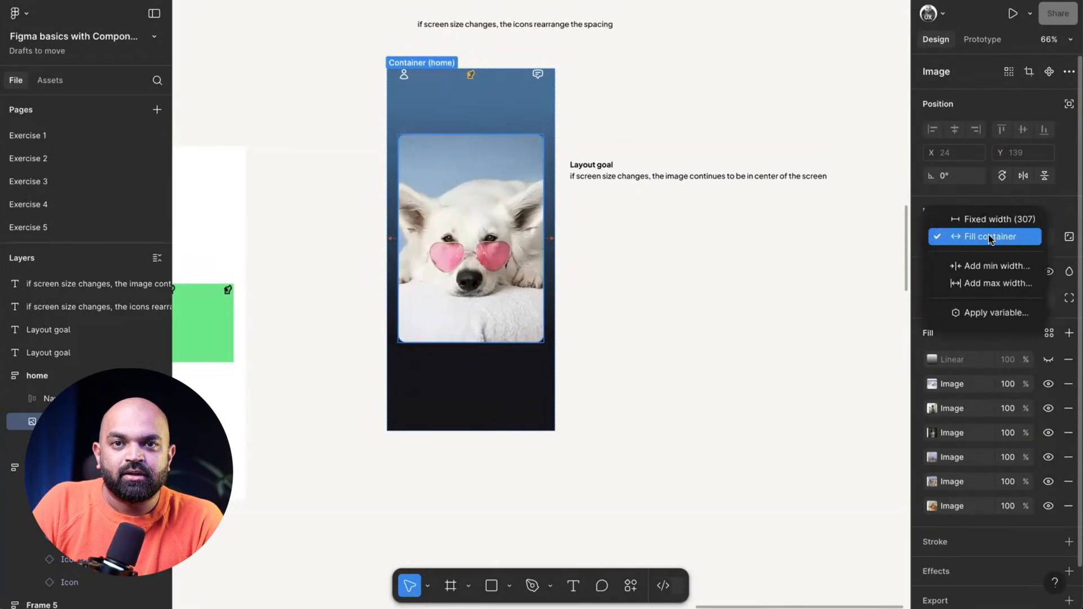
pyautogui.click(982, 220)
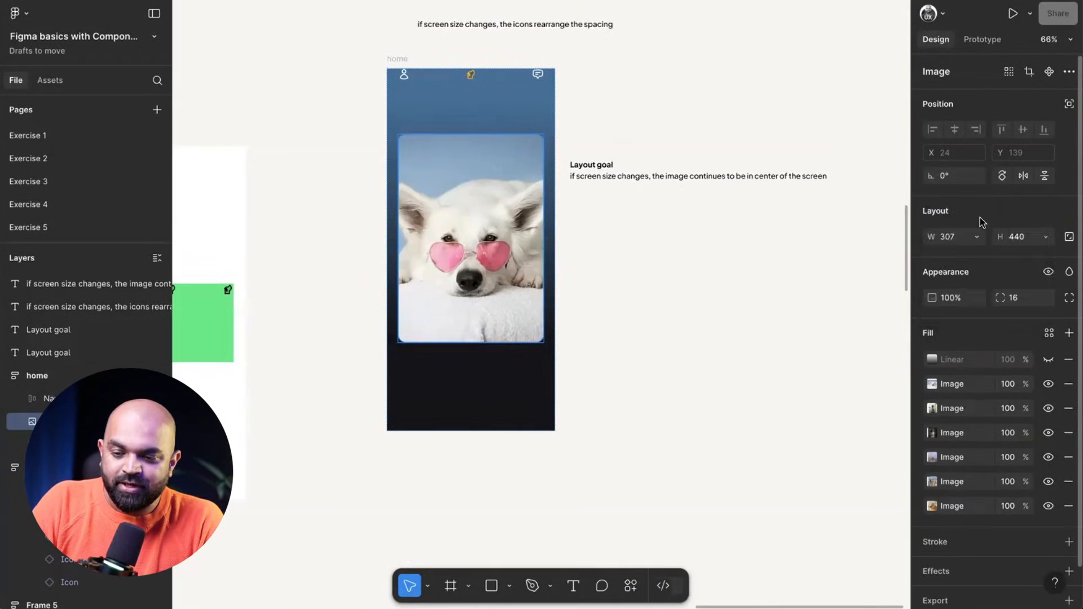
# Step: Widen the home frame to about 764 to test how the fixed-width image is positioned, and undo the resize
pyautogui.click(621, 303)
pyautogui.scroll(3, 621, 303)
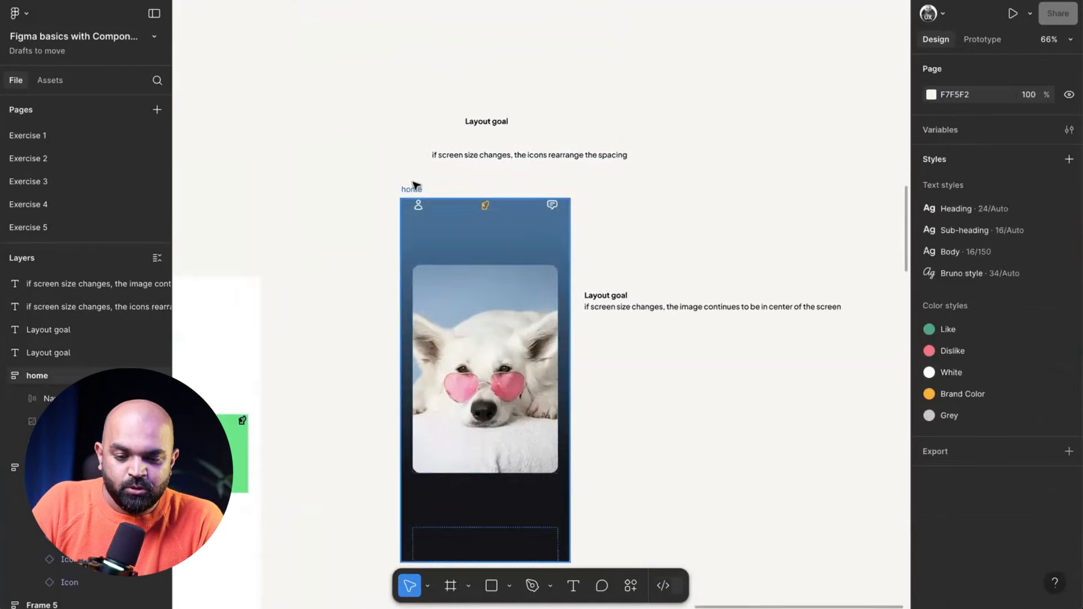
pyautogui.click(411, 187)
pyautogui.scroll(-3, 512, 211)
pyautogui.moveTo(536, 226)
pyautogui.mouseDown()
pyautogui.moveTo(851, 220)
pyautogui.moveTo(662, 220)
pyautogui.moveTo(542, 240)
pyautogui.mouseUp()
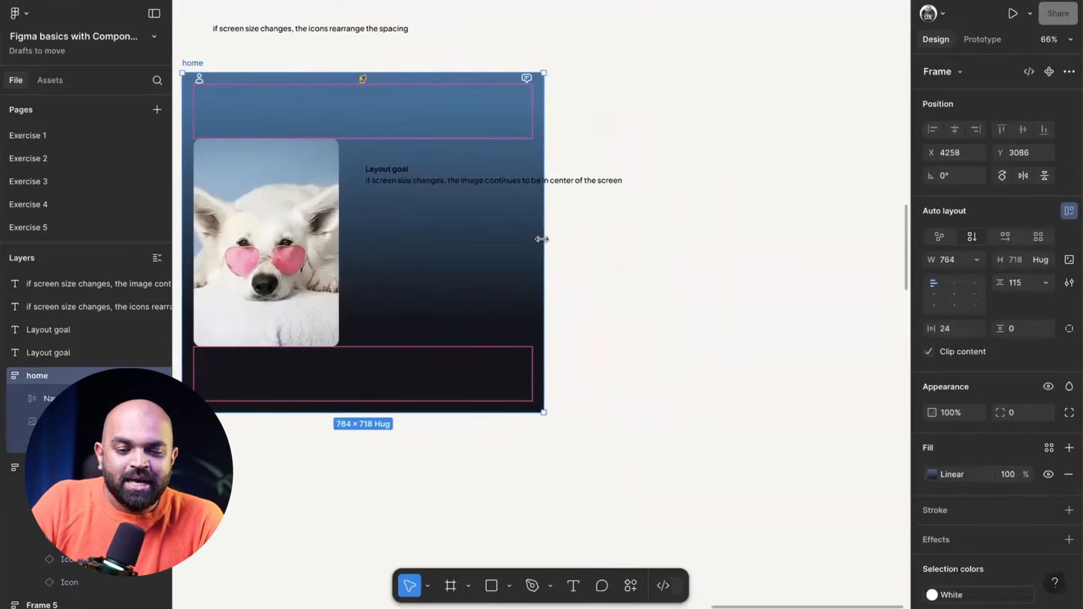
pyautogui.hscroll(-5, 544, 240)
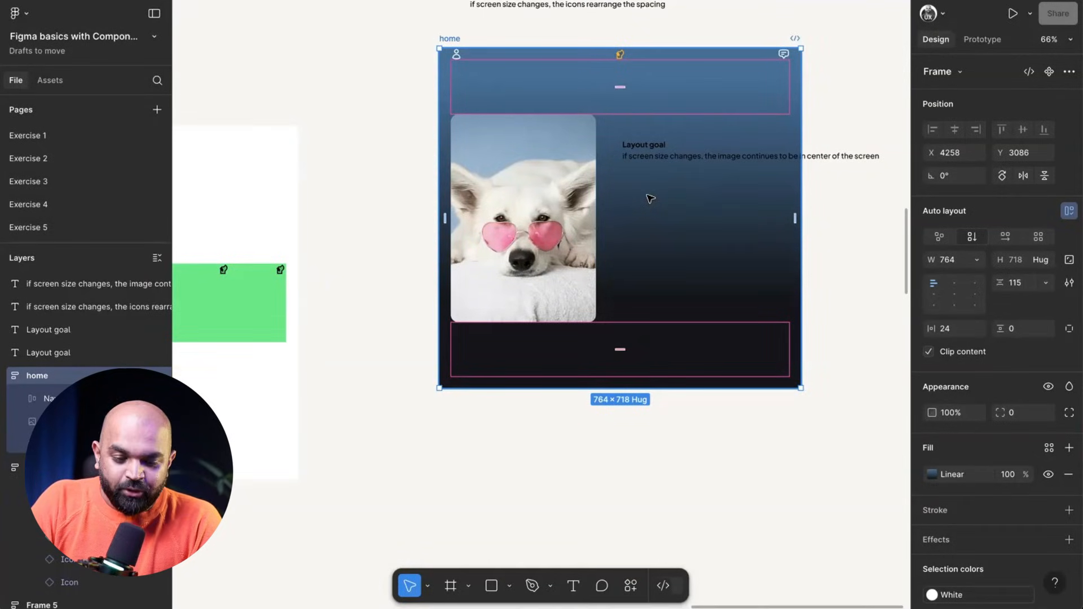
pyautogui.hotkey('ctrl', 'z')
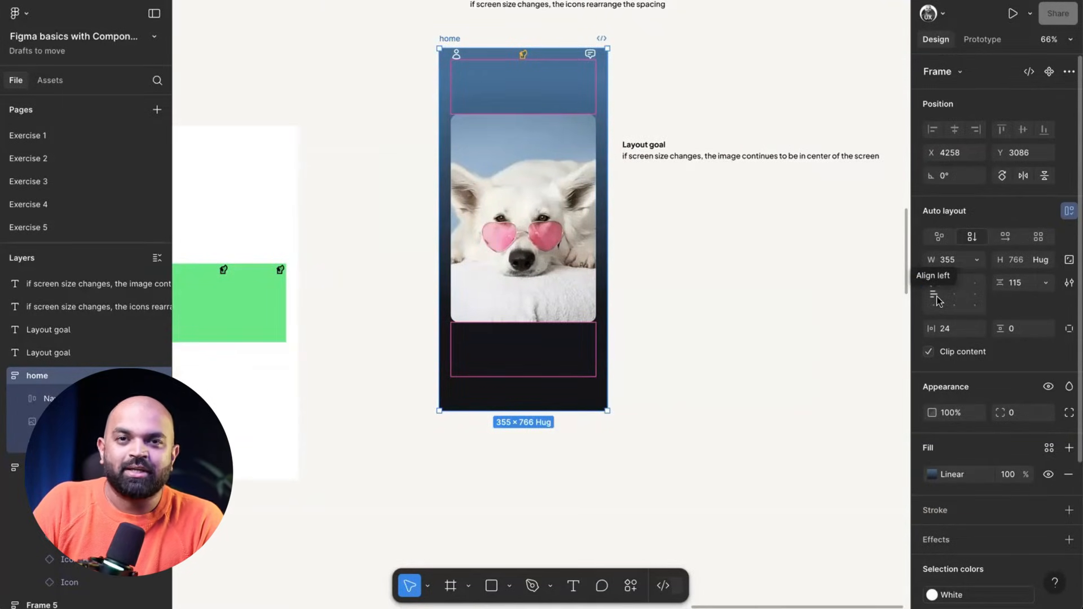
# Step: Set the home frame's auto layout alignment to center and test it by resizing the frame's width
pyautogui.click(956, 294)
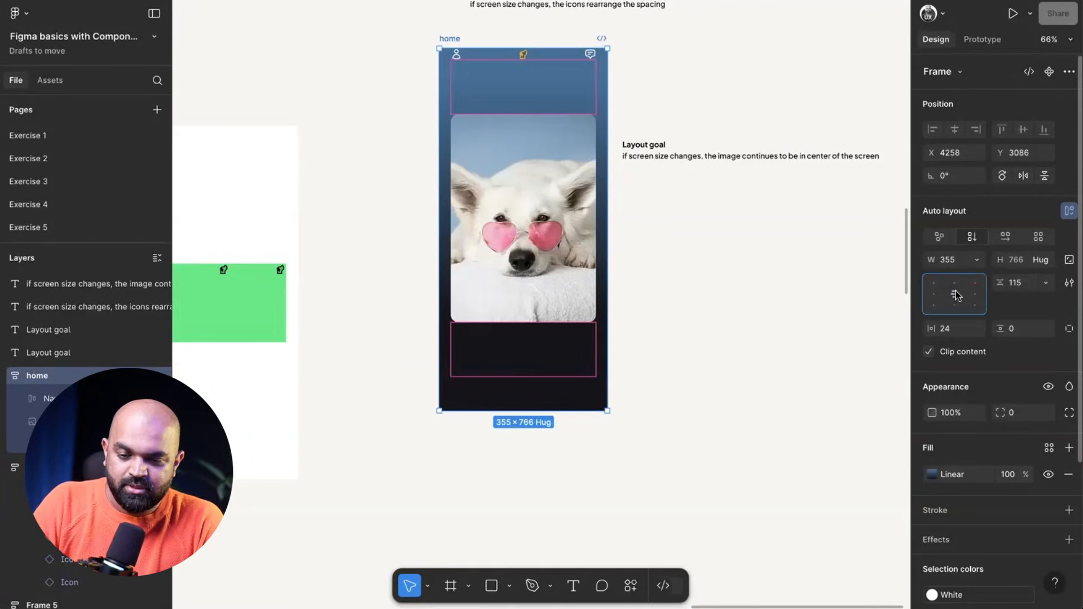
pyautogui.scroll(2, 571, 104)
pyautogui.click(432, 77)
pyautogui.moveTo(579, 131)
pyautogui.mouseDown()
pyautogui.moveTo(874, 133)
pyautogui.moveTo(554, 136)
pyautogui.moveTo(865, 137)
pyautogui.moveTo(576, 150)
pyautogui.moveTo(794, 144)
pyautogui.moveTo(561, 160)
pyautogui.moveTo(682, 135)
pyautogui.moveTo(575, 153)
pyautogui.mouseUp()
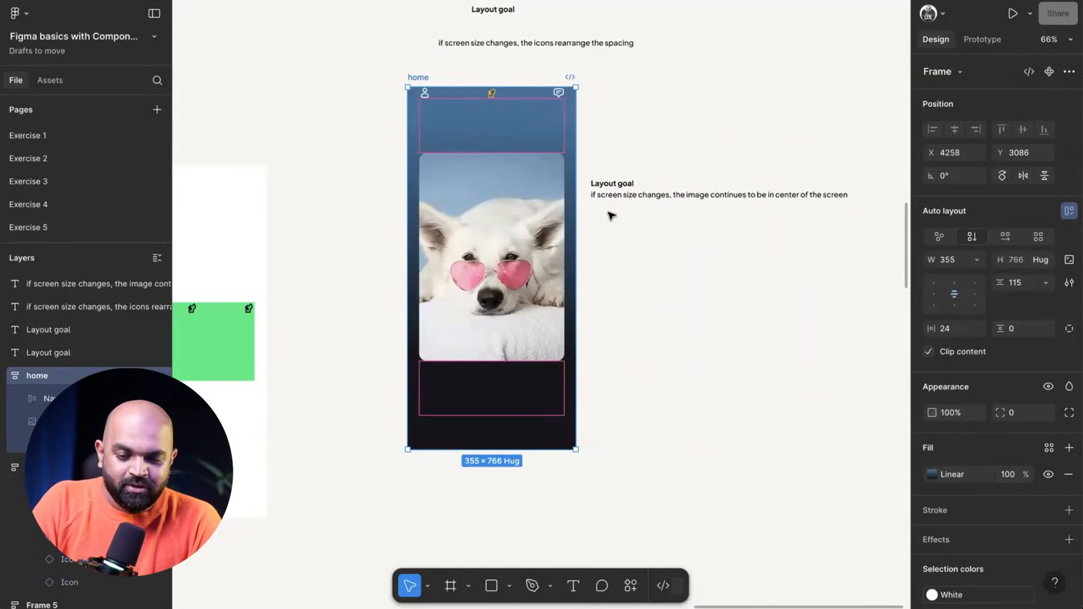
# Step: Set the home frame's vertical padding to 40
pyautogui.scroll(5, 609, 161)
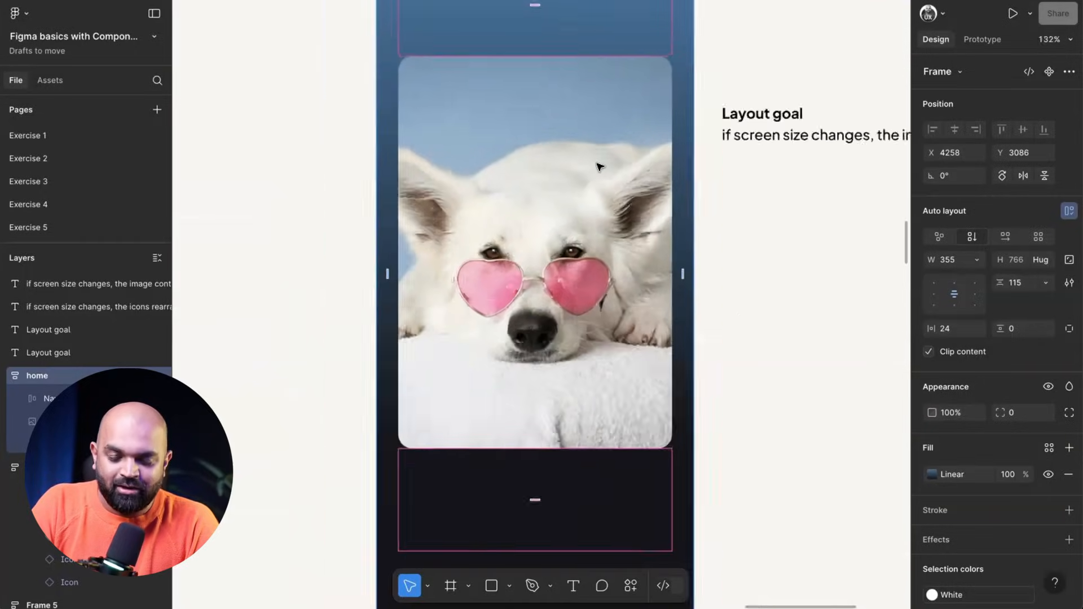
pyautogui.scroll(5, 599, 167)
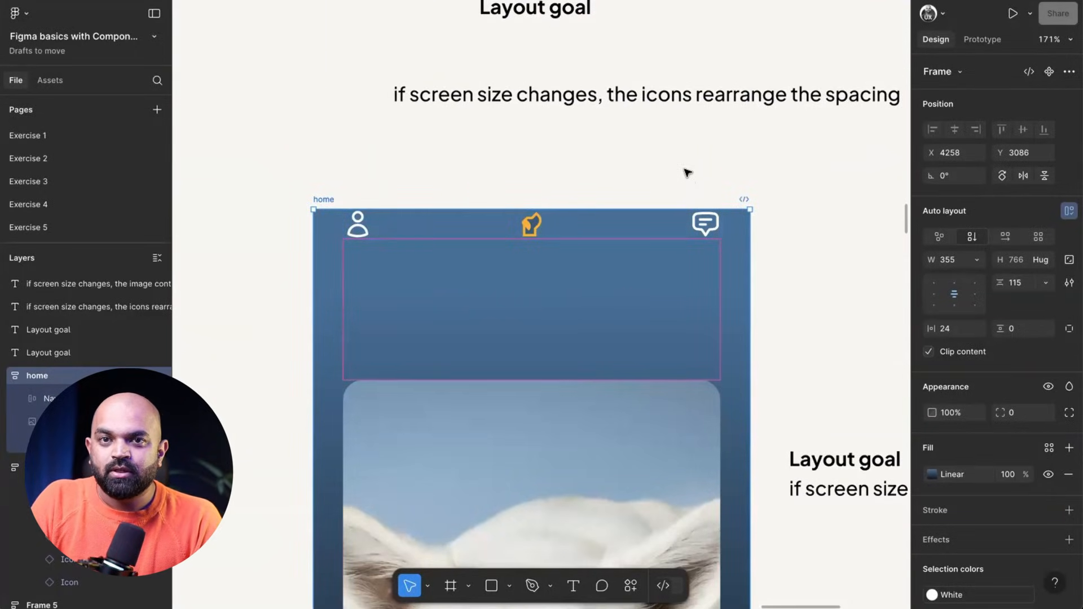
pyautogui.scroll(-5, 687, 173)
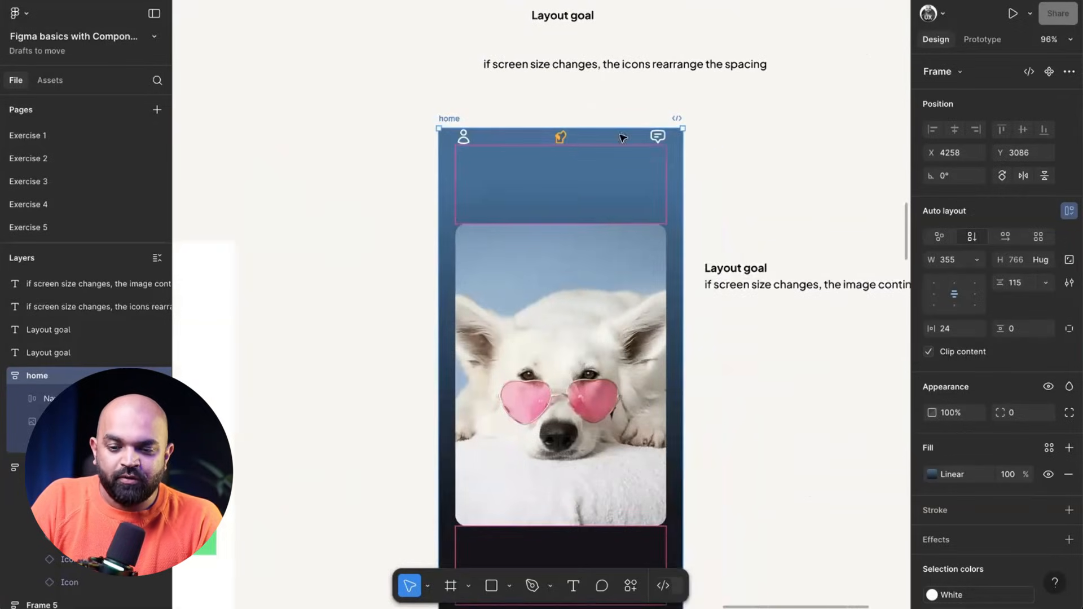
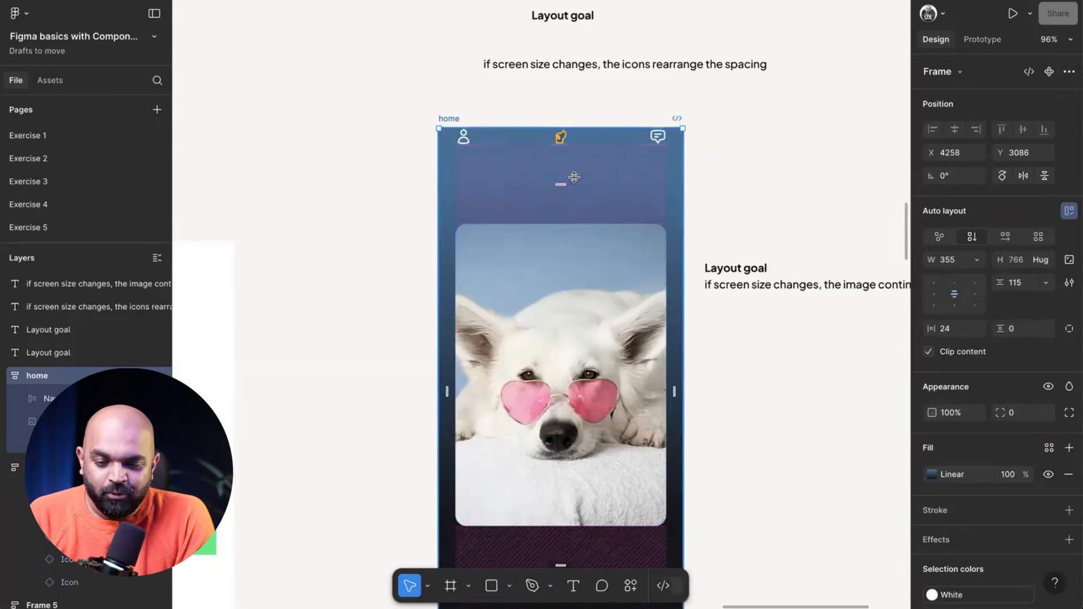
pyautogui.scroll(-4, 589, 304)
pyautogui.scroll(4, 589, 304)
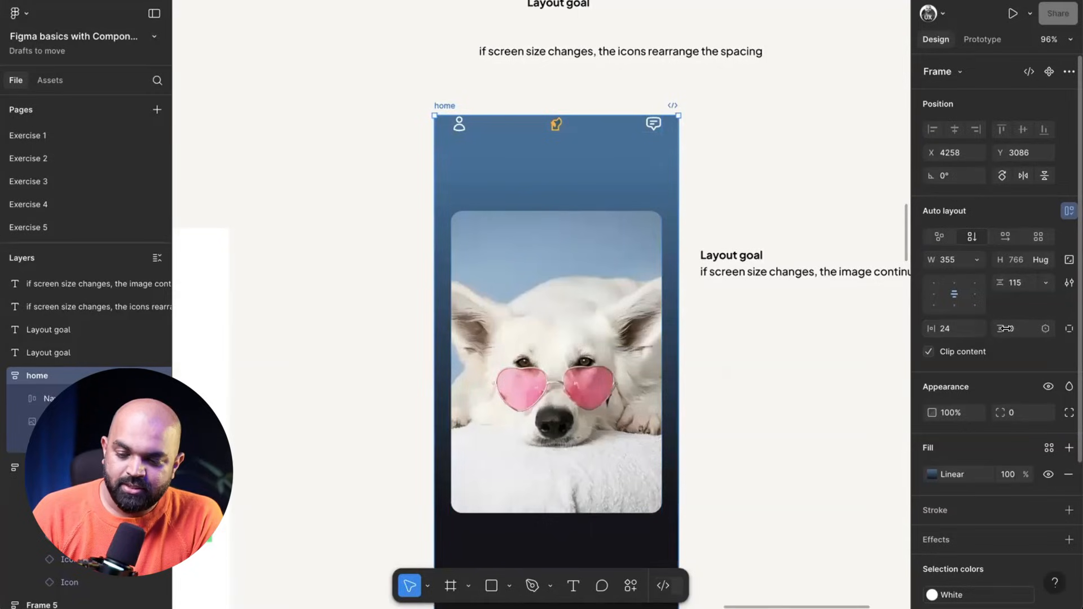
pyautogui.click(1026, 333)
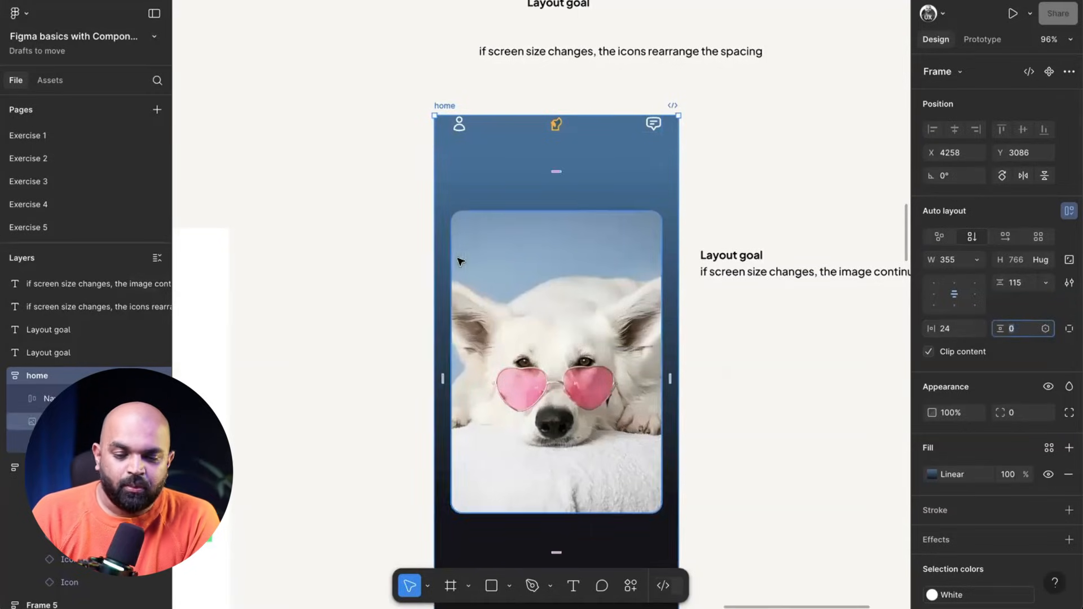
pyautogui.hscroll(-12, 447, 266)
pyautogui.hscroll(12, 448, 266)
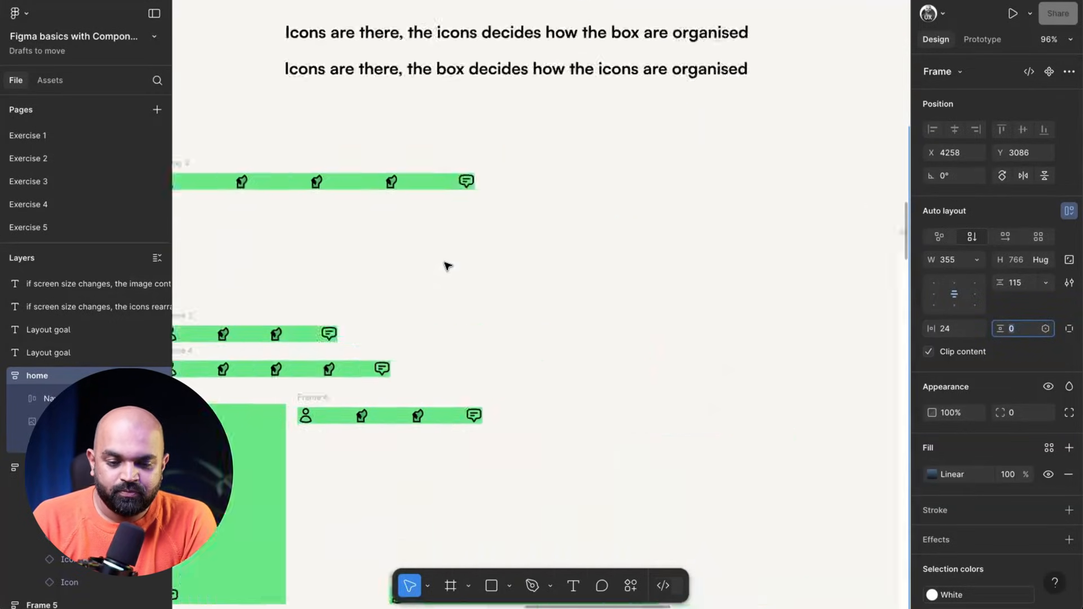
pyautogui.scroll(5, 675, 222)
pyautogui.scroll(-2, 660, 179)
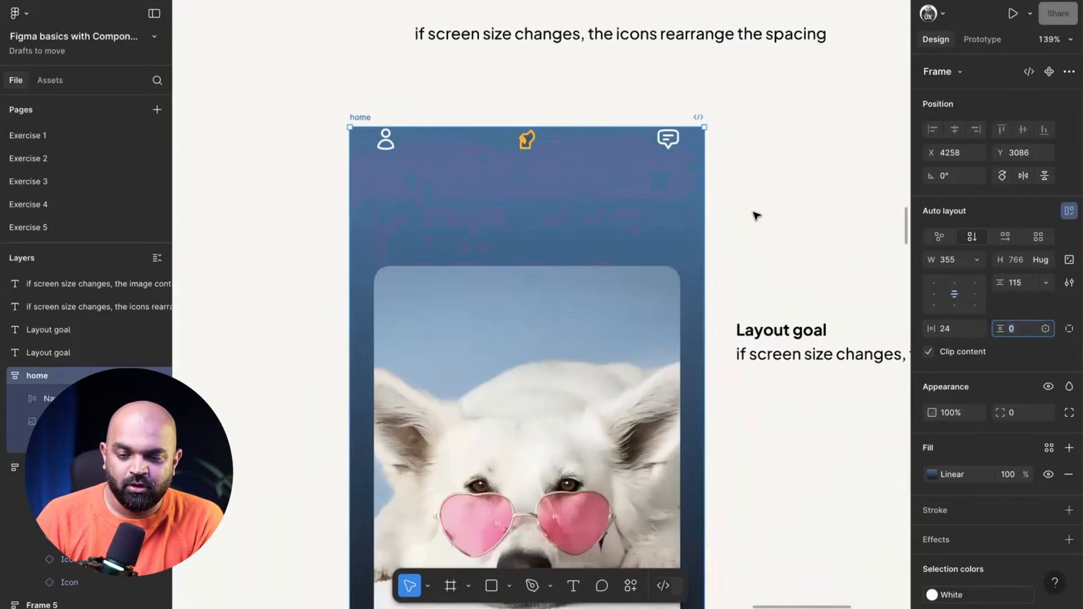
pyautogui.write('40')
pyautogui.press('Return')
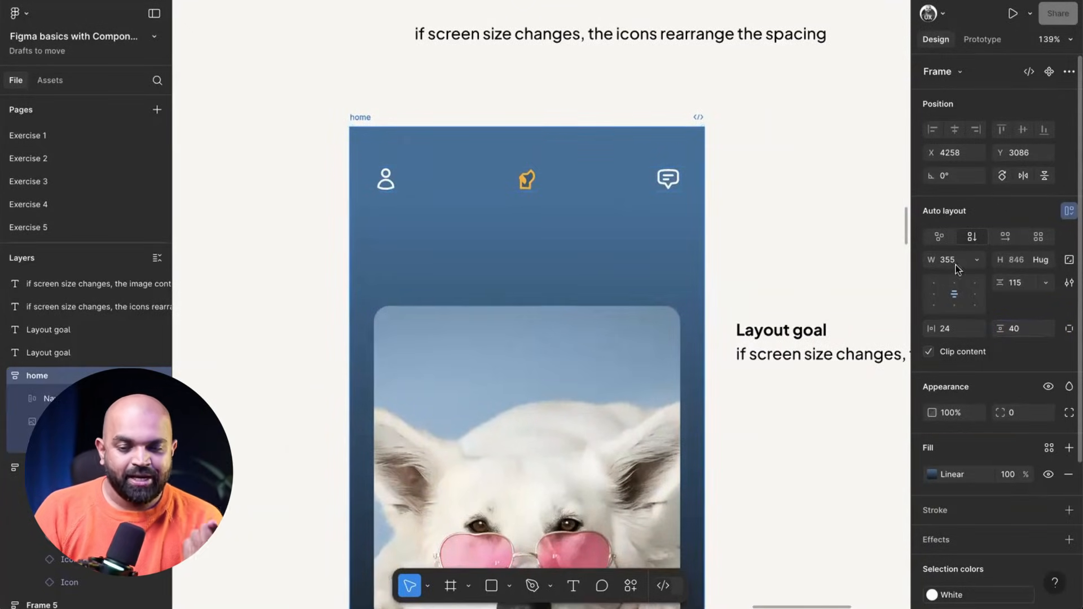
# Step: Separate the home frame's padding into individual sides and set the bottom padding to 0
pyautogui.scroll(-10, 716, 271)
pyautogui.scroll(10, 717, 271)
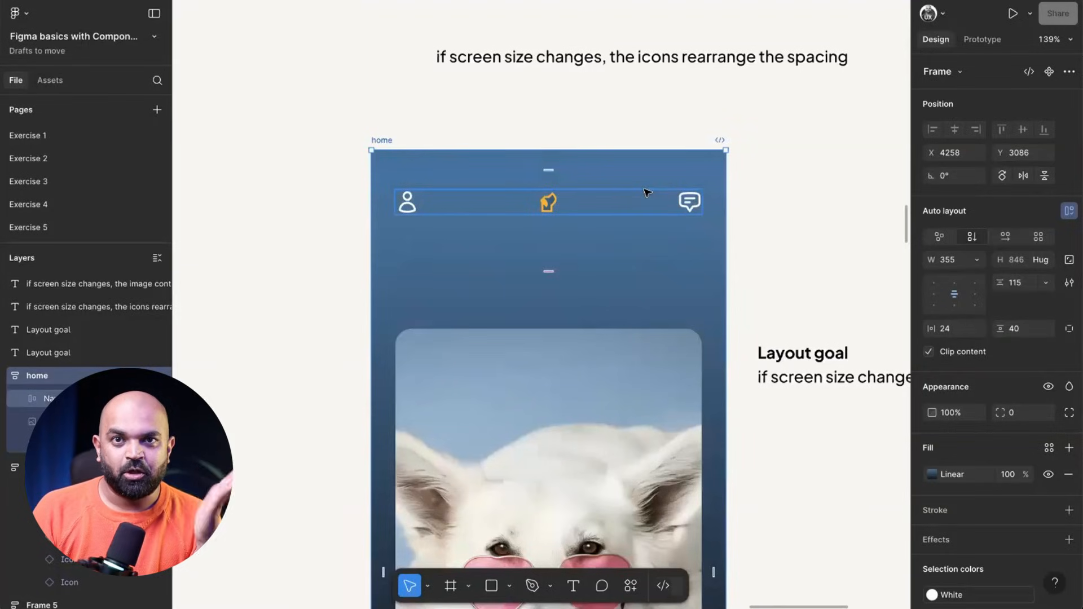
pyautogui.click(1014, 332)
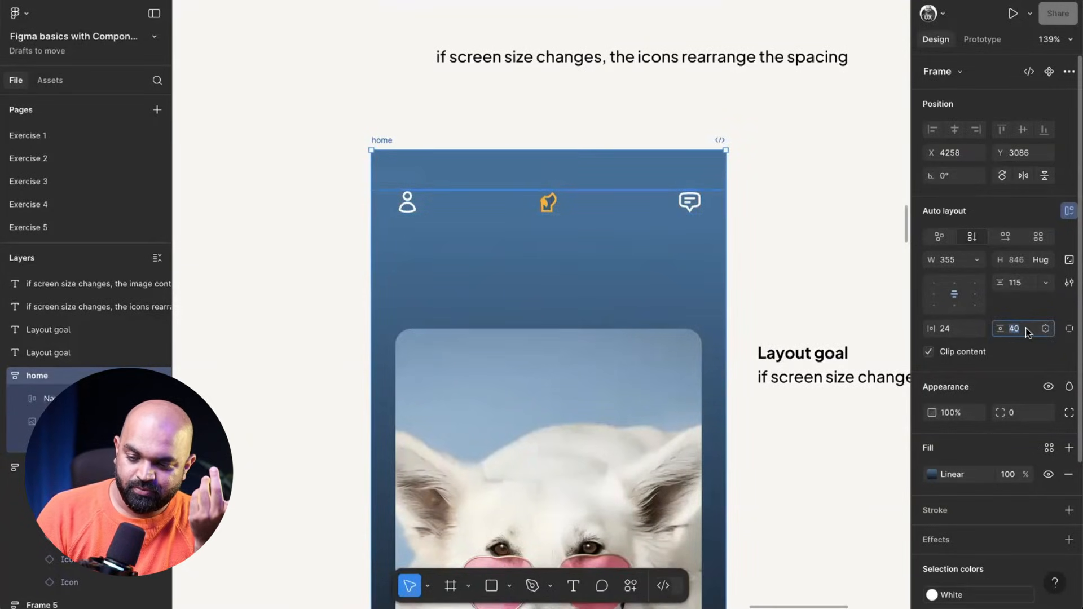
pyautogui.click(1068, 329)
pyautogui.write('0')
pyautogui.press('Return')
pyautogui.scroll(-1, 740, 237)
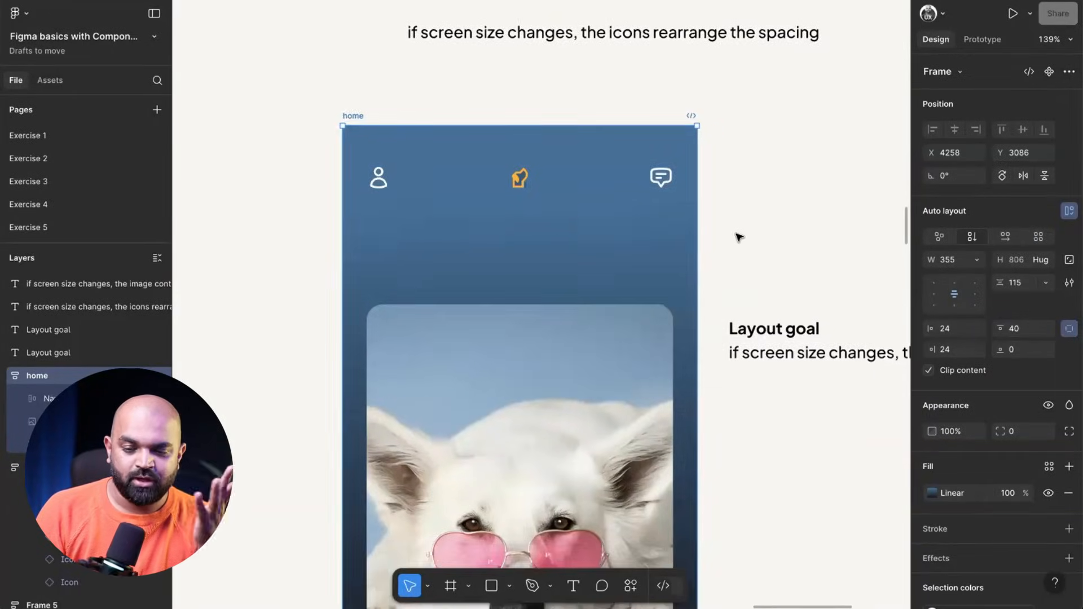
# Step: Look through the exercise tasks on the page for the final reference screen above Task 1
pyautogui.click(736, 181)
pyautogui.scroll(-3, 737, 181)
pyautogui.scroll(-3, 716, 288)
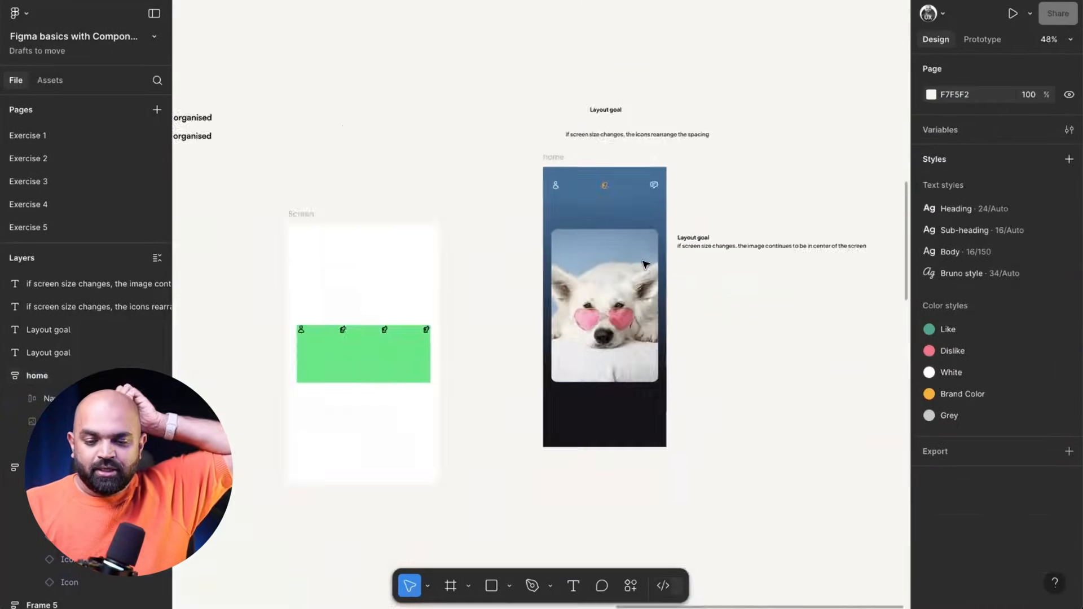
pyautogui.hscroll(-10, 646, 264)
pyautogui.scroll(-15, 646, 264)
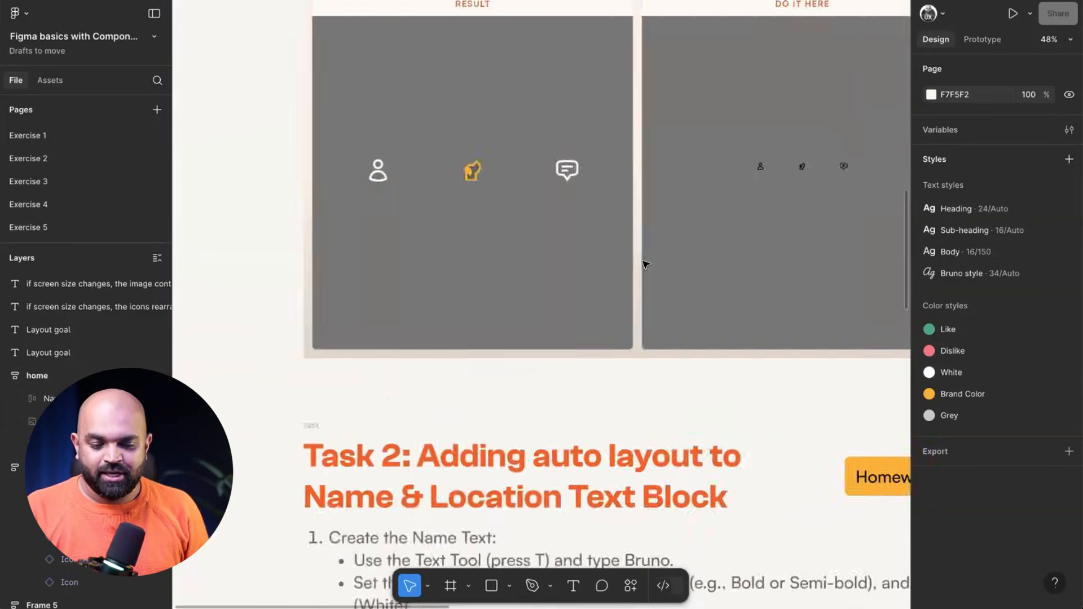
pyautogui.scroll(-3, 646, 265)
pyautogui.scroll(-3, 646, 263)
pyautogui.scroll(-6, 643, 262)
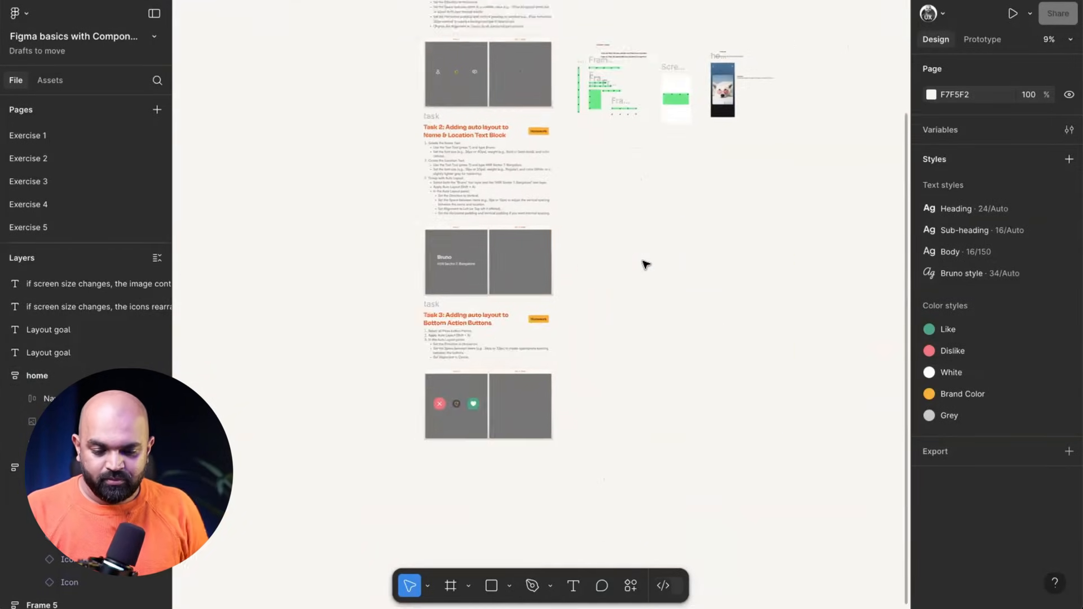
pyautogui.scroll(10, 614, 217)
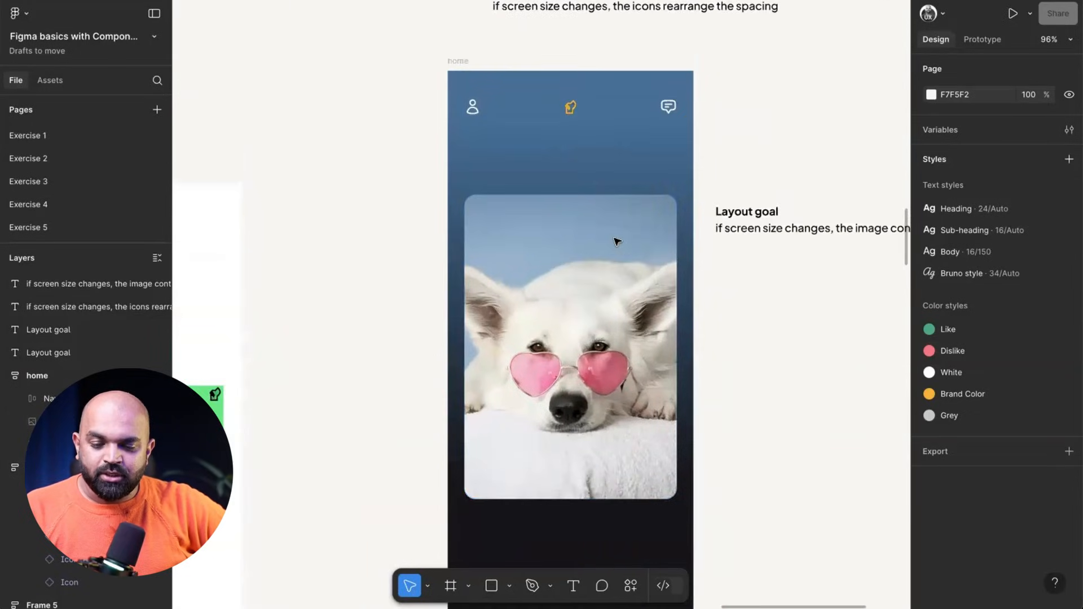
pyautogui.scroll(-8, 618, 241)
pyautogui.scroll(10, 358, 162)
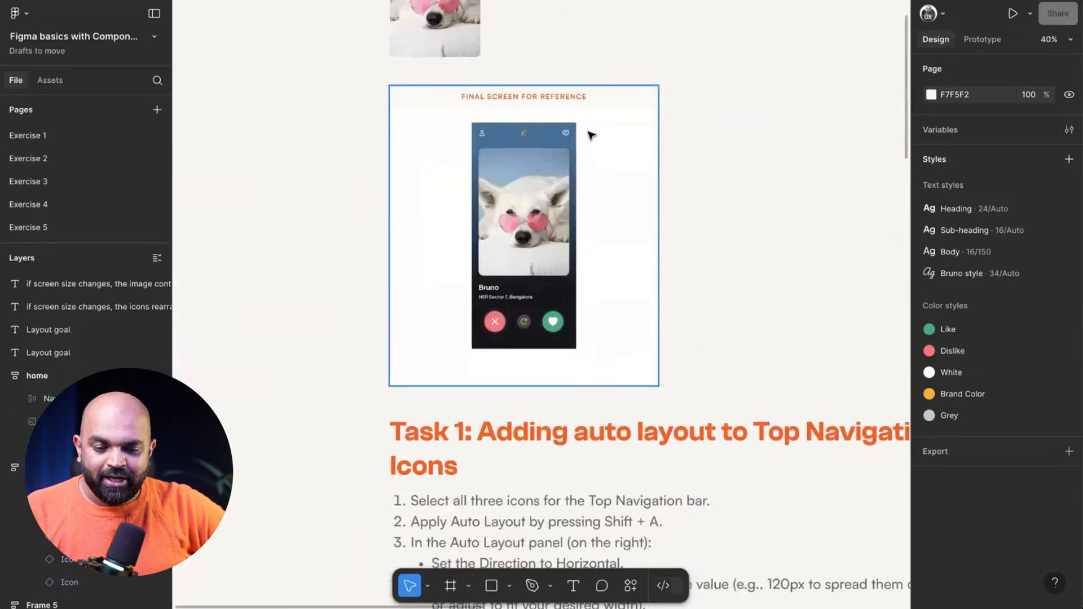
# Step: Copy the home frame from the final reference screen and paste it beside the auto layout home frame
pyautogui.click(457, 191)
pyautogui.scroll(-8, 457, 192)
pyautogui.click(463, 210)
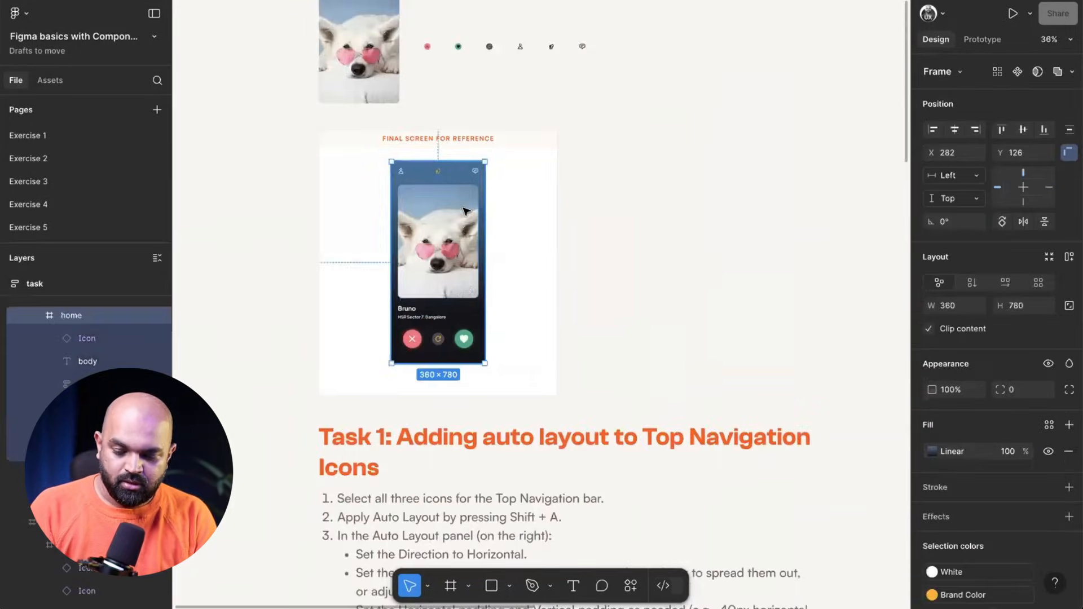
pyautogui.hscroll(8, 564, 245)
pyautogui.scroll(5, 546, 337)
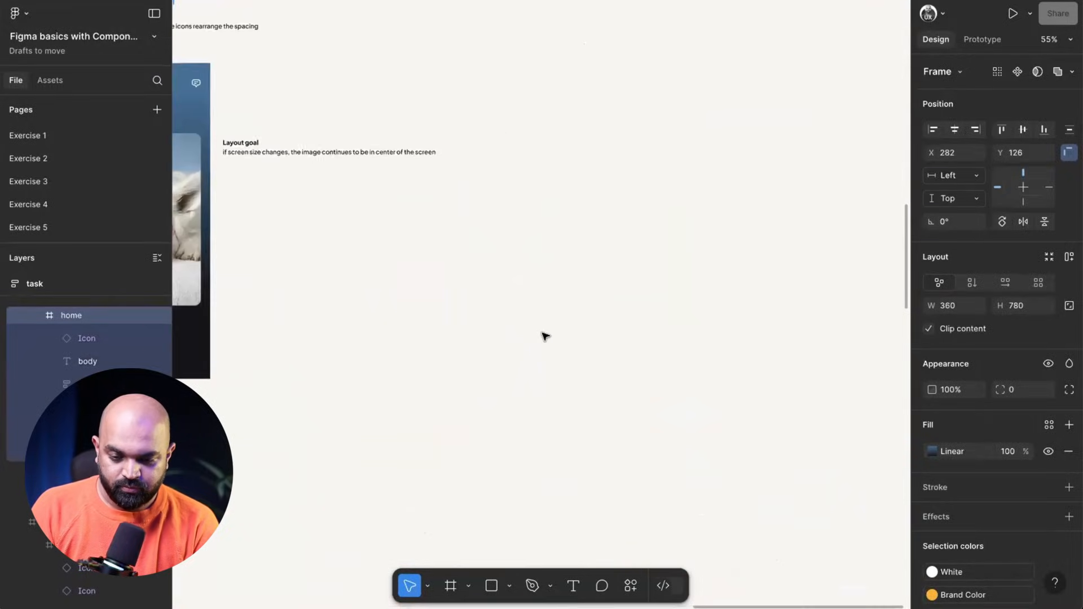
pyautogui.click(525, 237)
pyautogui.hotkey('ctrl', 'v')
# Step: Measure the spacing between the nav bar, the image and the frame's edges in the pasted reference screen
pyautogui.hscroll(-4, 585, 271)
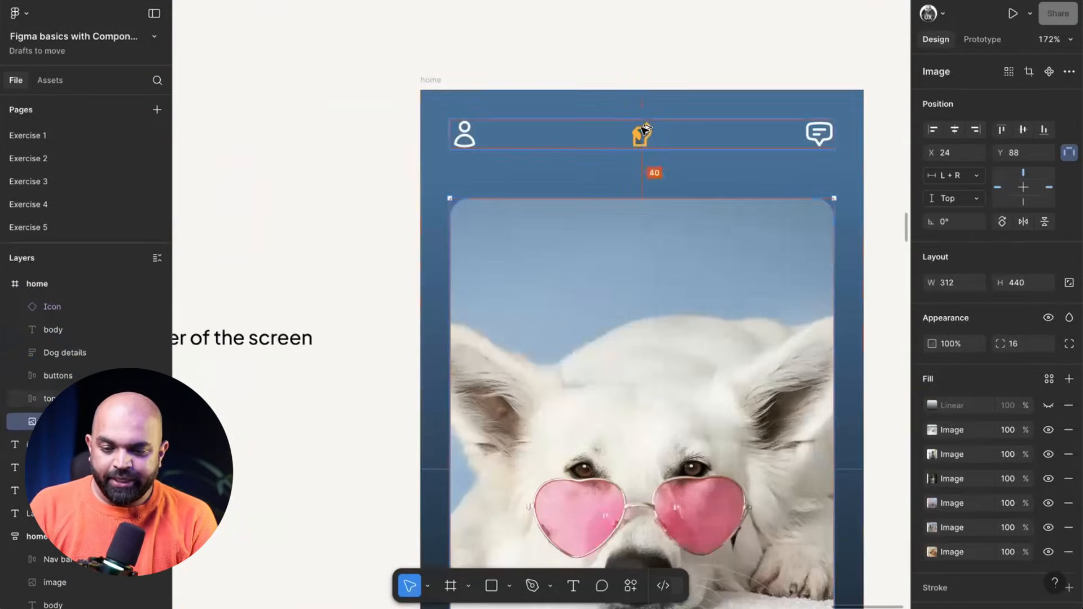
pyautogui.click(643, 139)
pyautogui.press('alt')
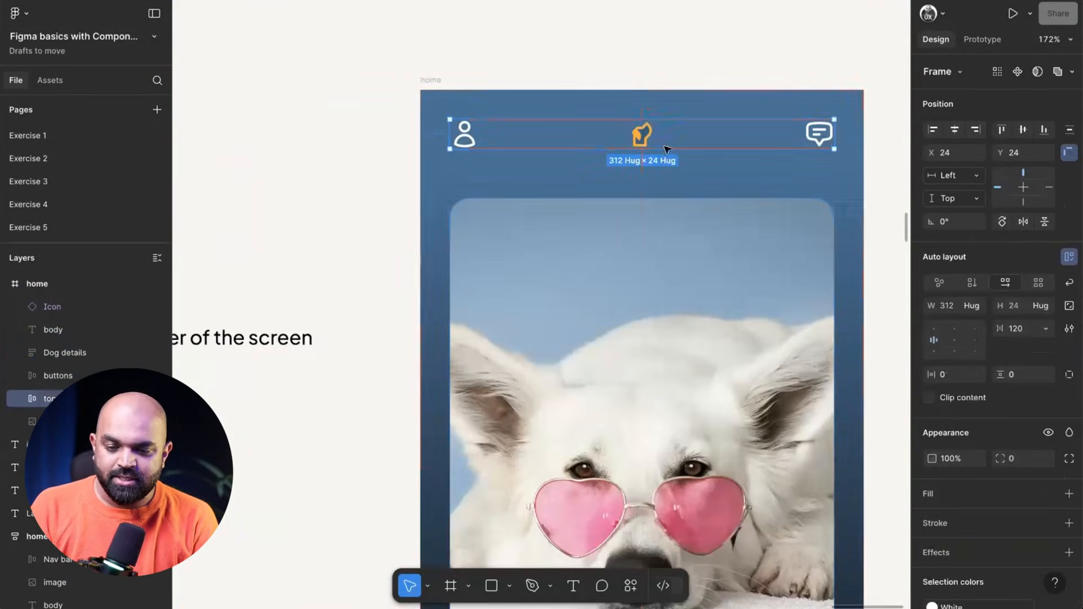
# Step: Set the top padding of the auto layout home frame to 24
pyautogui.scroll(-5, 668, 149)
pyautogui.hscroll(-6, 667, 149)
pyautogui.click(597, 164)
pyautogui.click(525, 136)
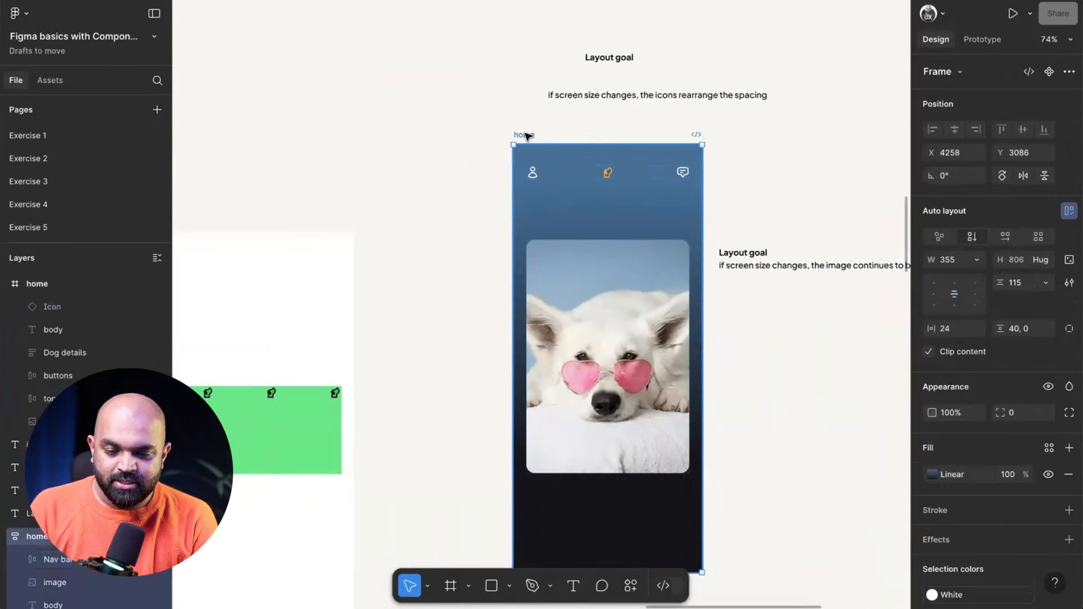
pyautogui.click(1029, 330)
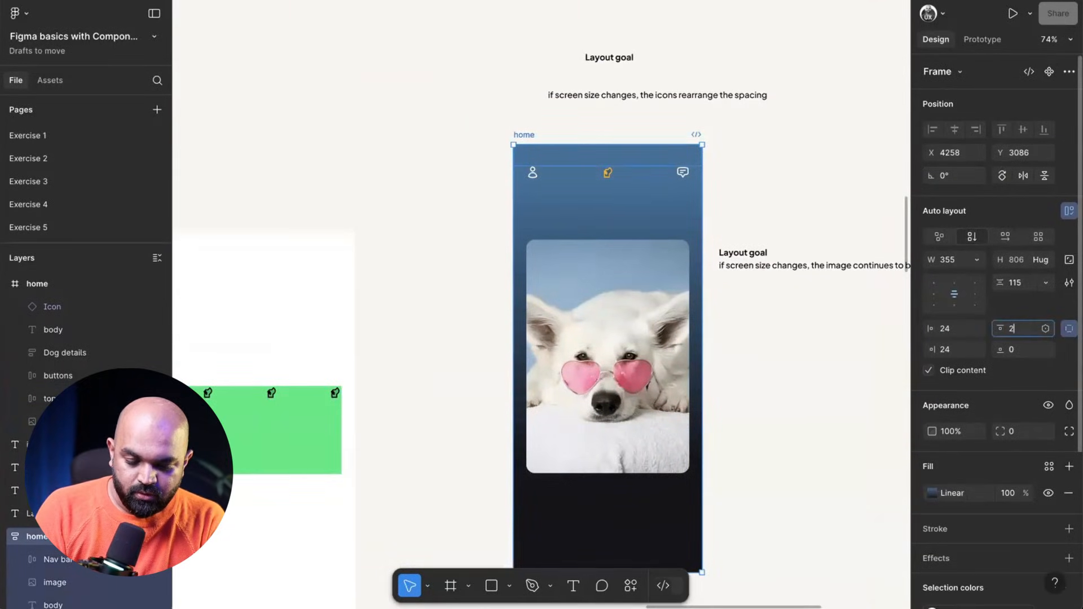
# Step: Reorder the image in the home auto layout frame, first above the nav bar and then to the end of the stack
pyautogui.click(671, 254)
pyautogui.scroll(5, 677, 250)
pyautogui.press('alt')
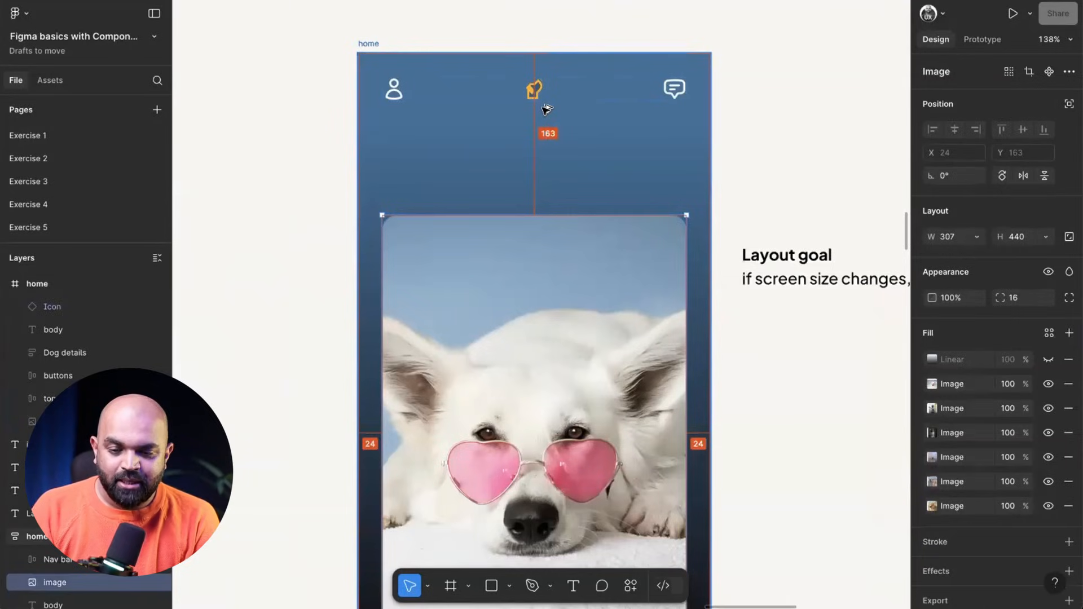
pyautogui.press('Up')
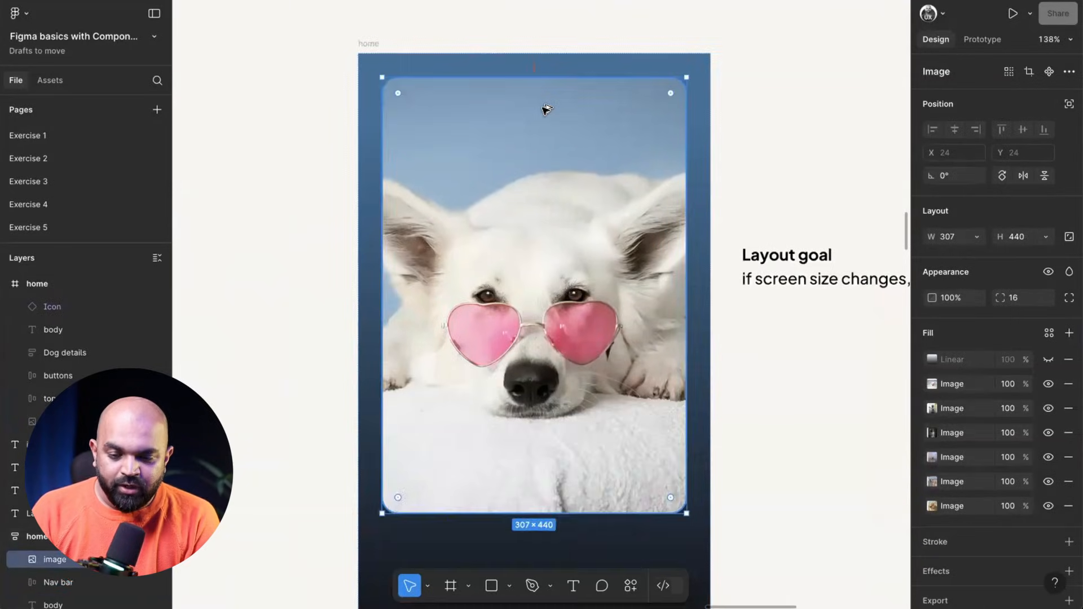
pyautogui.press('Down')
pyautogui.press('Down')
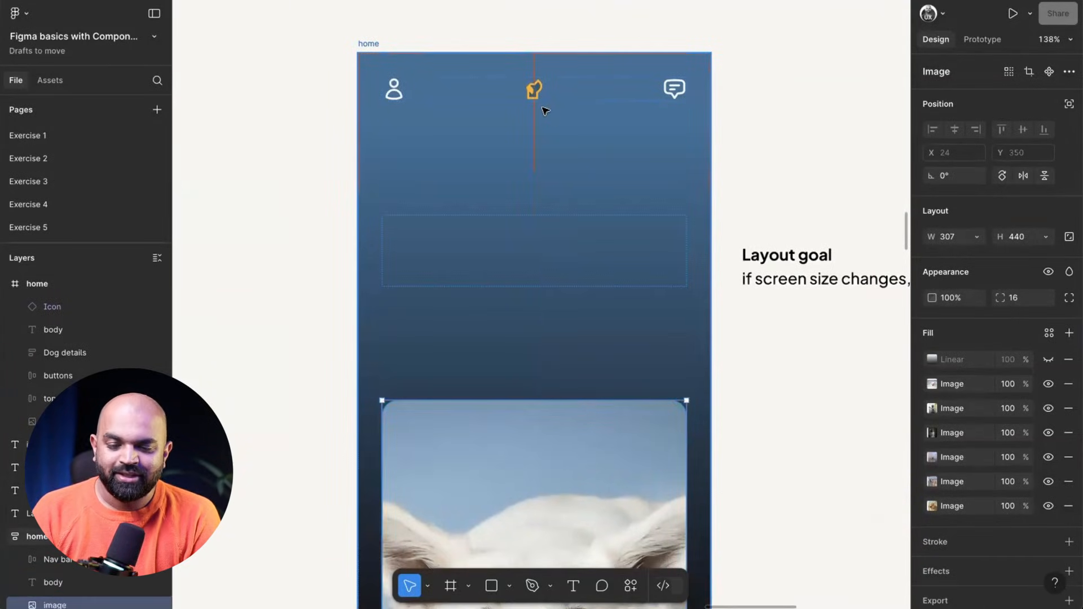
pyautogui.scroll(-5, 830, 156)
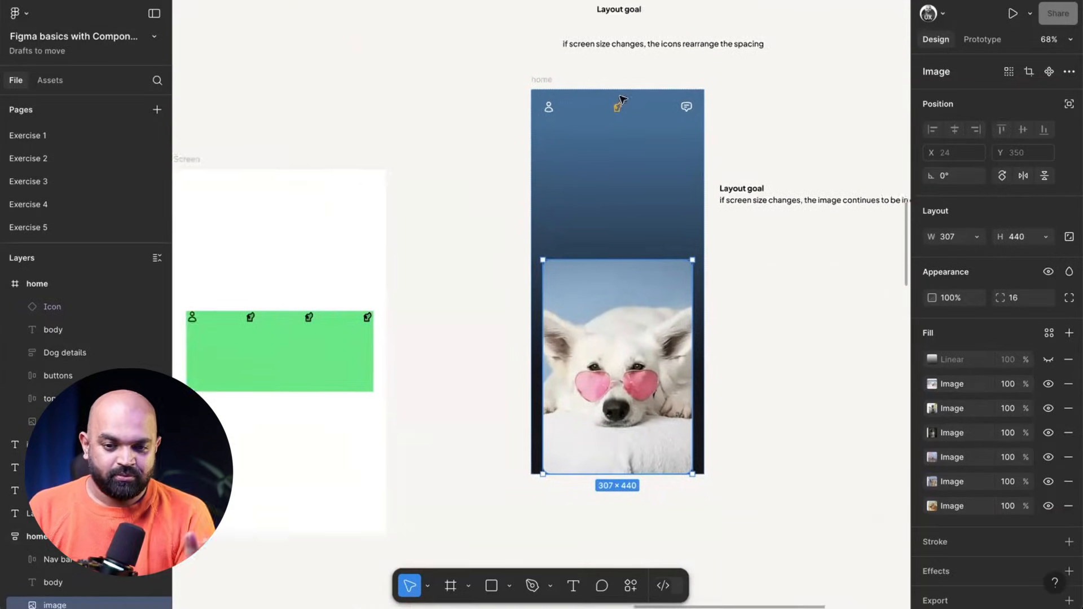
# Step: Move the orange logo icon to the first place in the nav bar, ahead of the profile icon
pyautogui.scroll(5, 619, 102)
pyautogui.click(631, 191)
pyautogui.click(630, 191)
pyautogui.scroll(-3, 630, 191)
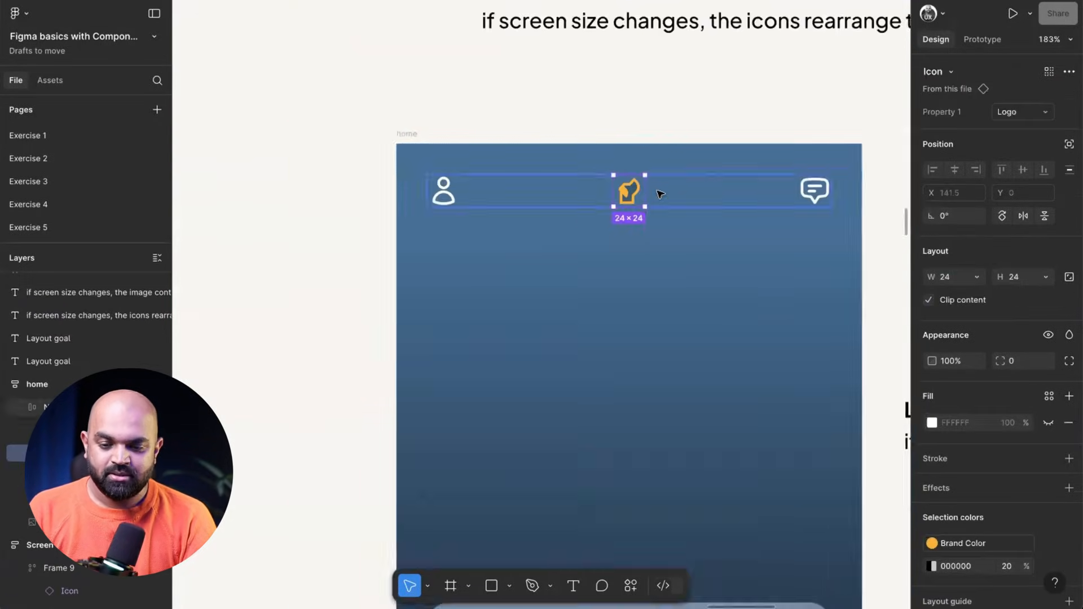
pyautogui.scroll(4, 599, 187)
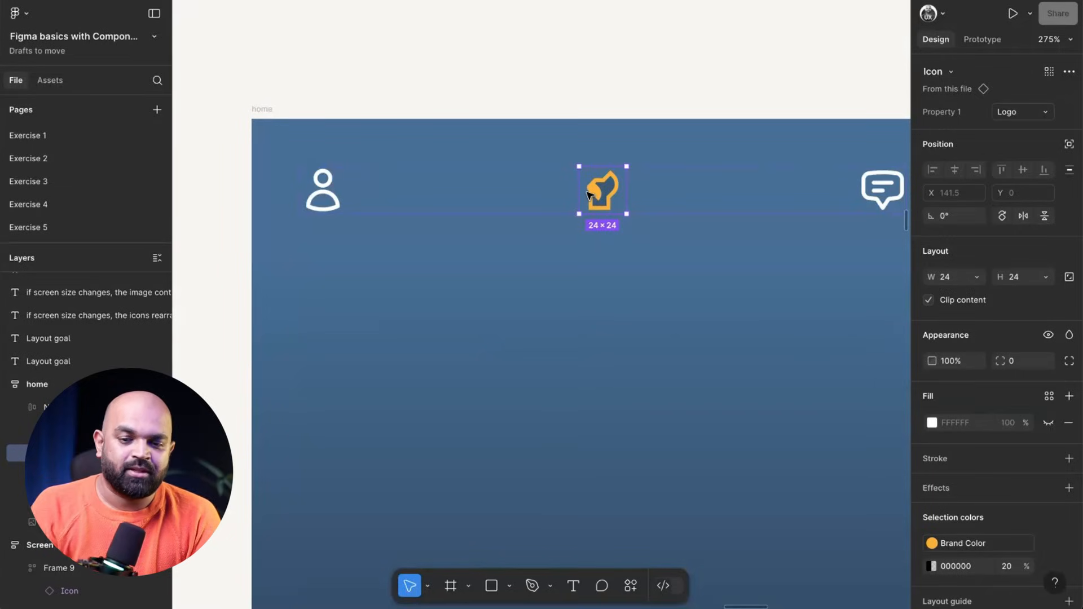
pyautogui.hscroll(3, 587, 195)
pyautogui.hscroll(-2, 525, 181)
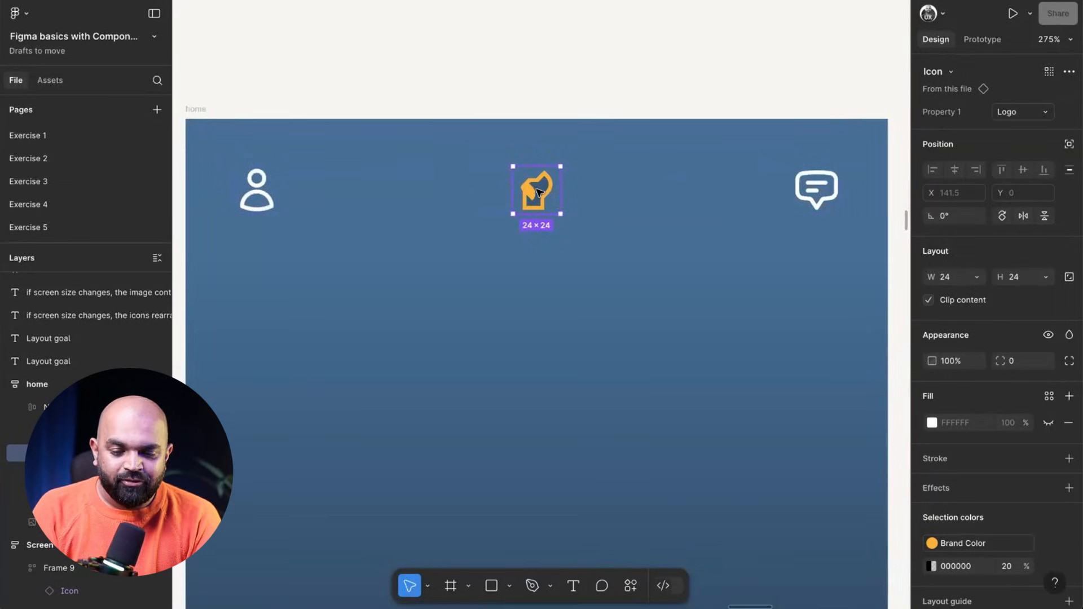
pyautogui.press('Left')
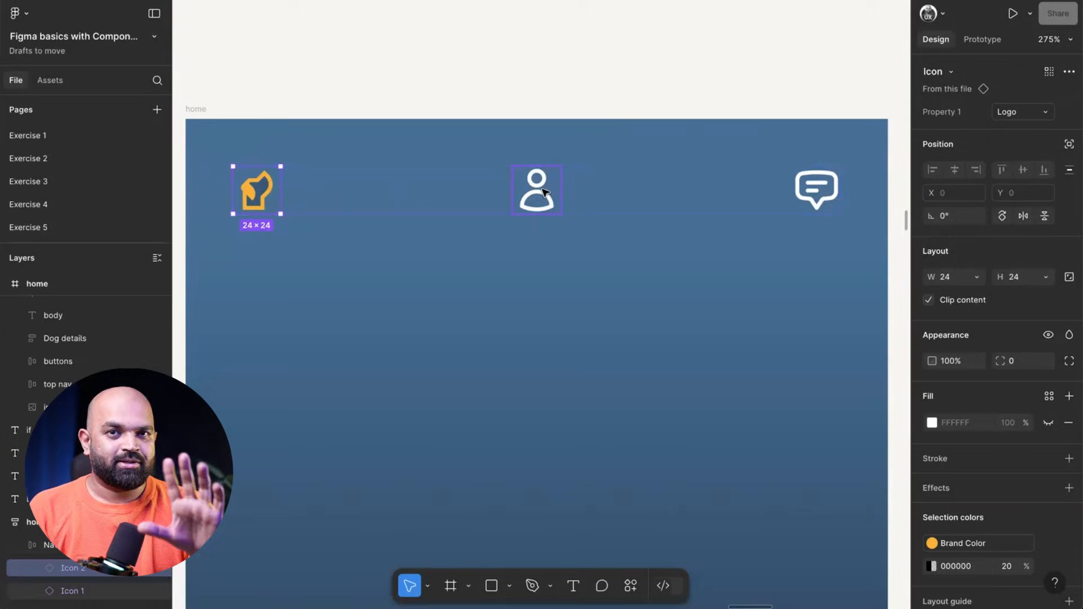
pyautogui.hotkey('shift', '0')
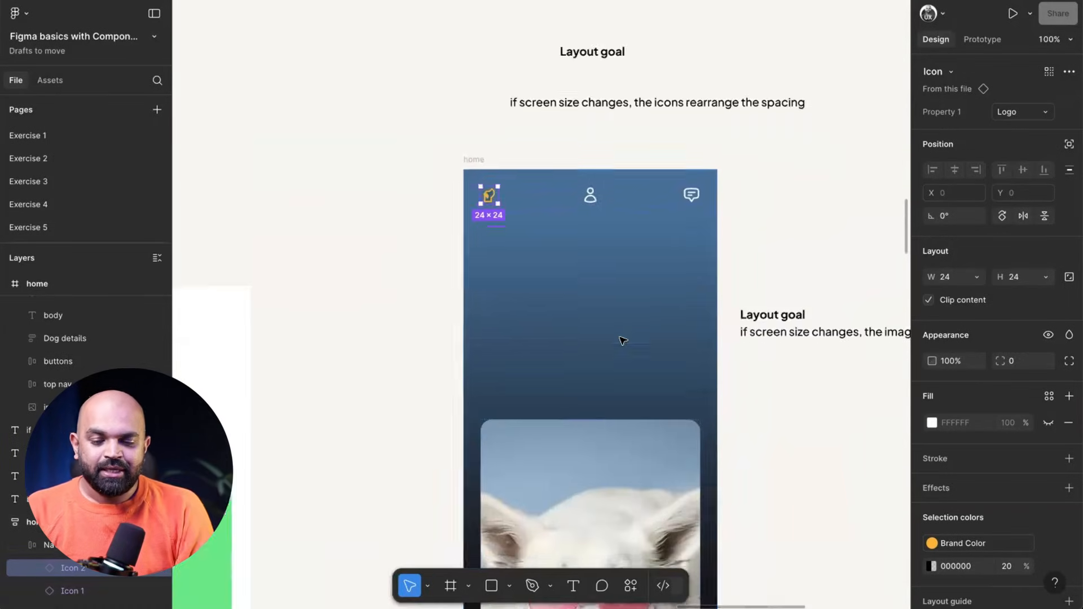
# Step: Undo the image reordering so that the image sits between the nav bar and the body text
pyautogui.scroll(-3, 621, 339)
pyautogui.click(587, 374)
pyautogui.scroll(-2, 587, 375)
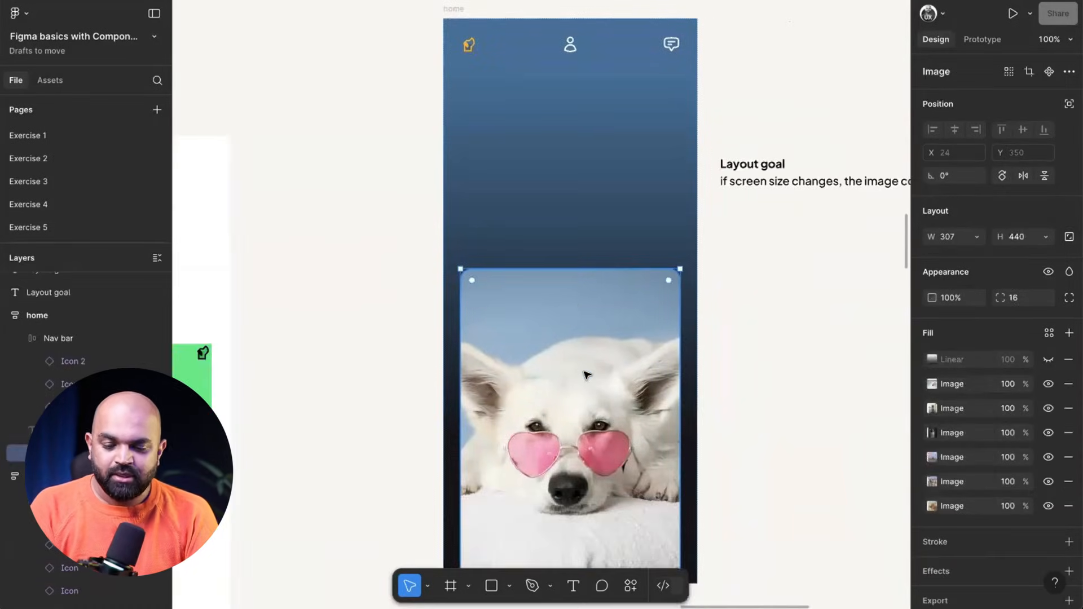
pyautogui.hotkey('ctrl', 'z')
pyautogui.hotkey('ctrl', 'z')
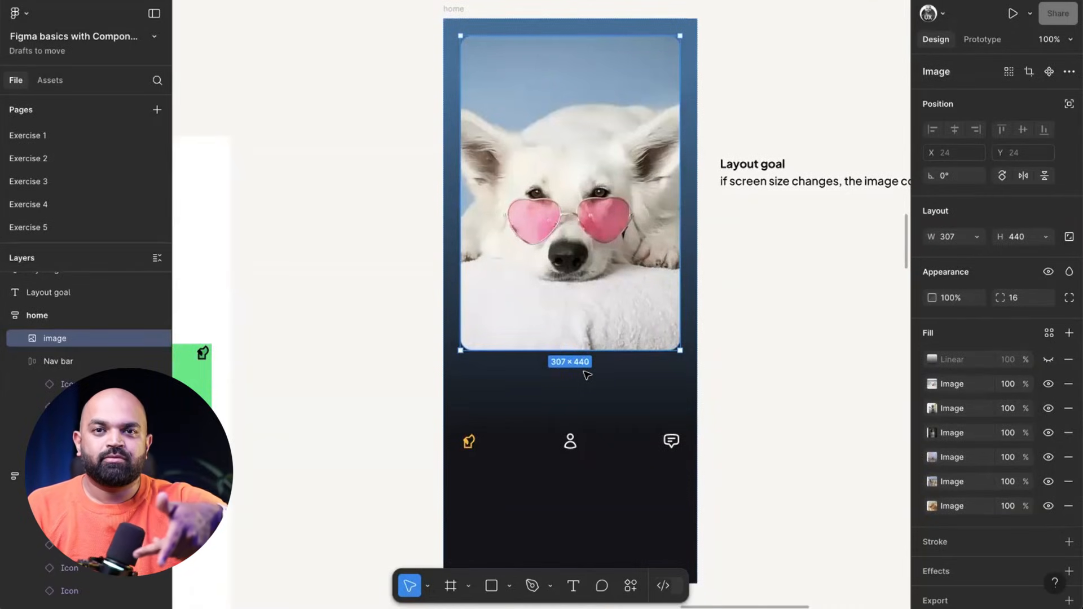
pyautogui.hotkey('ctrl', 'shift', 'z')
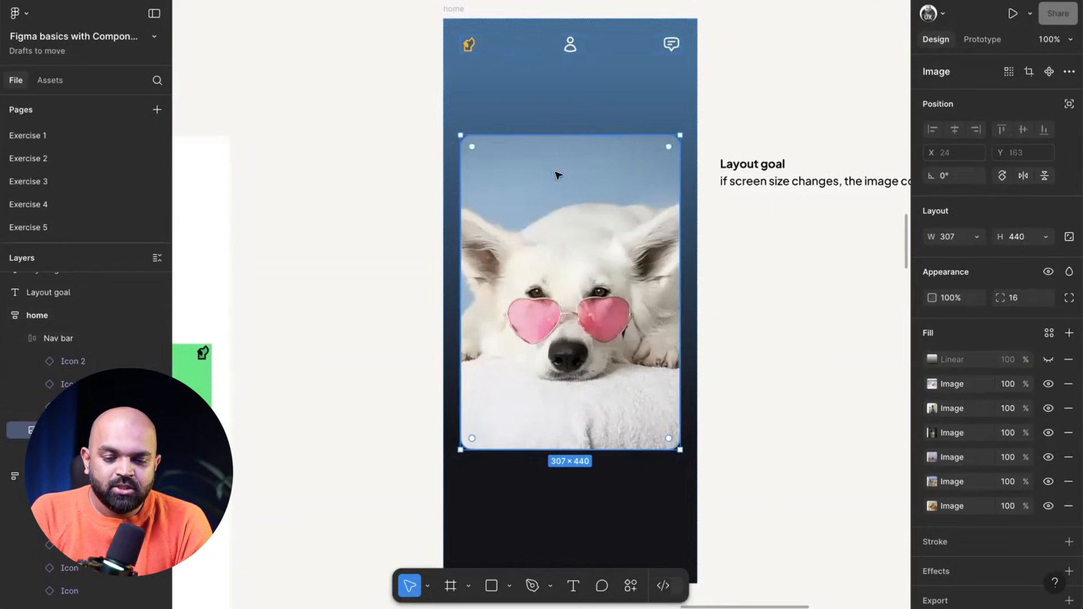
# Step: Wrap the nav bar and the image together in a nested auto layout frame inside the home frame
pyautogui.scroll(3, 566, 308)
pyautogui.click(574, 133)
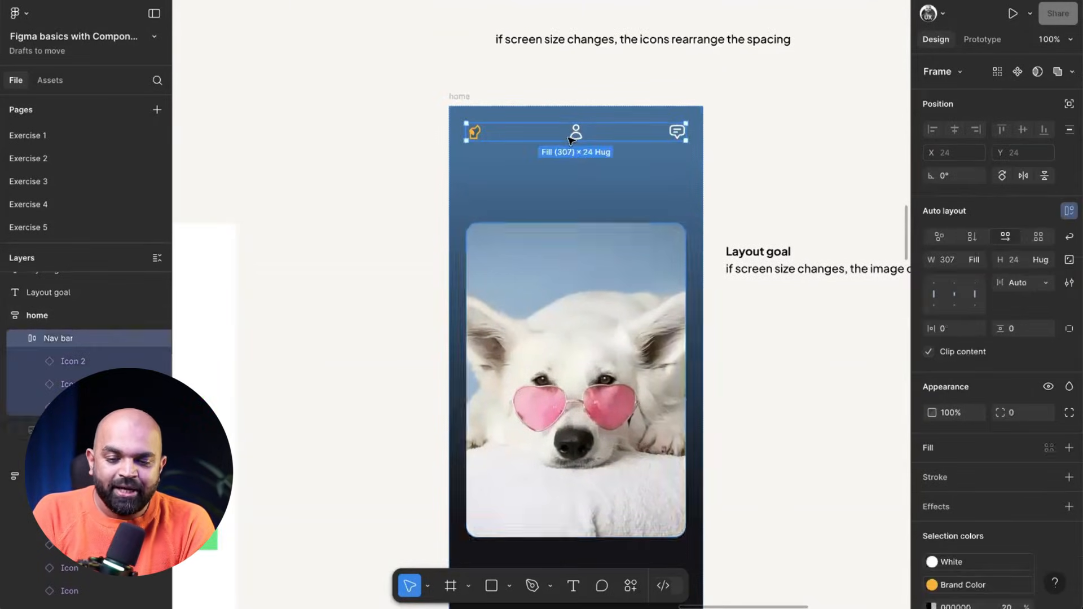
pyautogui.click(566, 279)
pyautogui.scroll(-3, 566, 279)
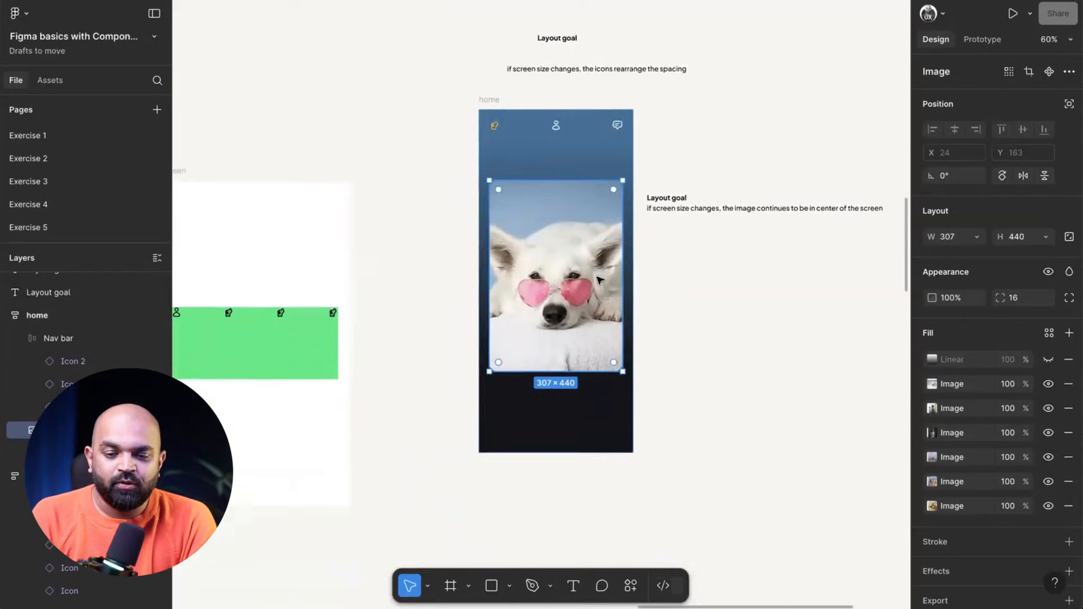
pyautogui.scroll(5, 592, 126)
pyautogui.keyDown('shift'); pyautogui.click(494, 76); pyautogui.keyUp('shift')
pyautogui.scroll(-2, 527, 198)
pyautogui.hscroll(-1, 527, 199)
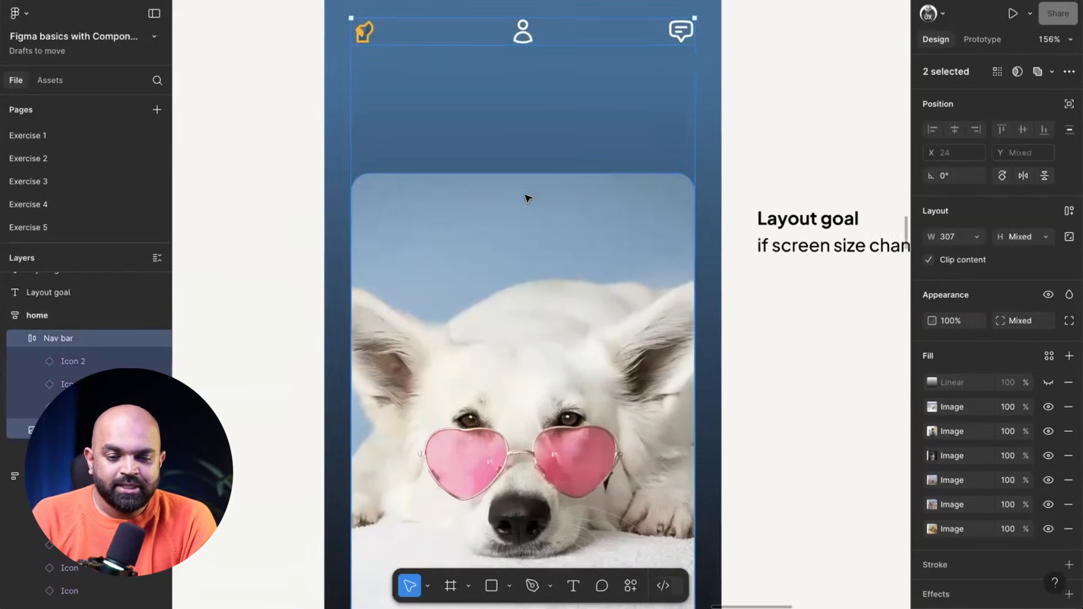
pyautogui.click(18, 340)
pyautogui.keyDown('shift'); pyautogui.click(68, 339); pyautogui.keyUp('shift')
pyautogui.keyDown('shift'); pyautogui.click(68, 339); pyautogui.keyUp('shift')
pyautogui.scroll(-5, 610, 281)
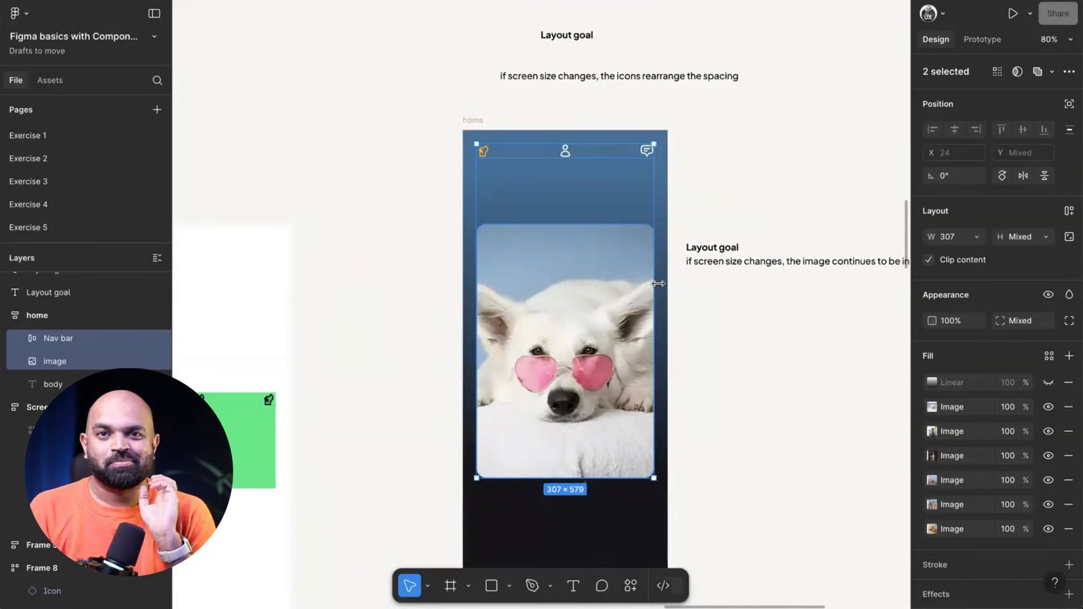
pyautogui.click(1070, 211)
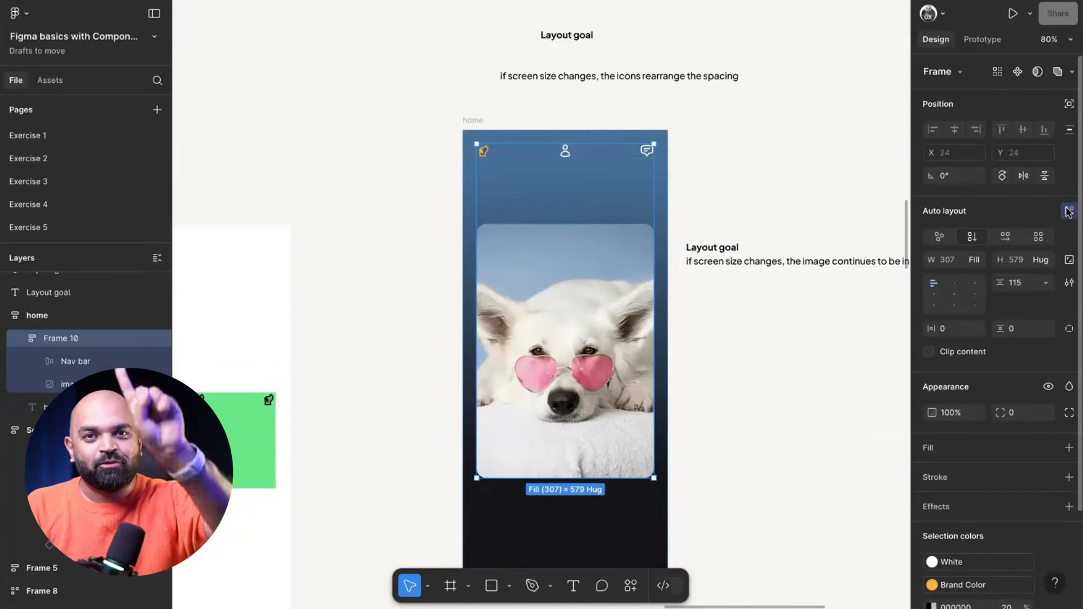
# Step: Set the vertical gap between the nav bar and the image to 40 in the nested frame and collapse its layers
pyautogui.click(1028, 283)
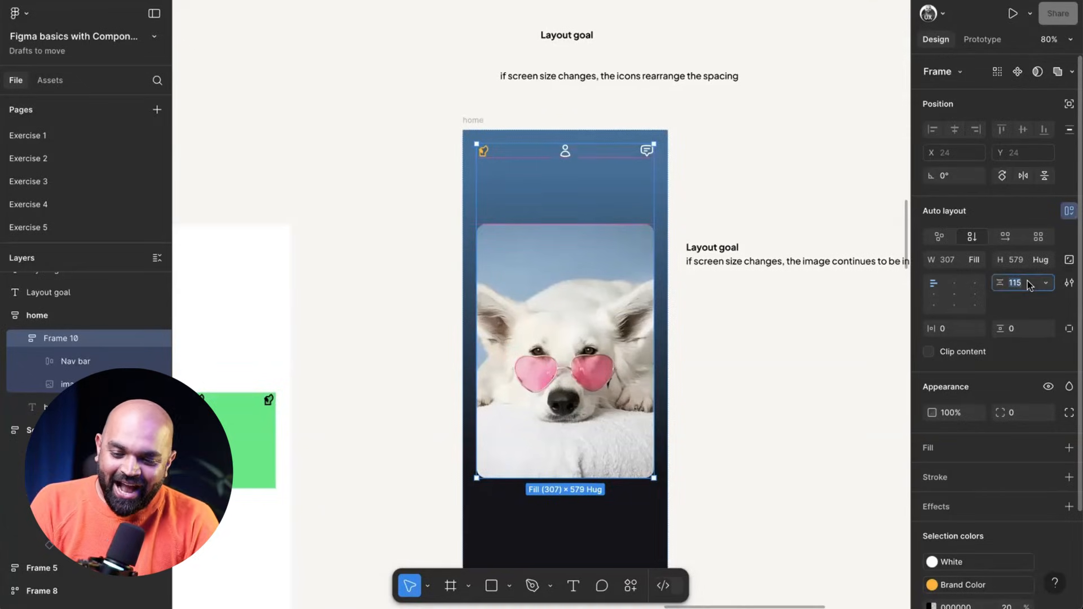
pyautogui.write('40')
pyautogui.press('Return')
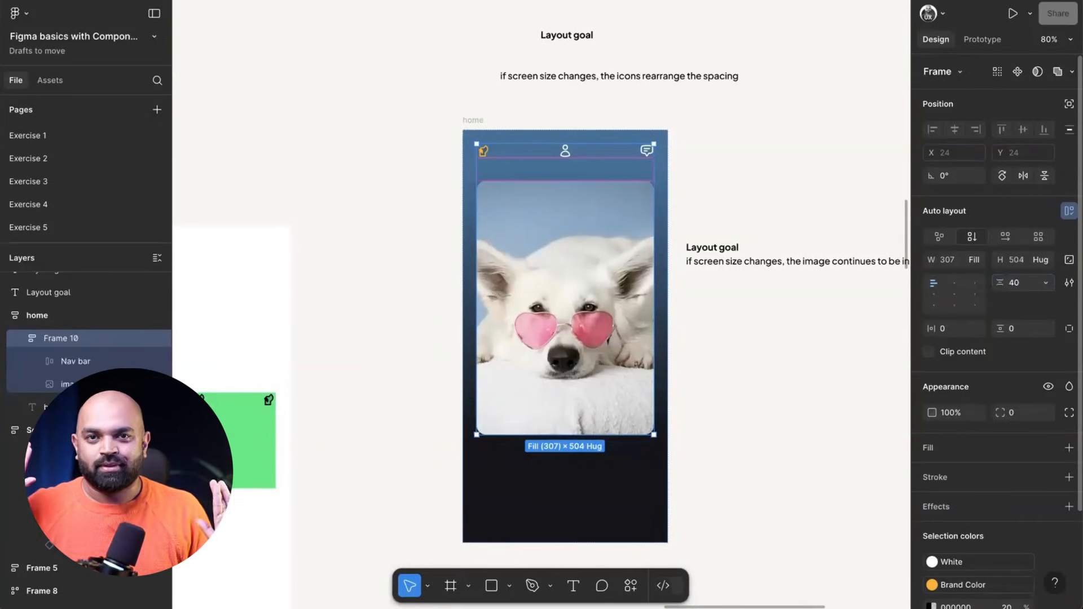
pyautogui.scroll(3, 642, 227)
pyautogui.click(20, 338)
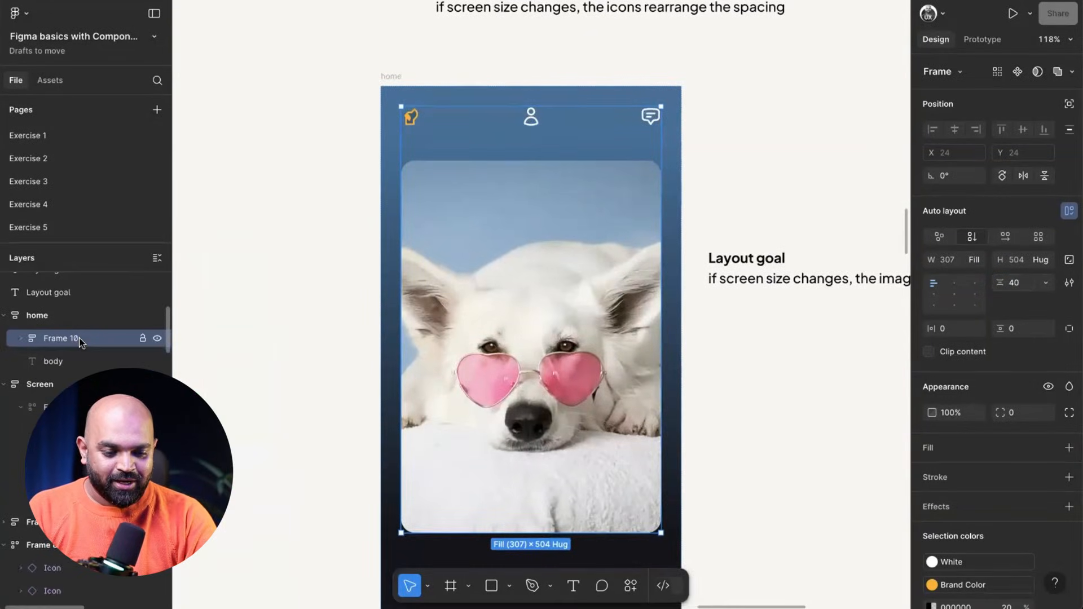
# Step: Add a heading reading "Nested autolayout" beside the home frame, based on a copy of the "Layout goal" heading
pyautogui.scroll(2, 81, 341)
pyautogui.click(56, 357)
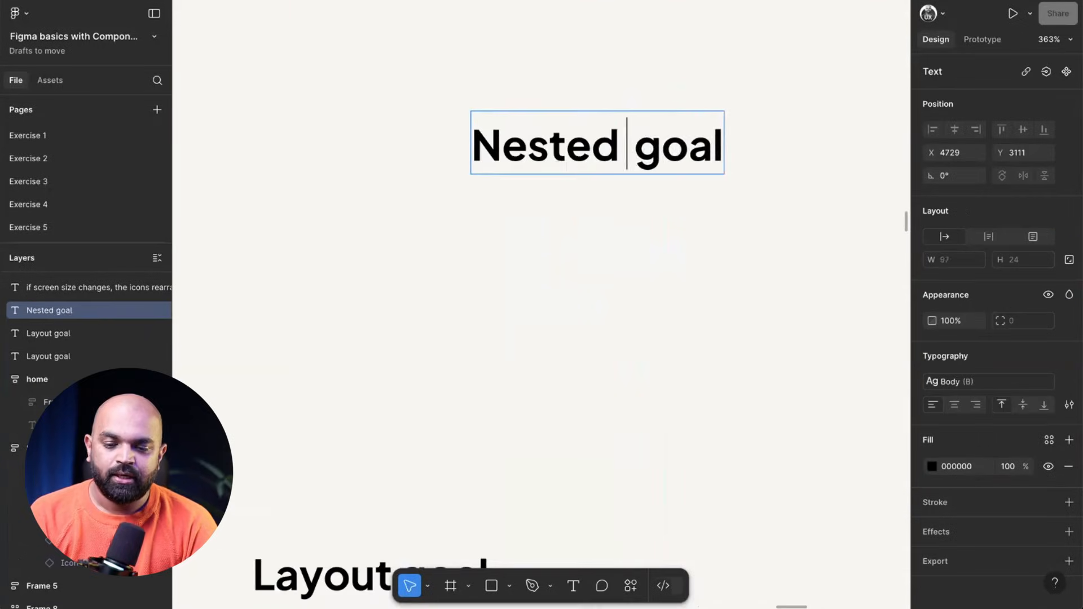
pyautogui.write('autolay')
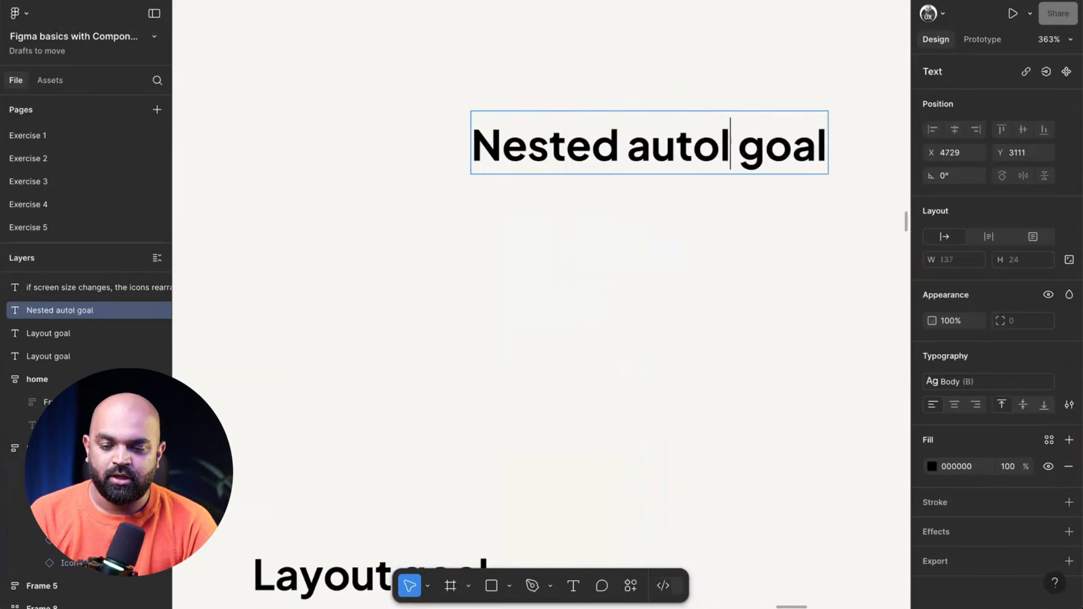
pyautogui.write('out')
pyautogui.press('Delete')
pyautogui.press('Delete')
pyautogui.press('Delete')
pyautogui.press('Delete')
pyautogui.press('Delete')
pyautogui.scroll(-5, 670, 254)
pyautogui.press('Escape')
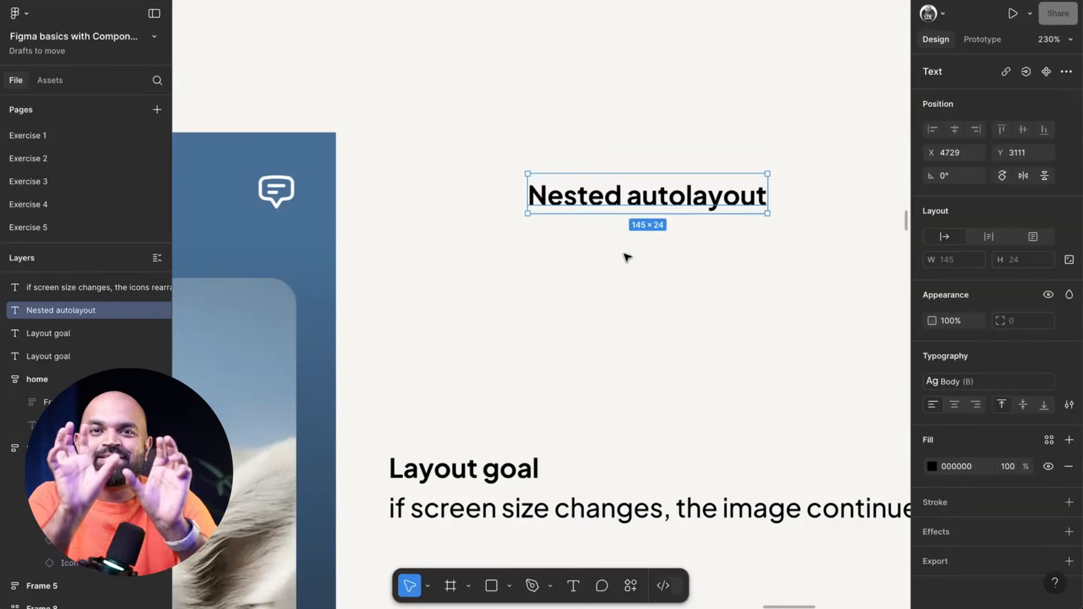
# Step: Inspect the auto layout settings of the nested frame, the nav bar, the image and the outer home frame
pyautogui.scroll(-5, 627, 257)
pyautogui.scroll(-2, 558, 264)
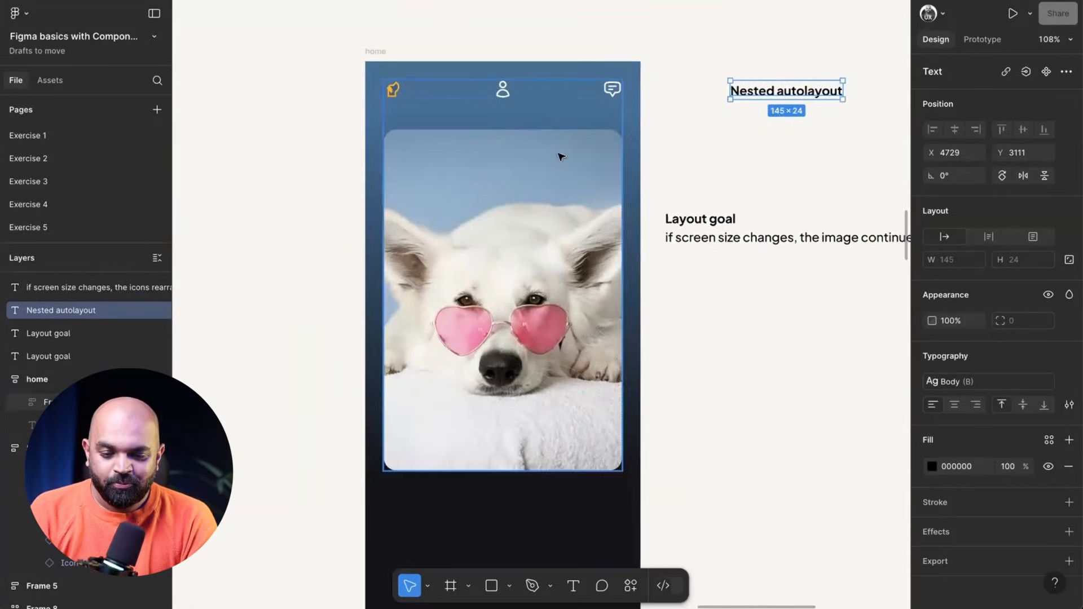
pyautogui.click(536, 98)
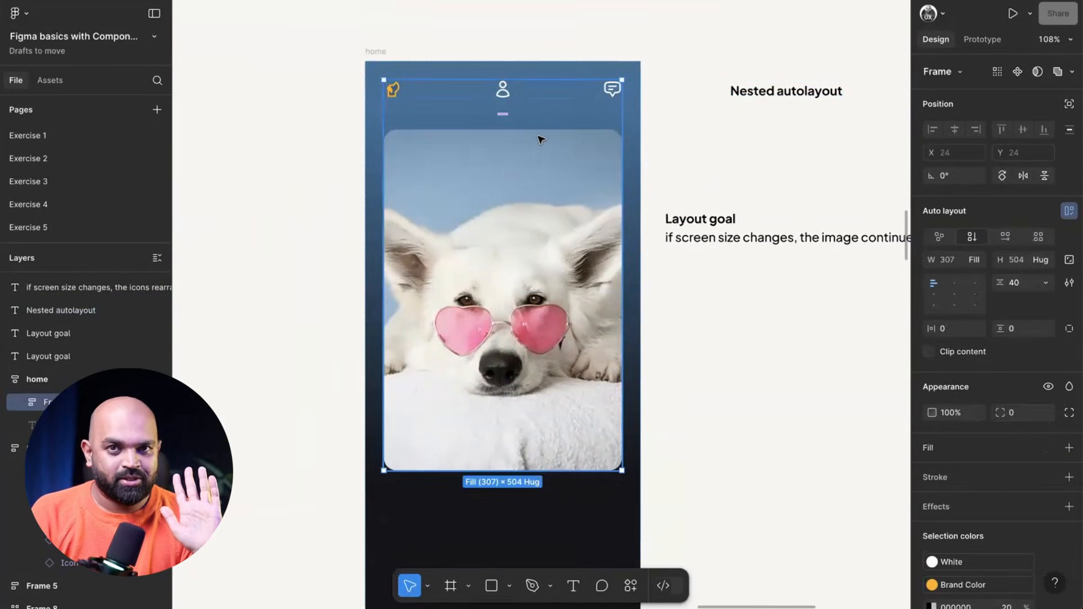
pyautogui.click(512, 97)
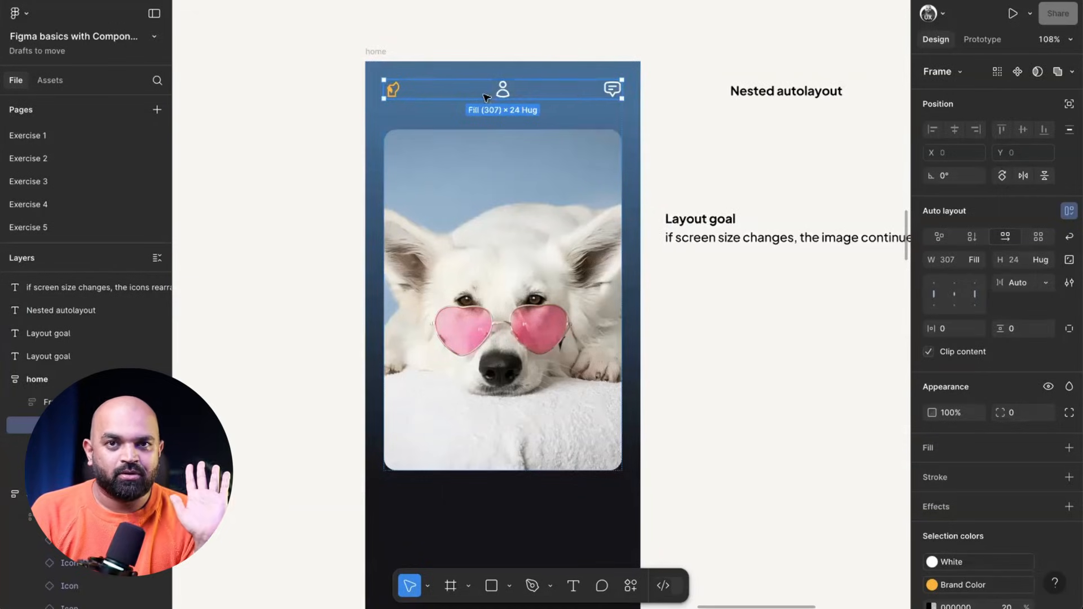
pyautogui.click(560, 164)
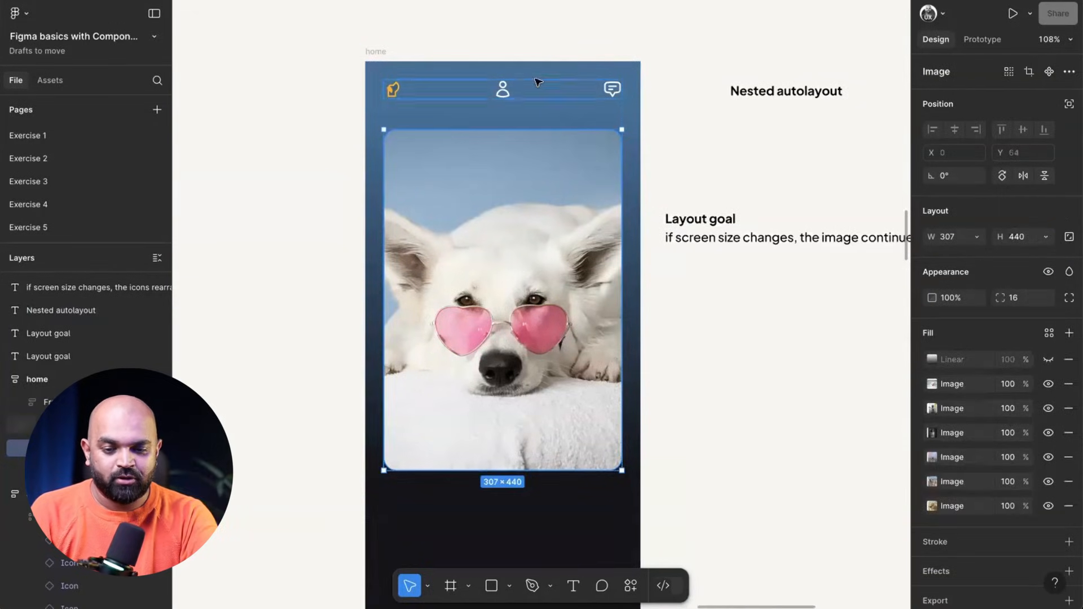
pyautogui.click(376, 53)
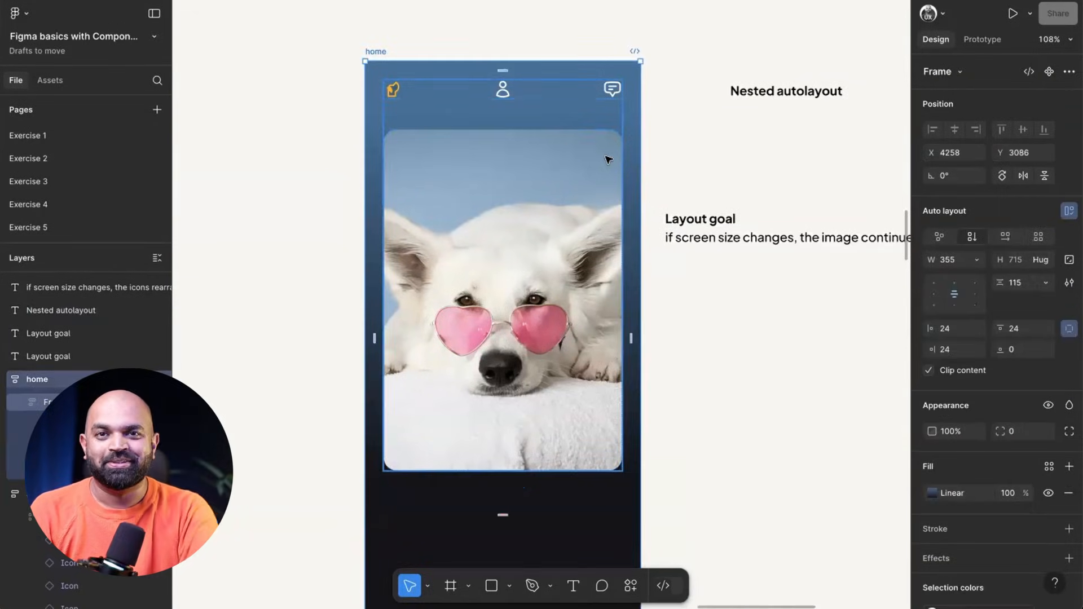
# Step: Add the text "Bruno" below the image inside the home auto layout frame, as in the reference screen
pyautogui.scroll(-5, 607, 158)
pyautogui.hscroll(4, 609, 159)
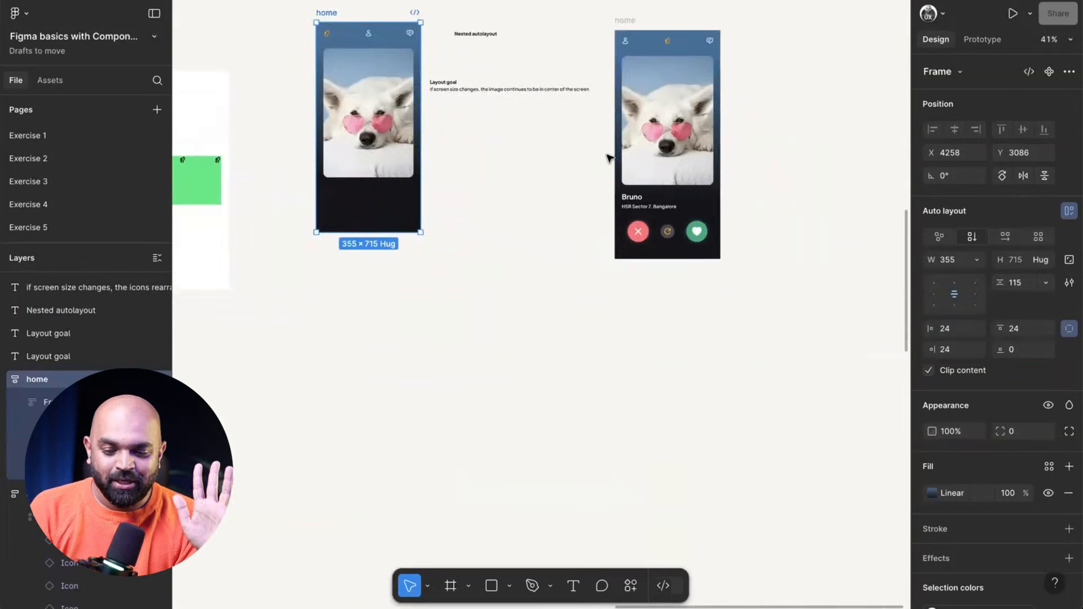
pyautogui.scroll(3, 689, 151)
pyautogui.scroll(1, 648, 266)
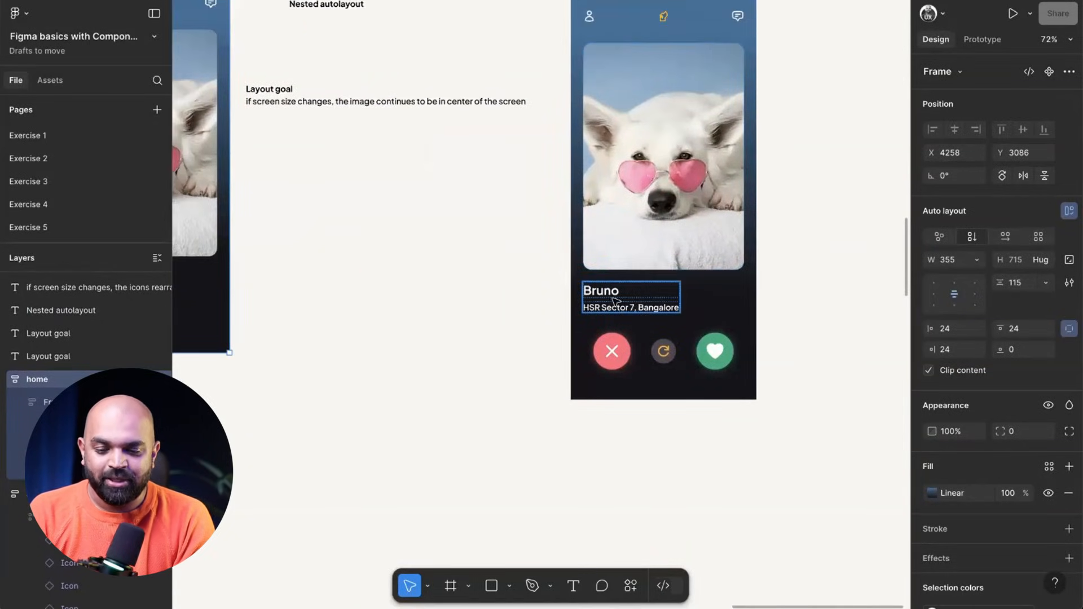
pyautogui.hscroll(-5, 601, 303)
pyautogui.scroll(-5, 600, 304)
pyautogui.scroll(-2, 601, 304)
pyautogui.hscroll(4, 602, 304)
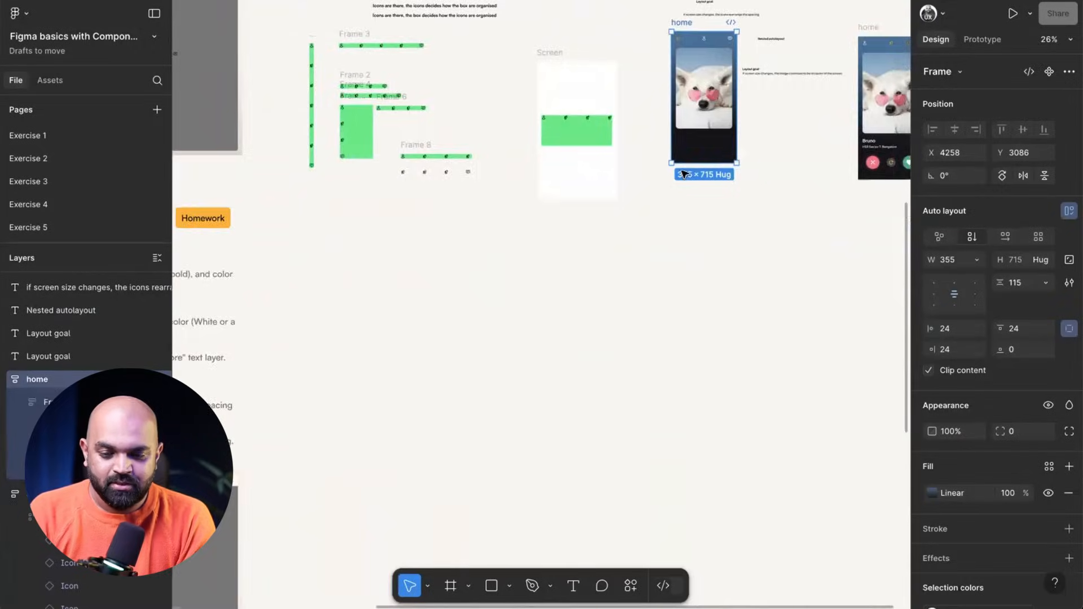
pyautogui.scroll(10, 685, 174)
pyautogui.press('t')
pyautogui.click(461, 162)
pyautogui.write('Bruno')
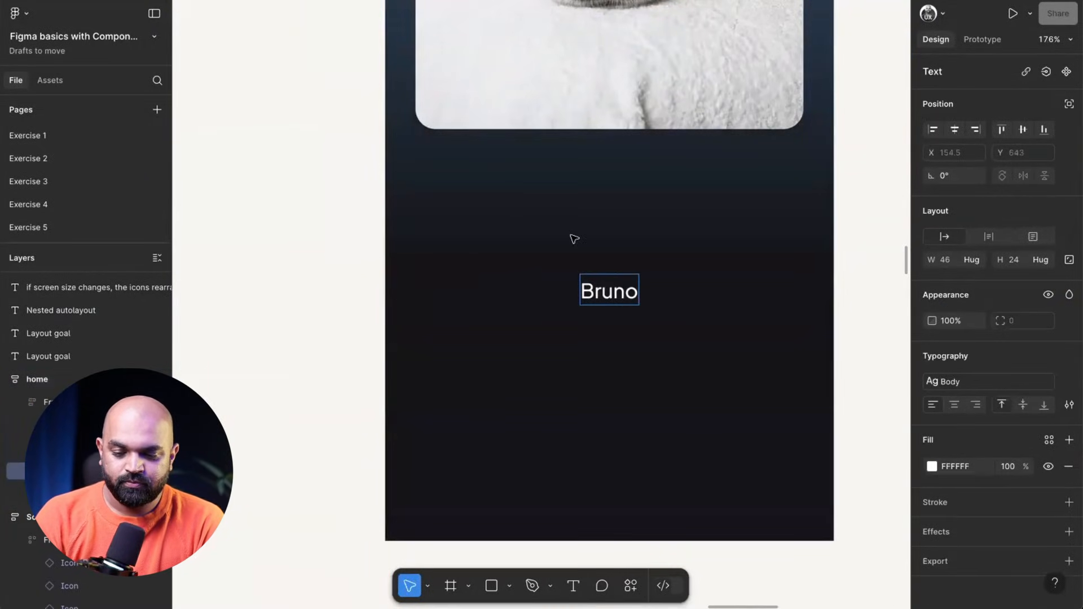
pyautogui.press('Escape')
# Step: Duplicate the "Bruno" text so a second copy sits below it in the home auto layout frame
pyautogui.hotkey('ctrl', 'd')
pyautogui.scroll(-2, 637, 332)
pyautogui.hscroll(3, 636, 332)
pyautogui.scroll(-5, 637, 333)
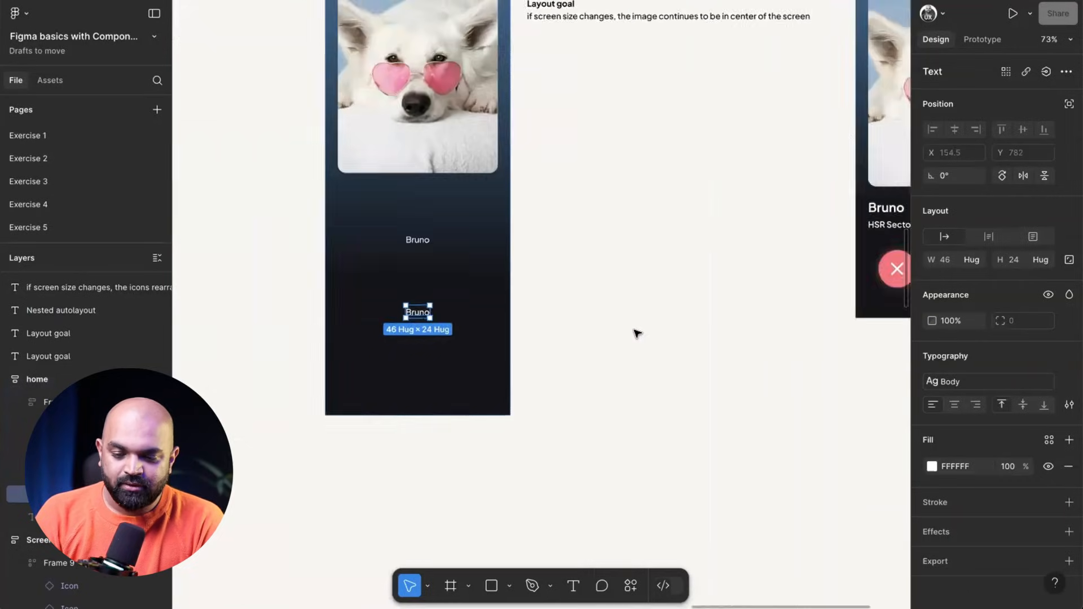
pyautogui.hscroll(3, 801, 221)
pyautogui.scroll(3, 793, 222)
pyautogui.hscroll(-5, 793, 222)
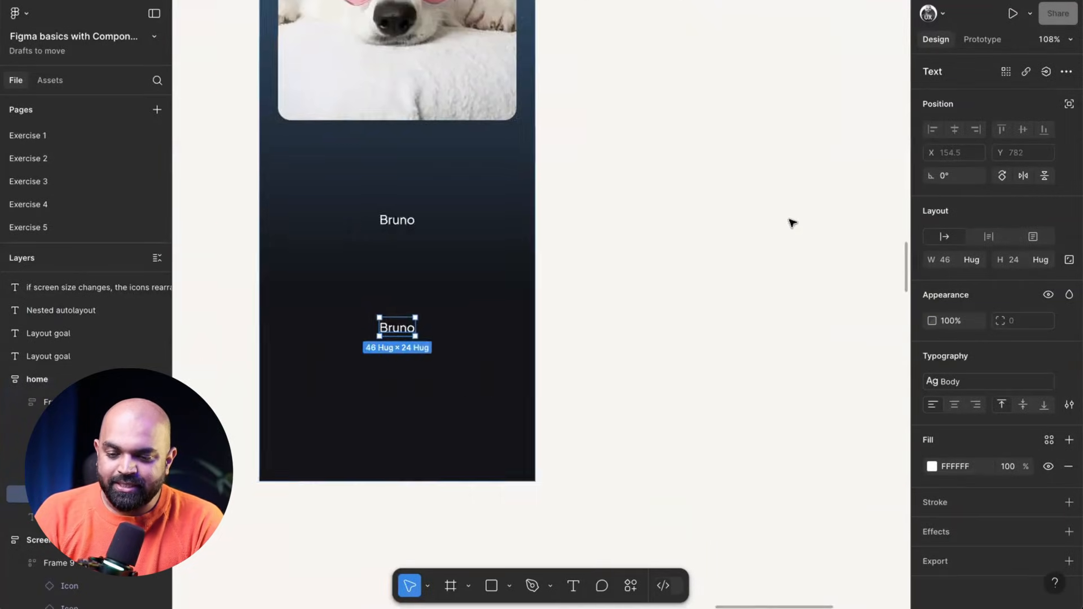
# Step: Replace the duplicated text's content with the location "HSR Sector 7, Banglore"
pyautogui.doubleClick(421, 309)
pyautogui.write('HSR')
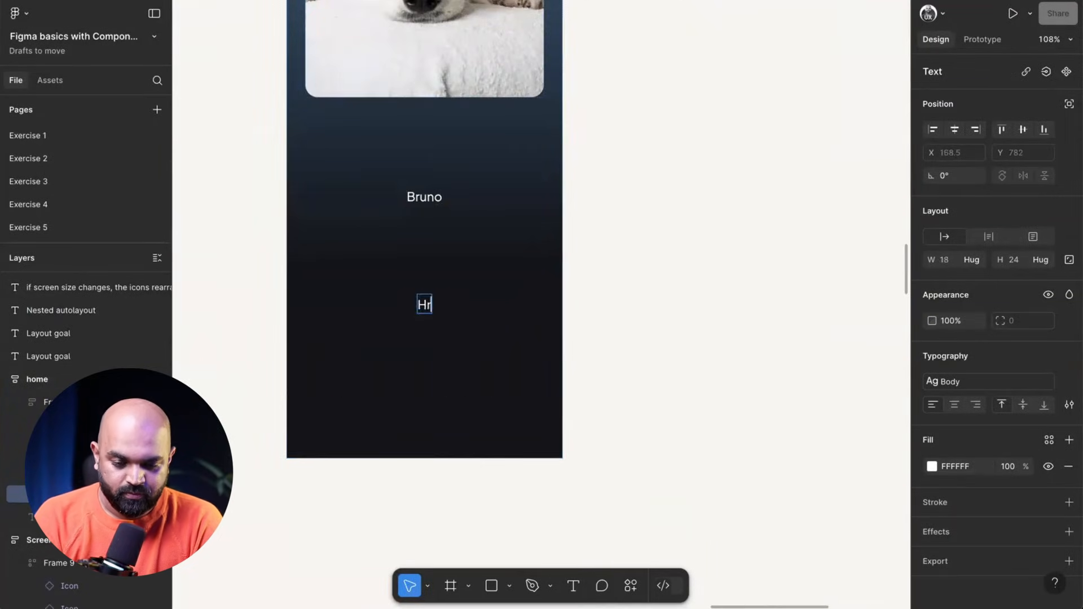
pyautogui.write(' Sec')
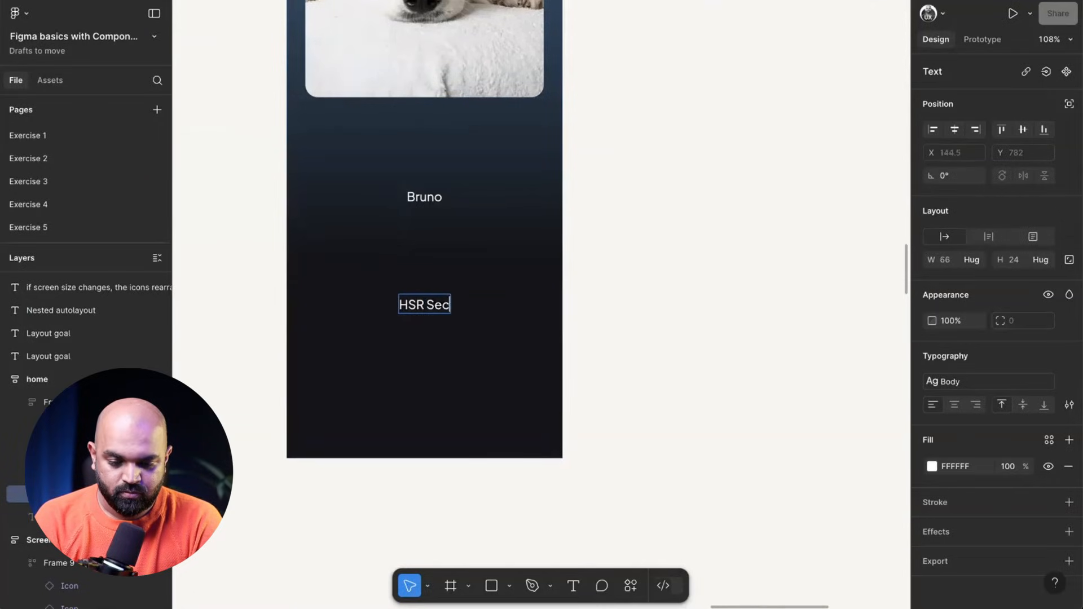
pyautogui.write('tor 7,')
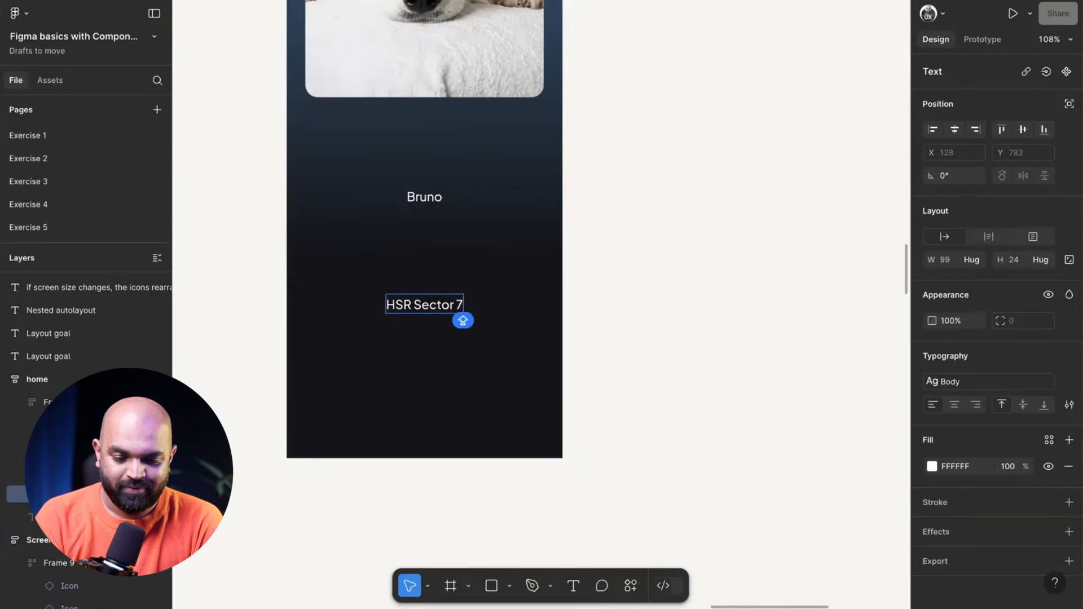
pyautogui.write(' BANGA')
pyautogui.press('BackSpace')
pyautogui.press('BackSpace')
pyautogui.press('BackSpace')
pyautogui.press('BackSpace')
pyautogui.write('angalore')
pyautogui.press('Escape')
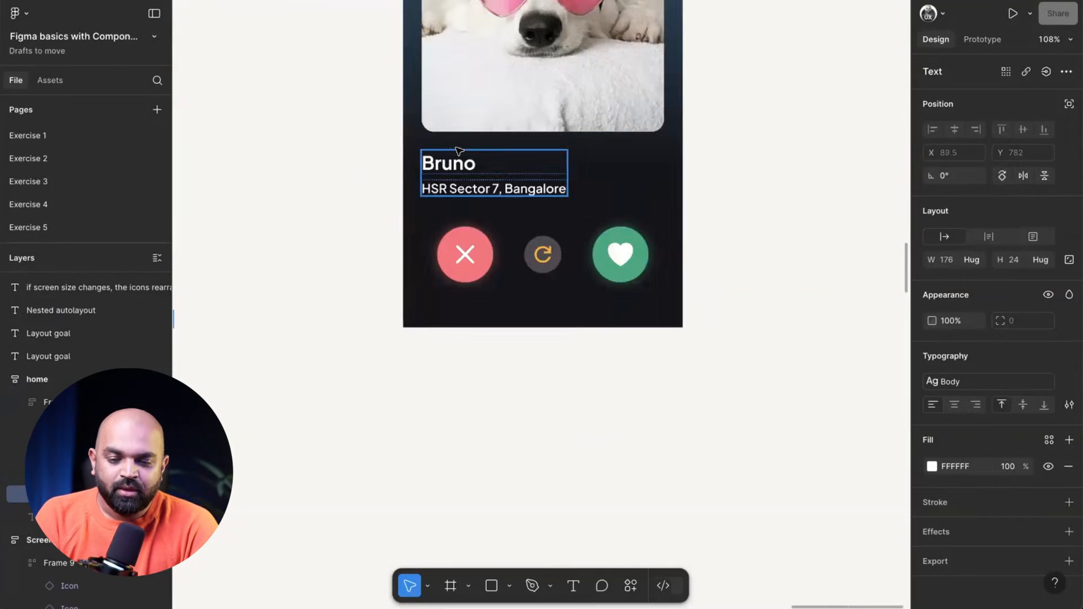
# Step: Apply the Heading text style to the "Bruno" text in the home frame, matching the dog name in the reference screen
pyautogui.scroll(5, 459, 151)
pyautogui.click(433, 181)
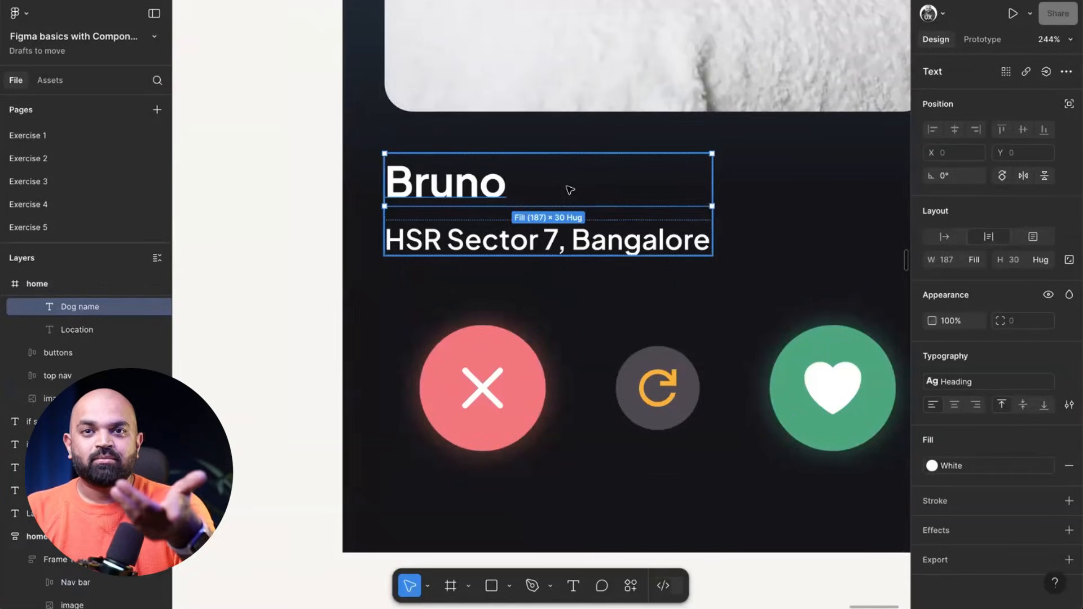
pyautogui.scroll(-5, 570, 190)
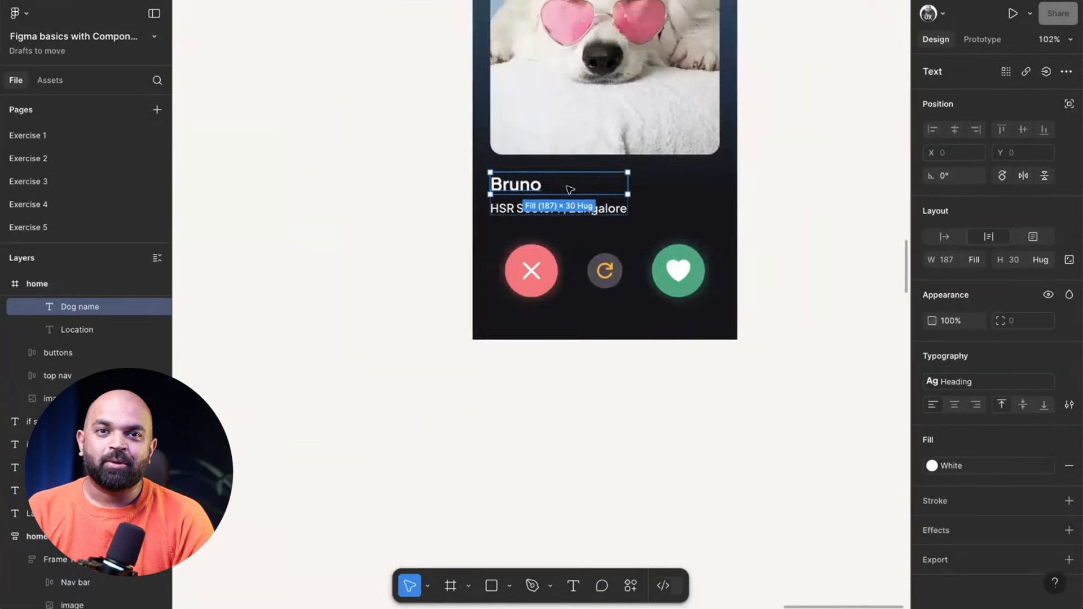
pyautogui.hscroll(-3, 570, 190)
pyautogui.scroll(3, 569, 189)
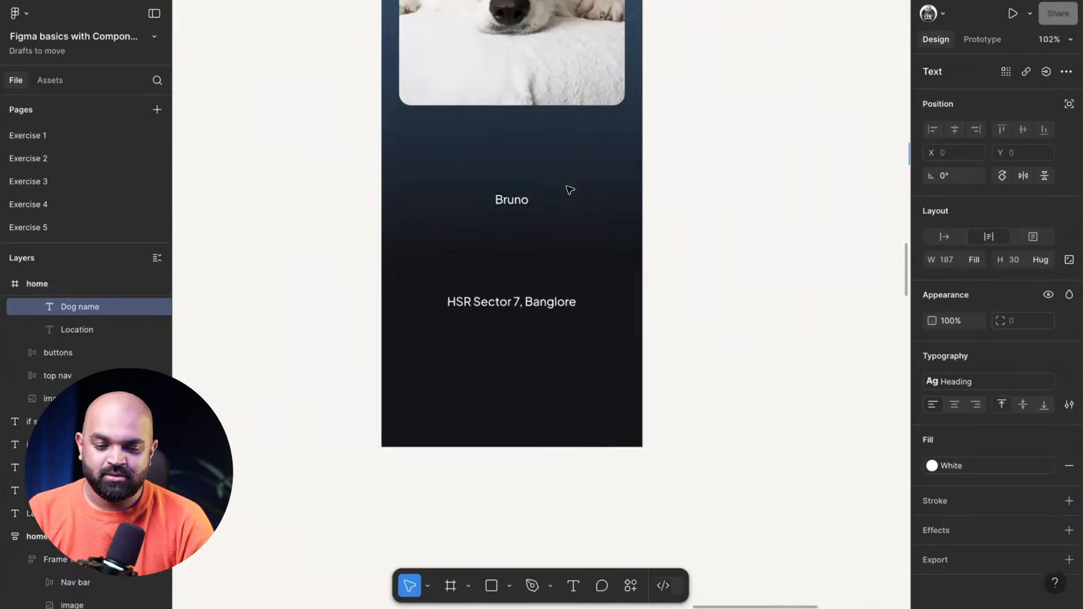
pyautogui.click(604, 188)
pyautogui.hscroll(2, 621, 189)
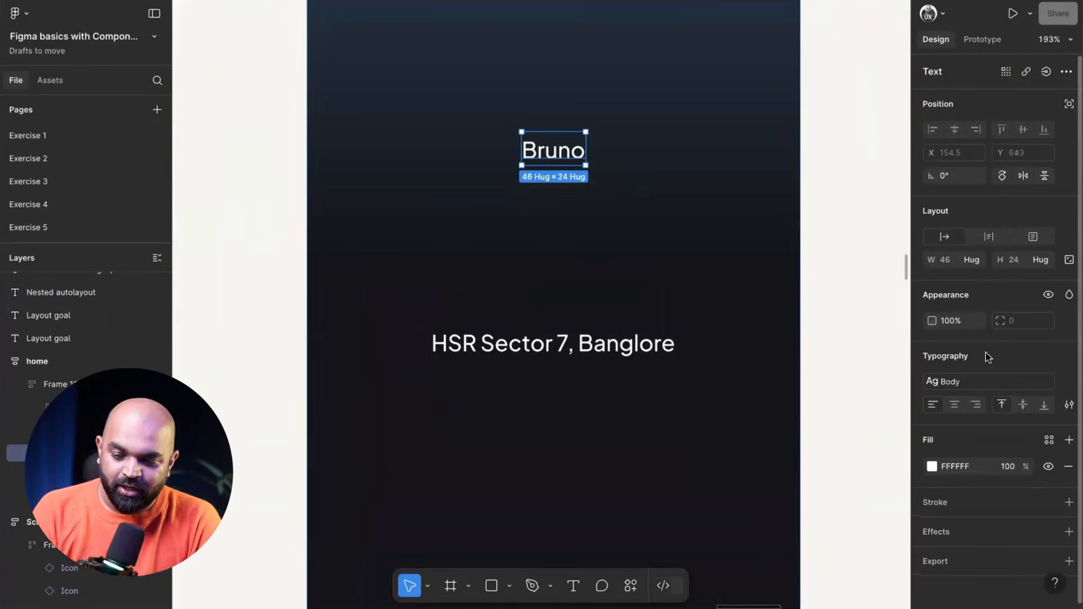
pyautogui.click(994, 379)
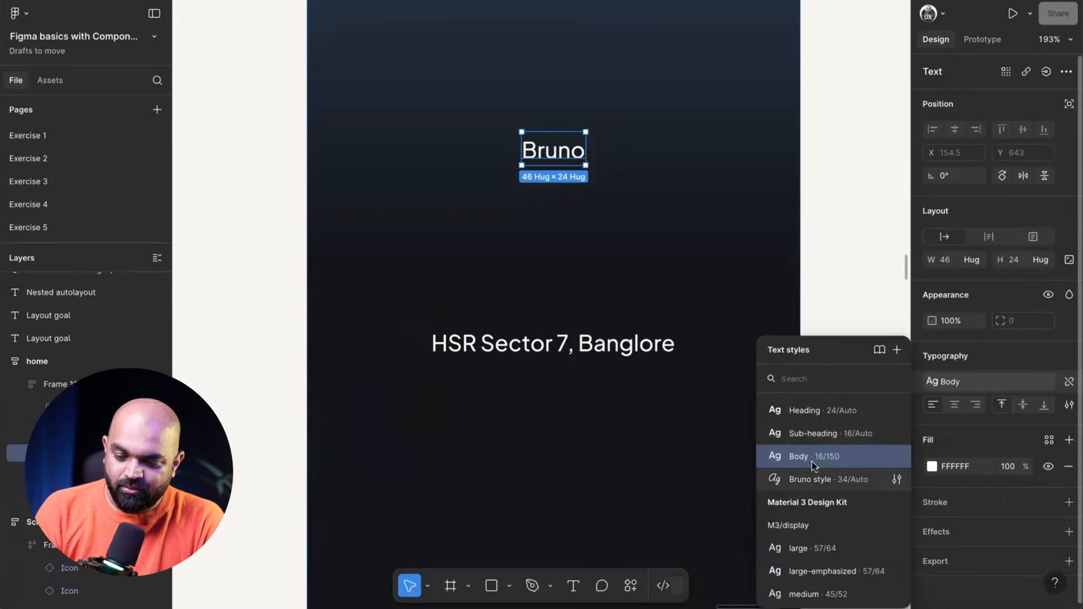
pyautogui.click(813, 412)
# Step: Apply the Sub-heading text style to the location text below "Bruno"
pyautogui.click(543, 374)
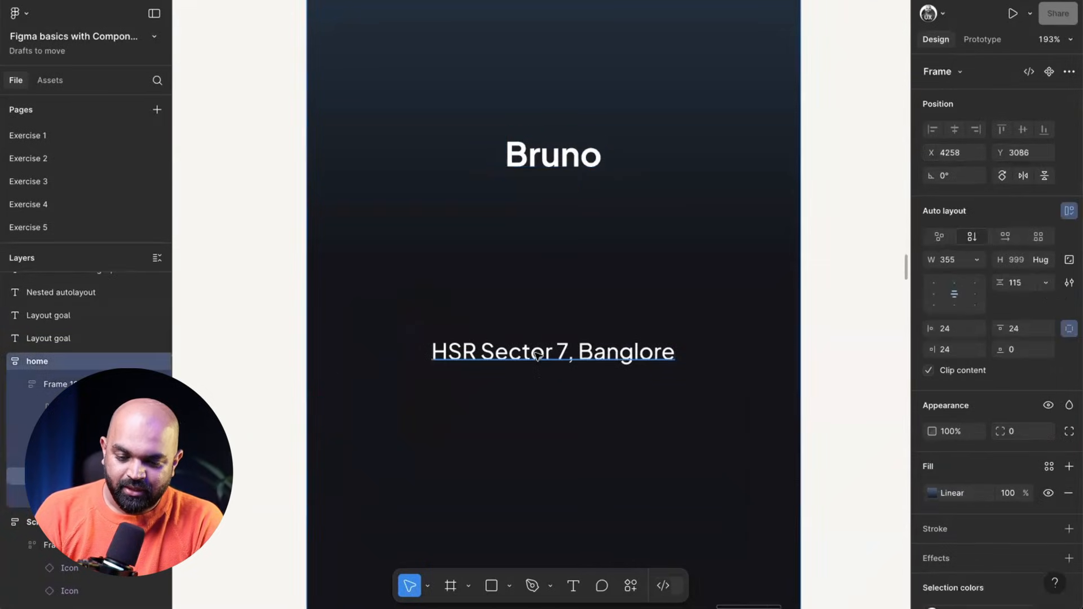
pyautogui.click(541, 353)
pyautogui.click(989, 381)
pyautogui.click(867, 432)
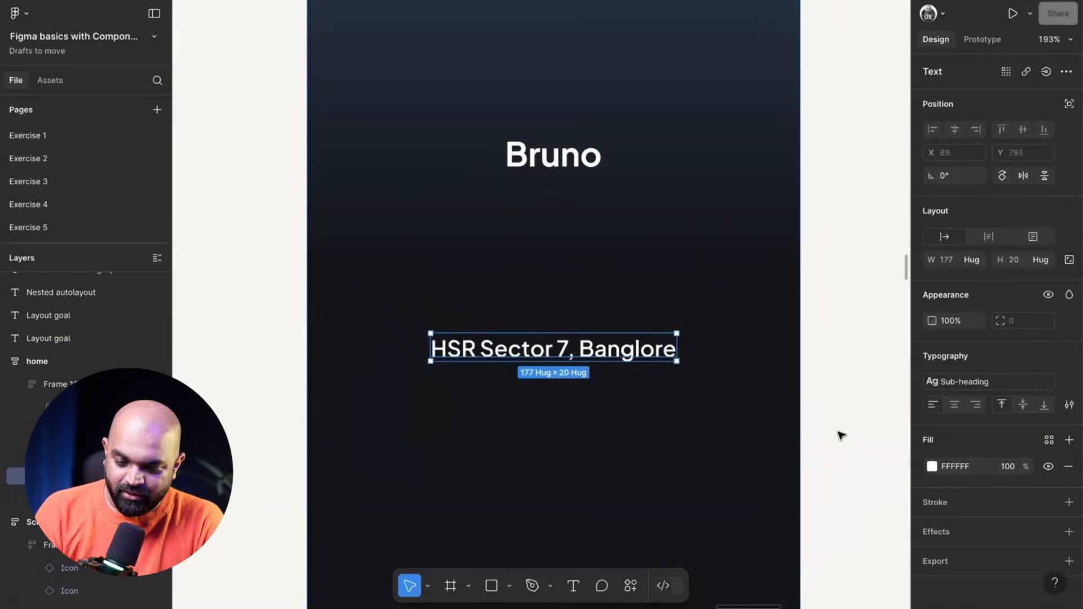
pyautogui.scroll(-10, 624, 273)
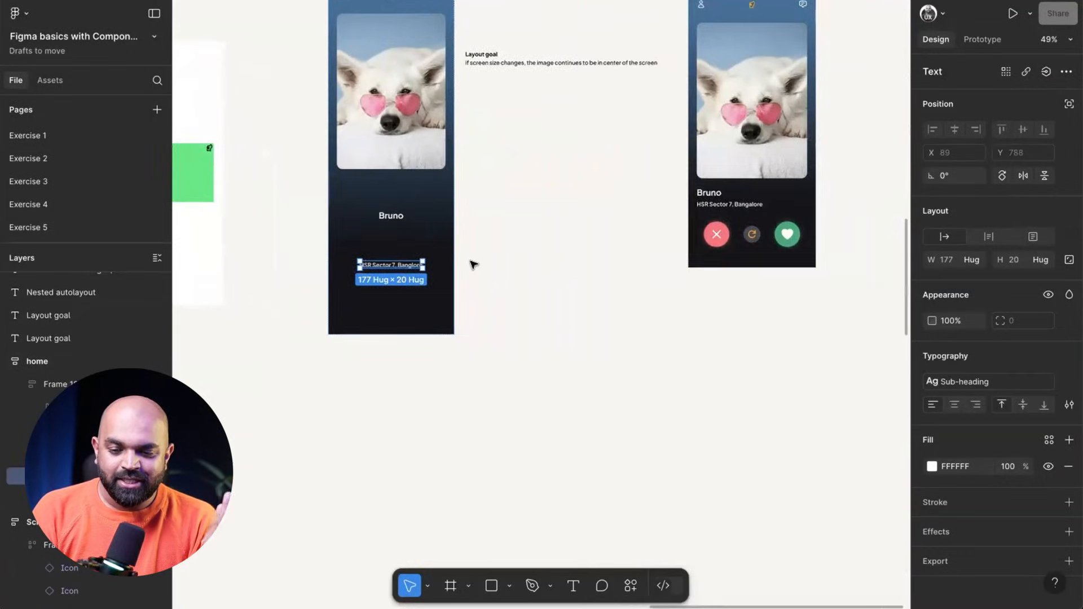
pyautogui.scroll(5, 471, 261)
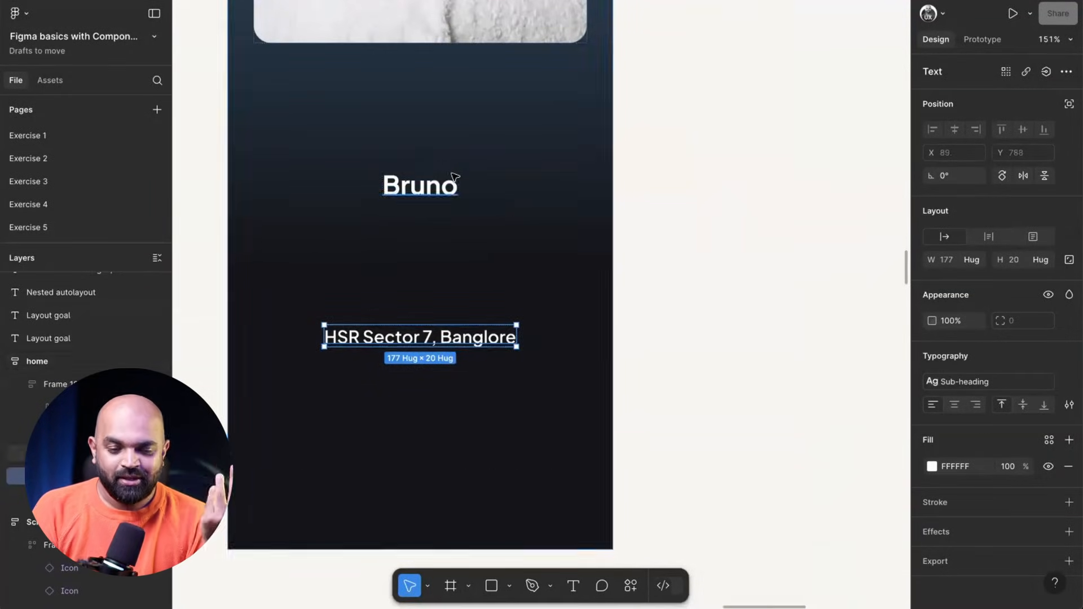
# Step: Wrap the "Bruno" and location texts together in their own auto layout frame inside the home frame
pyautogui.click(429, 187)
pyautogui.click(432, 334)
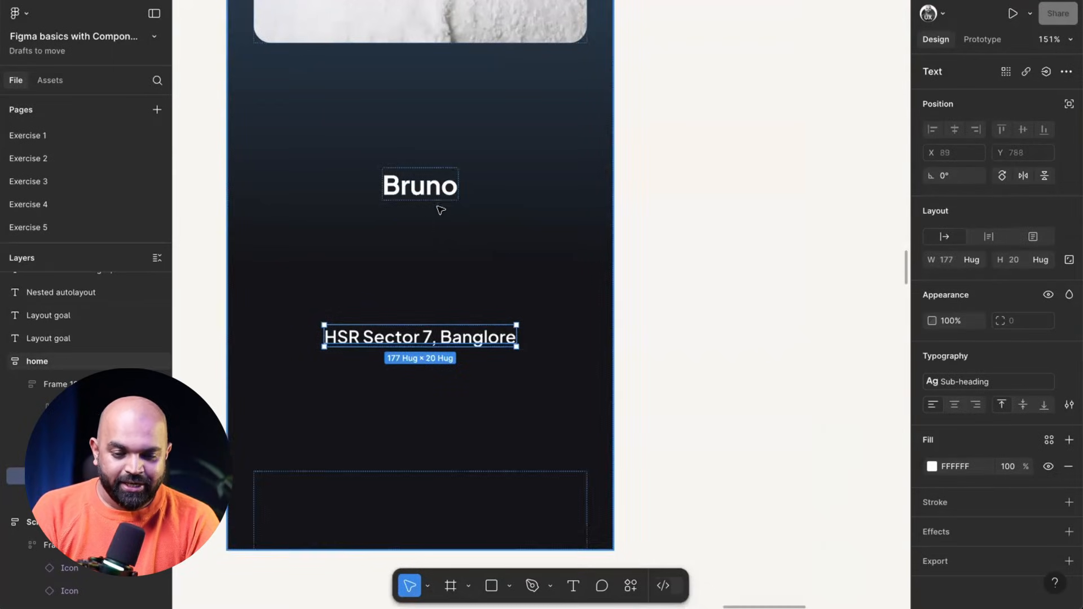
pyautogui.keyDown('shift'); pyautogui.click(431, 189); pyautogui.keyUp('shift')
pyautogui.scroll(-6, 524, 235)
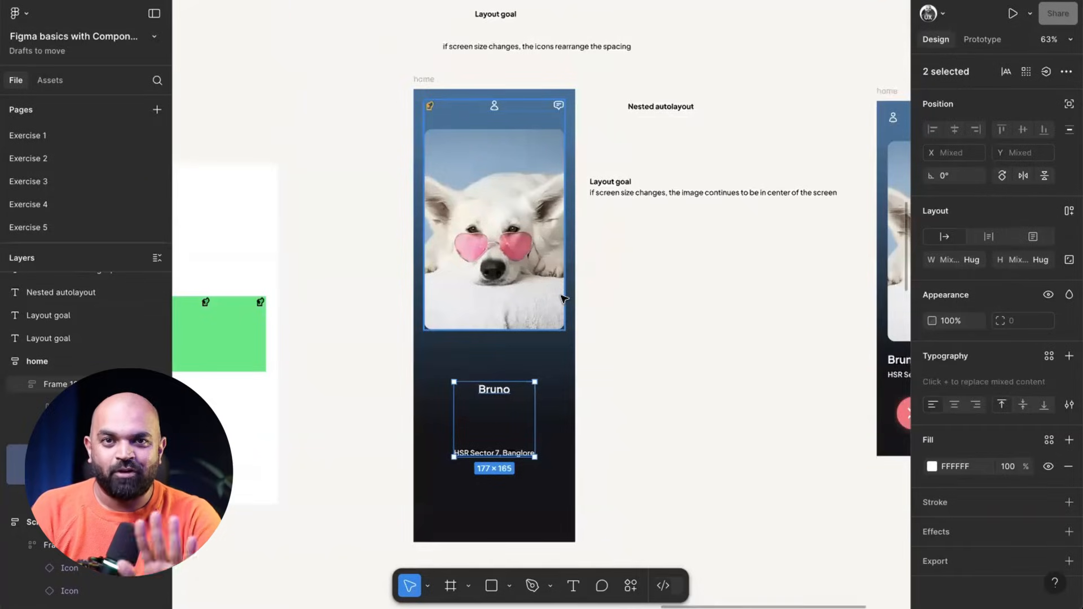
pyautogui.scroll(5, 552, 442)
pyautogui.scroll(-3, 552, 443)
pyautogui.click(468, 199)
pyautogui.keyDown('shift'); pyautogui.click(481, 314); pyautogui.keyUp('shift')
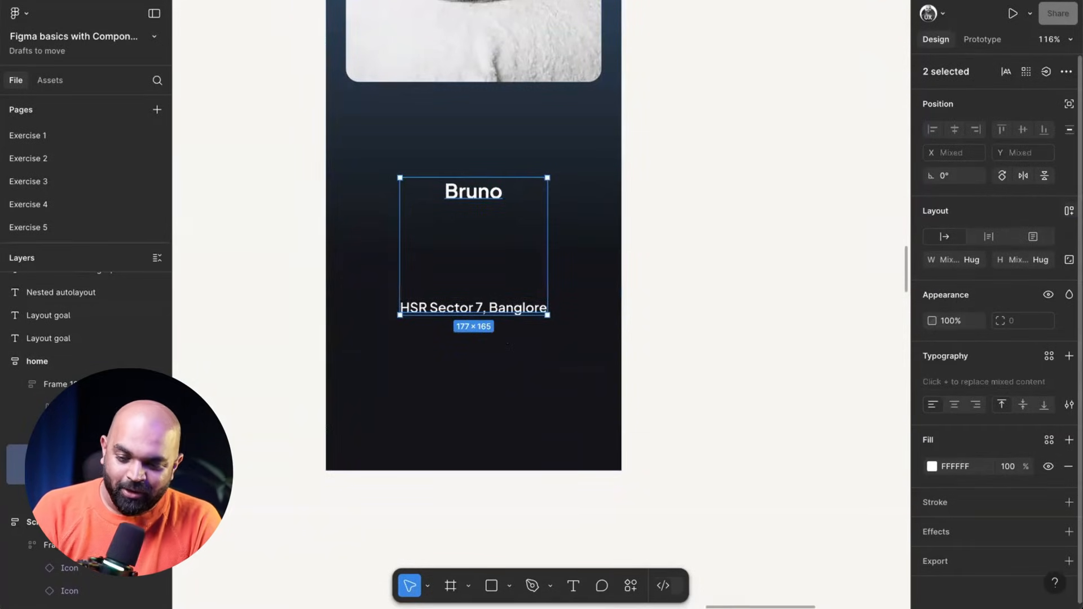
pyautogui.click(1069, 211)
# Step: Inspect the reference screen's Dog details frame for its alignment, its position and the gap between name and location
pyautogui.hscroll(10, 636, 413)
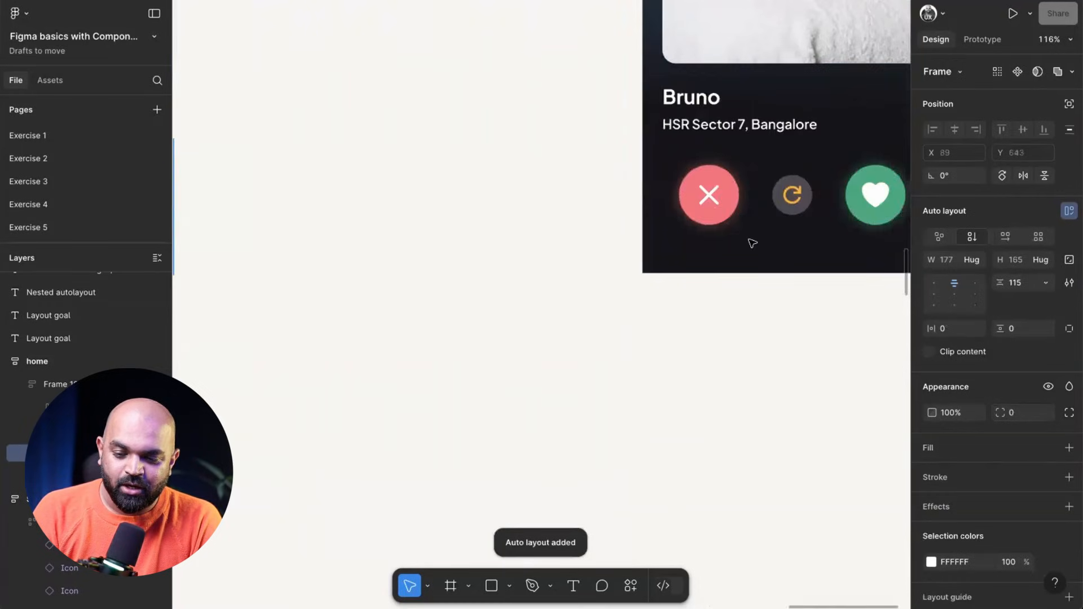
pyautogui.scroll(2, 586, 181)
pyautogui.hscroll(2, 586, 180)
pyautogui.click(557, 194)
pyautogui.click(557, 195)
pyautogui.scroll(5, 557, 195)
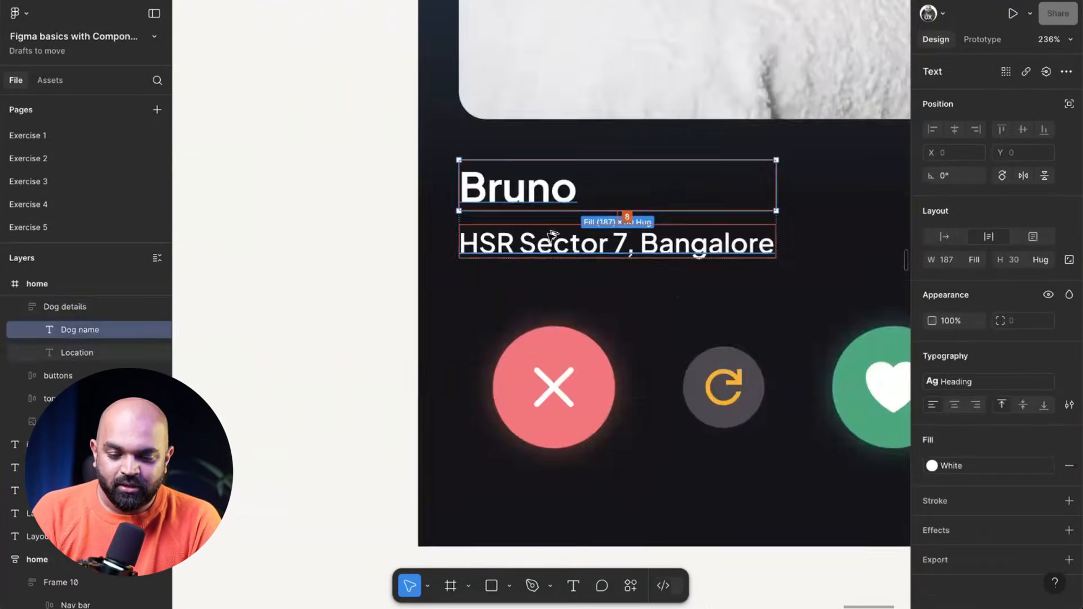
pyautogui.scroll(-5, 553, 234)
pyautogui.click(412, 230)
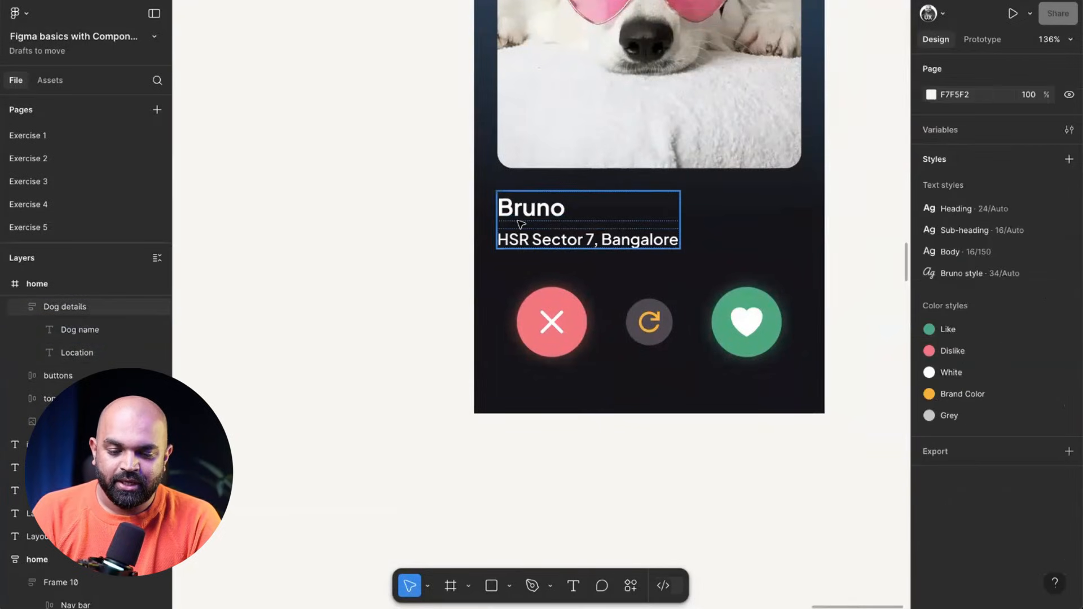
pyautogui.click(521, 219)
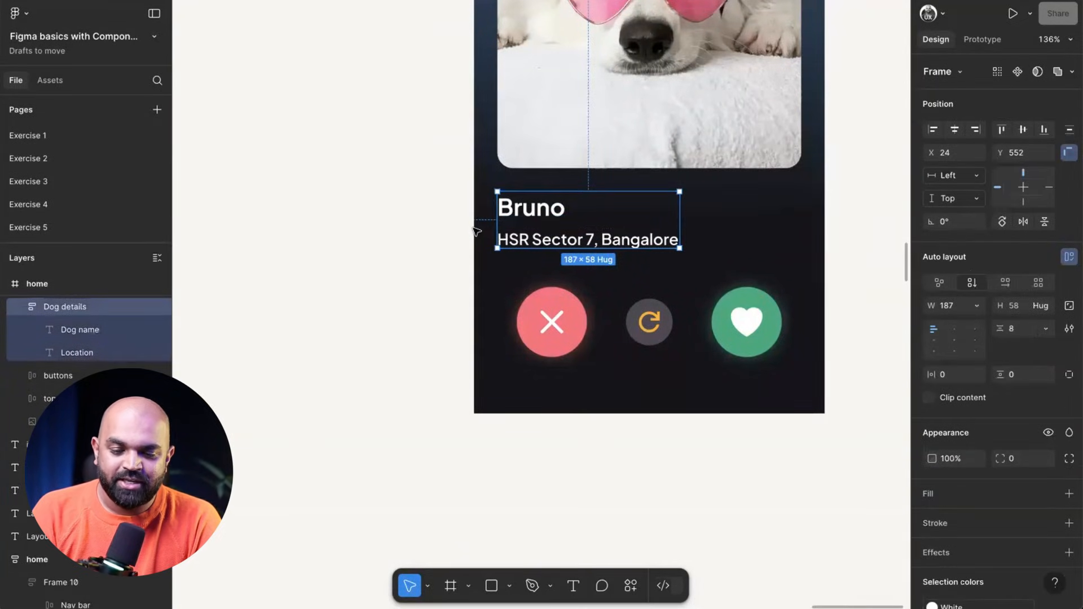
pyautogui.press('alt')
pyautogui.scroll(-5, 590, 228)
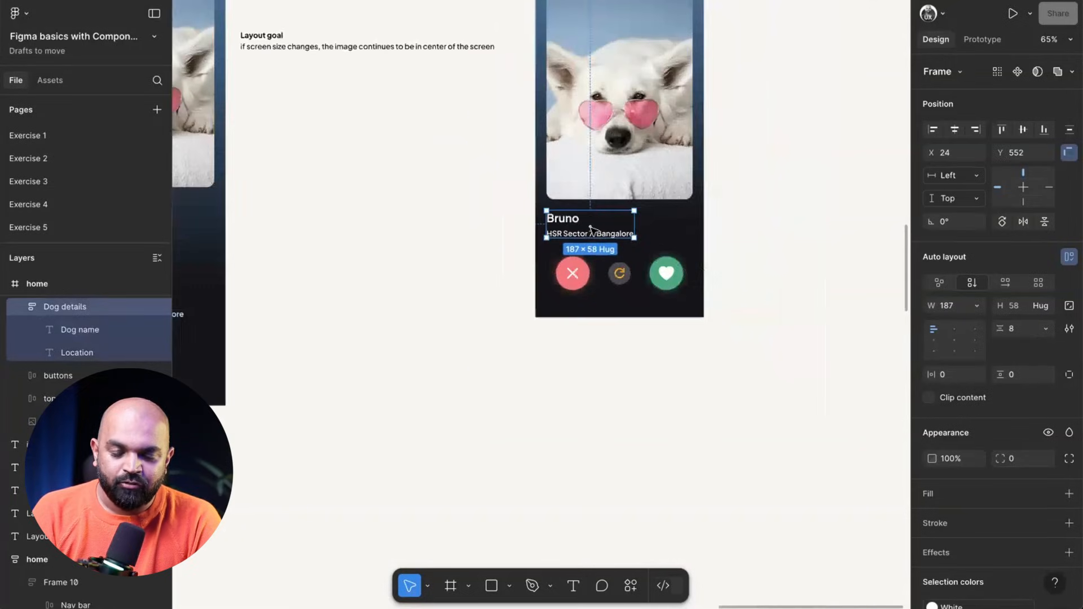
pyautogui.hscroll(-8, 593, 229)
pyautogui.scroll(-3, 556, 203)
pyautogui.scroll(3, 530, 169)
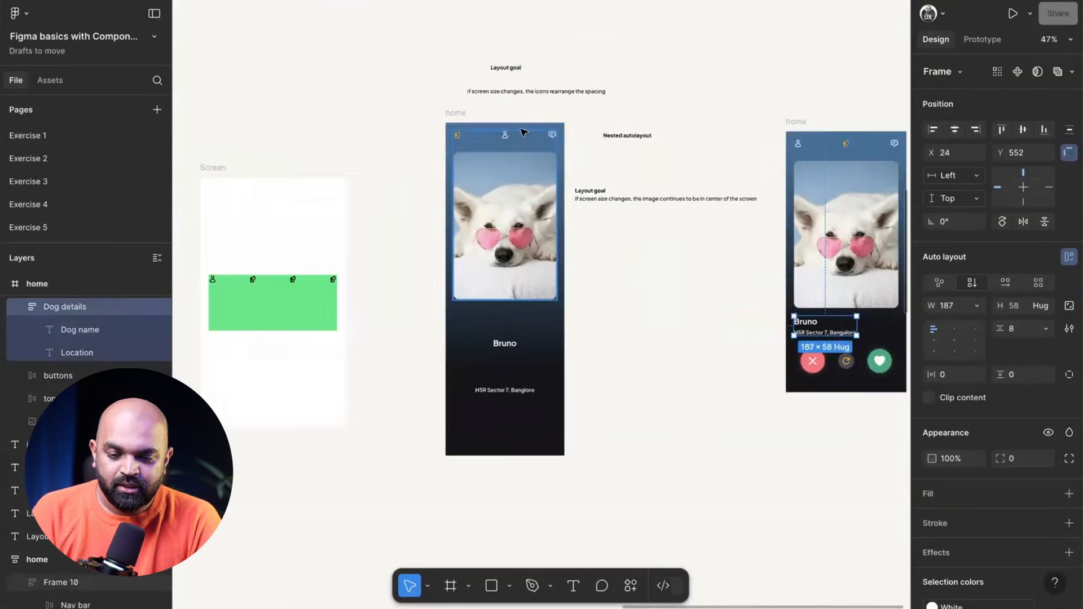
# Step: Compare the auto layout settings of the home frame, the name-and-location frame and the nested nav bar and image frame
pyautogui.click(454, 114)
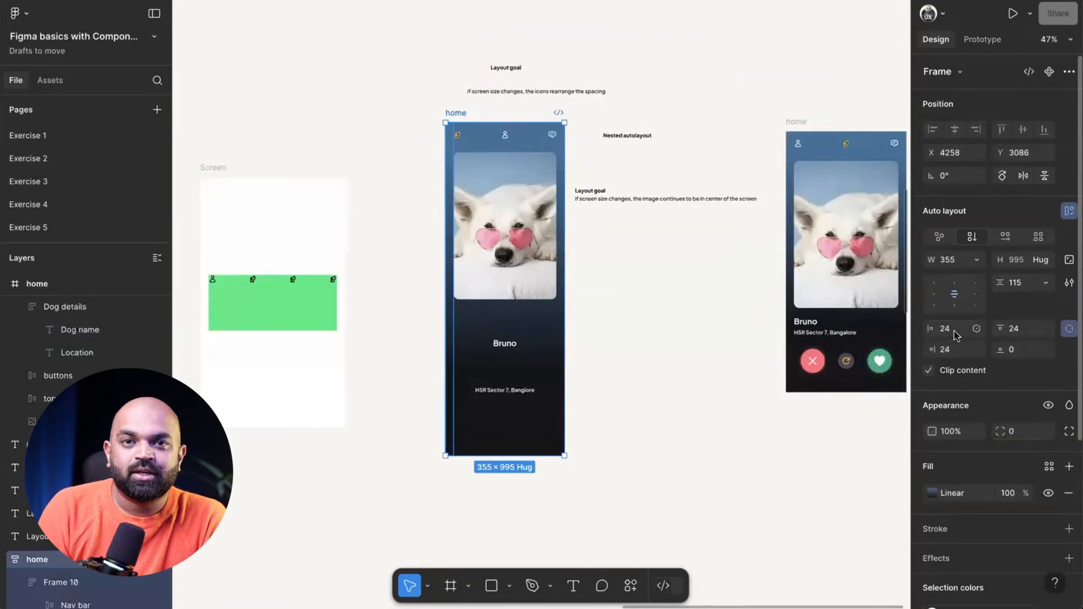
pyautogui.scroll(5, 515, 361)
pyautogui.click(515, 333)
pyautogui.scroll(-2, 517, 333)
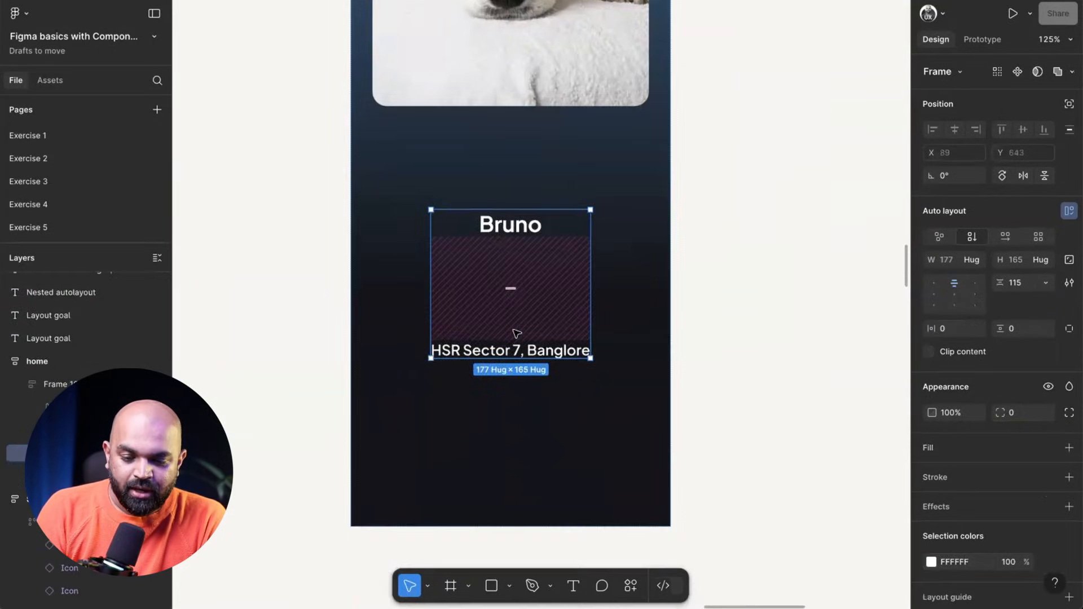
pyautogui.scroll(-3, 516, 333)
pyautogui.hscroll(-2, 528, 300)
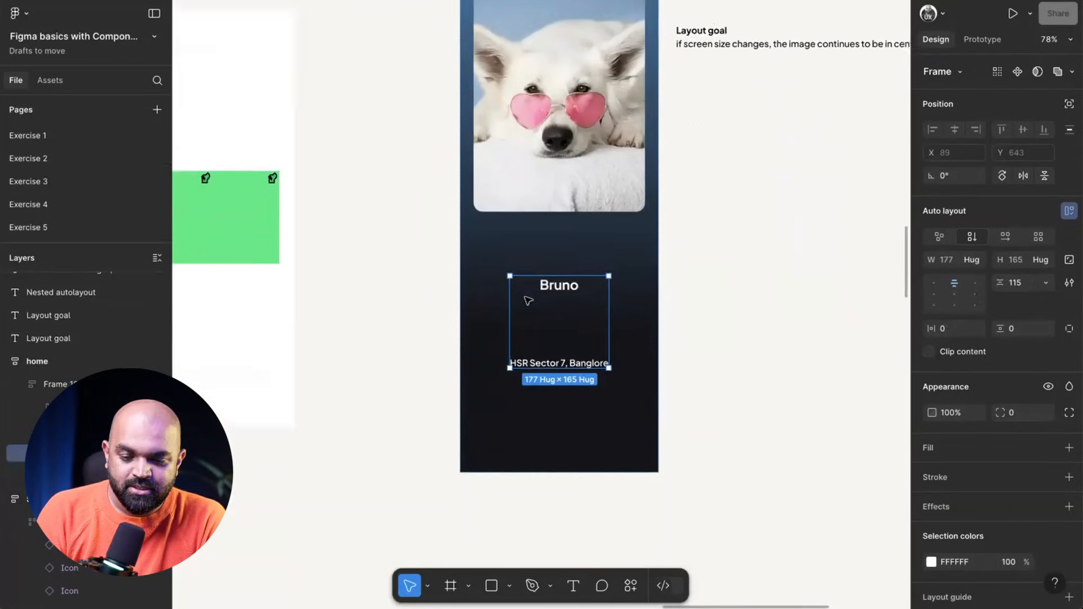
pyautogui.scroll(-2, 527, 301)
pyautogui.hscroll(2, 527, 301)
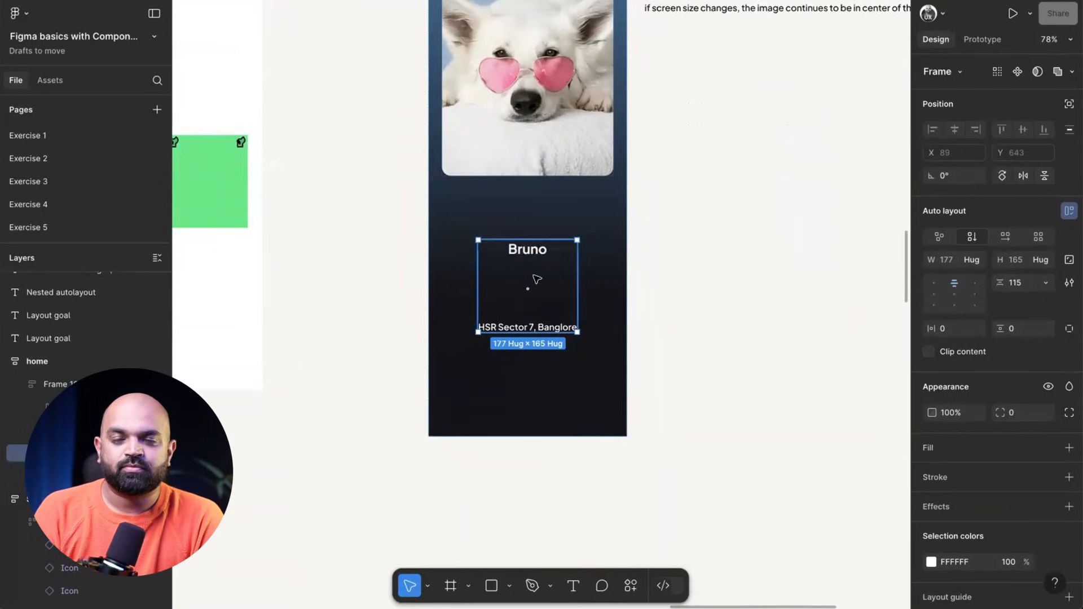
pyautogui.scroll(4, 536, 279)
pyautogui.click(539, 182)
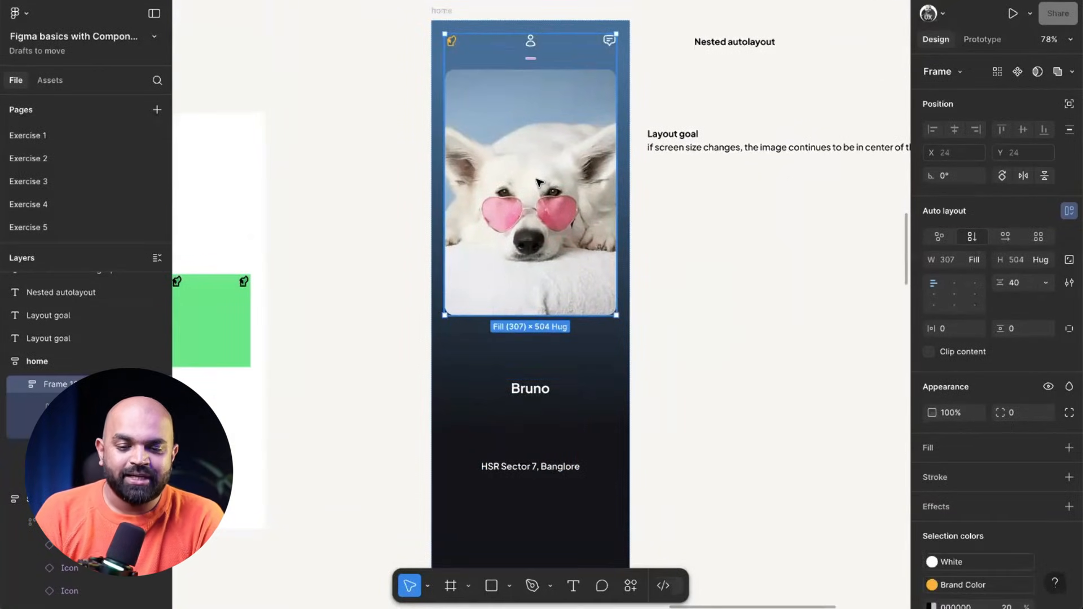
pyautogui.scroll(-3, 546, 214)
pyautogui.hscroll(1, 530, 254)
# Step: Set the width of the name-and-location frame to Fill container
pyautogui.click(512, 303)
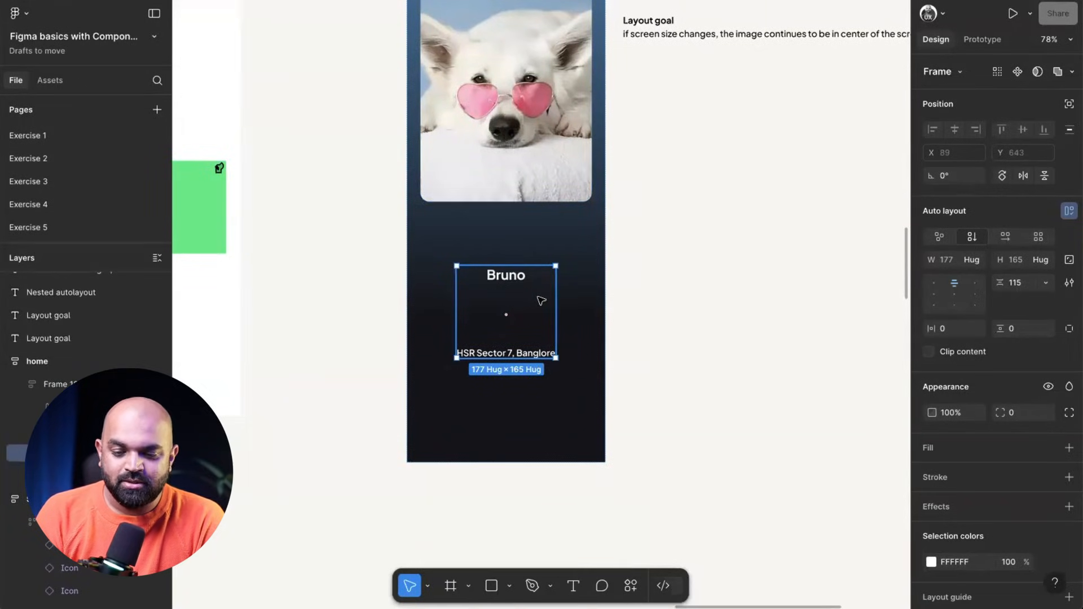
pyautogui.click(972, 260)
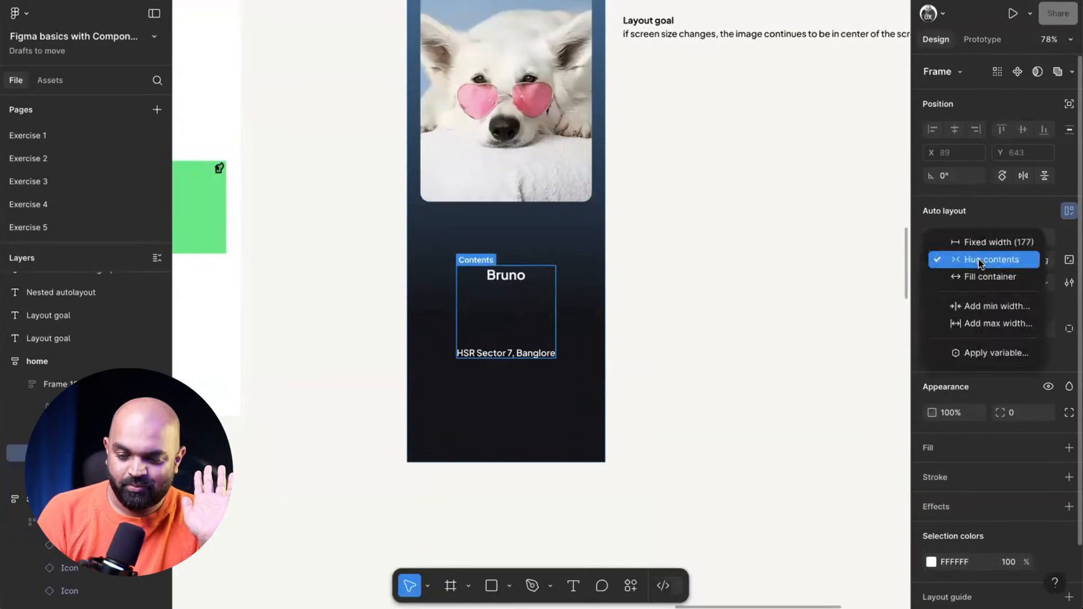
pyautogui.click(982, 277)
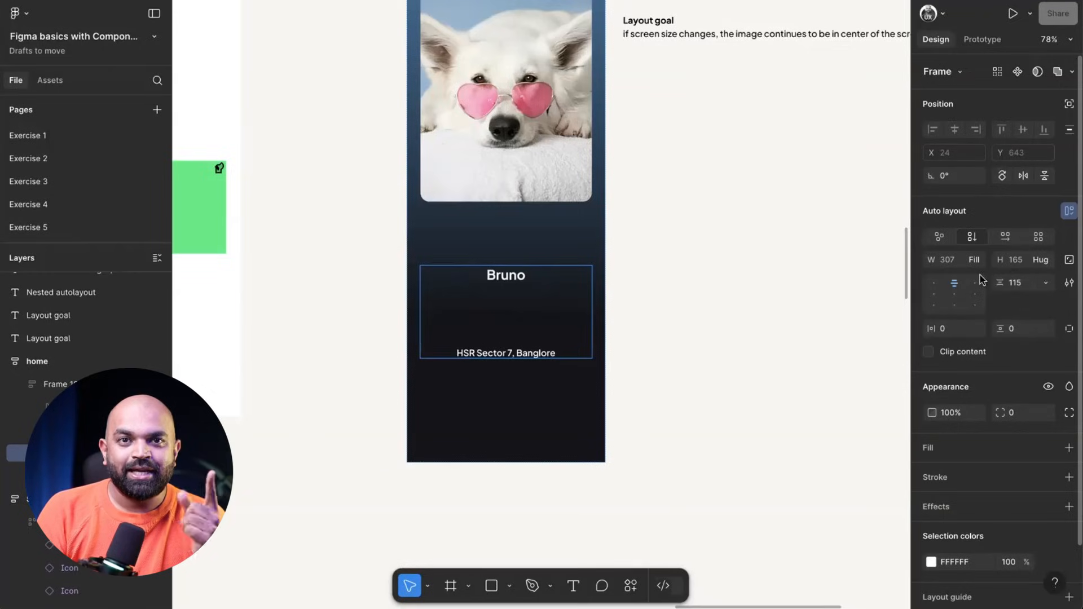
# Step: Align the name-and-location frame's contents to the top left and set their vertical gap to 8
pyautogui.click(934, 284)
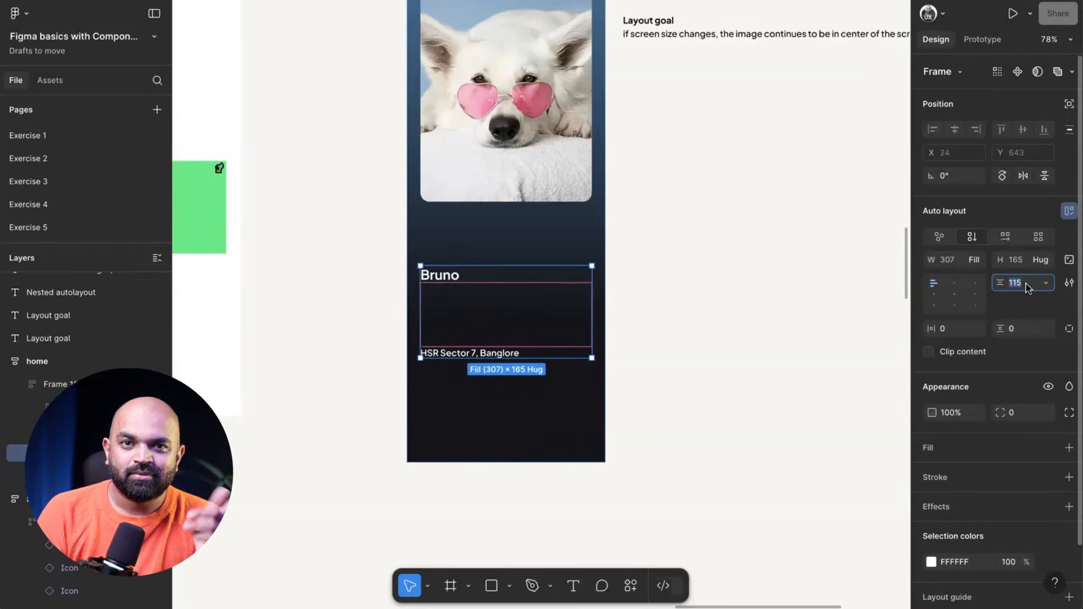
pyautogui.press('Return')
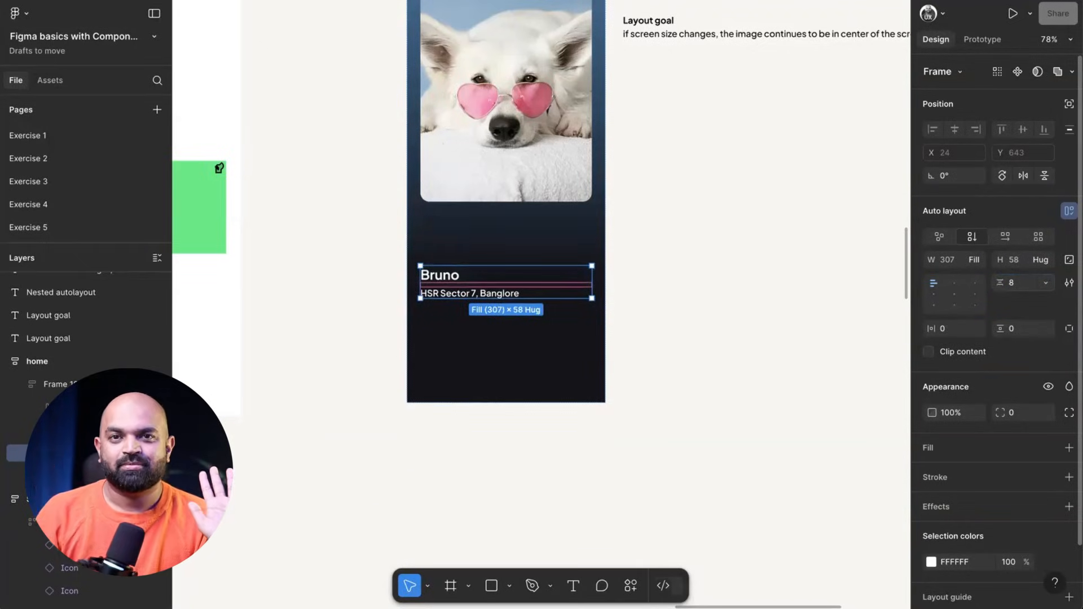
pyautogui.hscroll(10, 687, 404)
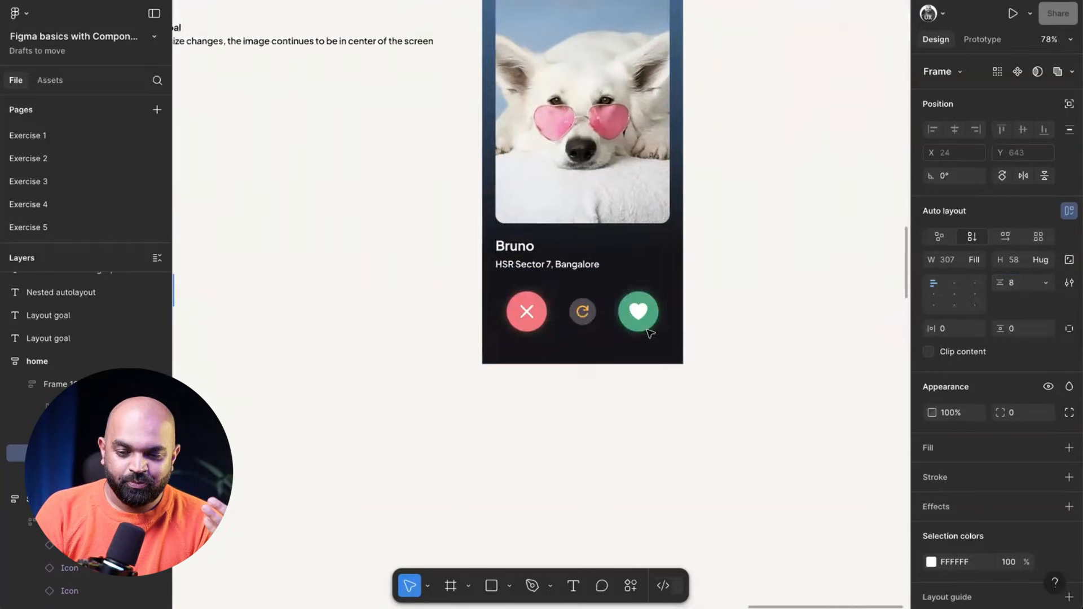
# Step: Measure the reference screen's gaps between Dog details and the image and between the image and the top nav
pyautogui.click(536, 257)
pyautogui.scroll(3, 536, 257)
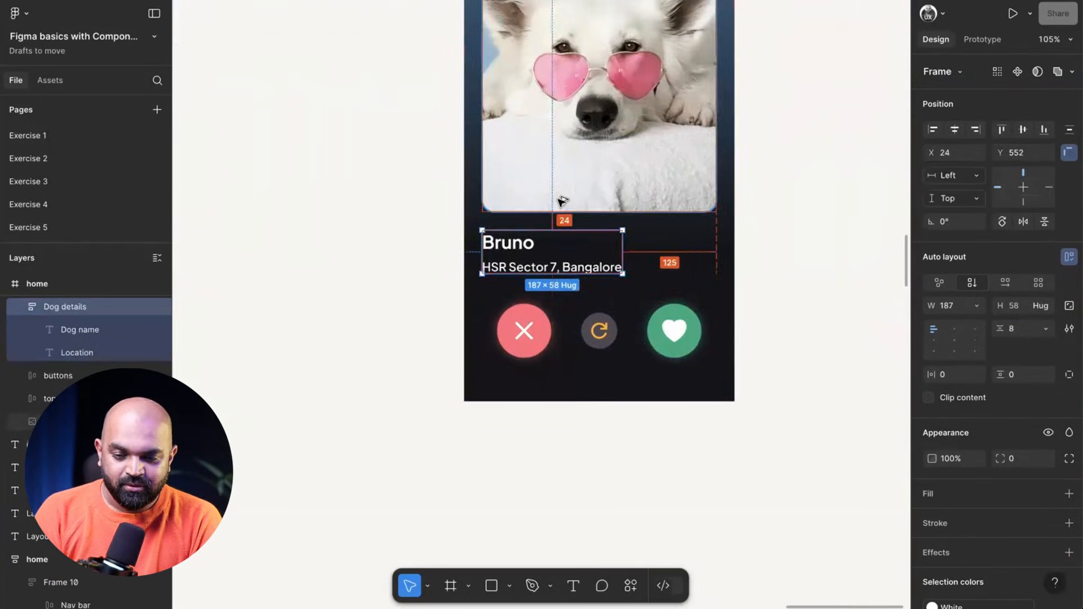
pyautogui.scroll(5, 562, 200)
pyautogui.click(611, 141)
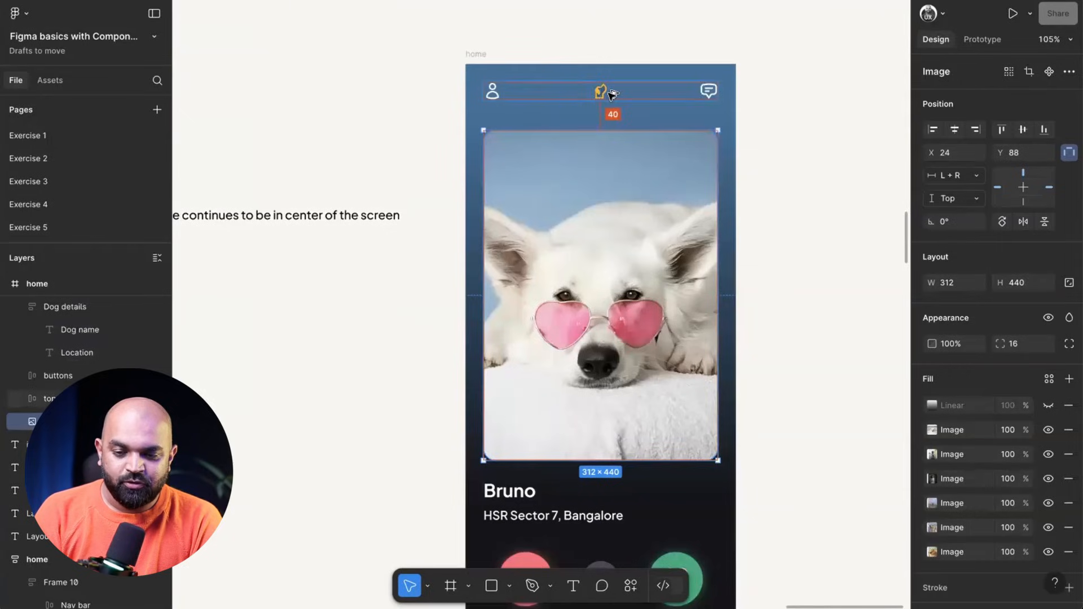
pyautogui.scroll(-3, 629, 186)
pyautogui.hscroll(-8, 629, 186)
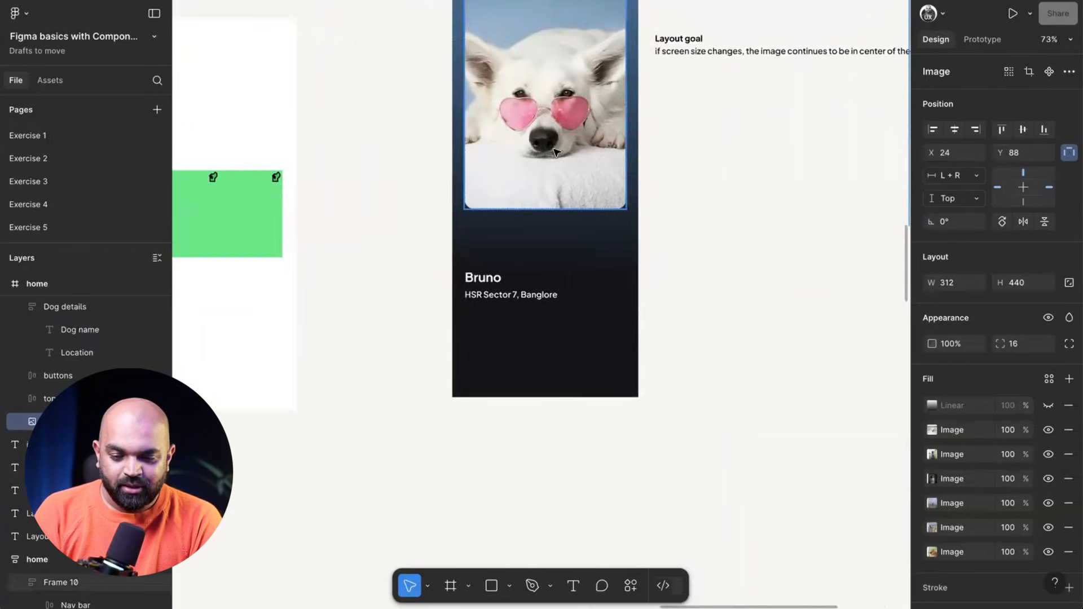
pyautogui.press('Escape')
pyautogui.scroll(3, 530, 155)
pyautogui.moveTo(528, 45)
pyautogui.click(481, 367)
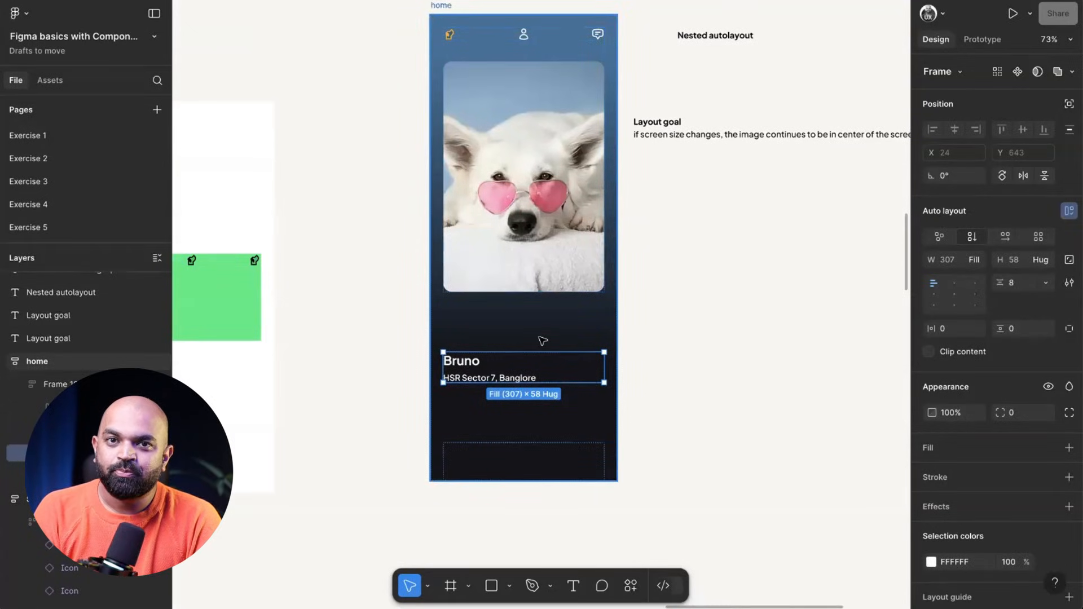
pyautogui.scroll(-2, 541, 340)
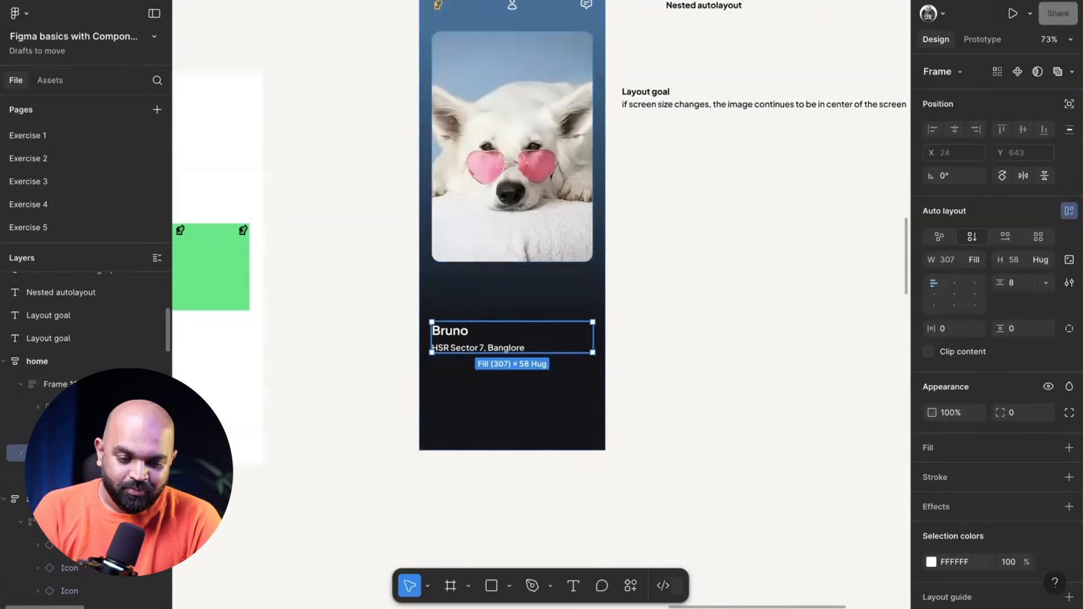
# Step: Remove auto layout from the frame that holds the nav bar and the image
pyautogui.click(520, 87)
pyautogui.scroll(3, 519, 87)
pyautogui.scroll(4, 522, 88)
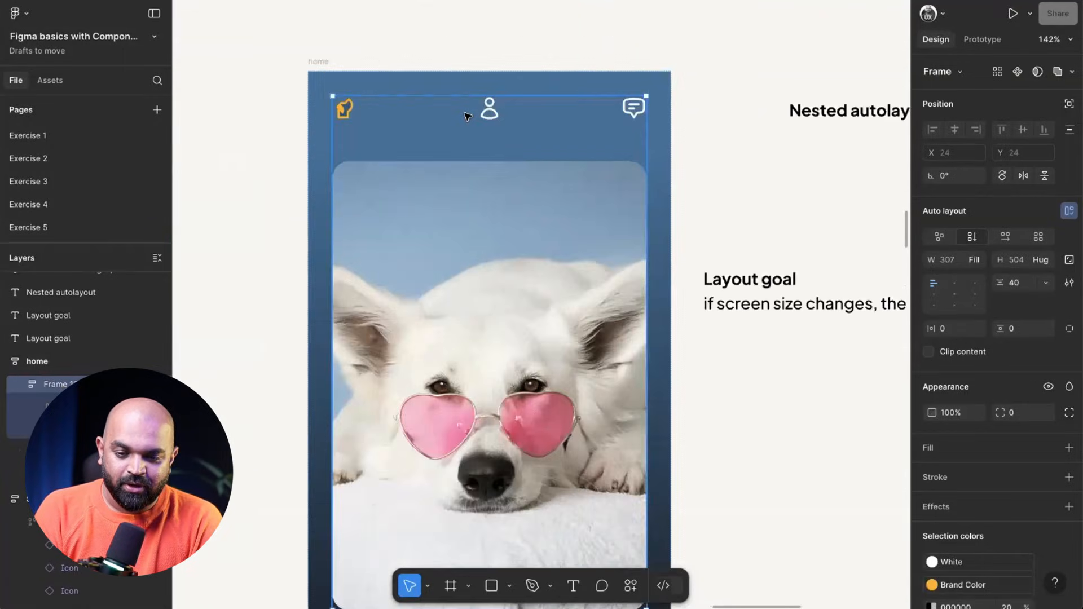
pyautogui.rightClick(494, 112)
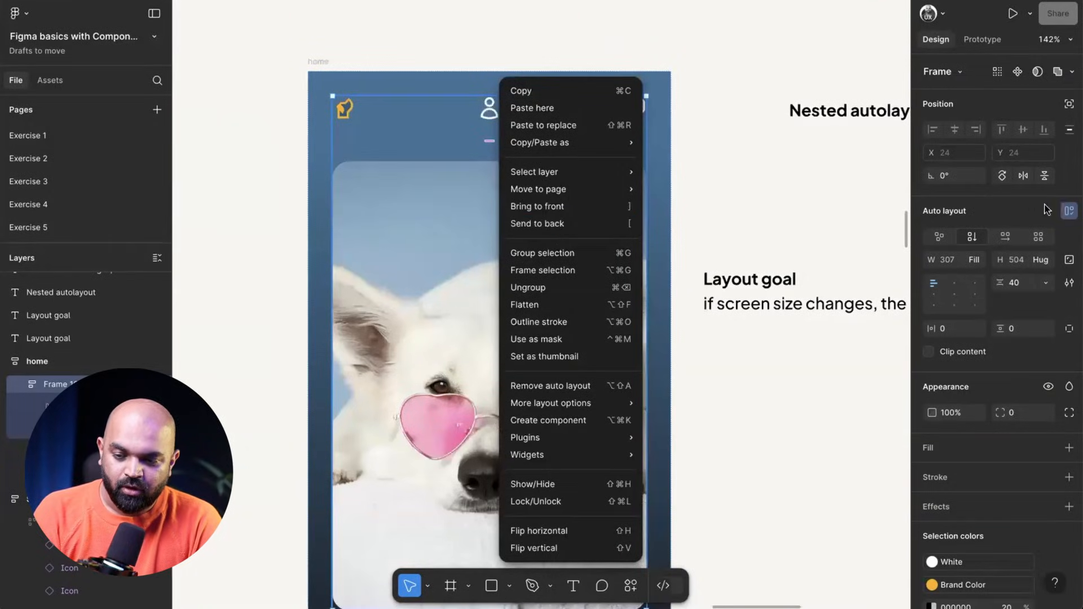
pyautogui.press('Escape')
pyautogui.press('super+z')
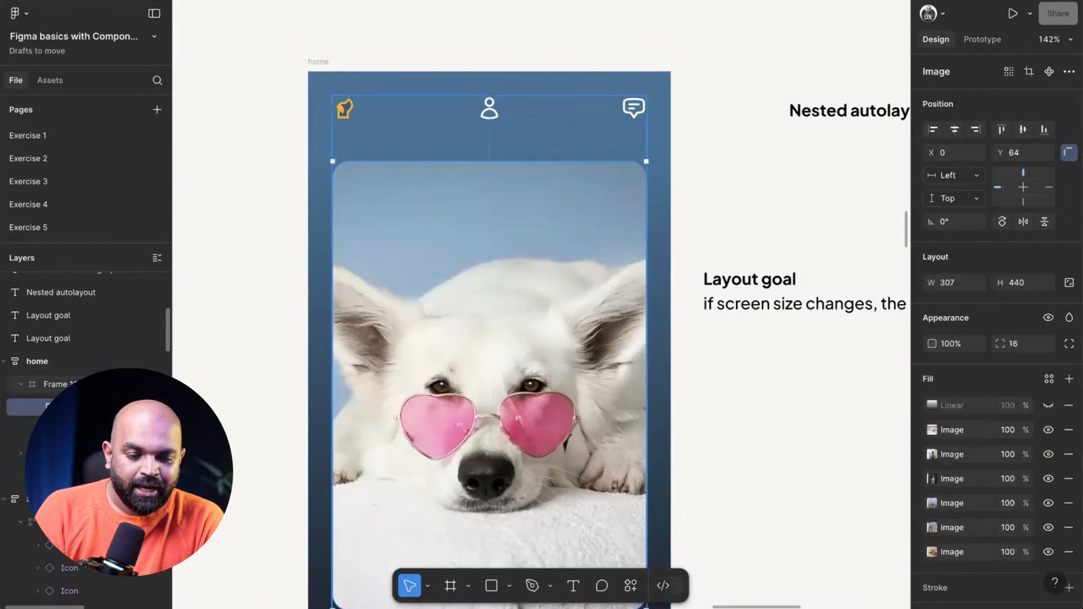
pyautogui.press('super+z')
pyautogui.scroll(-5, 583, 325)
pyautogui.keyDown('ctrl'); pyautogui.scroll(-3, 581, 282); pyautogui.keyUp('ctrl')
# Step: Move the name-and-location frame into the frame that holds the nav bar and image, placing it just below the image
pyautogui.click(523, 294)
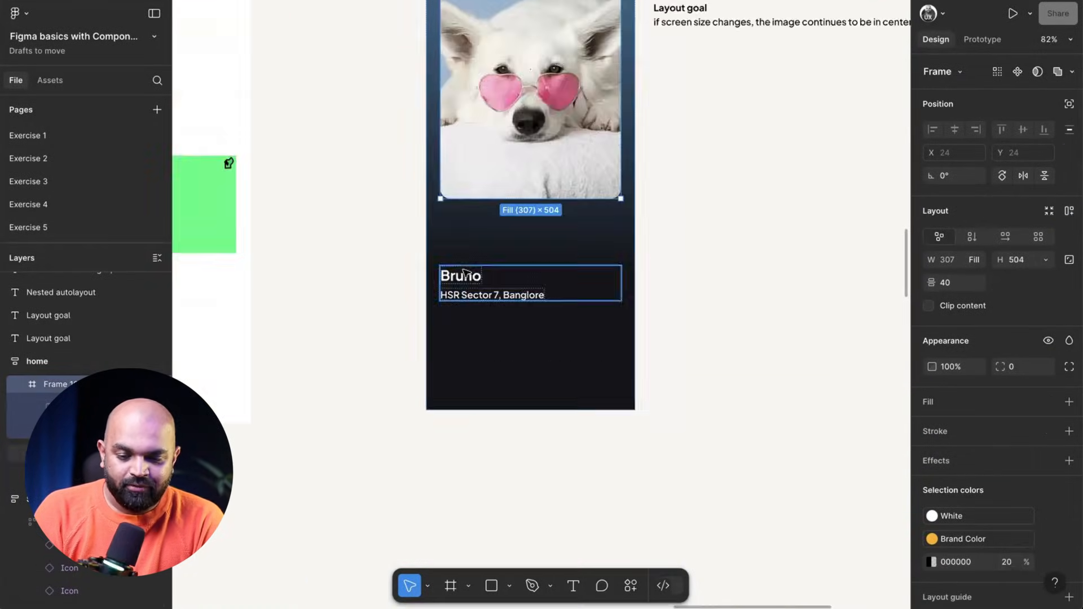
pyautogui.scroll(2, 524, 293)
pyautogui.hscroll(2, 523, 294)
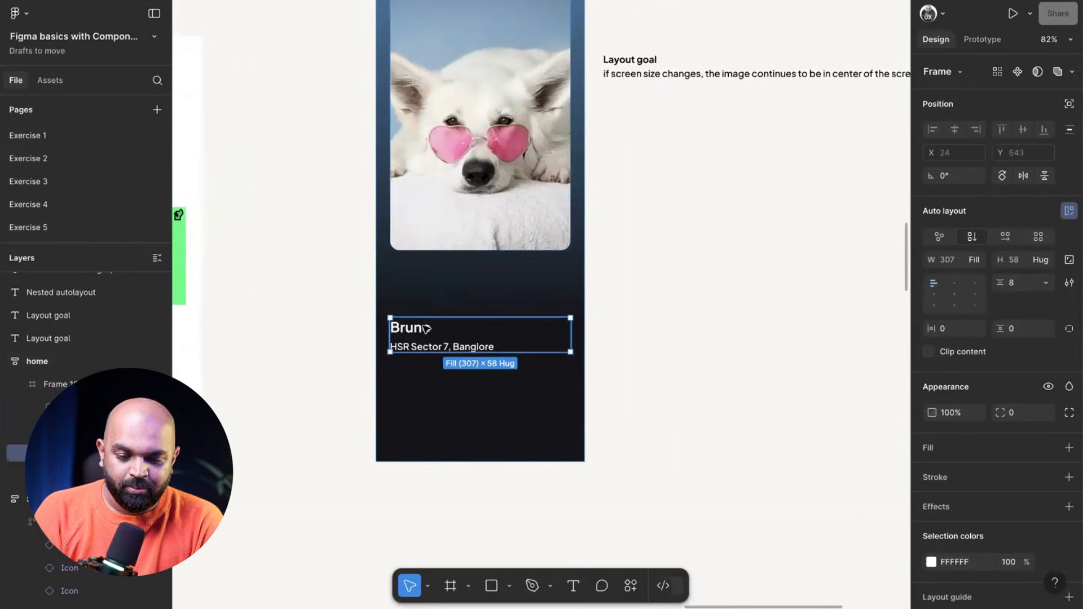
pyautogui.press('Delete')
pyautogui.click(399, 222)
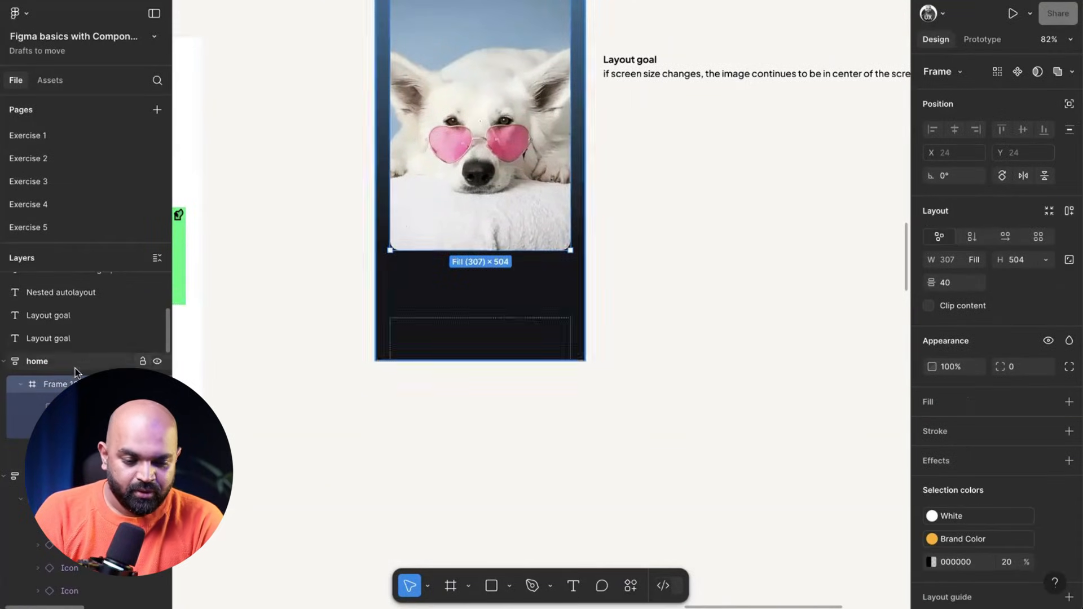
pyautogui.hotkey('ctrl', 'z')
pyautogui.keyDown('ctrl'); pyautogui.scroll(-3, 514, 338); pyautogui.keyUp('ctrl')
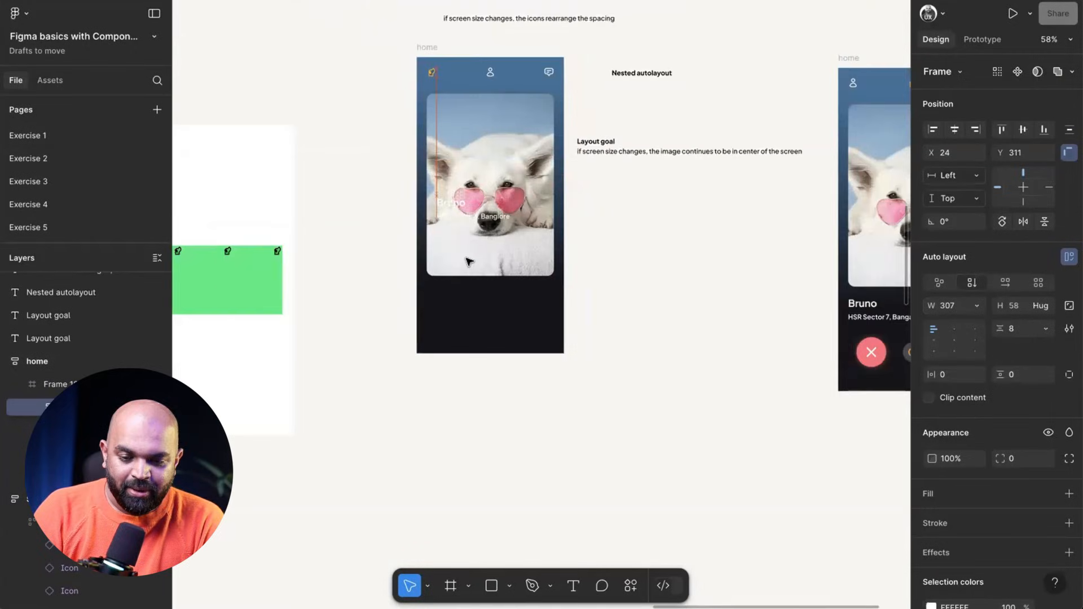
pyautogui.moveTo(467, 262); pyautogui.dragTo(465, 301)
pyautogui.keyDown('ctrl'); pyautogui.scroll(5, 465, 302); pyautogui.keyUp('ctrl')
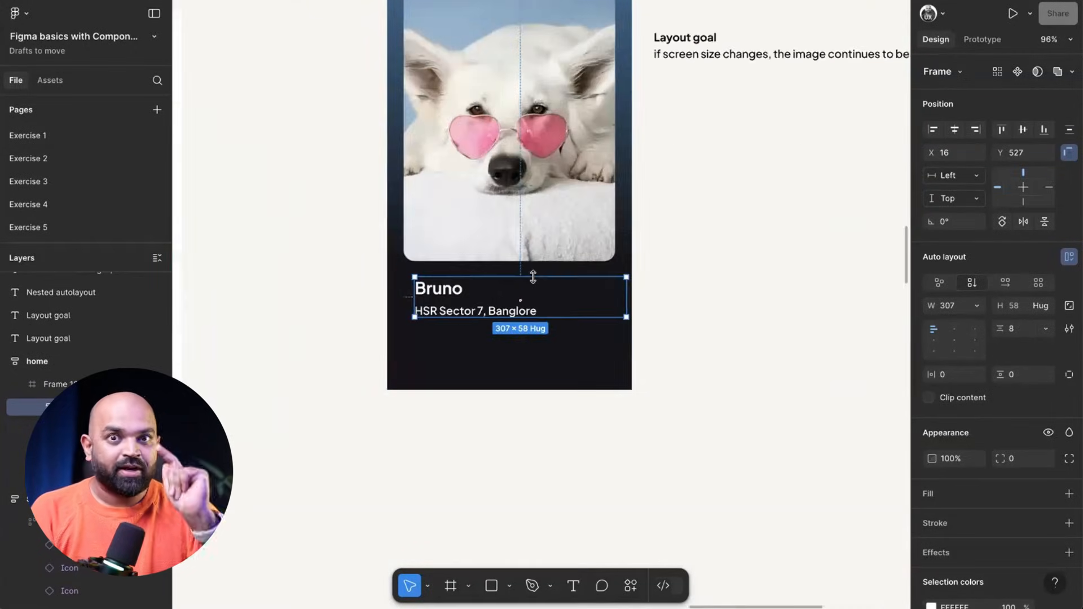
pyautogui.scroll(3, 593, 262)
pyautogui.hscroll(2, 593, 264)
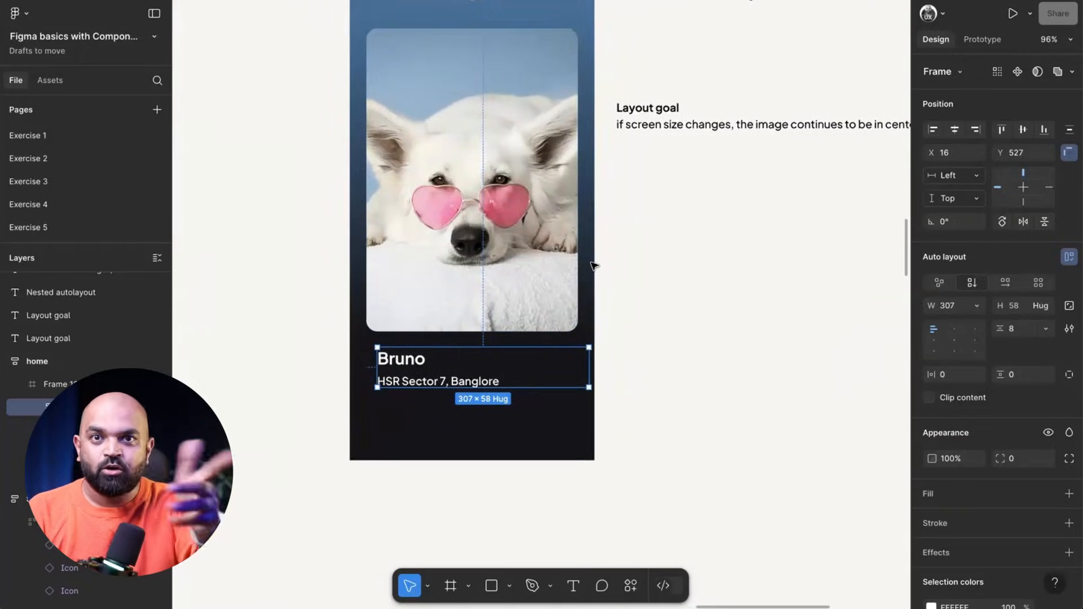
pyautogui.scroll(3, 593, 266)
pyautogui.hscroll(-1, 593, 265)
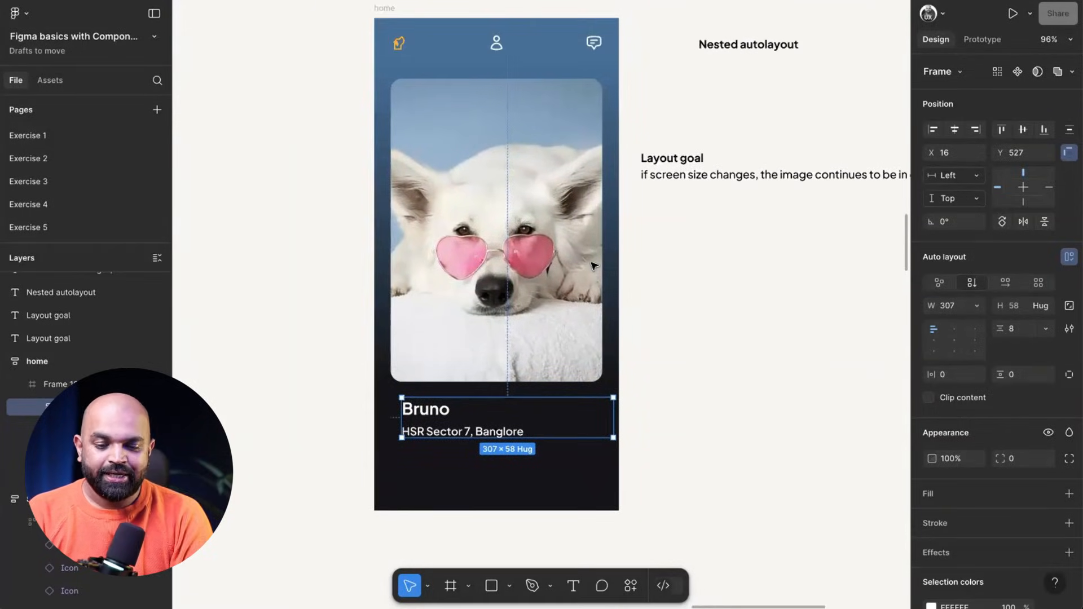
pyautogui.scroll(-2, 593, 265)
pyautogui.hscroll(-1, 593, 265)
# Step: Wrap the image and the name-and-location frame together in a new vertical auto layout frame
pyautogui.click(593, 266)
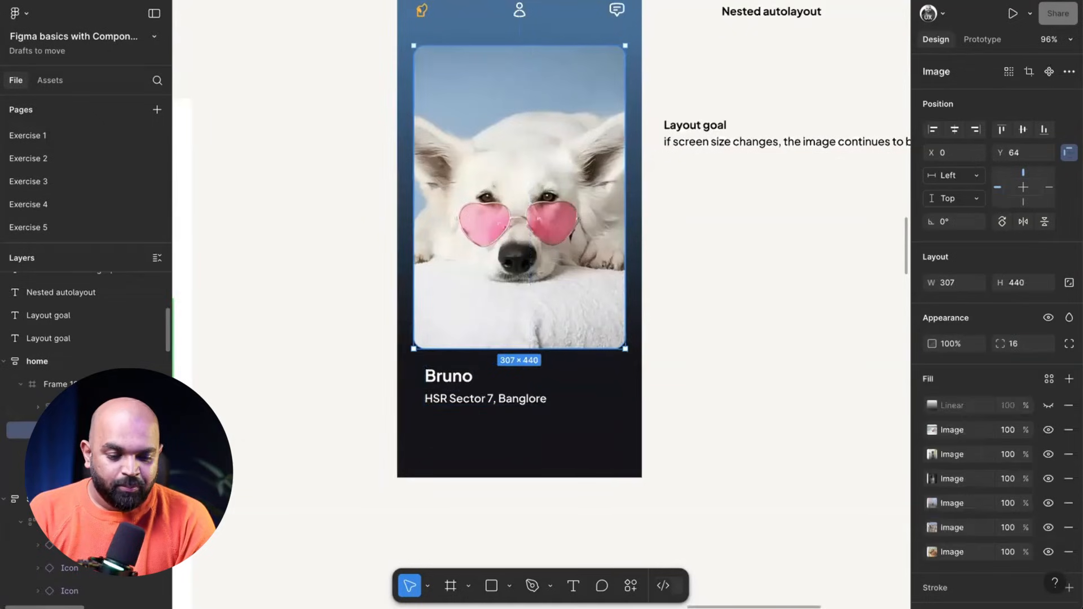
pyautogui.keyDown('shift'); pyautogui.click(484, 394); pyautogui.keyUp('shift')
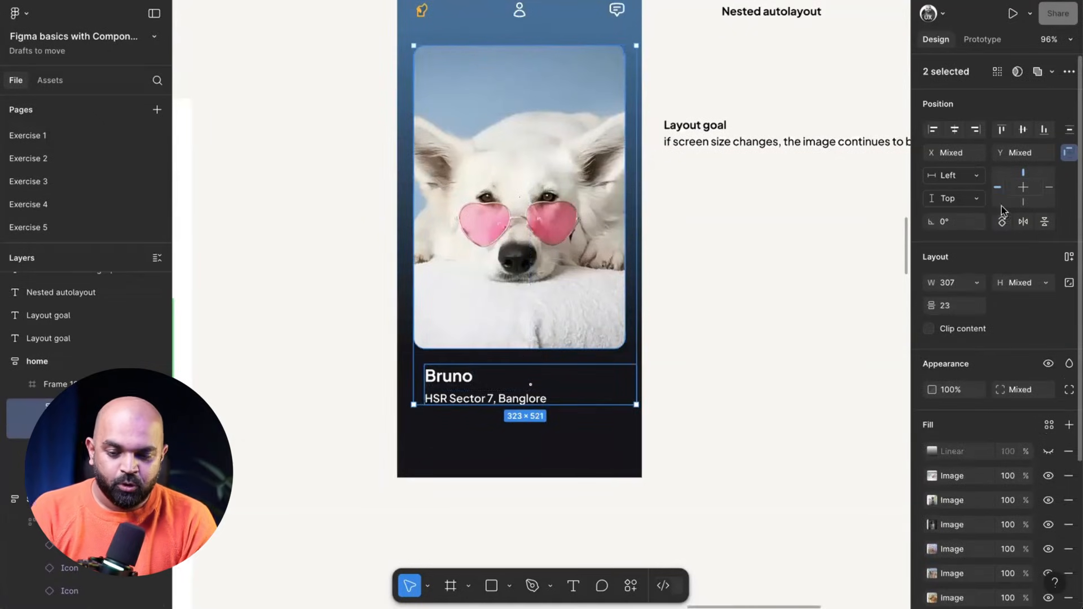
pyautogui.click(1070, 257)
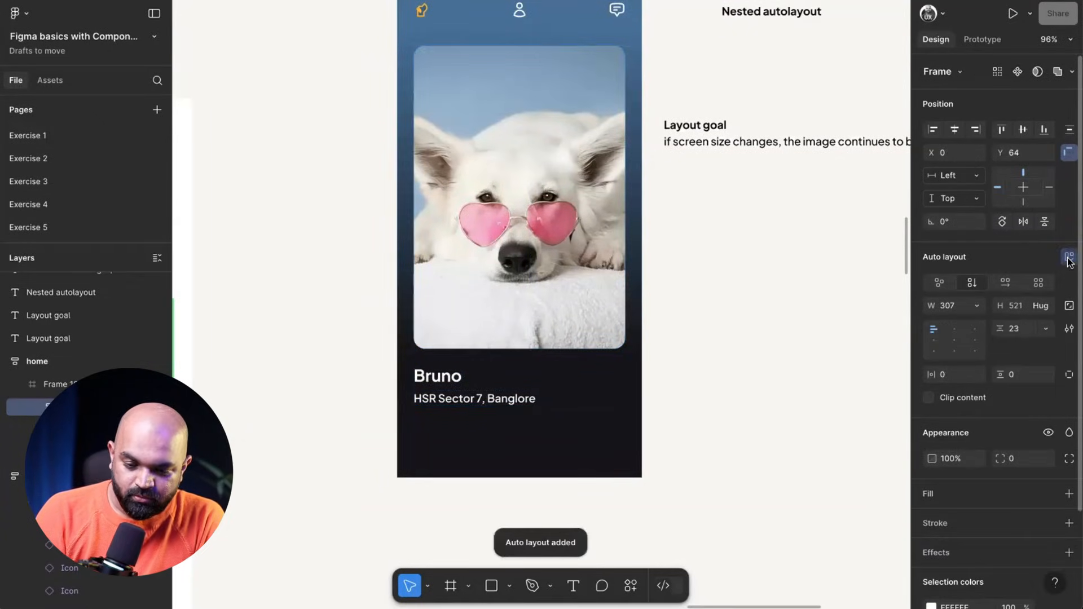
pyautogui.scroll(1, 757, 356)
pyautogui.hscroll(1, 757, 356)
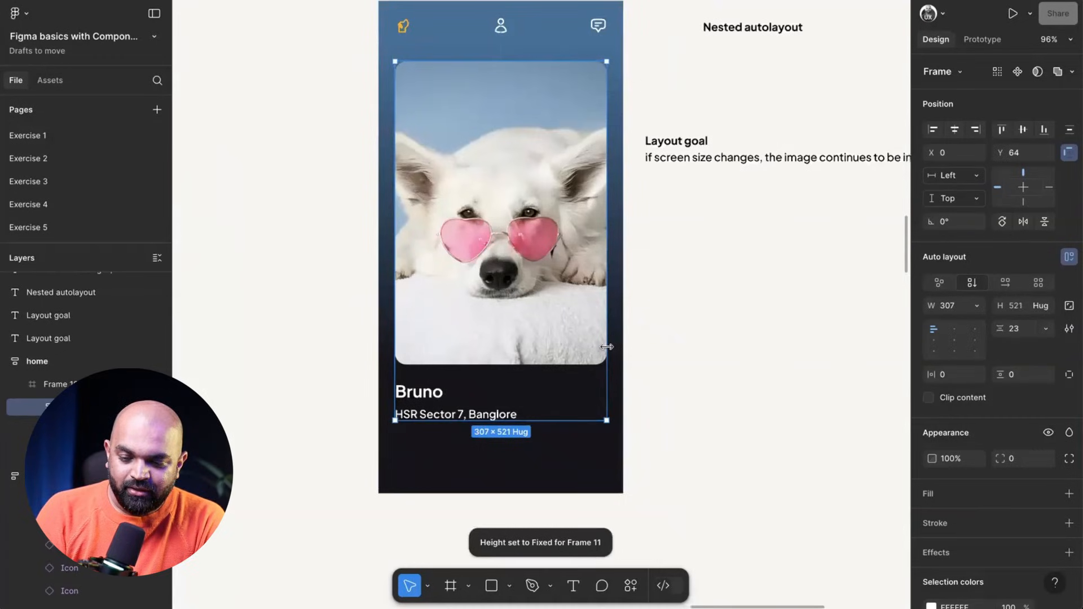
# Step: Check the reference's spacing below the image and set the vertical gap between the image and the name-and-location frame to 24
pyautogui.scroll(-3, 610, 346)
pyautogui.scroll(5, 542, 375)
pyautogui.click(559, 473)
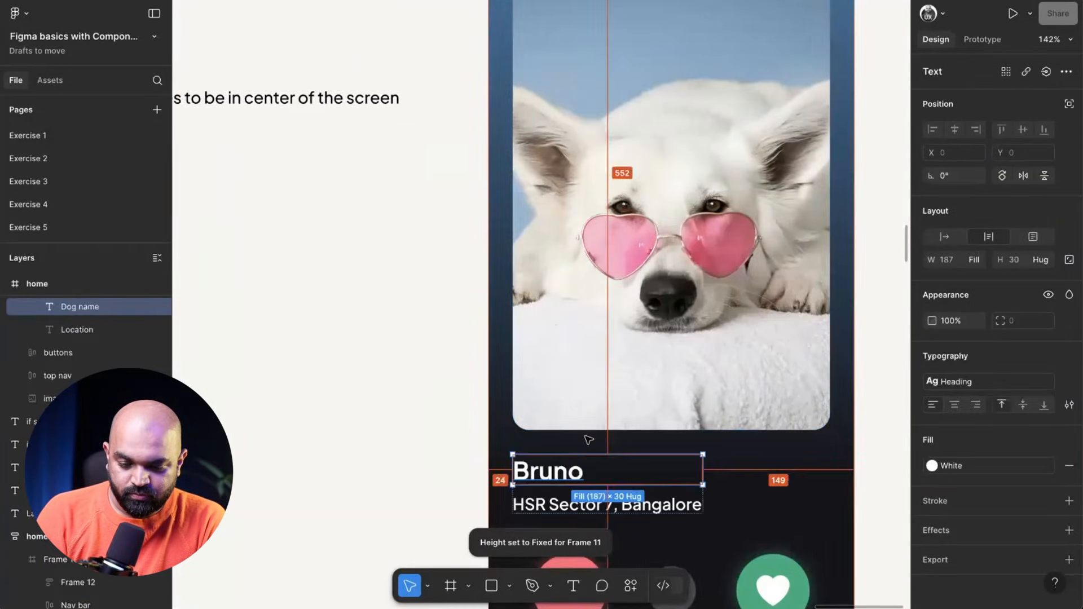
pyautogui.scroll(-5, 598, 425)
pyautogui.click(380, 303)
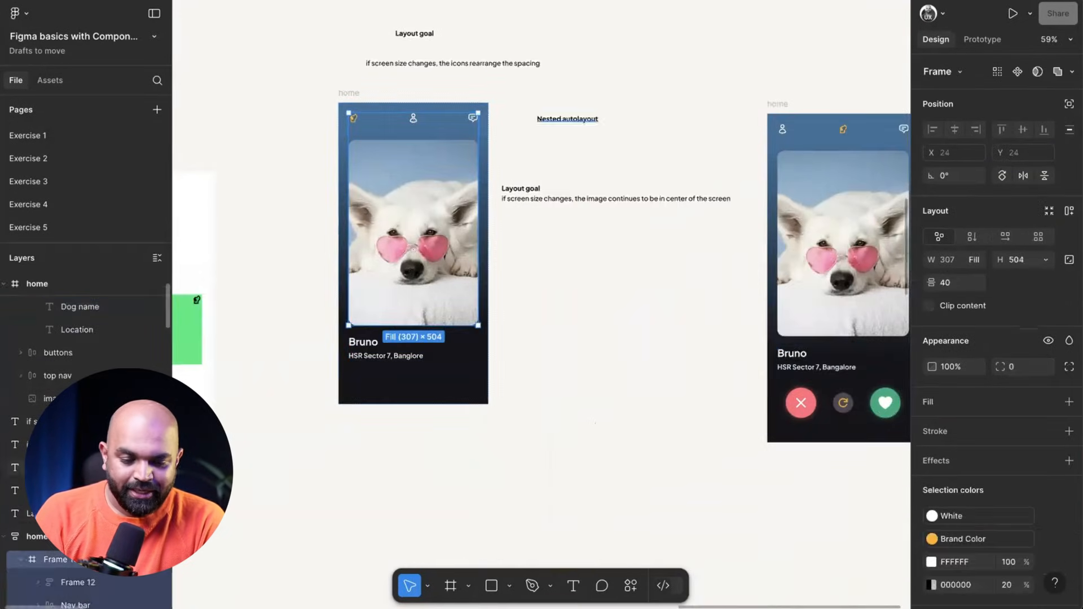
pyautogui.scroll(-3, 85, 502)
pyautogui.click(85, 506)
pyautogui.click(38, 506)
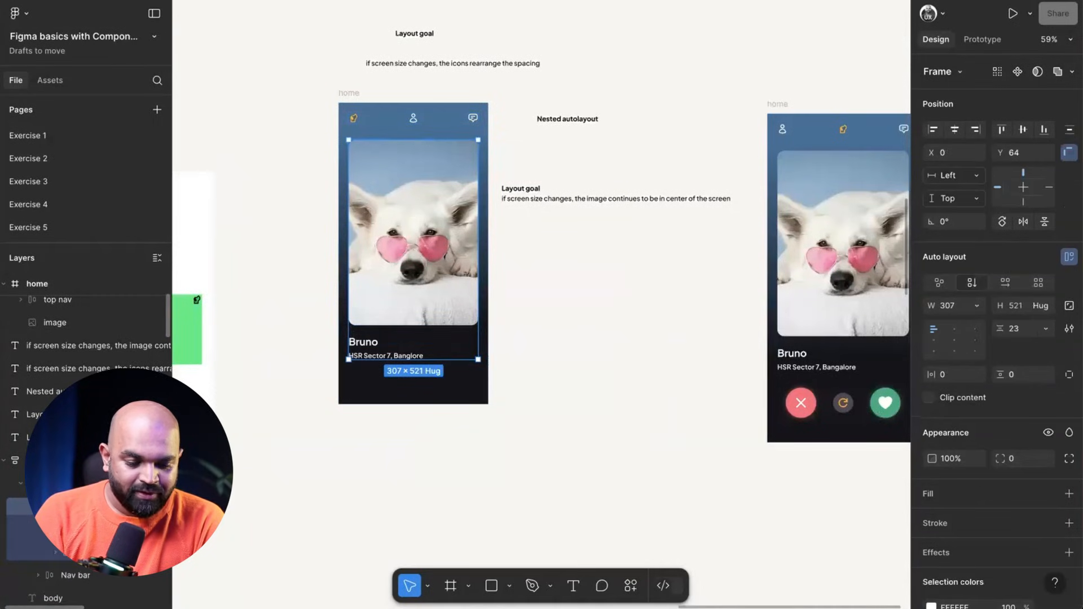
pyautogui.click(85, 529)
pyautogui.click(84, 553)
pyautogui.click(84, 506)
pyautogui.click(1025, 327)
pyautogui.write('24')
pyautogui.press('Return')
pyautogui.scroll(3, 419, 292)
pyautogui.click(38, 506)
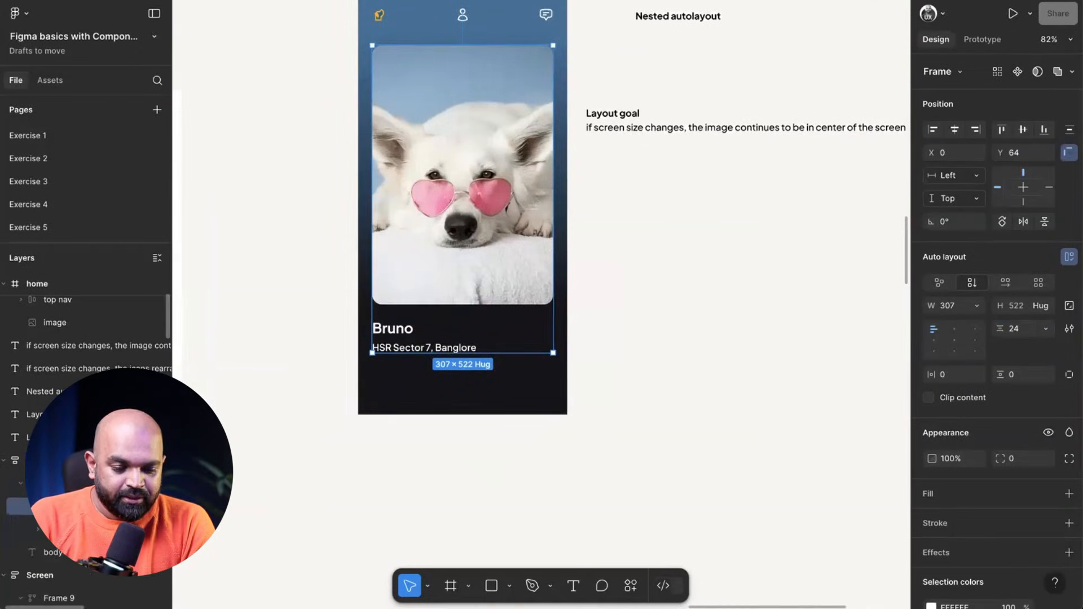
# Step: Add vertical auto layout to the outer frame that holds the nav bar and the image-and-details frame
pyautogui.scroll(3, 451, 109)
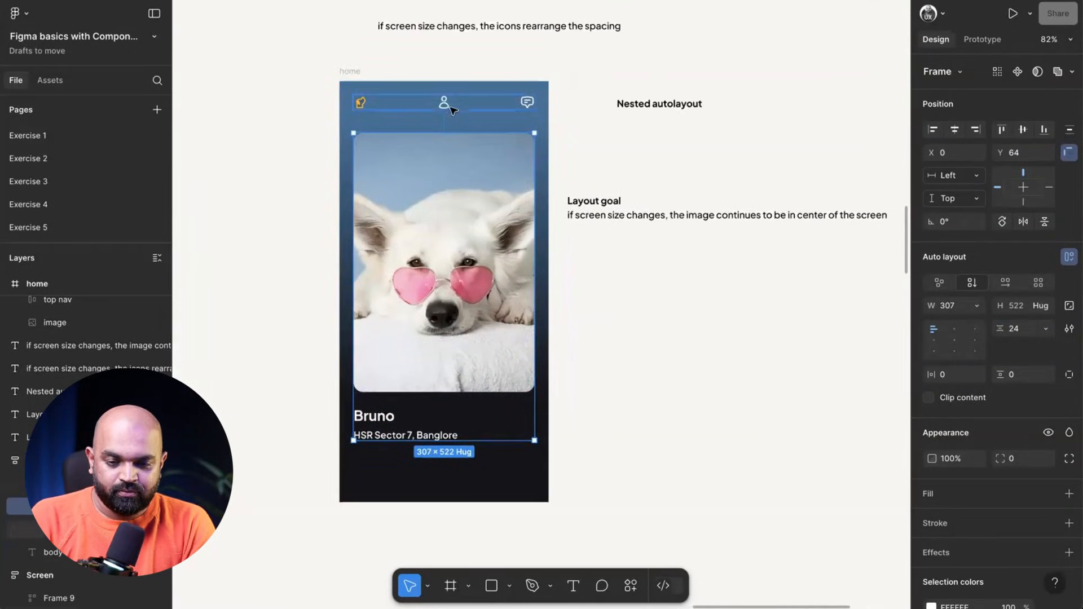
pyautogui.click(444, 107)
pyautogui.click(68, 483)
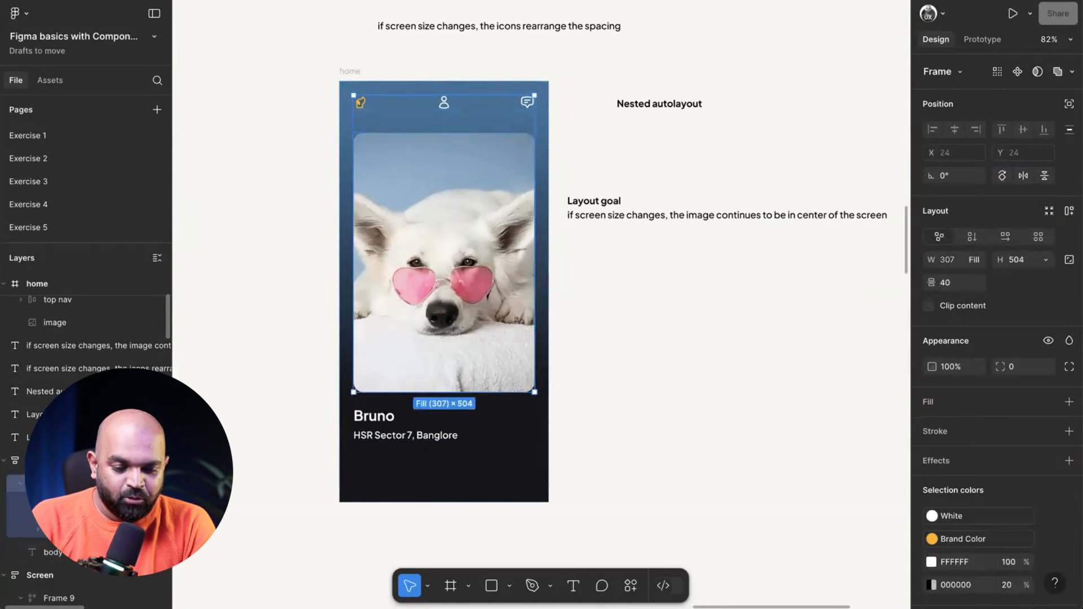
pyautogui.click(68, 553)
pyautogui.click(67, 483)
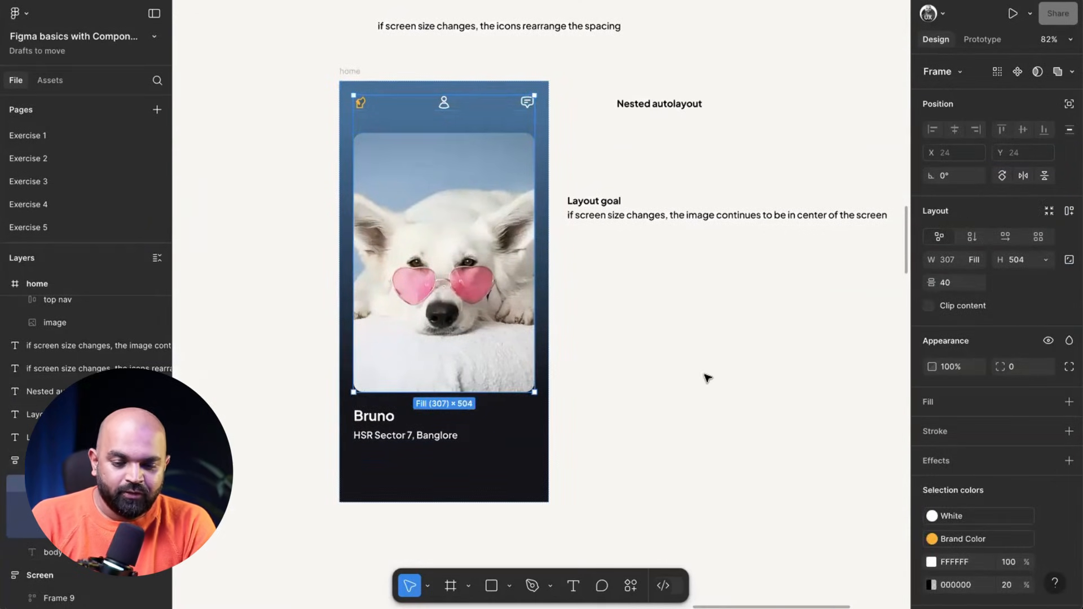
pyautogui.click(1068, 213)
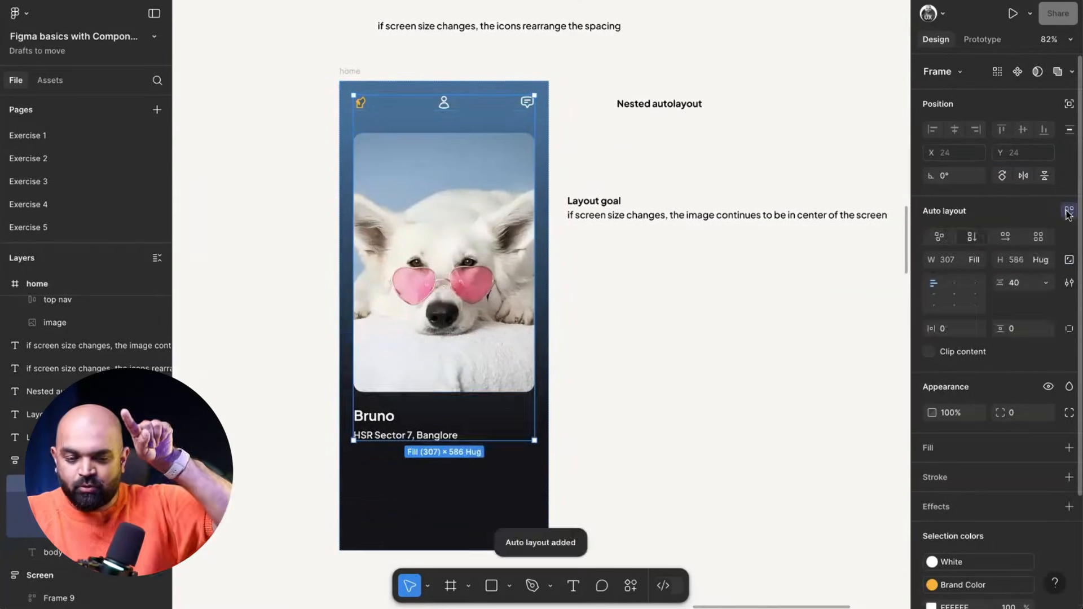
# Step: Compare the rebuilt screen's nested frames, including the name-and-location frame, with the reference screen's image, details and buttons
pyautogui.hscroll(10, 604, 210)
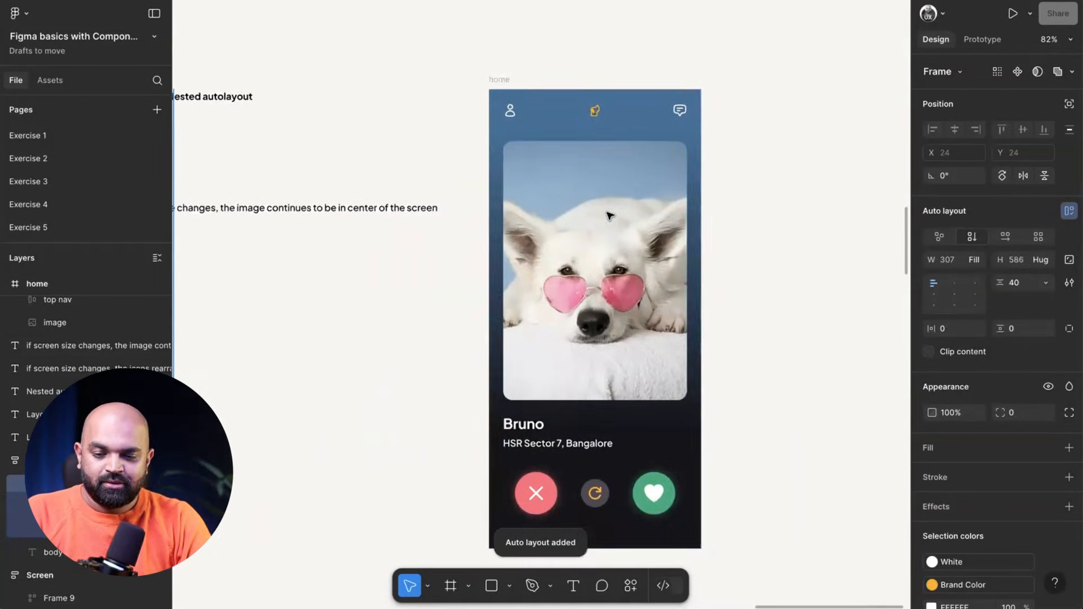
pyautogui.click(590, 152)
pyautogui.scroll(-3, 591, 153)
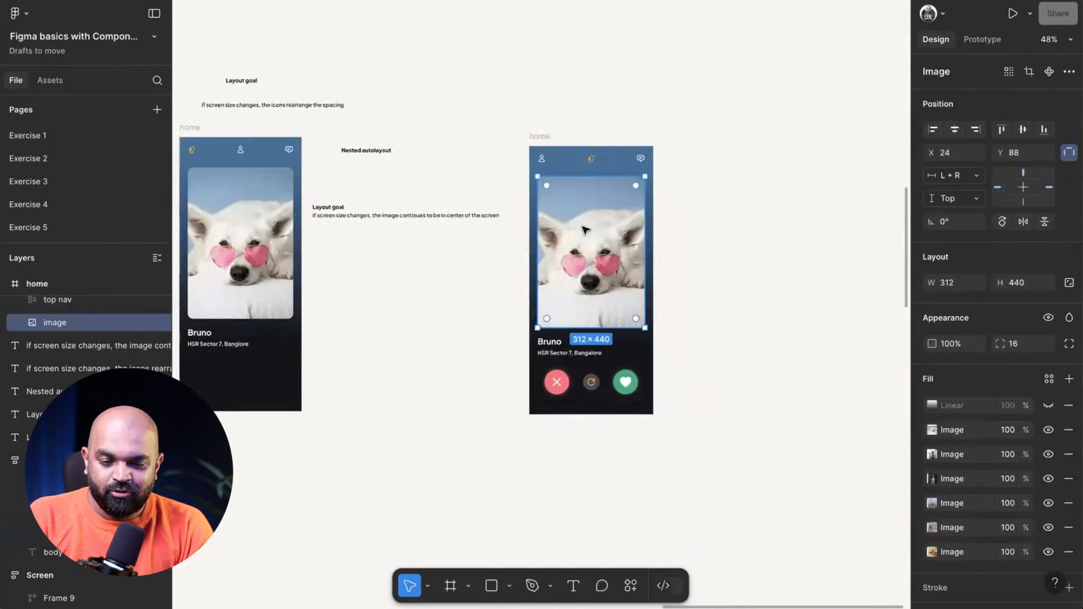
pyautogui.hscroll(-5, 409, 153)
pyautogui.scroll(5, 409, 153)
pyautogui.hotkey('shift', 'Return')
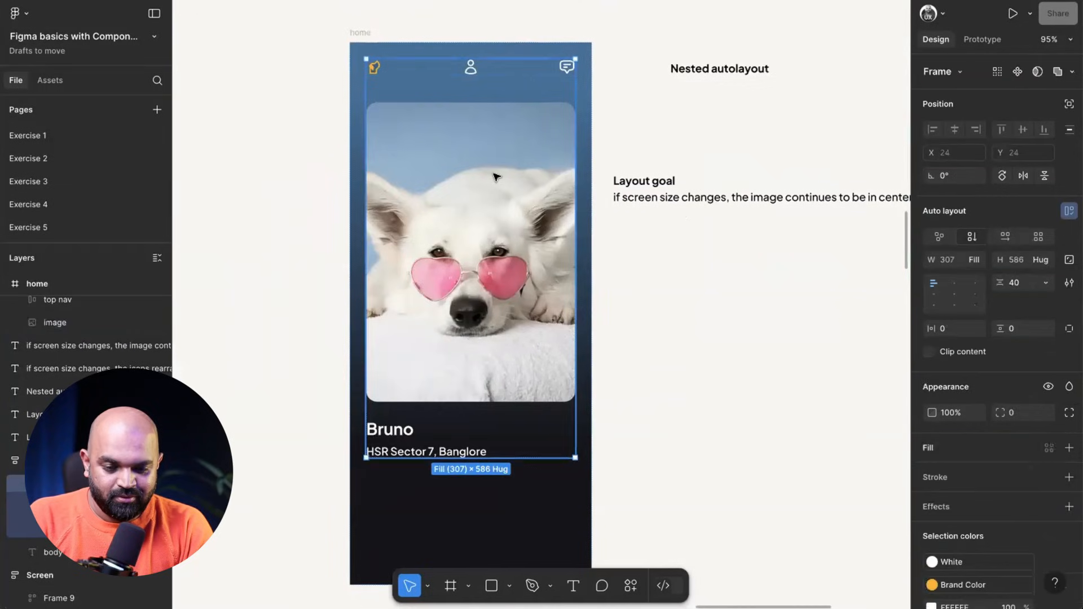
pyautogui.scroll(-5, 705, 278)
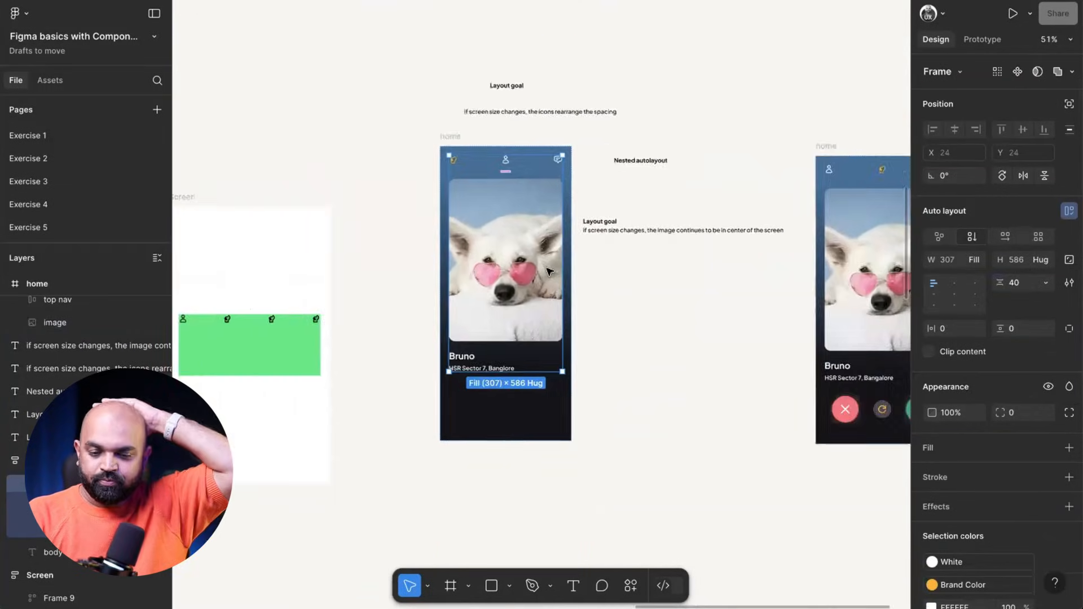
pyautogui.scroll(5, 624, 267)
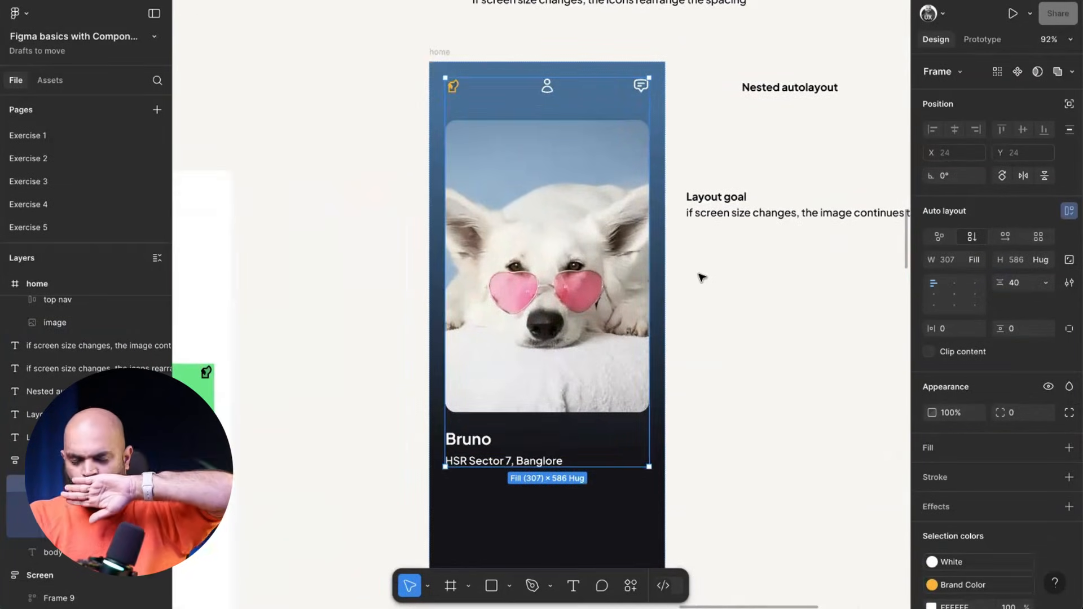
pyautogui.scroll(-2, 648, 310)
pyautogui.hscroll(2, 648, 310)
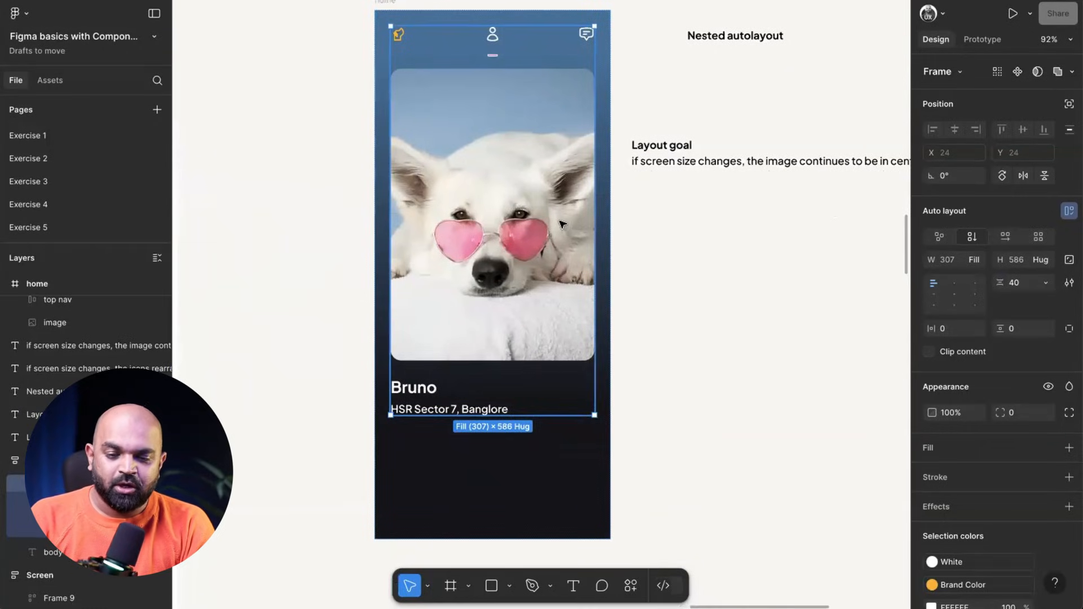
pyautogui.click(441, 406)
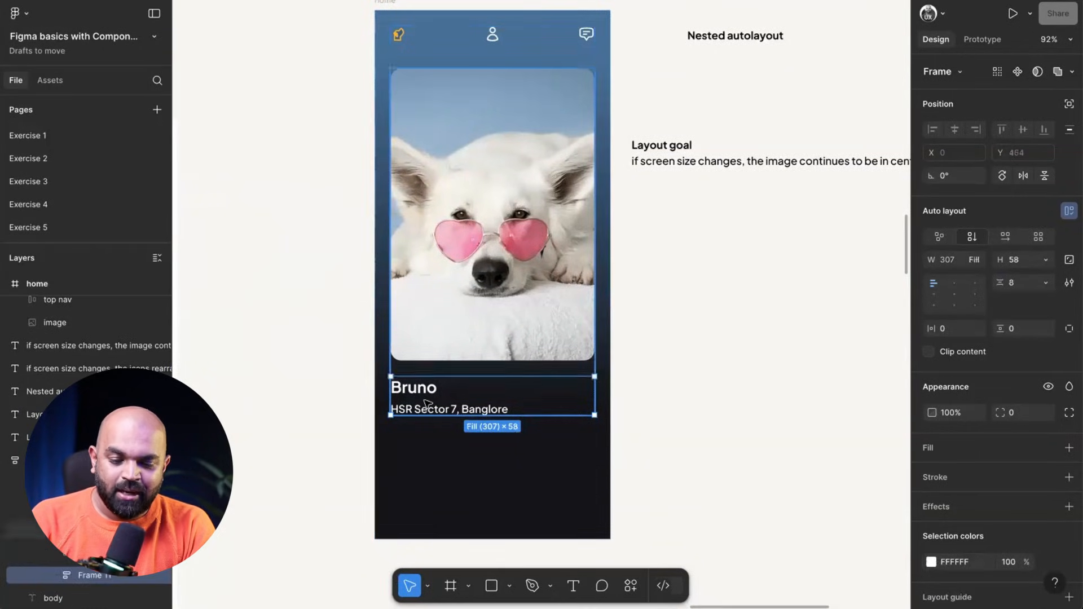
pyautogui.scroll(-1, 464, 404)
pyautogui.hscroll(1, 464, 404)
pyautogui.scroll(-3, 464, 403)
pyautogui.hscroll(4, 484, 404)
pyautogui.scroll(-2, 484, 404)
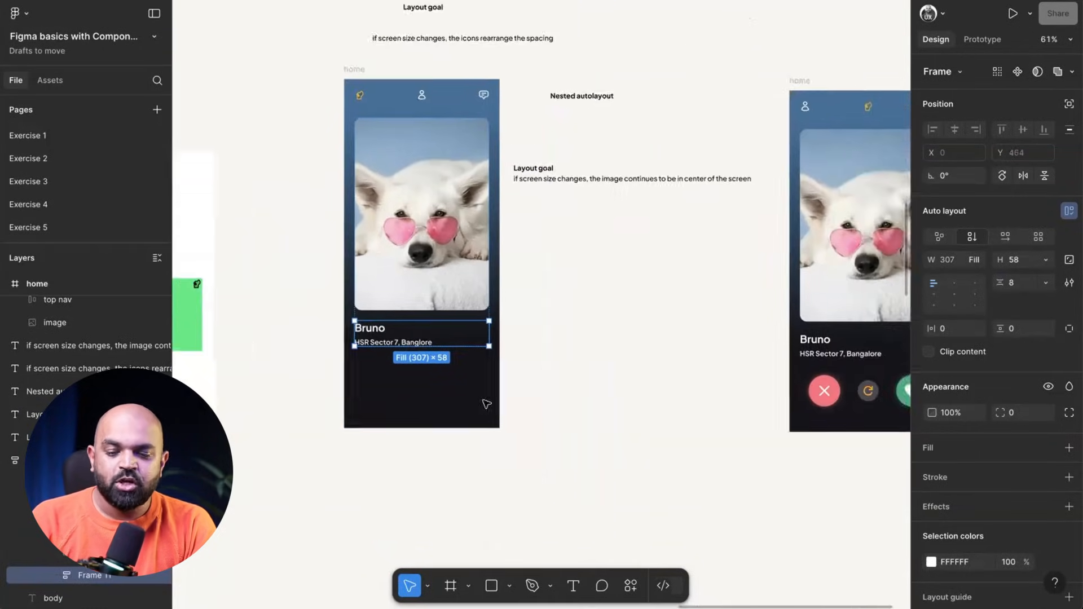
# Step: Copy the reference screen's like, retry and dislike button row and paste it on the empty canvas between the two screens
pyautogui.click(727, 335)
pyautogui.scroll(5, 554, 305)
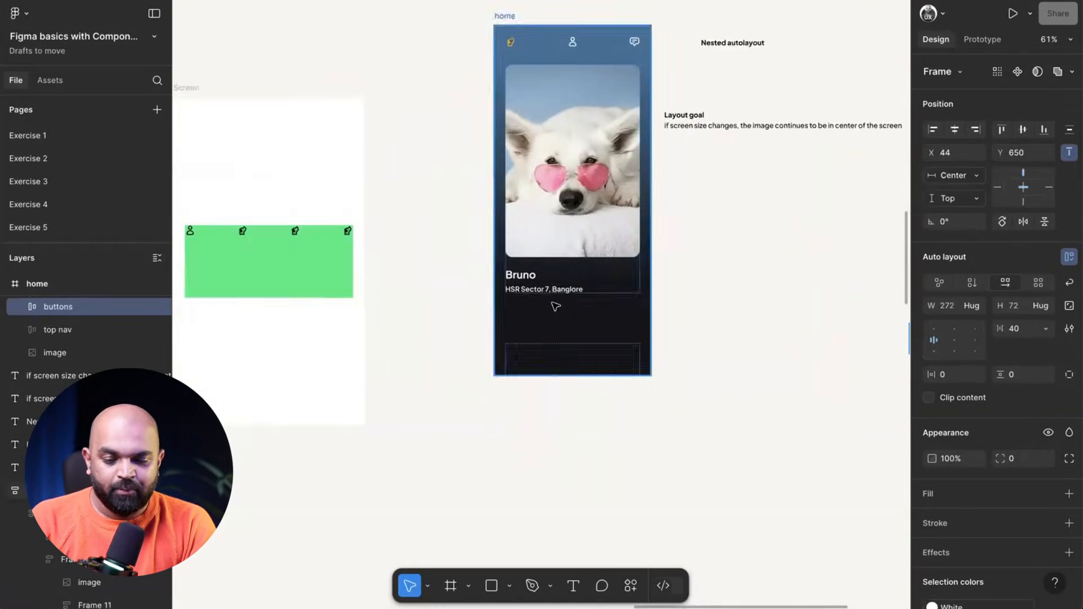
pyautogui.scroll(-5, 512, 271)
pyautogui.hscroll(-8, 404, 286)
pyautogui.scroll(-8, 404, 286)
pyautogui.hscroll(8, 404, 288)
pyautogui.hscroll(3, 733, 165)
pyautogui.scroll(5, 733, 164)
pyautogui.hscroll(6, 725, 222)
pyautogui.hscroll(-5, 566, 189)
pyautogui.scroll(-4, 566, 188)
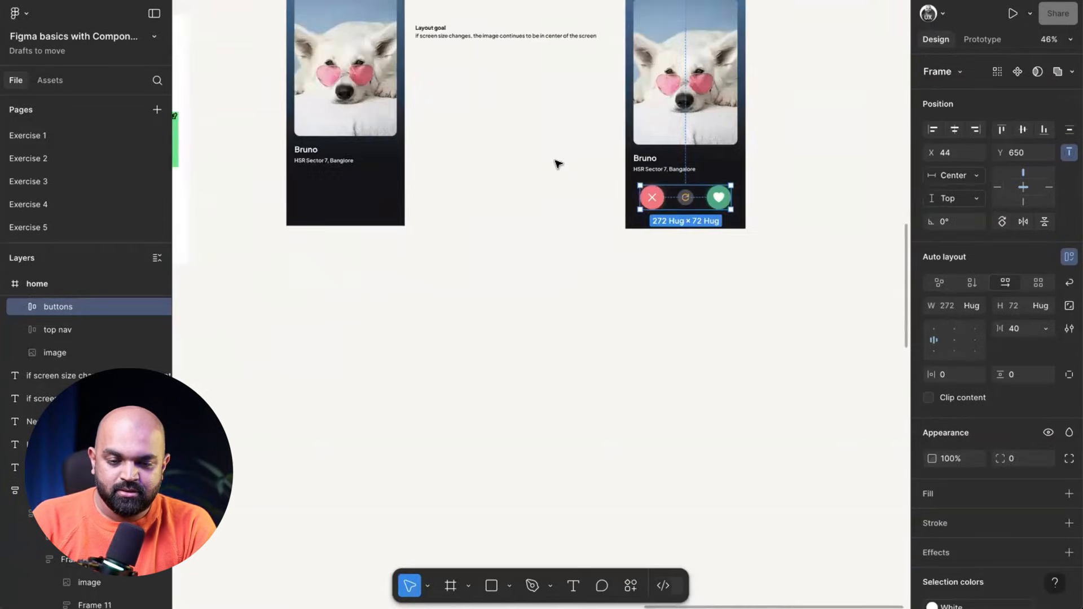
pyautogui.click(497, 271)
pyautogui.scroll(4, 497, 273)
pyautogui.hotkey('ctrl', 'v')
pyautogui.hotkey('ctrl', 'z')
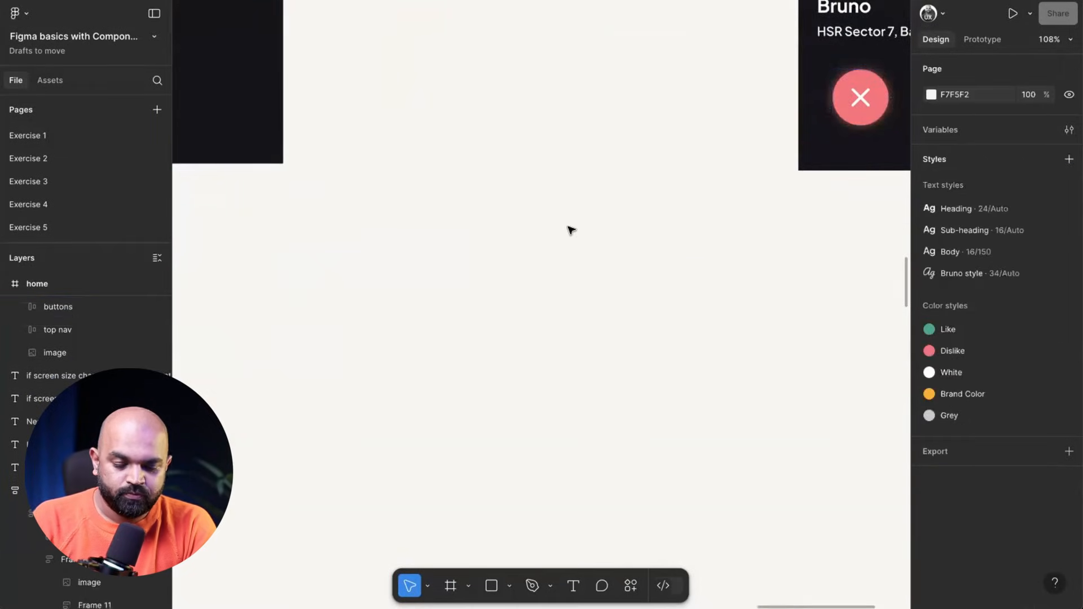
pyautogui.scroll(6, 521, 283)
pyautogui.hotkey('ctrl', 'v')
pyautogui.scroll(-4, 518, 281)
# Step: Ungroup the pasted button row so the dislike, retry and like buttons are separate objects on the canvas
pyautogui.click(559, 198)
pyautogui.click(400, 239)
pyautogui.hotkey('ctrl', 'shift', 'g')
pyautogui.click(536, 181)
pyautogui.click(402, 307)
pyautogui.click(380, 225)
pyautogui.moveTo(311, 229); pyautogui.dragTo(732, 367)
pyautogui.click(303, 223)
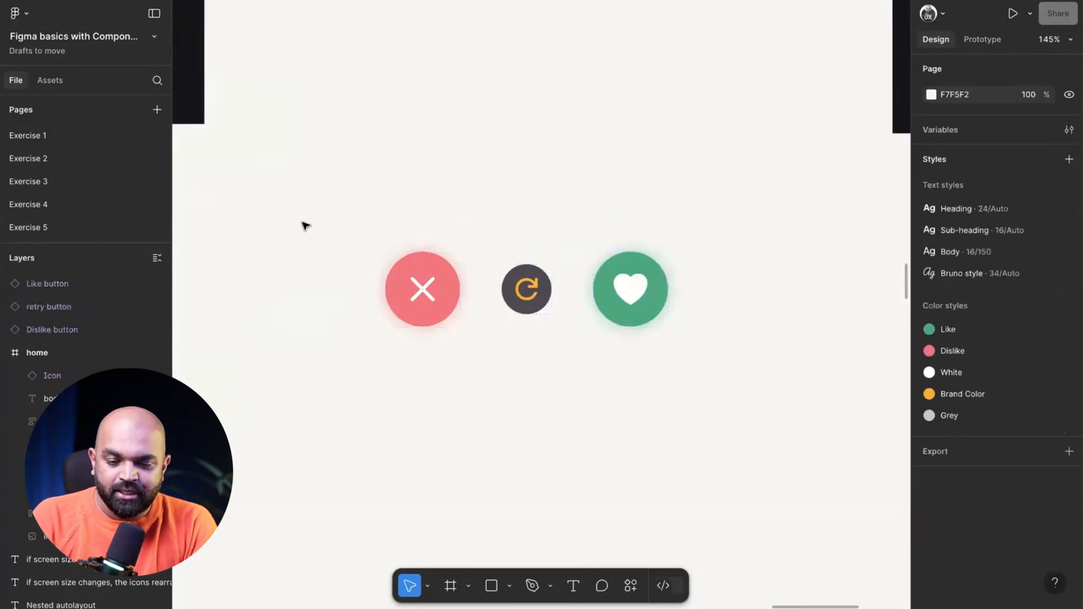
# Step: Move the dislike button above the other two, then wrap all three in a horizontal auto layout frame with wrapping off
pyautogui.moveTo(424, 291); pyautogui.dragTo(420, 172)
pyautogui.click(558, 179)
pyautogui.moveTo(355, 129); pyautogui.dragTo(672, 330)
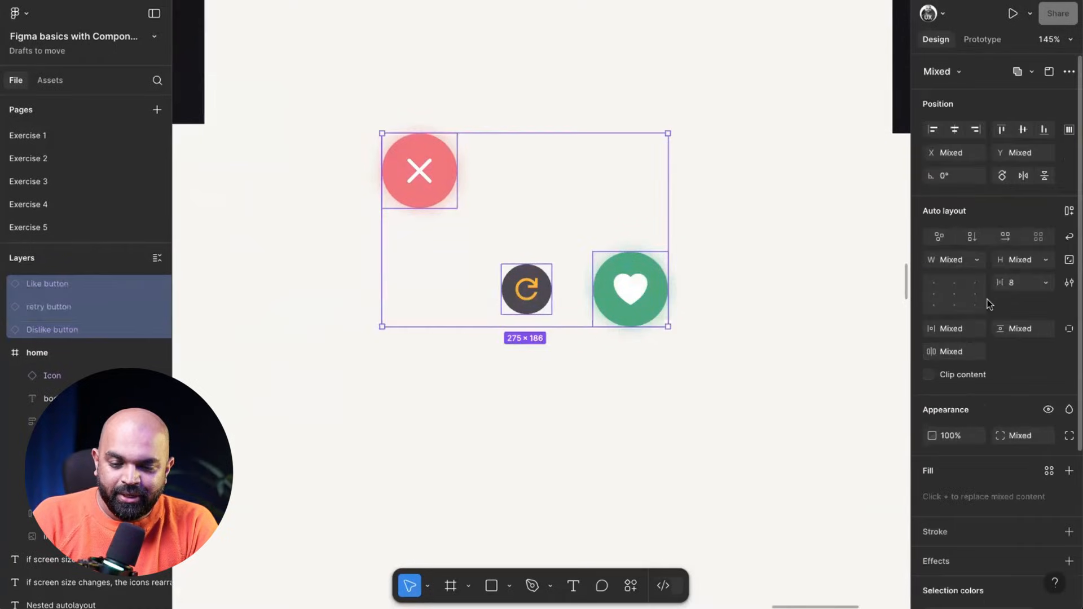
pyautogui.hotkey('shift', 'a')
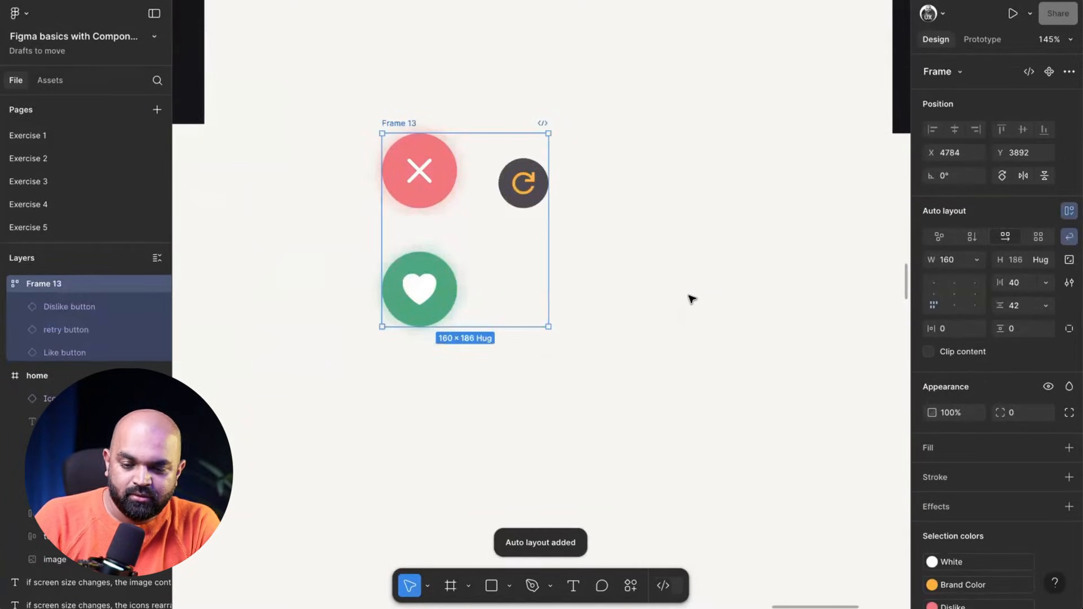
pyautogui.click(1067, 241)
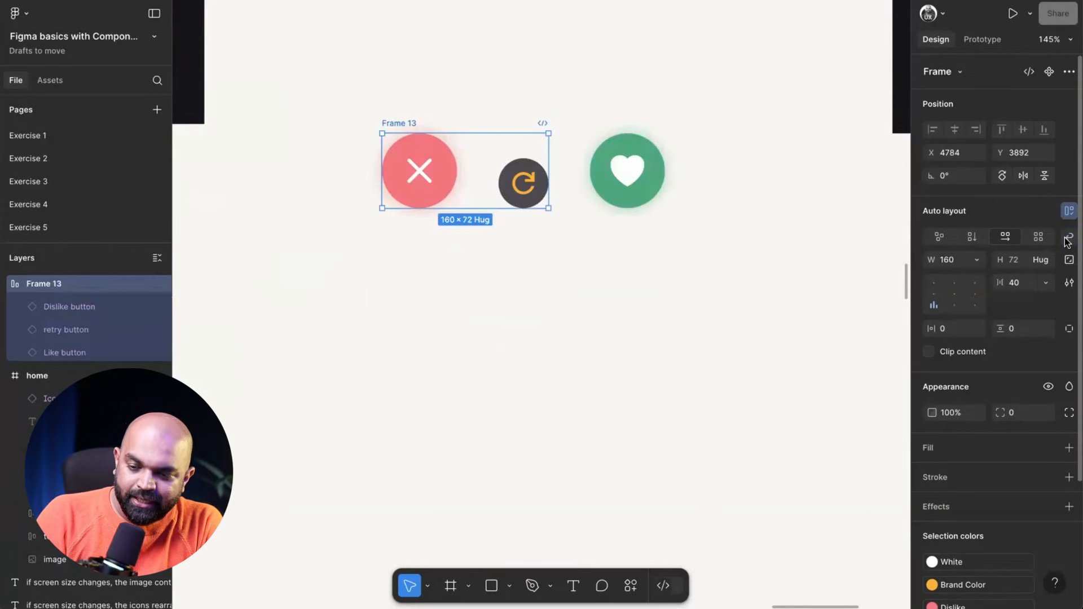
# Step: Compare the new button frame's alignment and spacing with the button row on the reference screen
pyautogui.hscroll(4, 716, 257)
pyautogui.scroll(3, 715, 256)
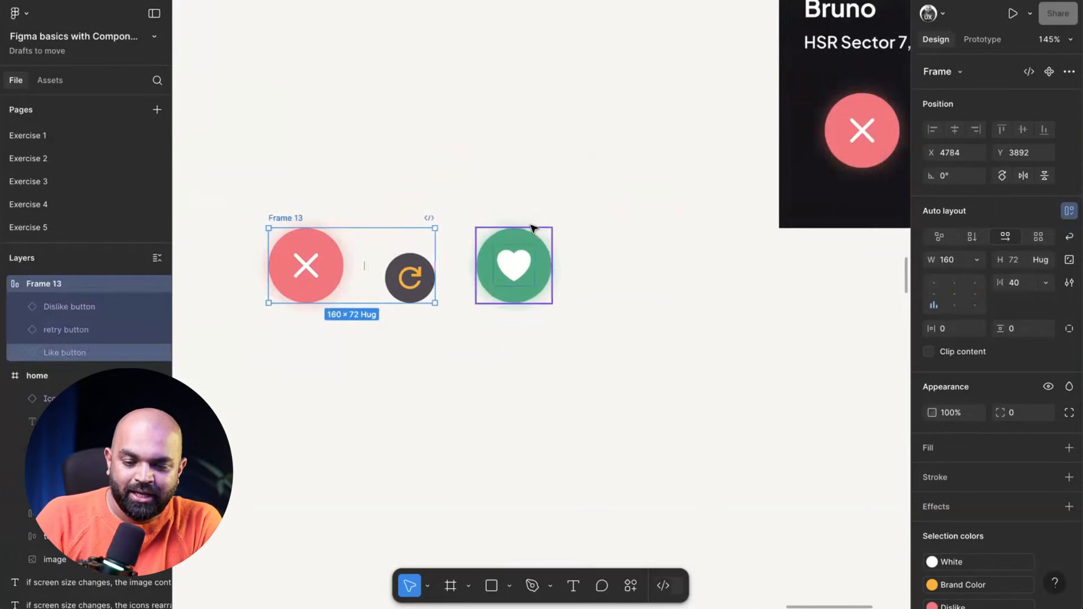
pyautogui.hscroll(2, 603, 252)
pyautogui.scroll(1, 603, 252)
pyautogui.scroll(-3, 632, 254)
pyautogui.hscroll(1, 649, 256)
pyautogui.scroll(1, 648, 257)
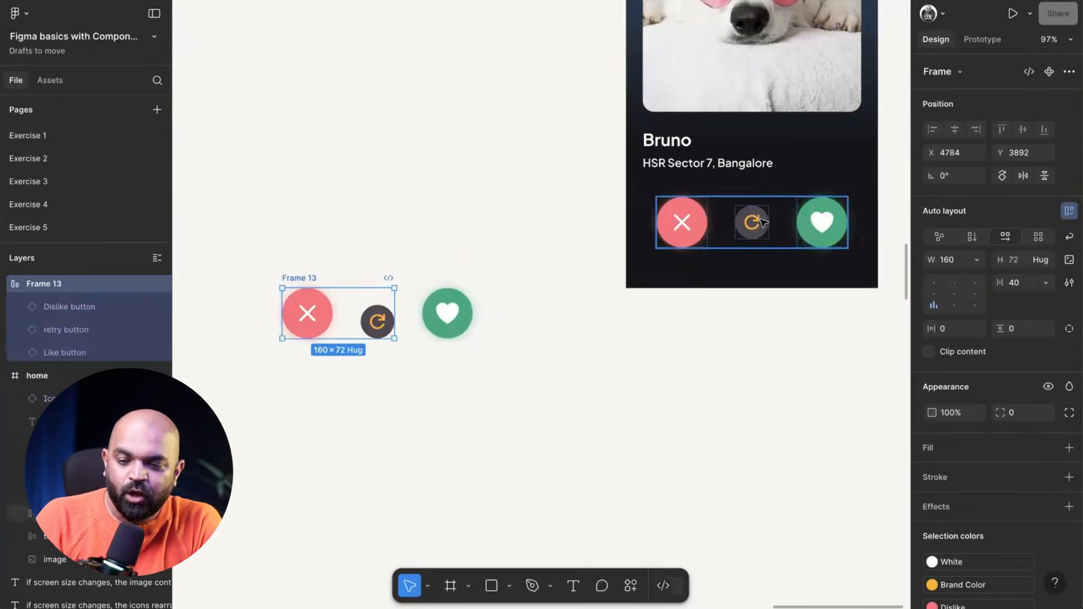
pyautogui.hscroll(-3, 469, 266)
pyautogui.scroll(-1, 469, 266)
pyautogui.scroll(4, 559, 244)
pyautogui.hscroll(1, 559, 244)
pyautogui.scroll(1, 558, 244)
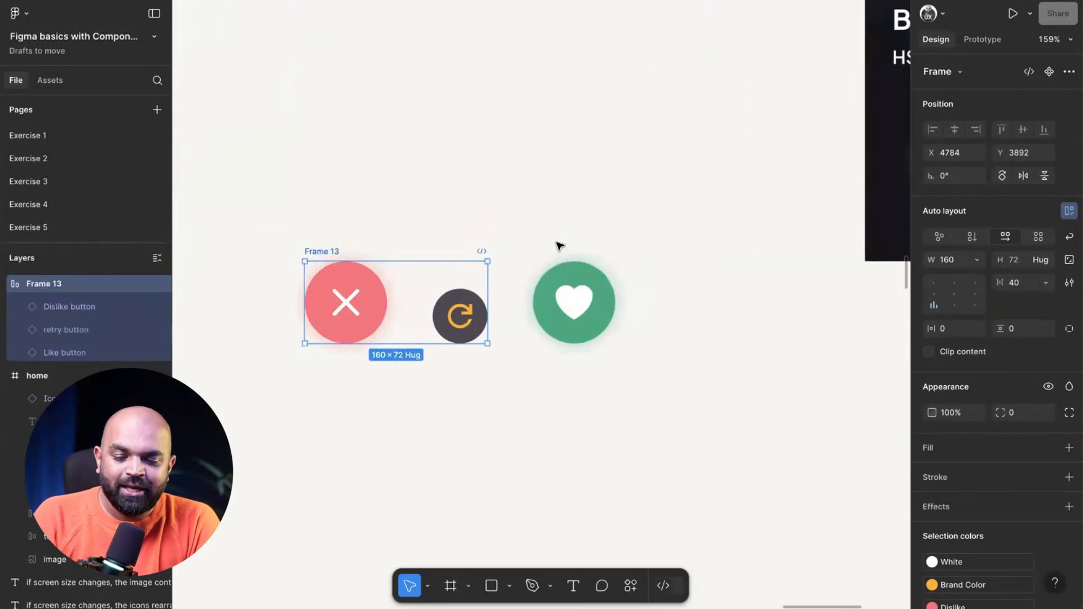
pyautogui.scroll(-3, 589, 239)
pyautogui.hscroll(5, 589, 239)
pyautogui.scroll(1, 590, 238)
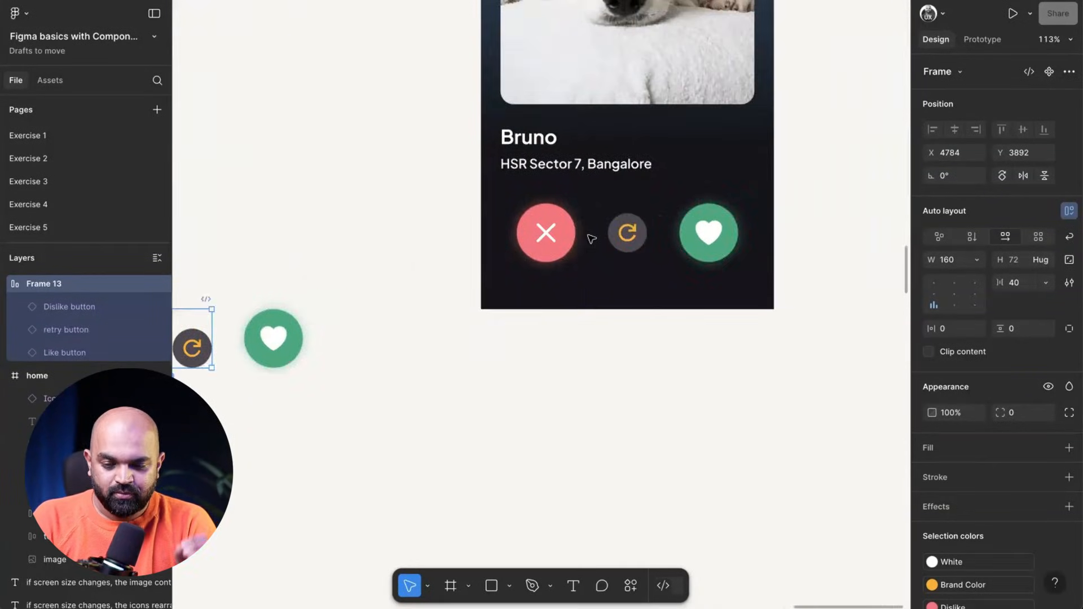
pyautogui.hscroll(-3, 602, 419)
pyautogui.scroll(-1, 602, 418)
pyautogui.scroll(-3, 602, 418)
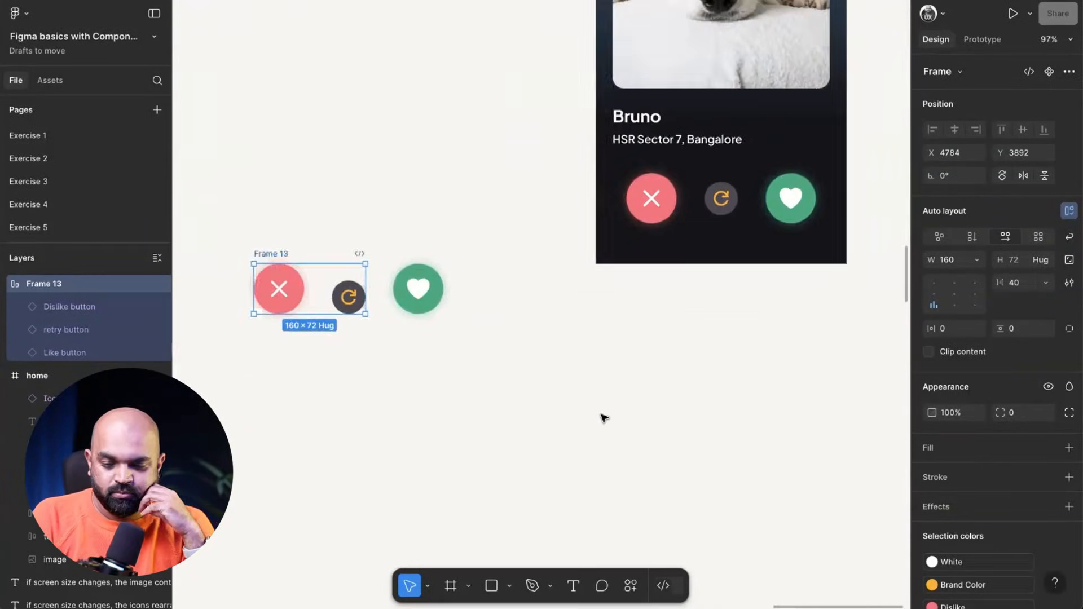
# Step: Center-align the buttons within their auto layout frame and set the frame's width to hug contents
pyautogui.click(956, 294)
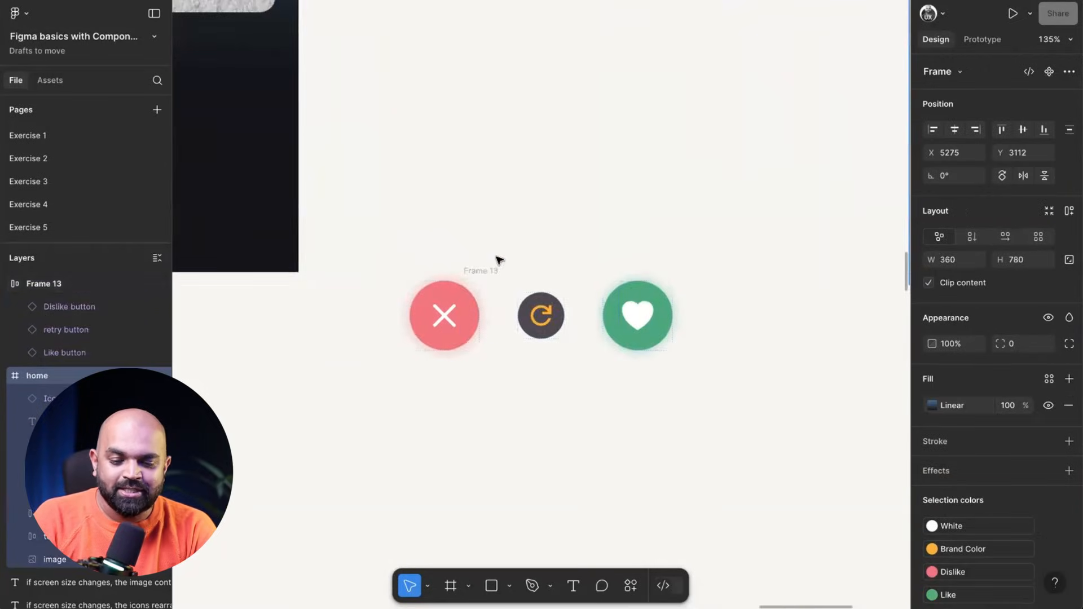
pyautogui.click(540, 315)
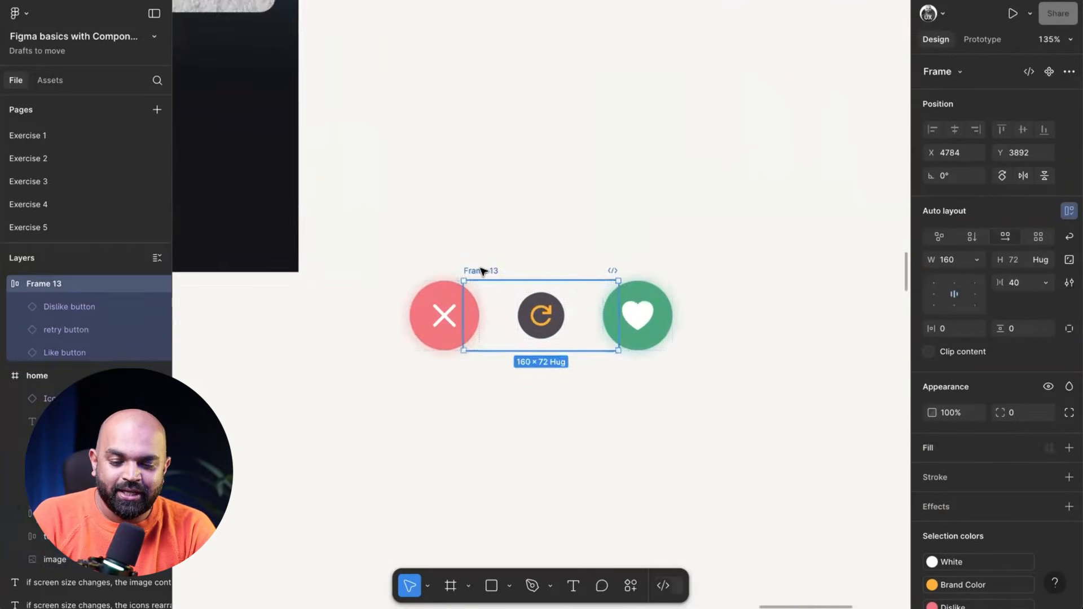
pyautogui.hscroll(2, 508, 293)
pyautogui.scroll(-5, 508, 293)
pyautogui.click(977, 261)
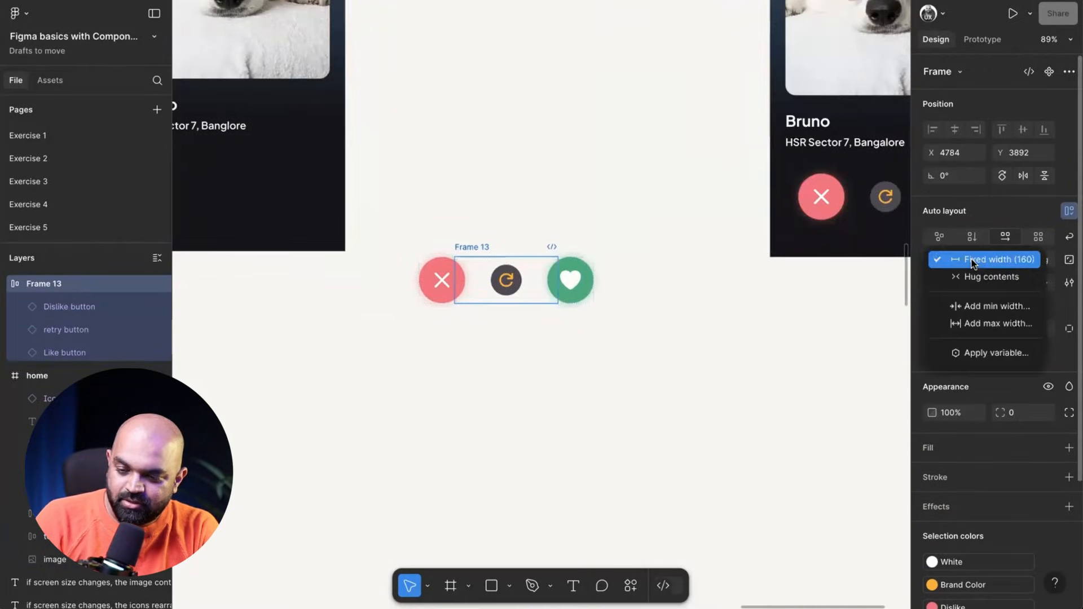
pyautogui.click(978, 277)
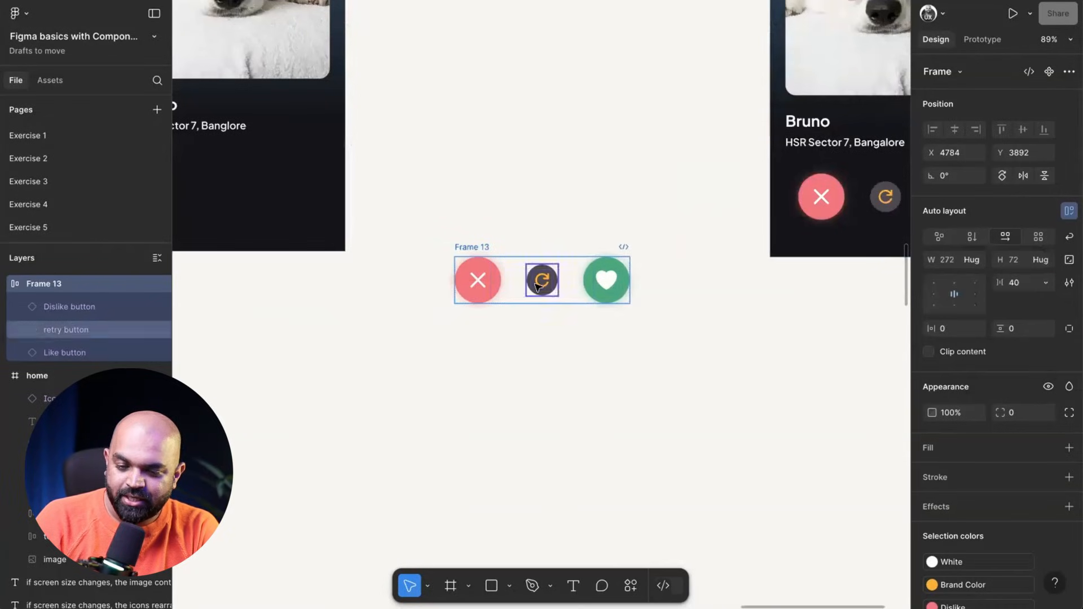
# Step: Check the gap between the reference screen's buttons against the gap set on the new button frame
pyautogui.scroll(1, 540, 207)
pyautogui.scroll(1, 541, 207)
pyautogui.click(518, 261)
pyautogui.click(472, 281)
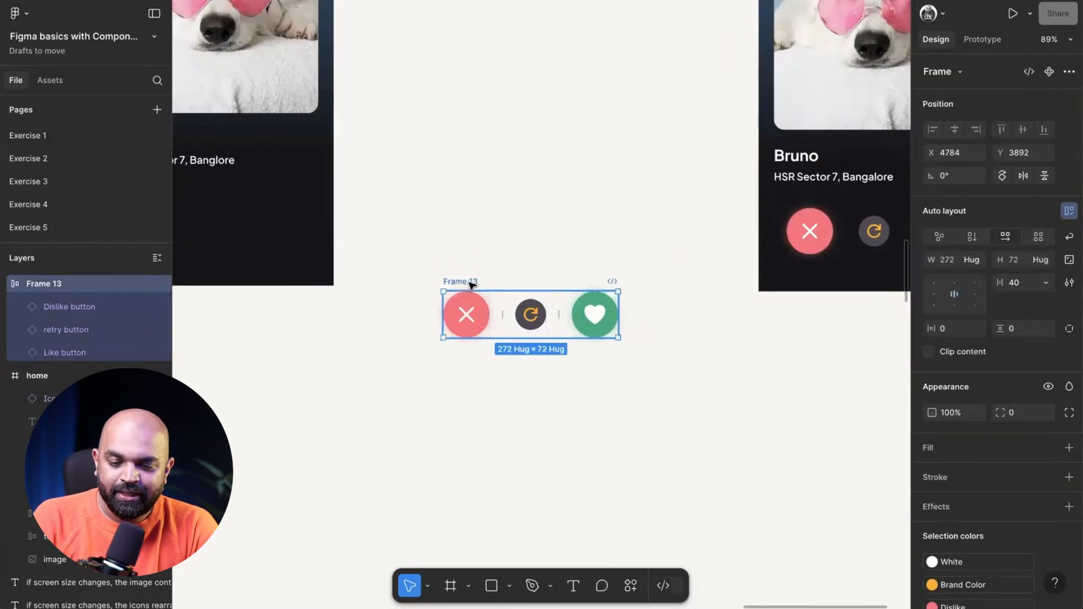
pyautogui.hscroll(5, 824, 249)
pyautogui.click(726, 254)
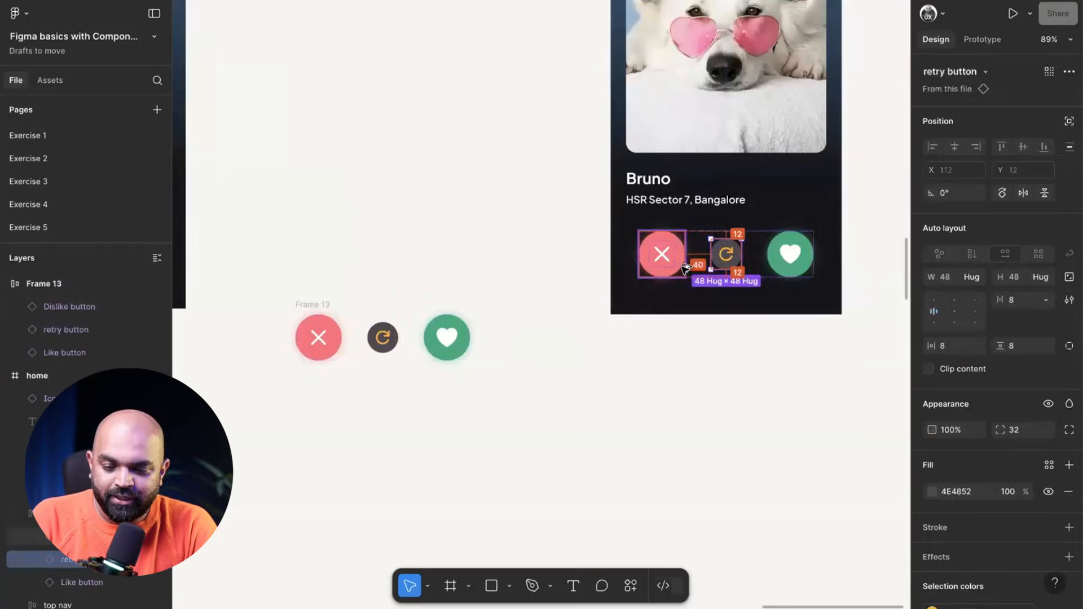
pyautogui.click(531, 370)
pyautogui.scroll(3, 367, 350)
pyautogui.click(367, 350)
pyautogui.click(1029, 283)
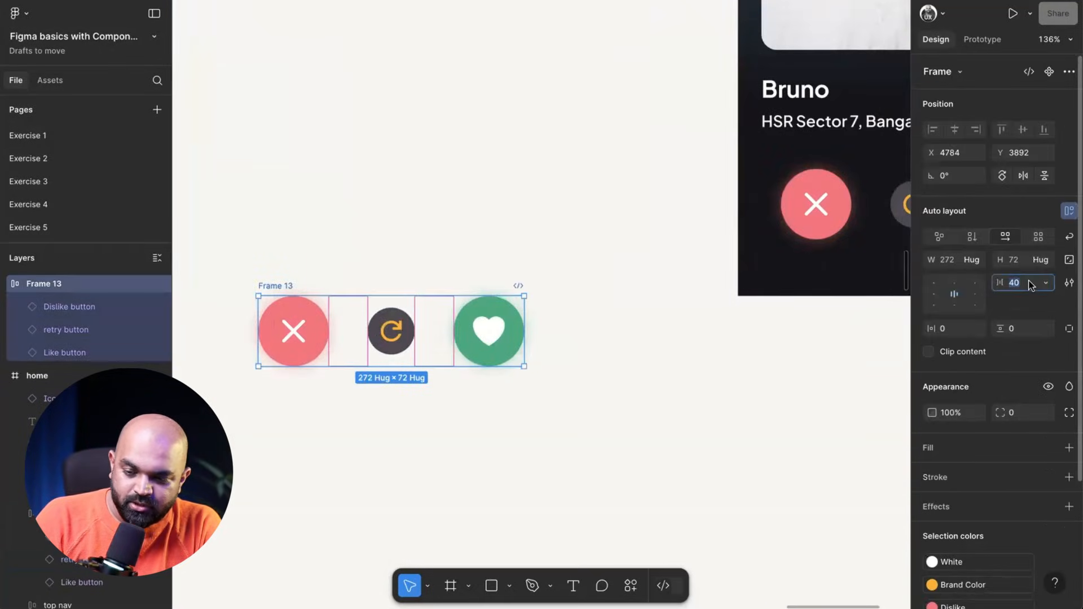
# Step: Rename the frame holding the three buttons as actions
pyautogui.click(447, 203)
pyautogui.scroll(-3, 447, 199)
pyautogui.hscroll(-2, 445, 198)
pyautogui.doubleClick(396, 247)
pyautogui.write('actions')
pyautogui.press('Return')
pyautogui.click(459, 196)
pyautogui.scroll(-3, 457, 194)
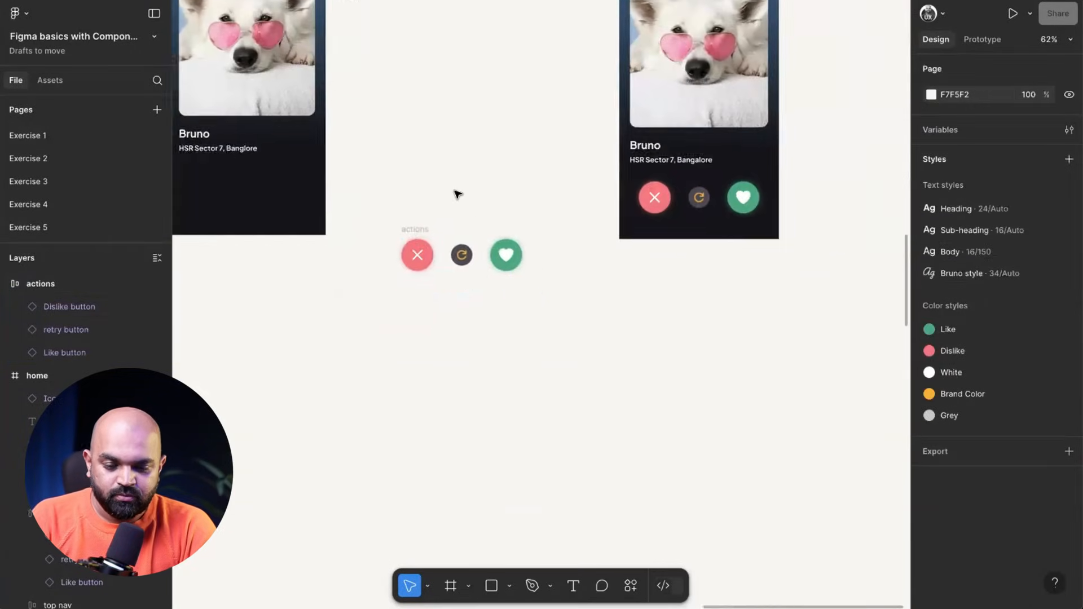
# Step: Move the actions frame to the empty canvas just below the rebuilt home screen
pyautogui.scroll(2, 458, 195)
pyautogui.hscroll(-2, 458, 194)
pyautogui.moveTo(508, 317); pyautogui.dragTo(344, 376)
pyautogui.scroll(-2, 343, 377)
pyautogui.hscroll(-1, 343, 377)
# Step: Inspect the rebuilt home screen's nested frames to find the one that holds the image and the name-and-location details
pyautogui.click(395, 141)
pyautogui.scroll(1, 423, 225)
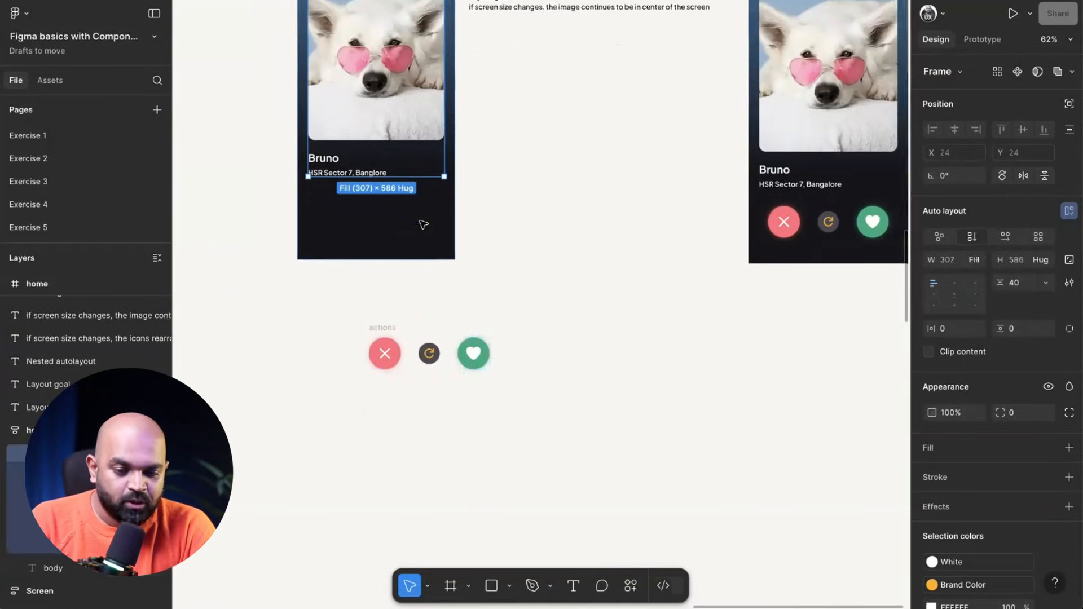
pyautogui.scroll(3, 423, 224)
pyautogui.press('Escape')
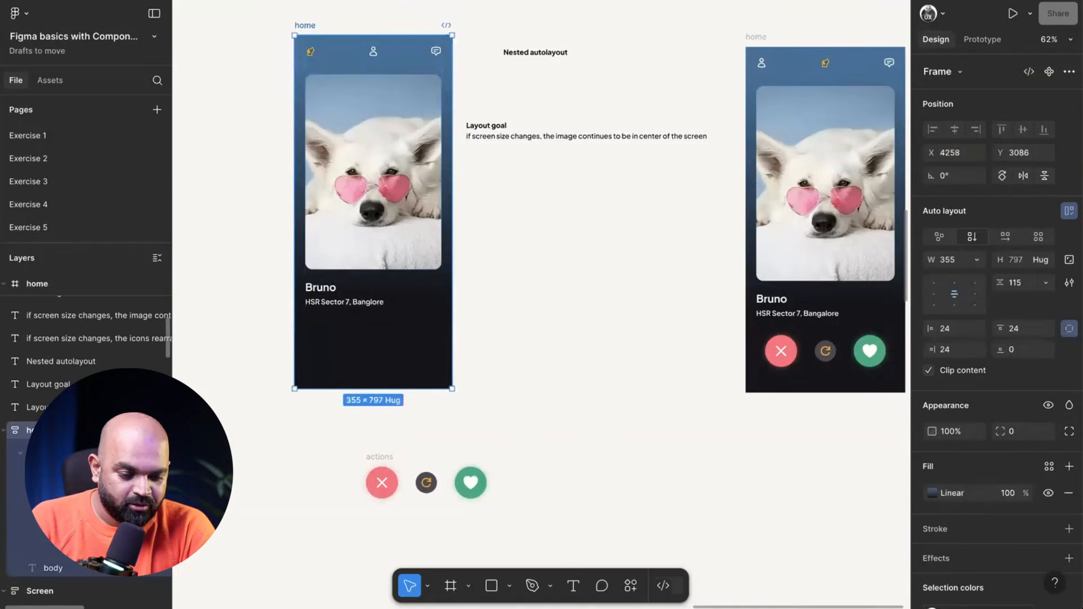
pyautogui.press('Return')
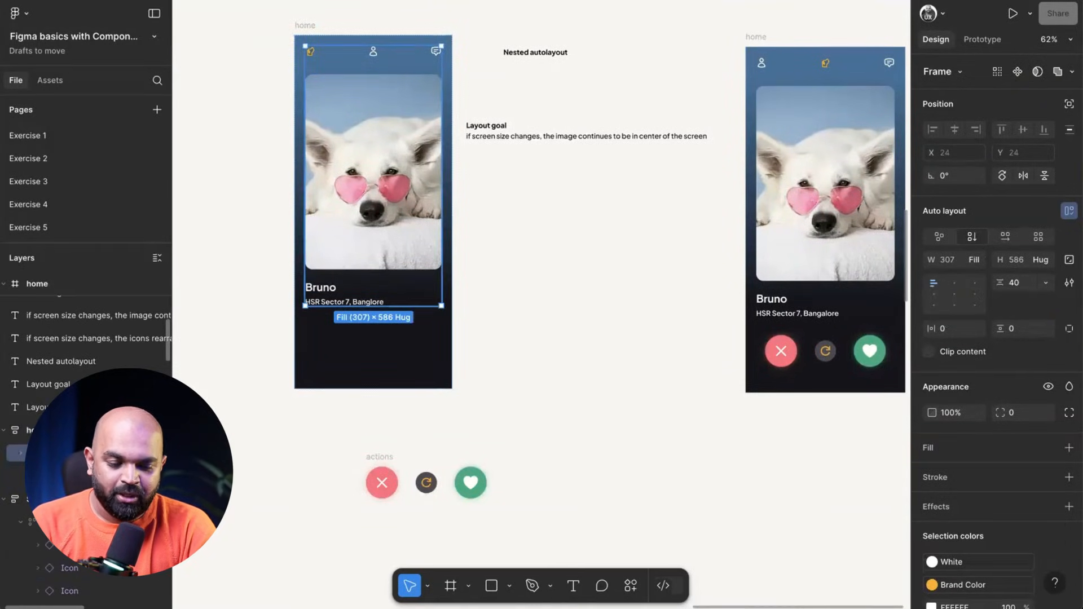
pyautogui.click(19, 454)
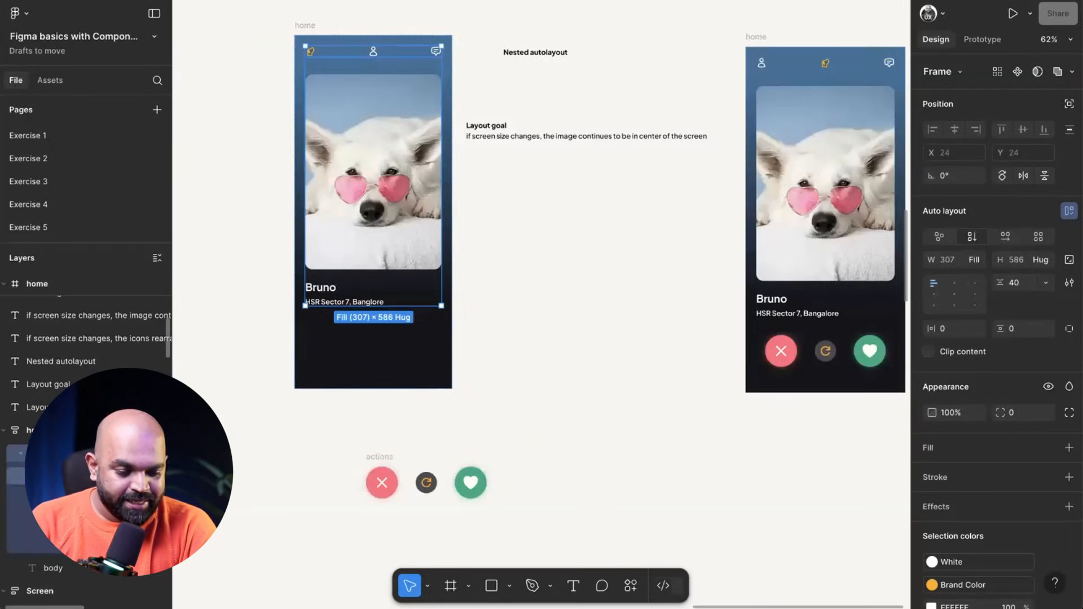
pyautogui.click(21, 476)
pyautogui.click(21, 499)
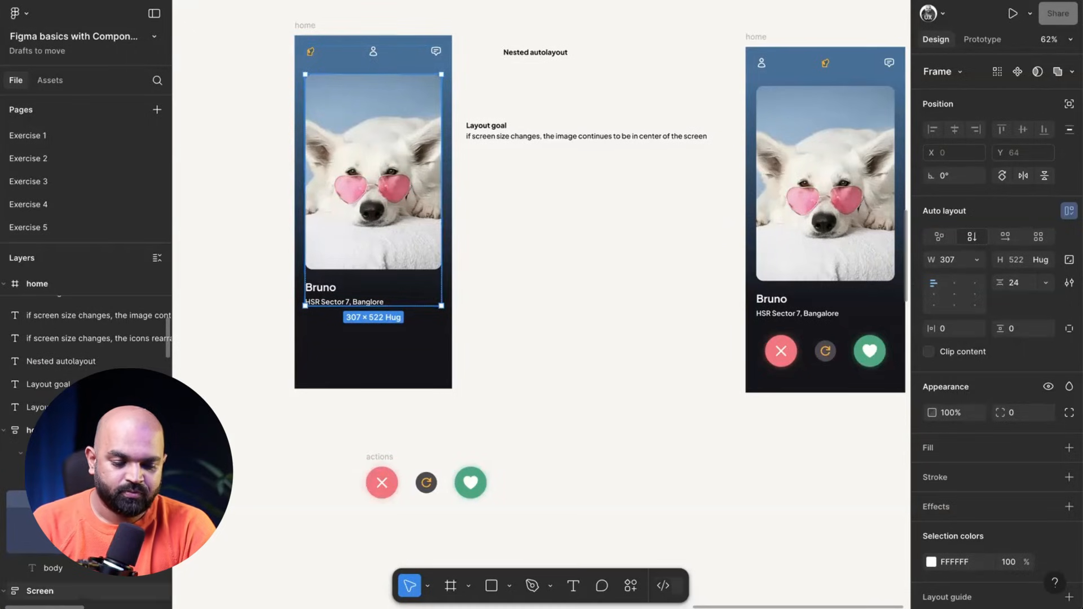
# Step: Place the actions frame inside the image-and-details frame, ordered below the name and location
pyautogui.click(381, 458)
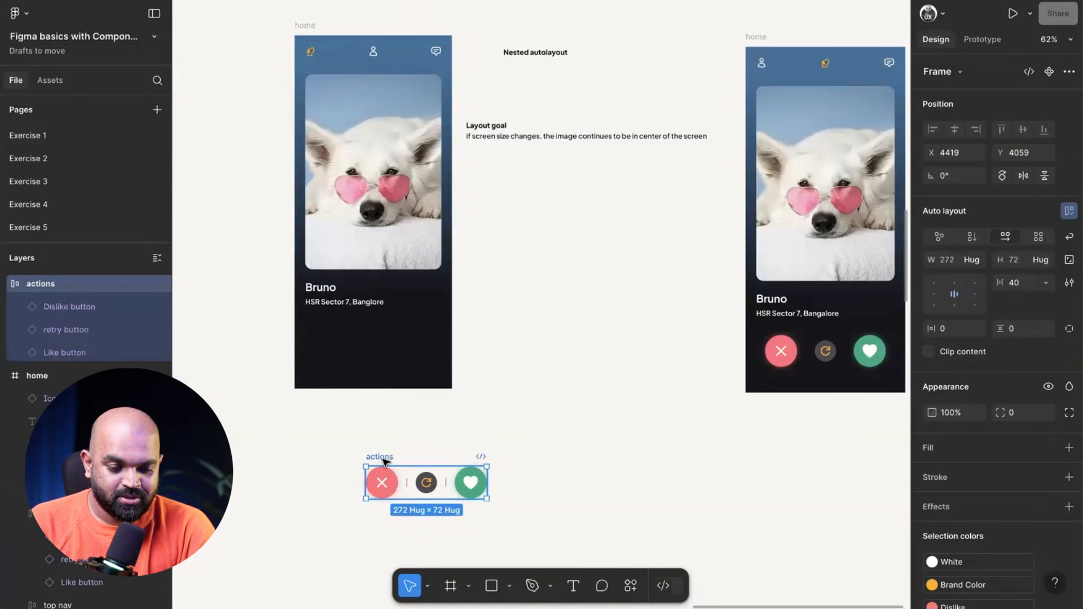
pyautogui.hscroll(-2, 503, 308)
pyautogui.scroll(1, 503, 308)
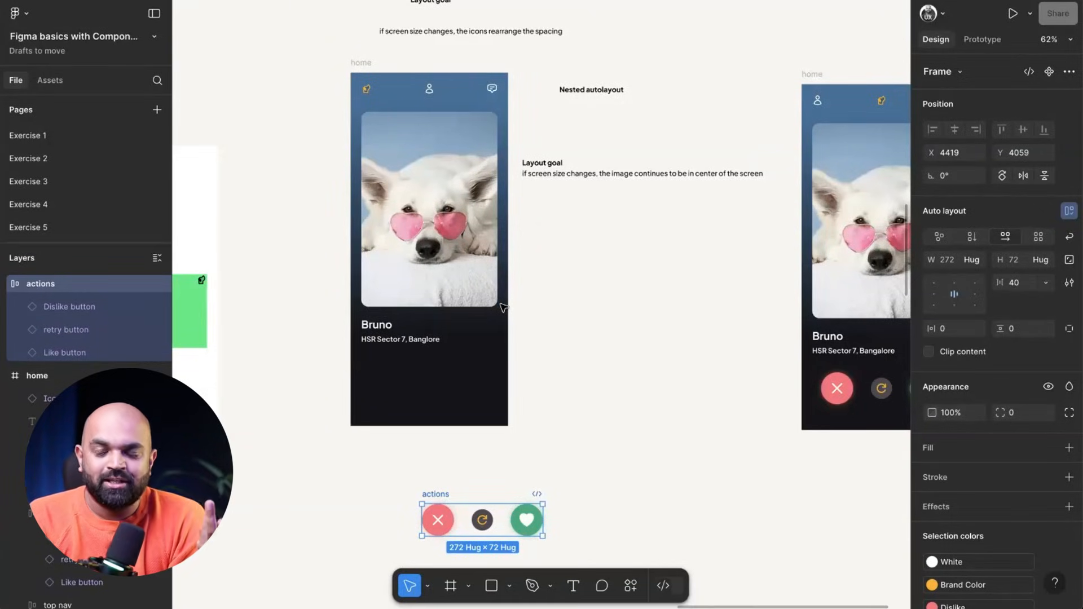
pyautogui.scroll(-1, 84, 395)
pyautogui.scroll(-3, 85, 316)
pyautogui.scroll(4, 84, 316)
pyautogui.click(403, 500)
pyautogui.click(439, 495)
pyautogui.moveTo(438, 494); pyautogui.dragTo(407, 323)
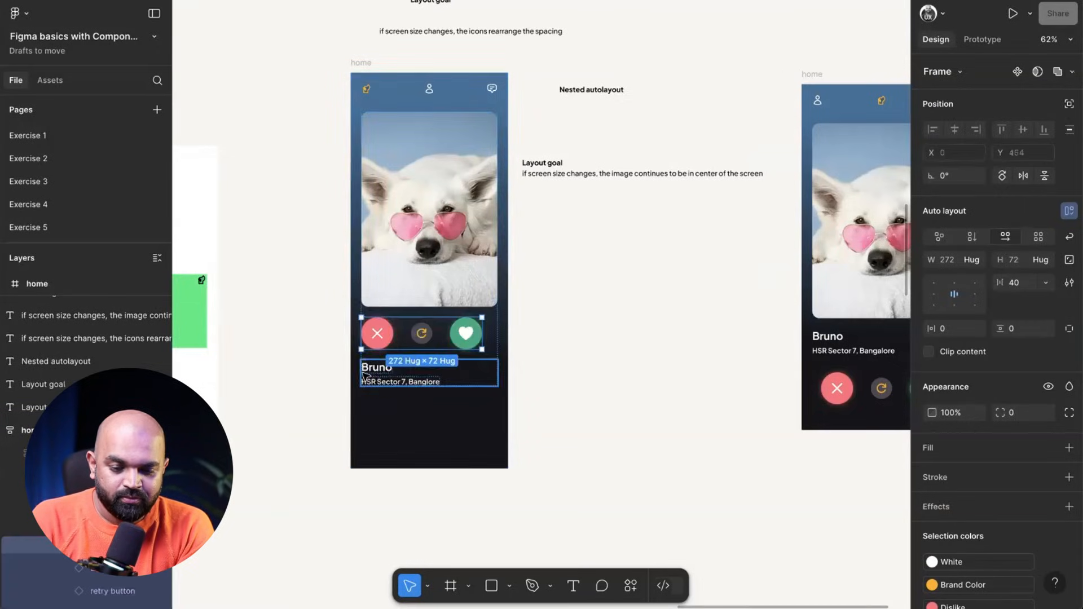
pyautogui.scroll(5, 395, 333)
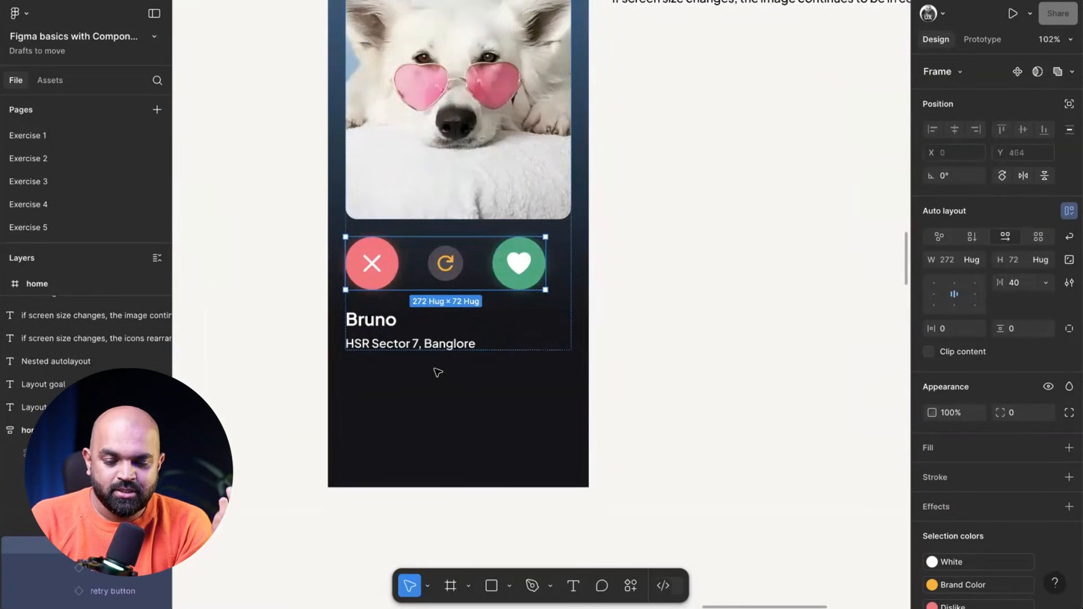
pyautogui.press('Down')
pyautogui.press('Down')
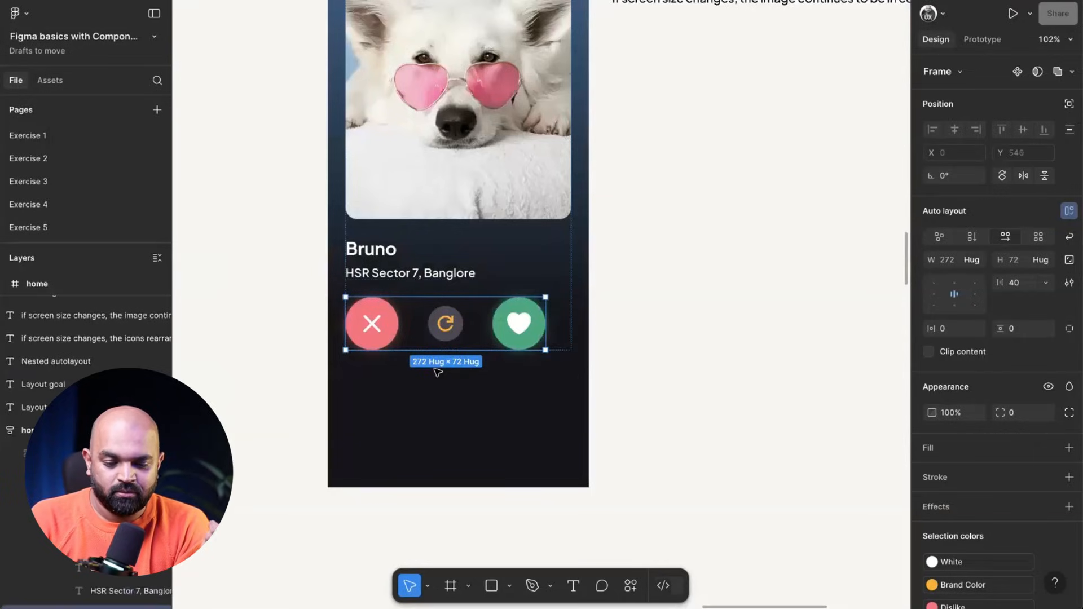
# Step: Center the contents of the frame holding the image, details and actions horizontally, and select the actions frame inside it
pyautogui.scroll(3, 486, 283)
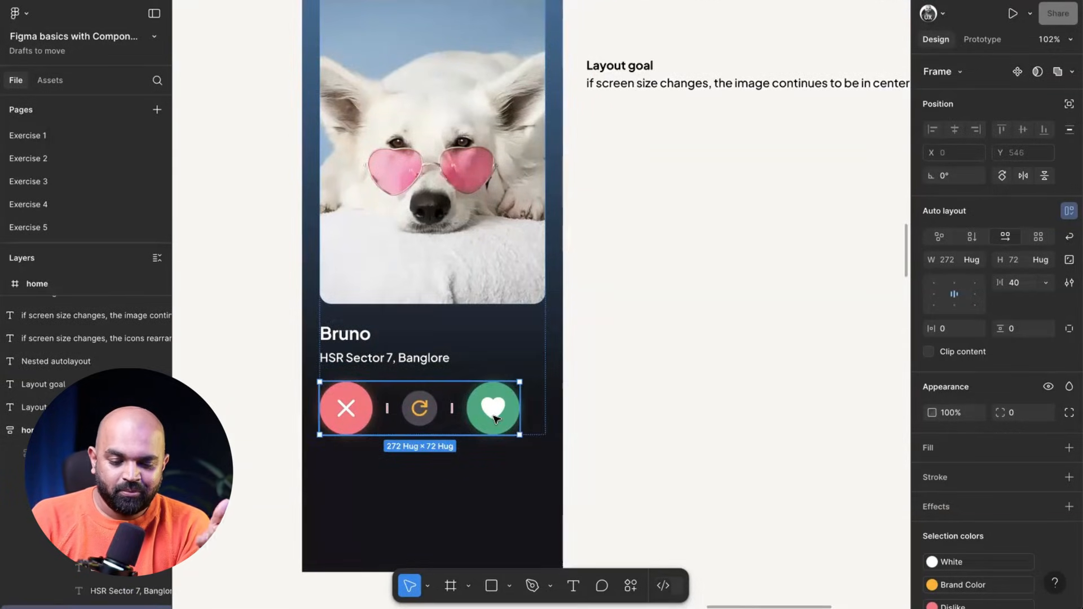
pyautogui.scroll(-3, 496, 419)
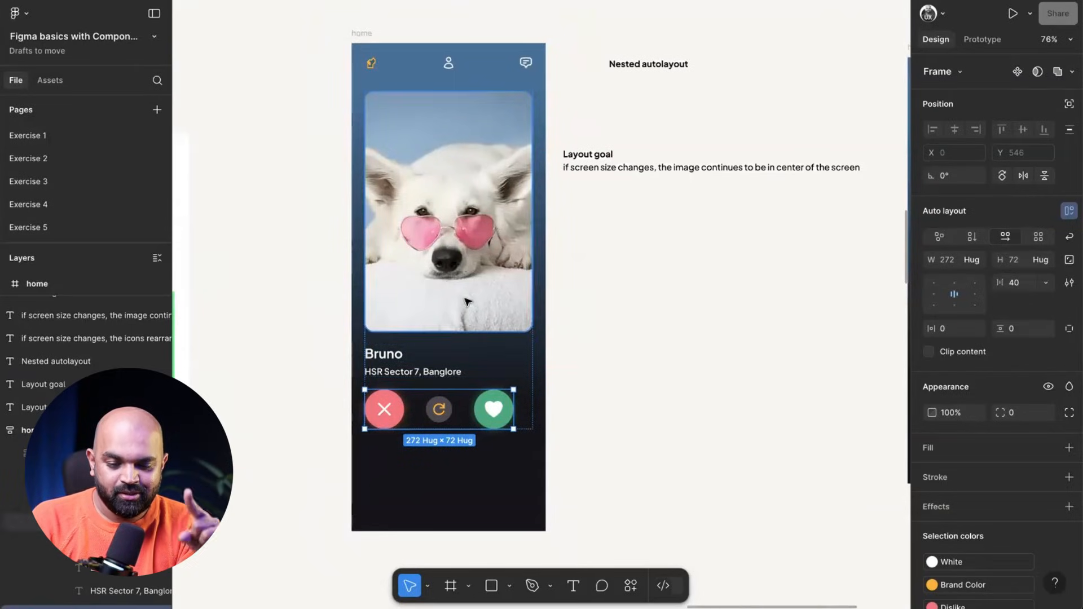
pyautogui.click(437, 324)
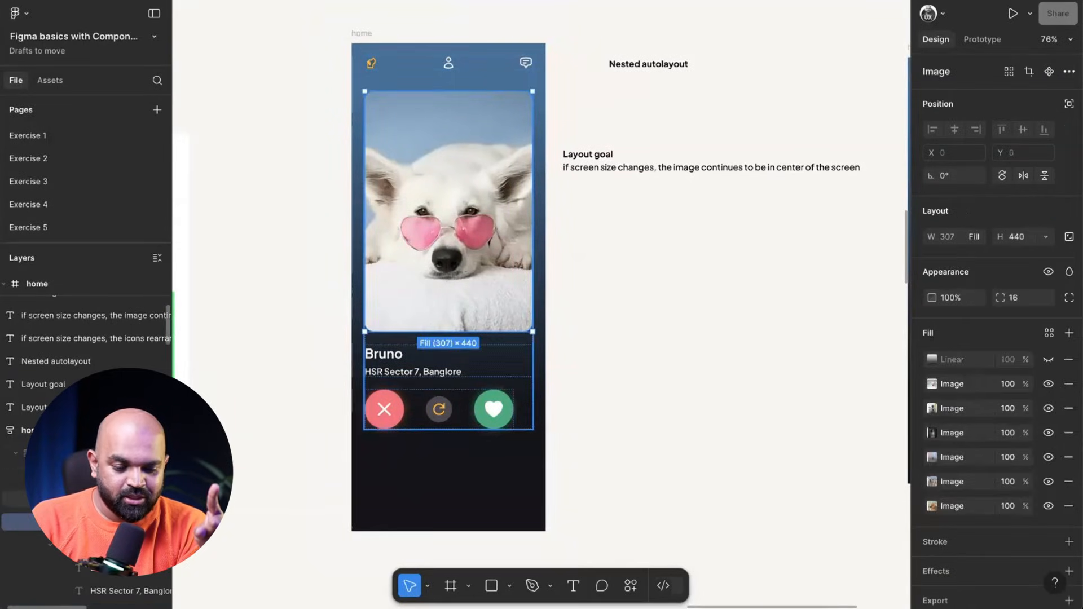
pyautogui.hotkey('shift', 'Return')
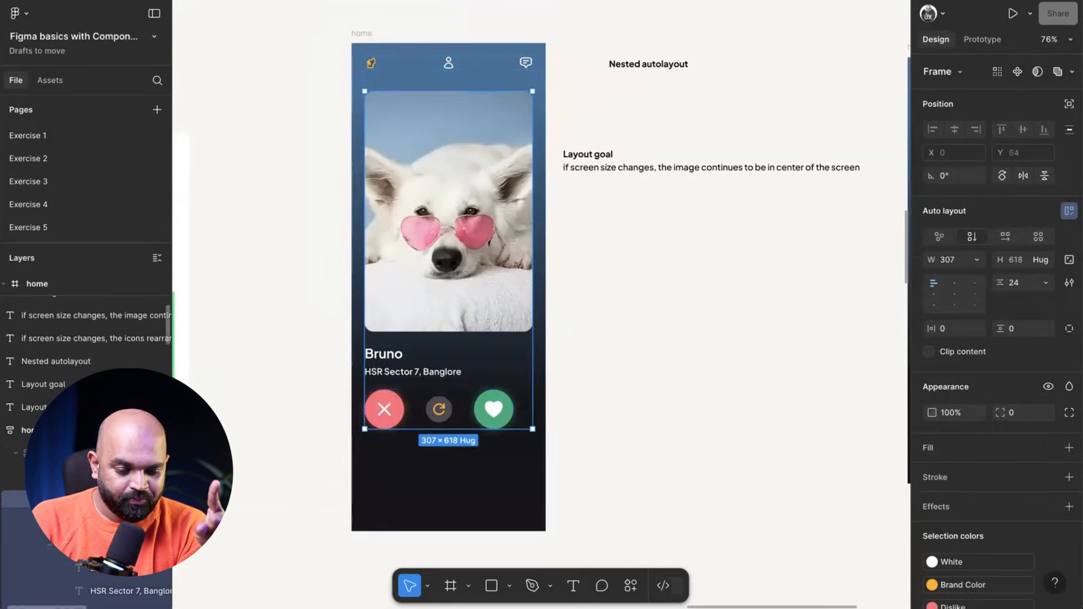
pyautogui.click(954, 287)
pyautogui.doubleClick(451, 412)
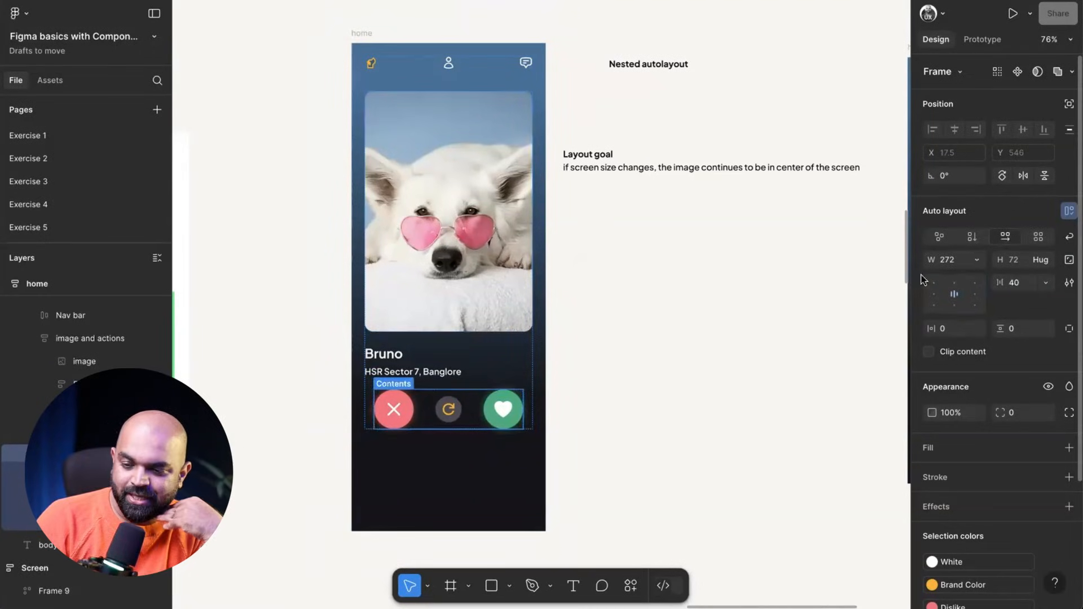
# Step: Set the width of the home screen's Content frame to fill its container
pyautogui.scroll(-1, 567, 380)
pyautogui.hscroll(1, 567, 379)
pyautogui.scroll(-2, 567, 379)
pyautogui.hscroll(1, 563, 380)
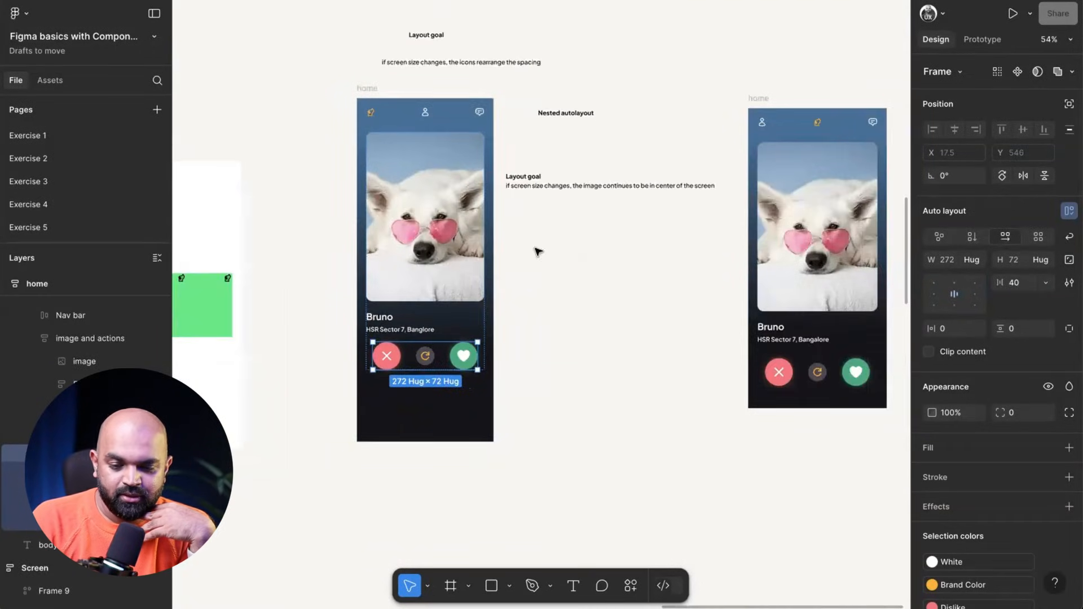
pyautogui.click(537, 252)
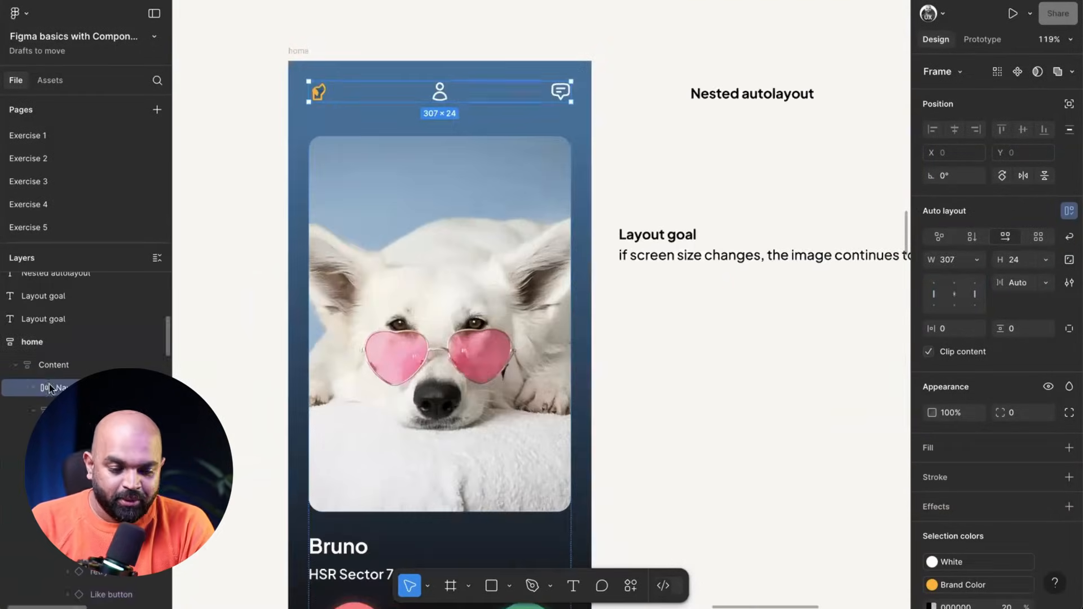
pyautogui.scroll(2, 53, 411)
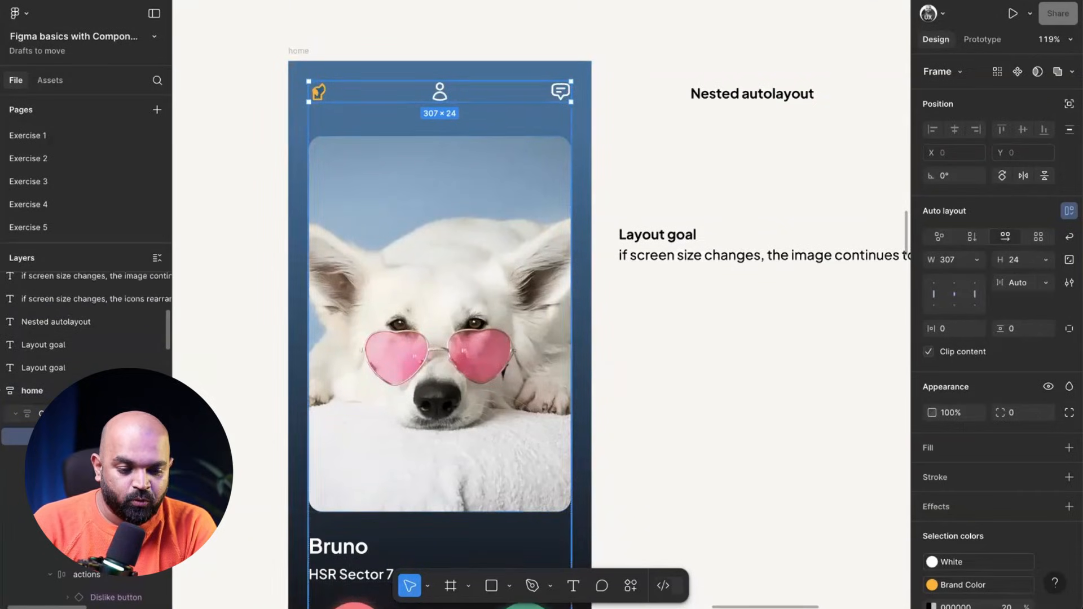
pyautogui.click(53, 414)
pyautogui.scroll(-3, 688, 259)
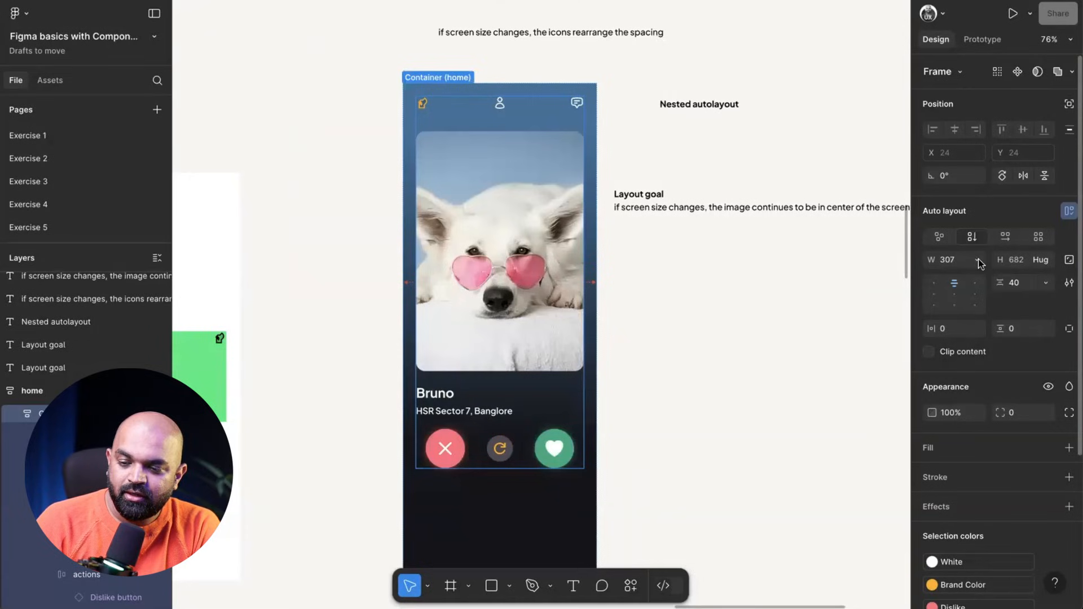
pyautogui.click(500, 100)
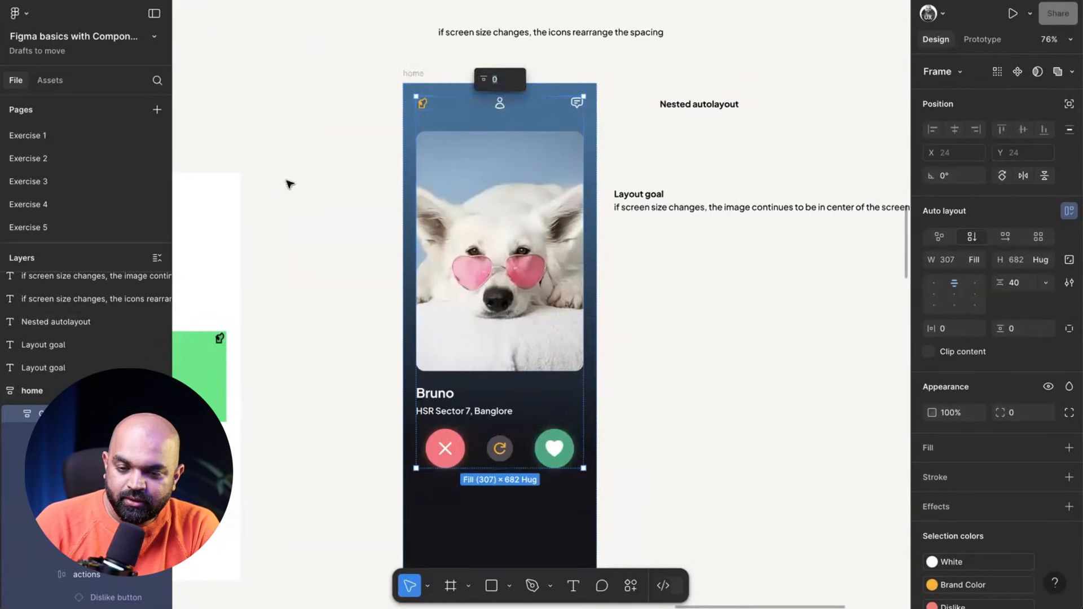
# Step: Set the nav bar's width inside the Content frame to fill its container
pyautogui.click(20, 436)
pyautogui.click(976, 260)
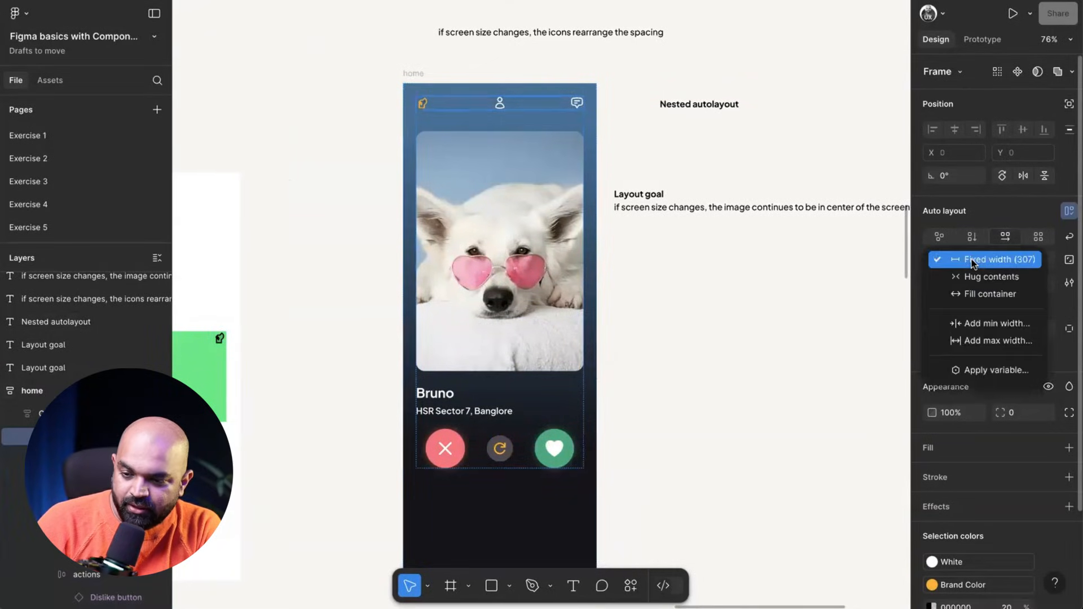
pyautogui.click(985, 294)
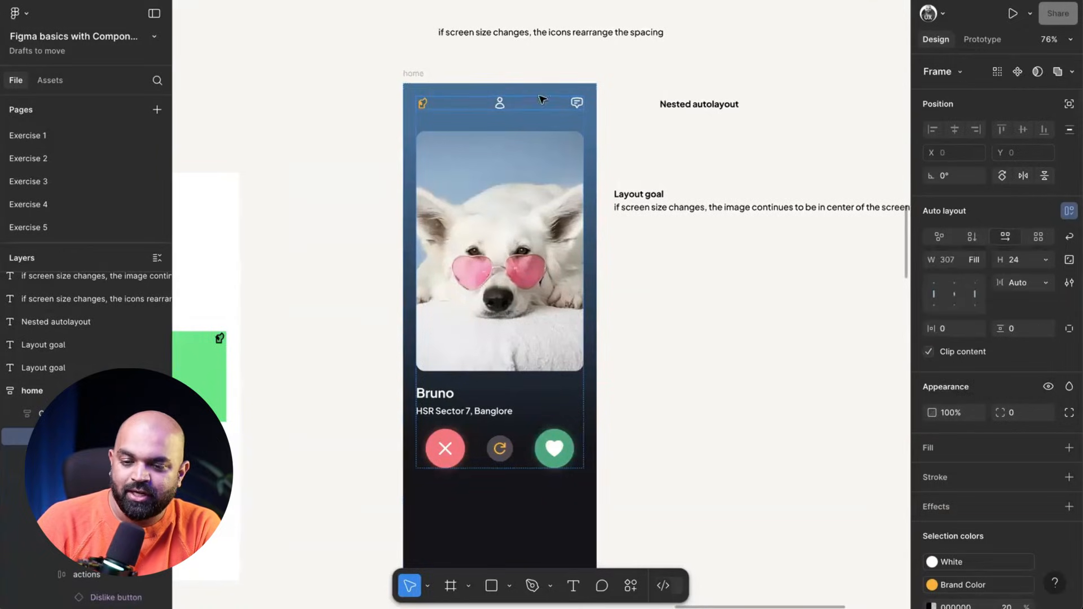
# Step: Try widening the home frame over the neighbouring notes, and undo the resize
pyautogui.click(420, 74)
pyautogui.moveTo(596, 216); pyautogui.dragTo(729, 216)
pyautogui.hotkey('ctrl', 'z')
# Step: Move the "Layout goal" heading and its image-centering note away from the rebuilt home frame, toward the reference screen
pyautogui.moveTo(603, 219); pyautogui.dragTo(839, 192)
pyautogui.keyDown('ctrl'); pyautogui.scroll(-4, 610, 213); pyautogui.keyUp('ctrl')
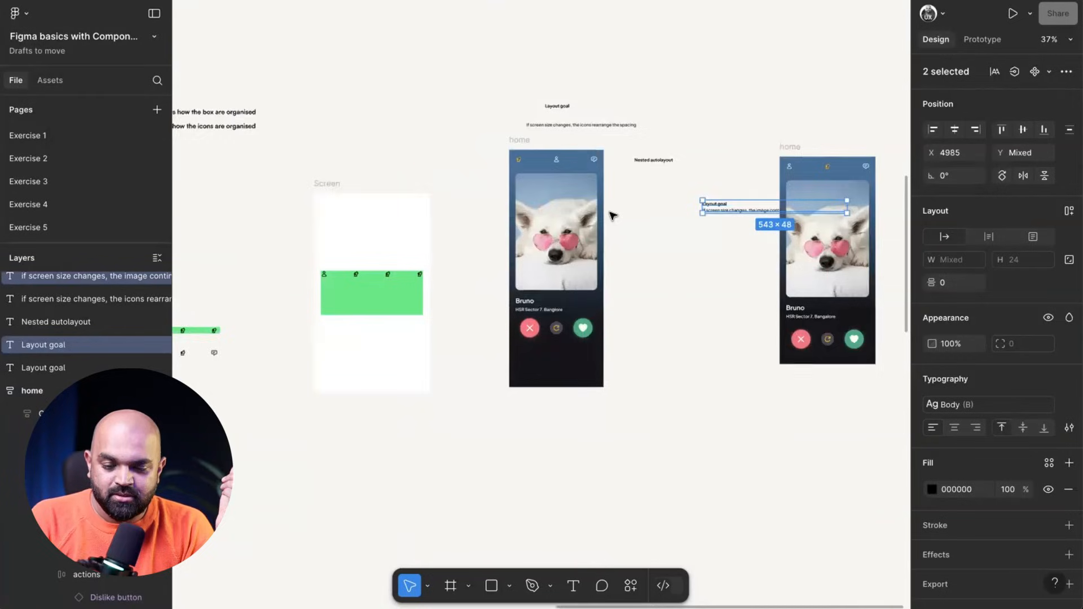
pyautogui.keyDown('ctrl'); pyautogui.scroll(3, 628, 222); pyautogui.keyUp('ctrl')
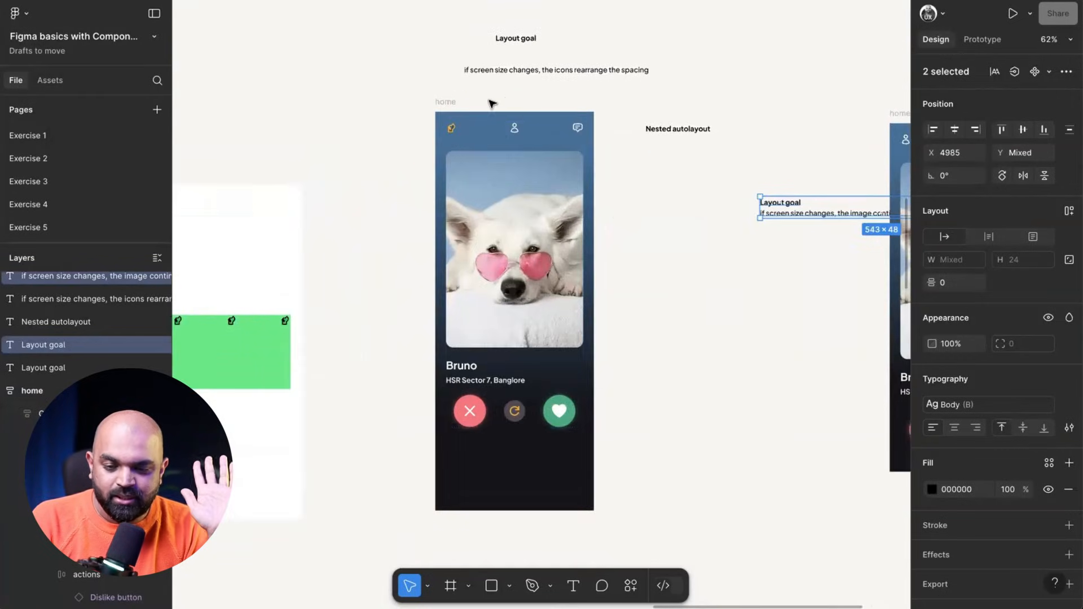
# Step: Stretch the rebuilt home frame's width briefly to test how its contents respond
pyautogui.click(445, 102)
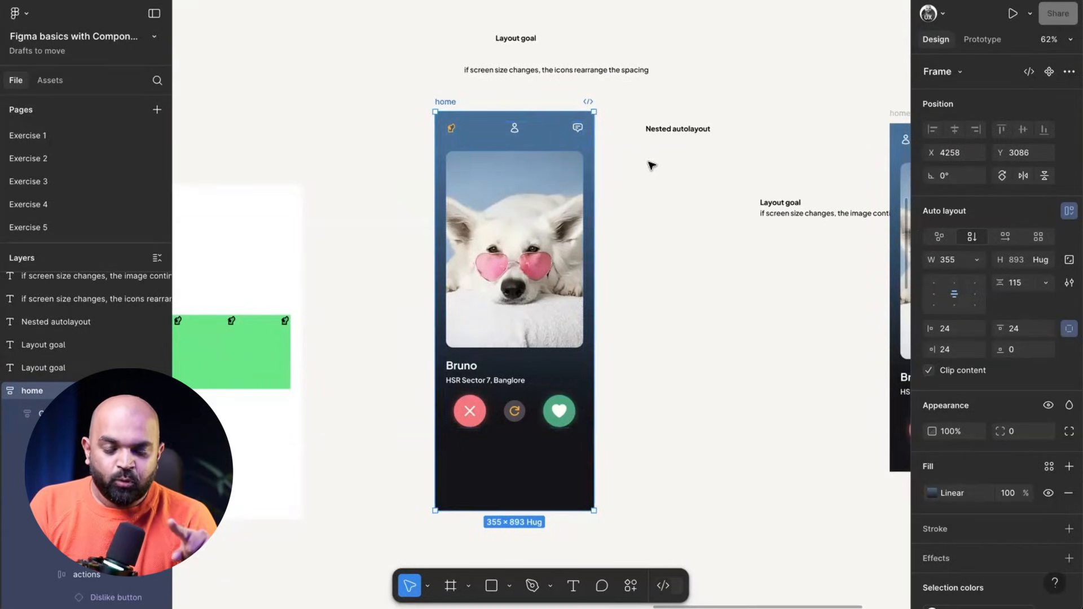
pyautogui.moveTo(594, 152); pyautogui.dragTo(617, 152)
pyautogui.scroll(2, 600, 187)
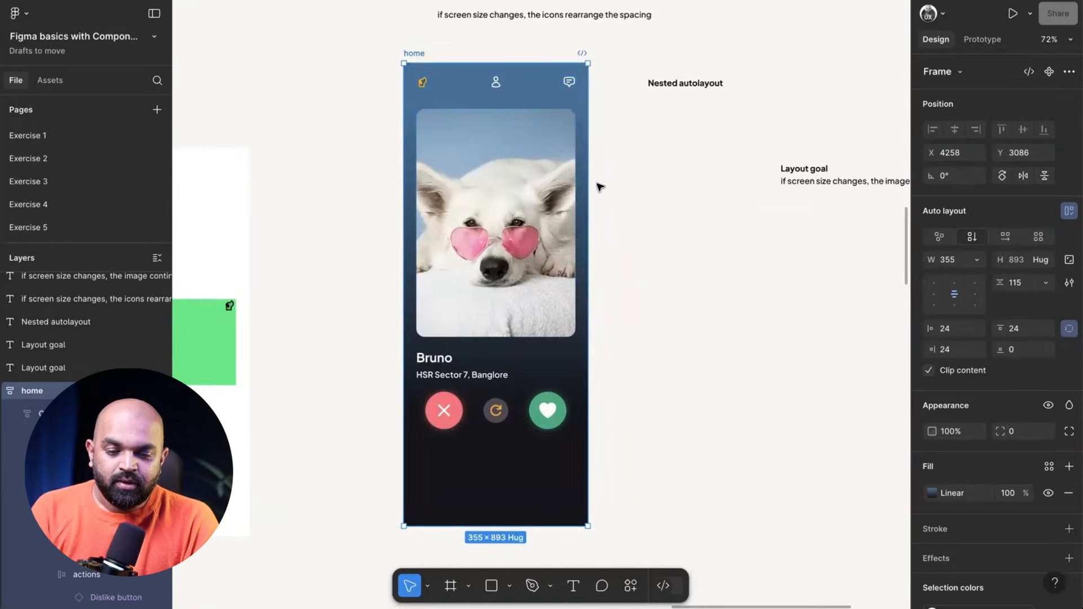
# Step: Delete the transparent body text at the bottom of the rebuilt home frame
pyautogui.scroll(-2, 610, 293)
pyautogui.click(515, 463)
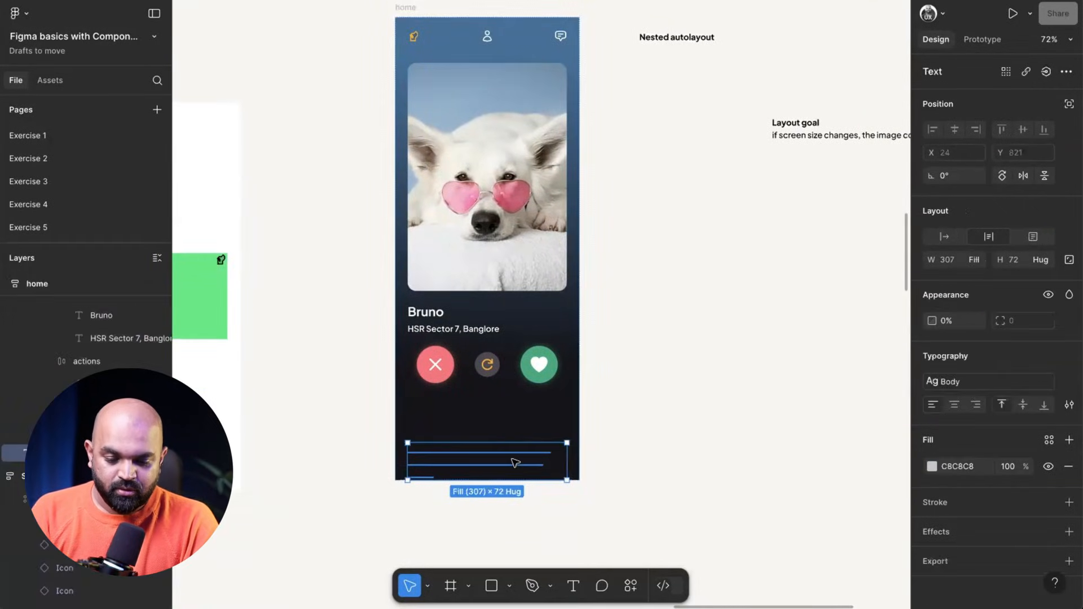
pyautogui.press('BackSpace')
pyautogui.scroll(2, 485, 249)
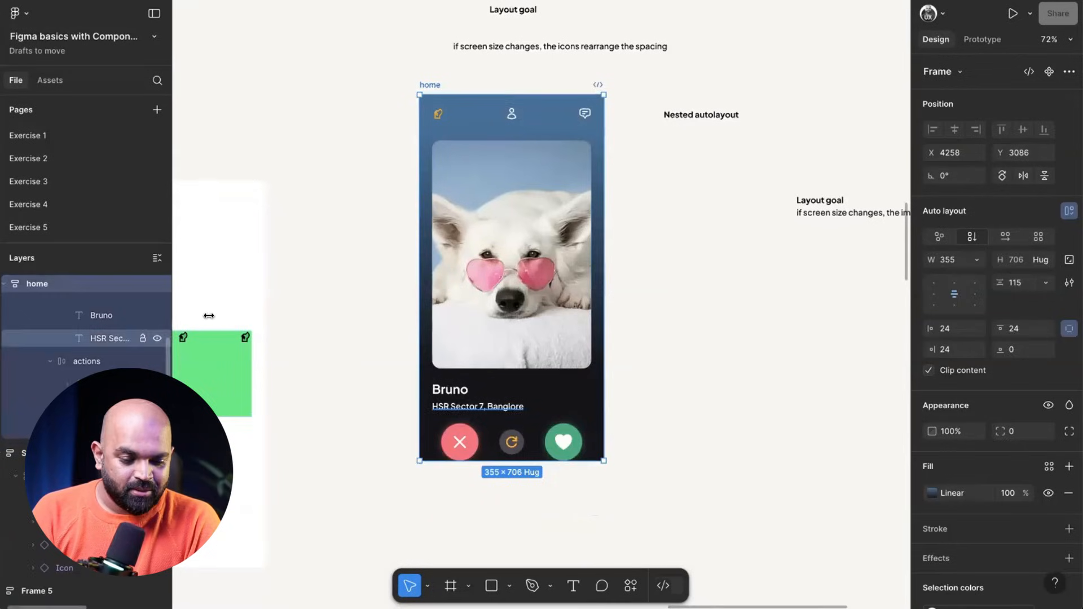
pyautogui.scroll(1, 573, 322)
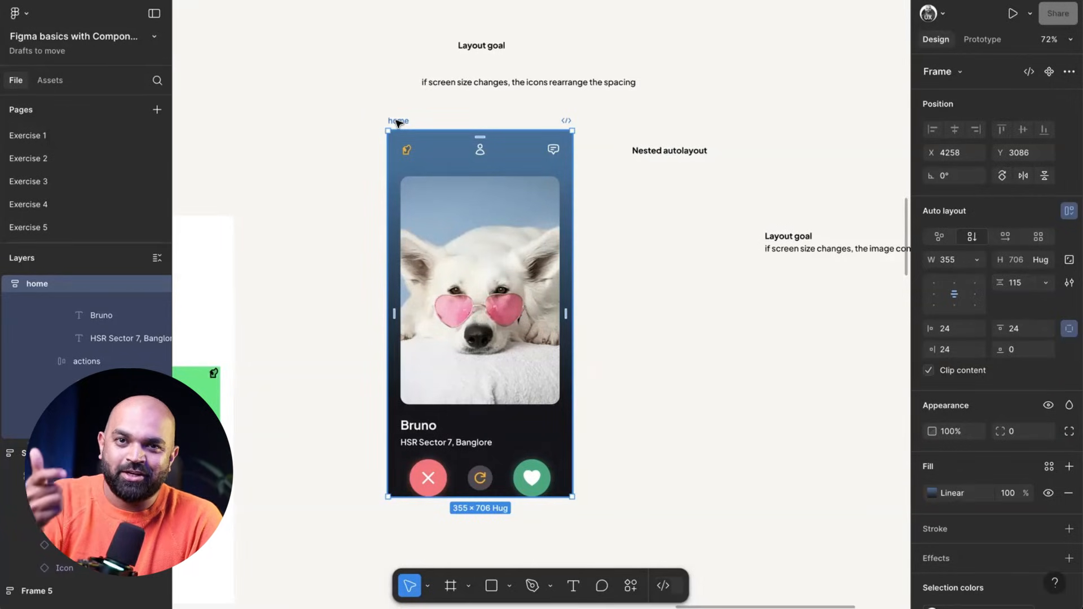
# Step: Set the home frame's height to a fixed 800 and align its contents to the top center
pyautogui.click(1040, 260)
pyautogui.click(989, 242)
pyautogui.click(1017, 260)
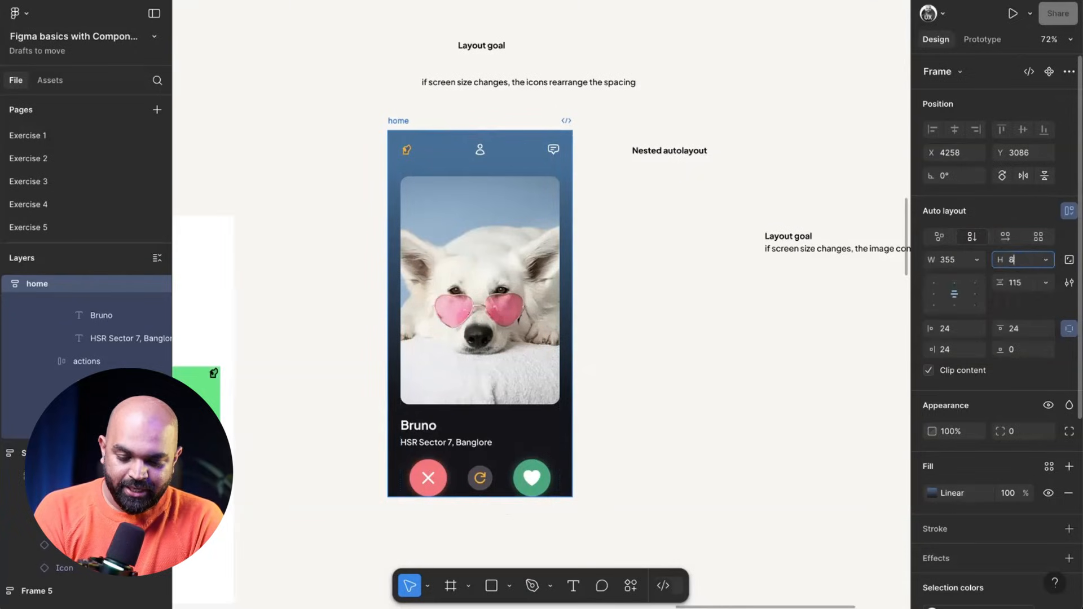
pyautogui.write('800')
pyautogui.press('Return')
pyautogui.scroll(-2, 634, 432)
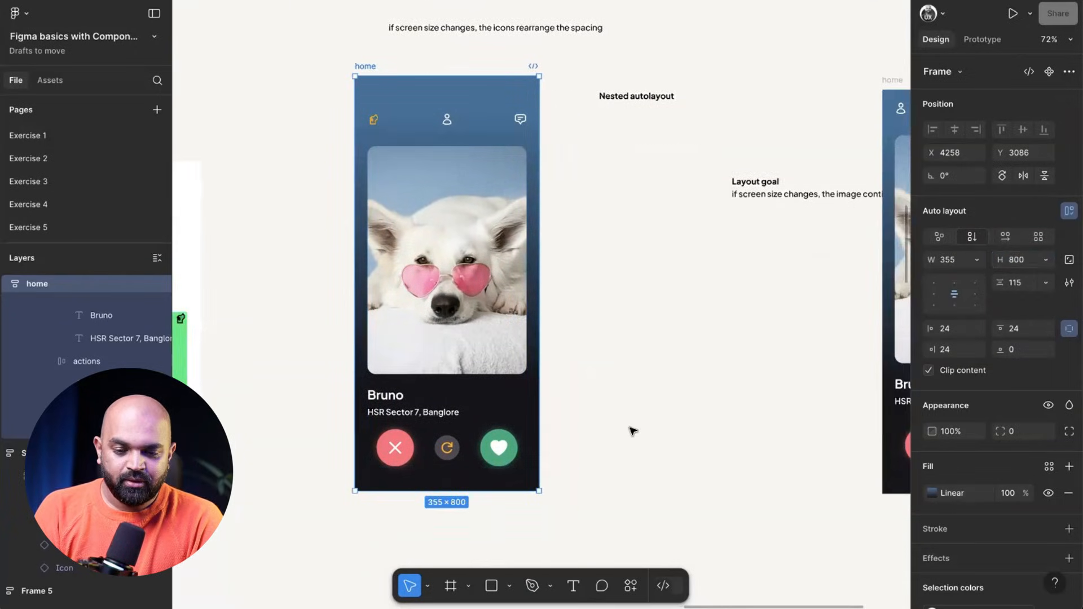
pyautogui.click(954, 286)
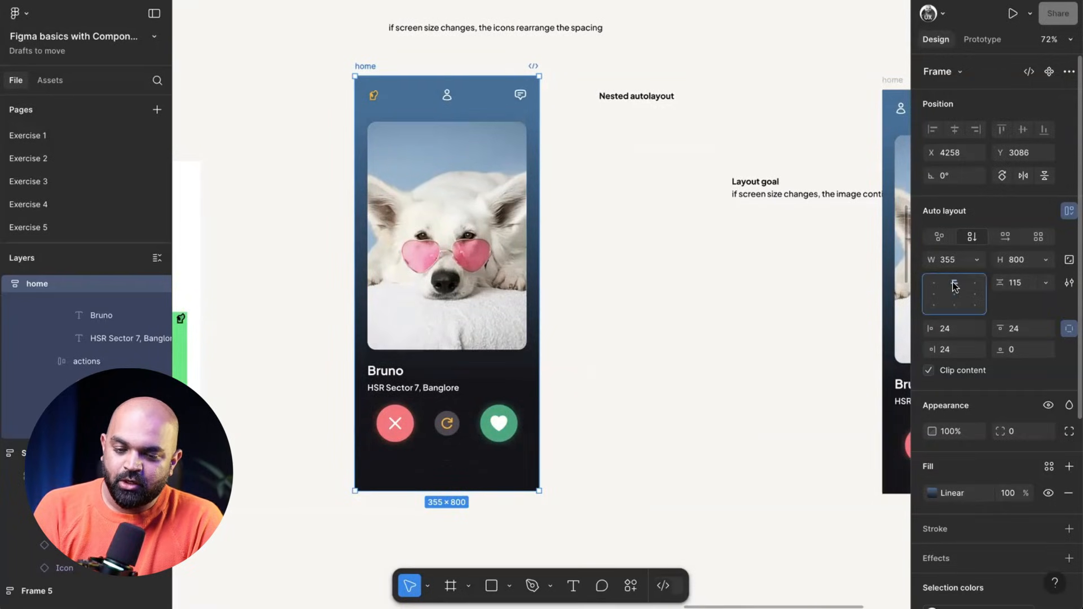
pyautogui.click(423, 68)
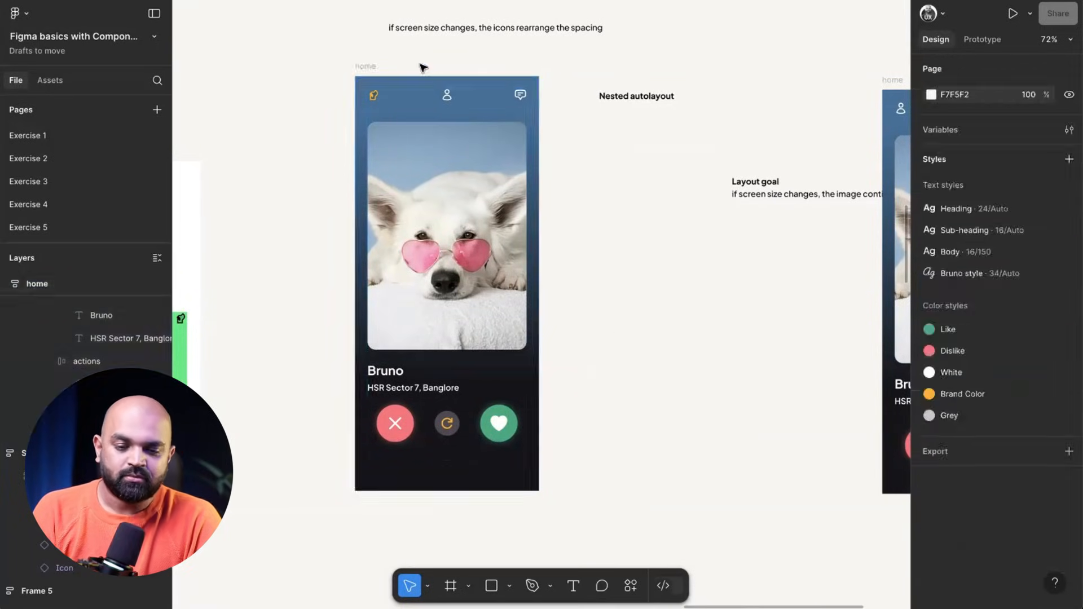
# Step: Shorten the home frame to about 577 high and stretch it to about 1074 to test its contents
pyautogui.click(369, 66)
pyautogui.doubleClick(488, 491)
pyautogui.moveTo(488, 491); pyautogui.dragTo(516, 165)
pyautogui.scroll(3, 516, 165)
pyautogui.scroll(2, 516, 165)
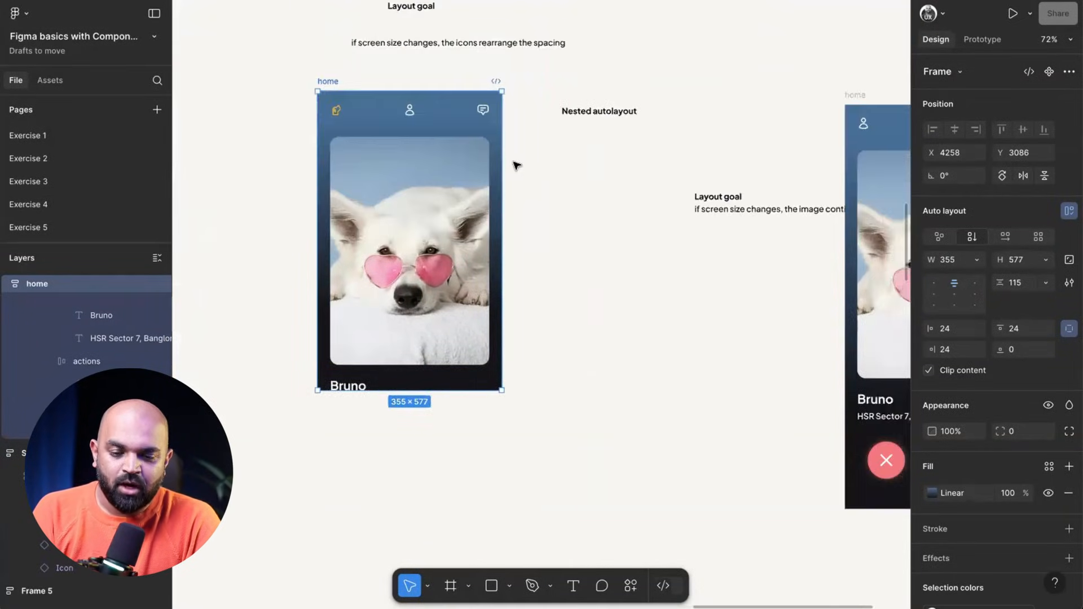
pyautogui.moveTo(499, 345); pyautogui.dragTo(517, 530)
pyautogui.scroll(2, 535, 337)
pyautogui.hscroll(-1, 535, 338)
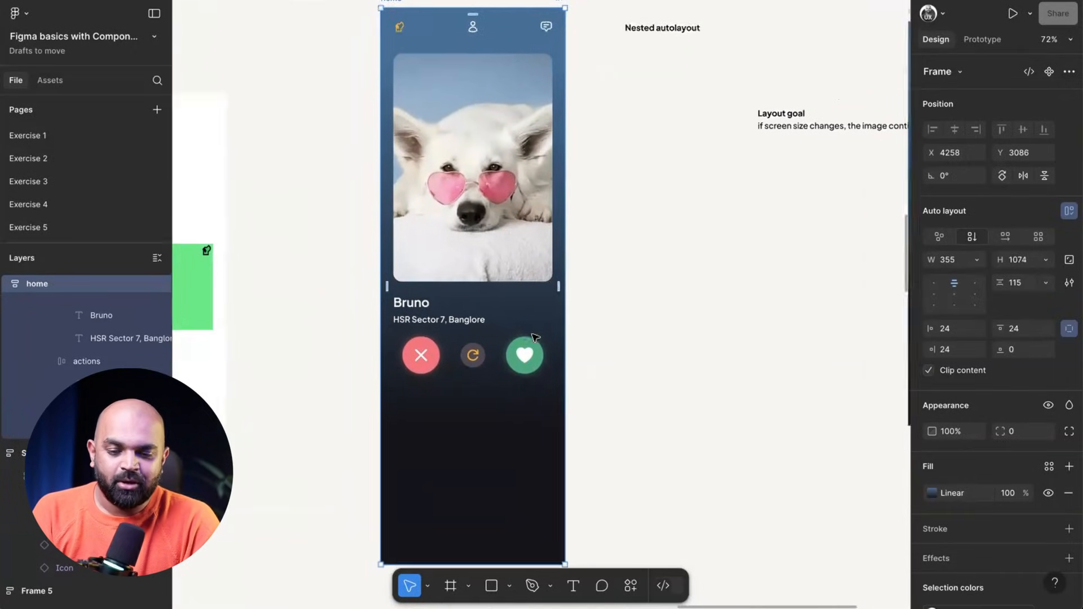
# Step: Set the home frame's height to 800 and deselect it
pyautogui.scroll(-3, 530, 491)
pyautogui.hscroll(-1, 530, 491)
pyautogui.click(1027, 263)
pyautogui.hotkey('ctrl', 'a')
pyautogui.write('800')
pyautogui.press('Return')
pyautogui.scroll(3, 663, 329)
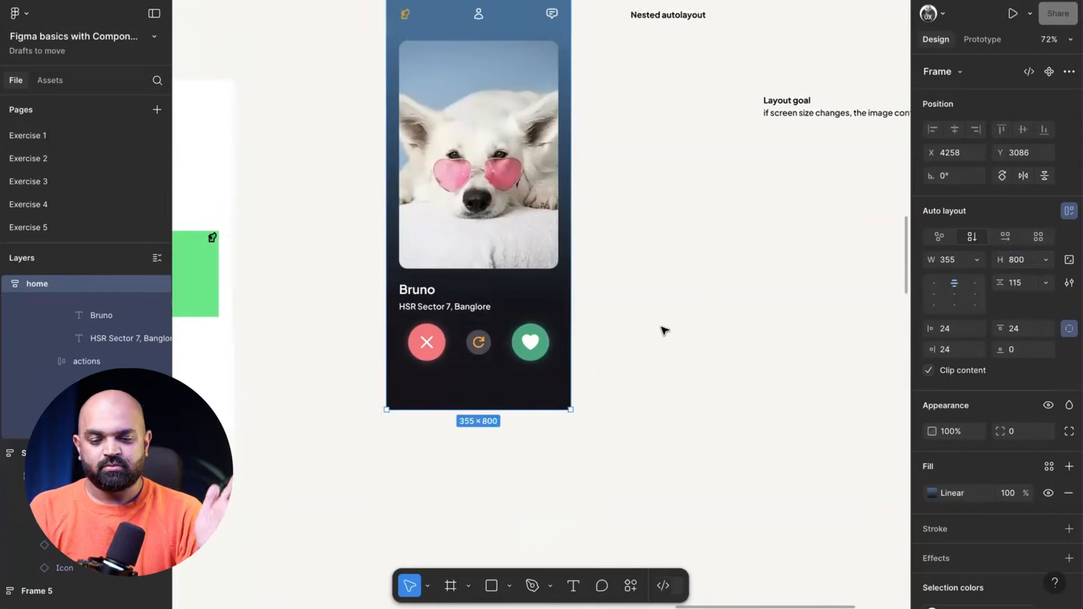
pyautogui.hscroll(-1, 663, 329)
pyautogui.click(620, 300)
# Step: Narrow the home frame to about 114 wide, check how its contents collapse, and undo the resize
pyautogui.scroll(-5, 621, 300)
pyautogui.scroll(4, 661, 300)
pyautogui.hscroll(-2, 592, 311)
pyautogui.scroll(1, 593, 312)
pyautogui.click(405, 64)
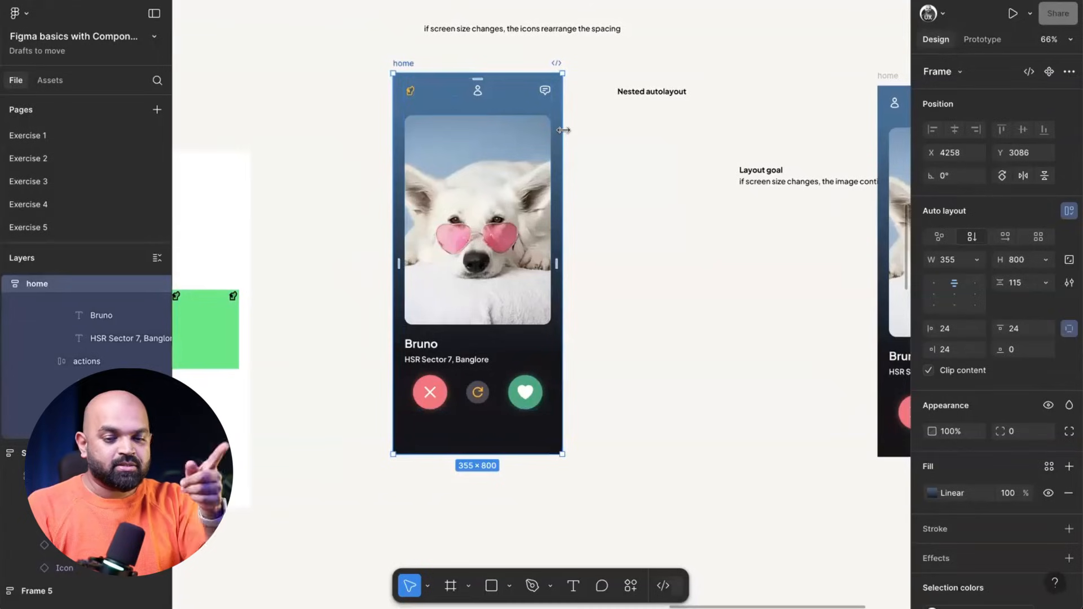
pyautogui.moveTo(563, 130); pyautogui.dragTo(448, 142)
pyautogui.scroll(4, 426, 136)
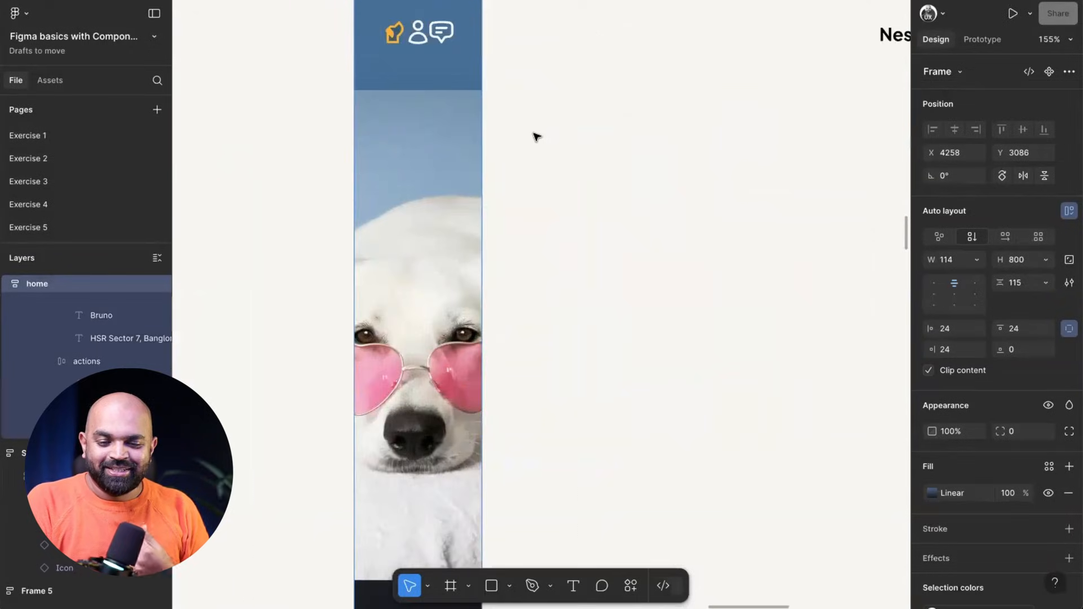
pyautogui.scroll(-2, 535, 135)
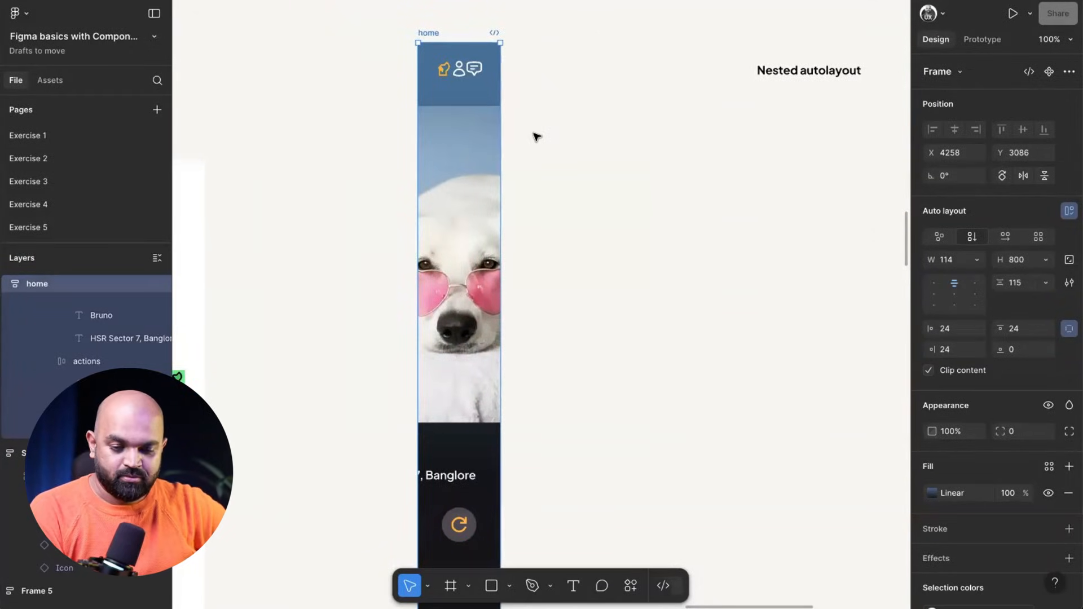
pyautogui.hotkey('ctrl', 'z')
pyautogui.scroll(-3, 577, 172)
pyautogui.scroll(-1, 583, 176)
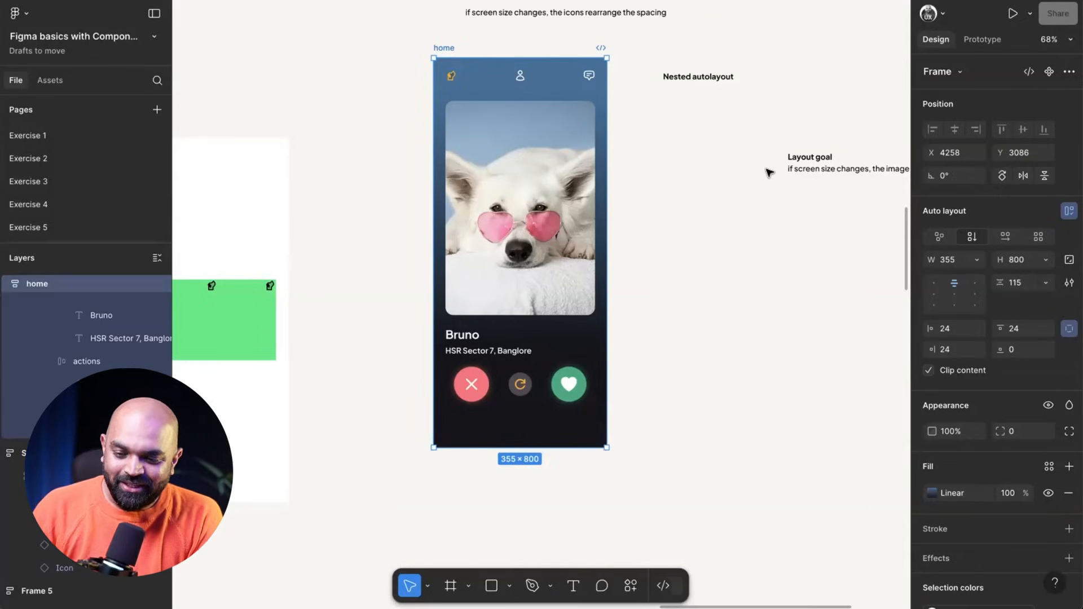
# Step: Add a minimum width of 320 to the home frame
pyautogui.click(978, 261)
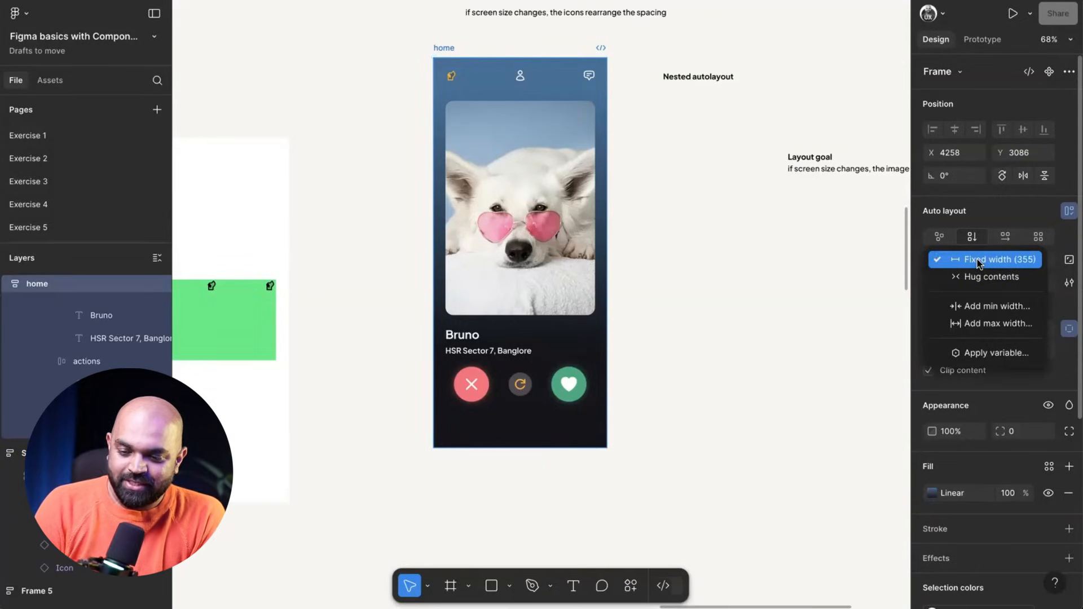
pyautogui.click(979, 305)
pyautogui.write('320')
pyautogui.press('Return')
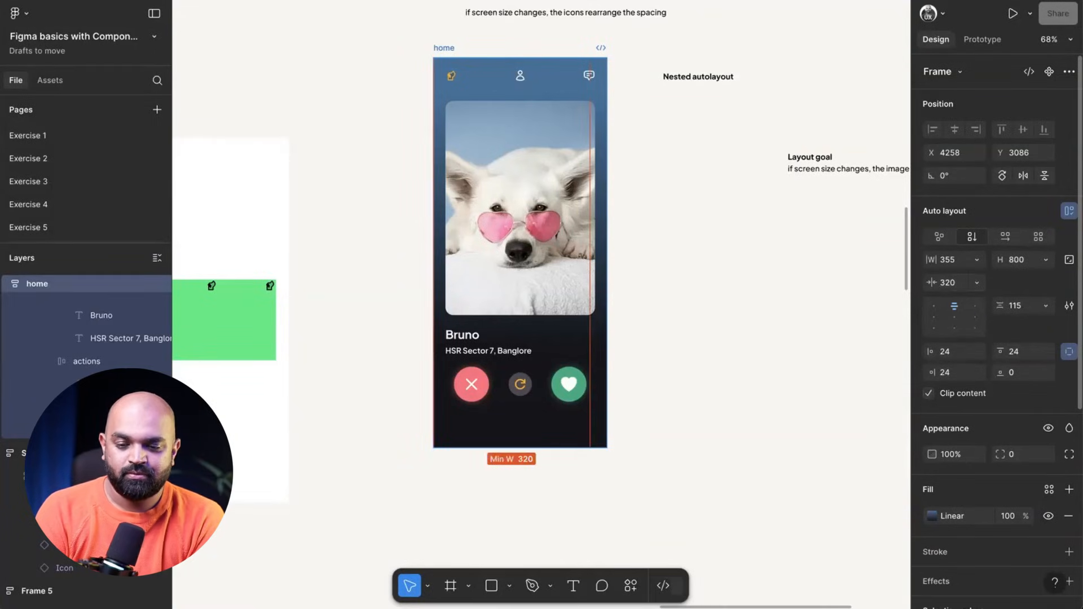
pyautogui.click(978, 283)
pyautogui.click(979, 284)
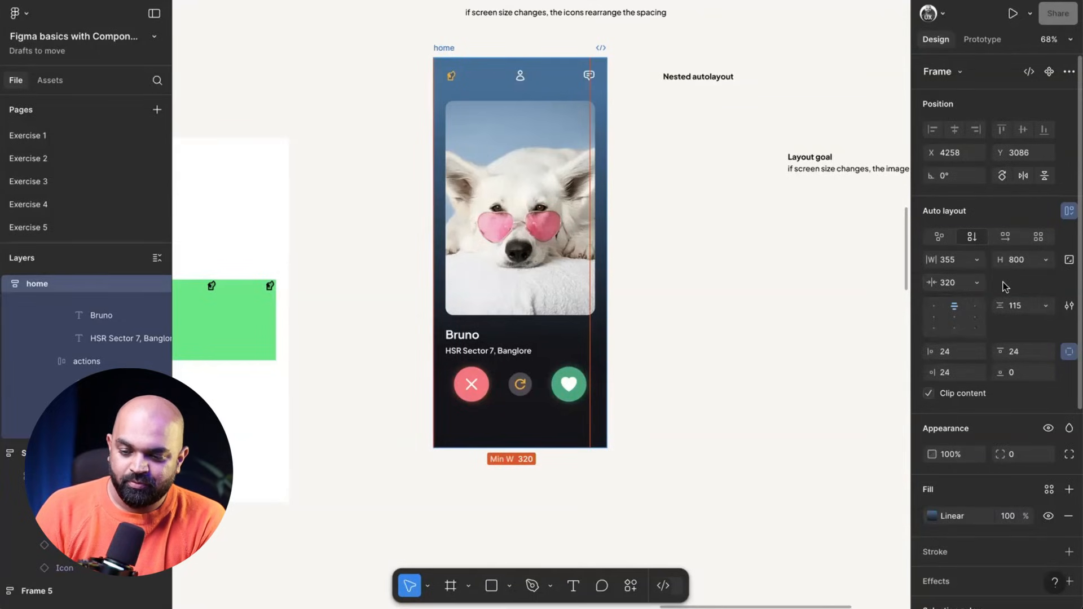
# Step: Add a maximum width of 480 to the home frame and deselect it
pyautogui.click(978, 261)
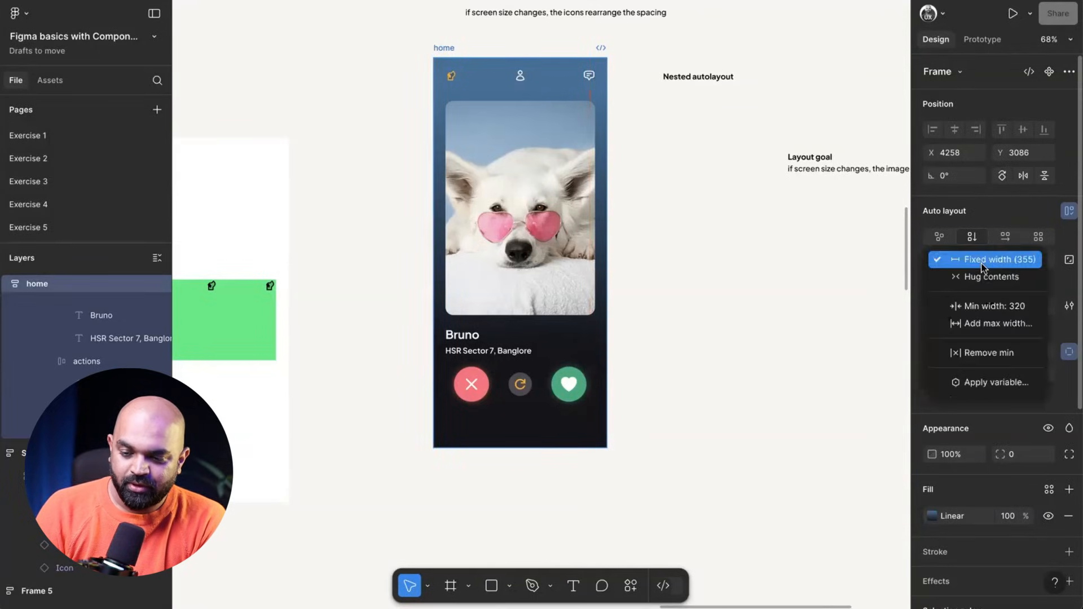
pyautogui.click(978, 322)
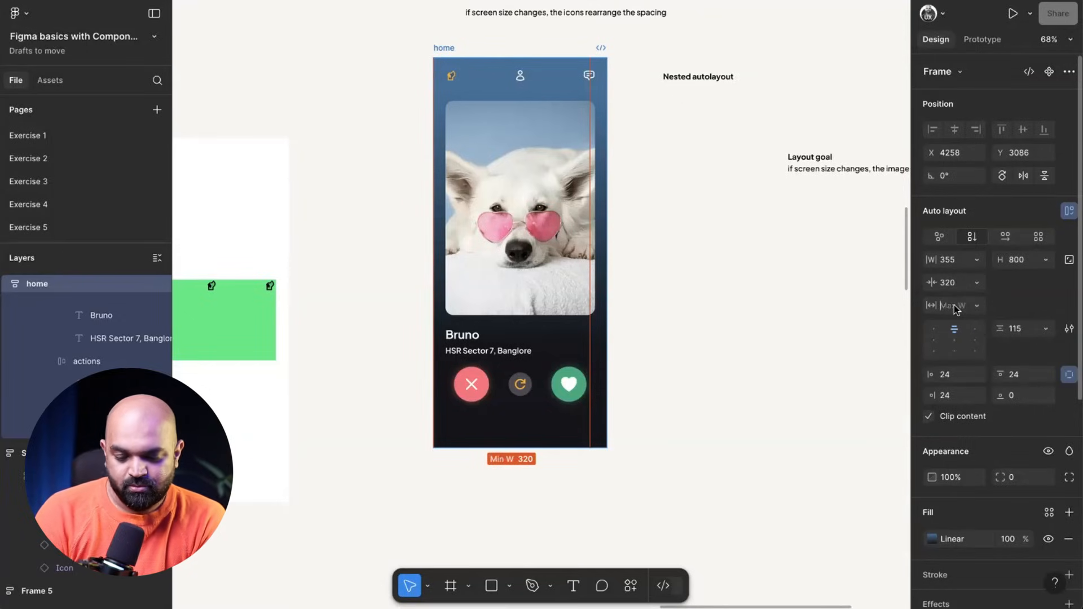
pyautogui.write('480')
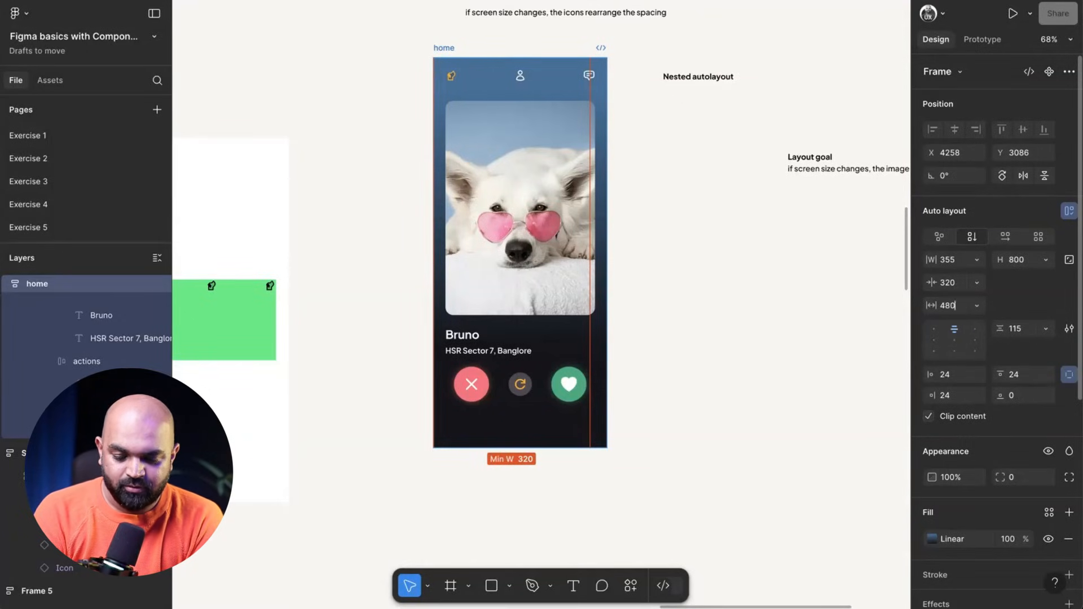
pyautogui.press('Return')
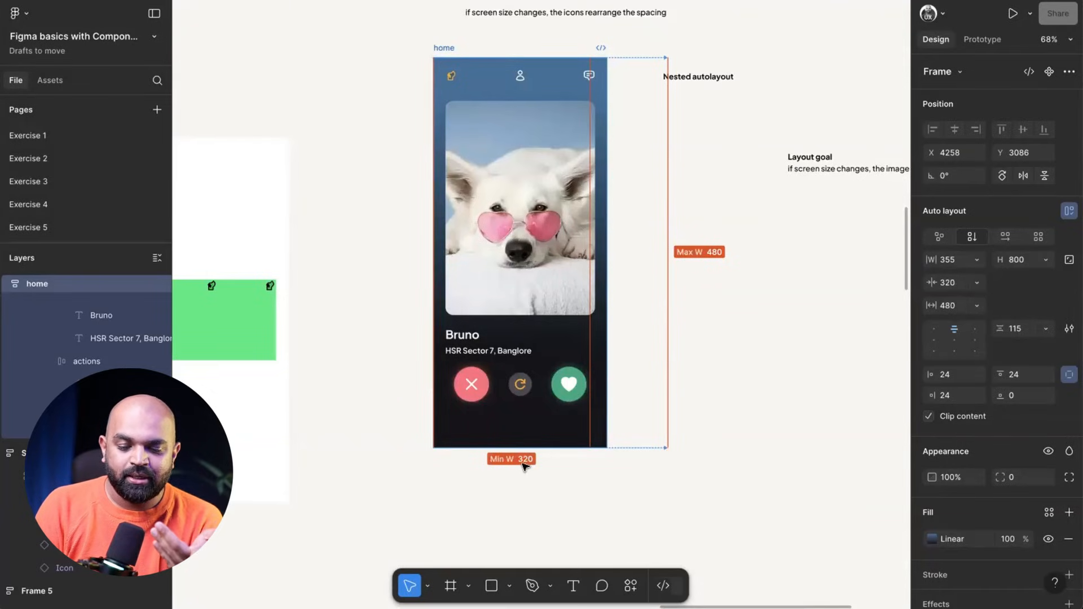
pyautogui.scroll(2, 647, 356)
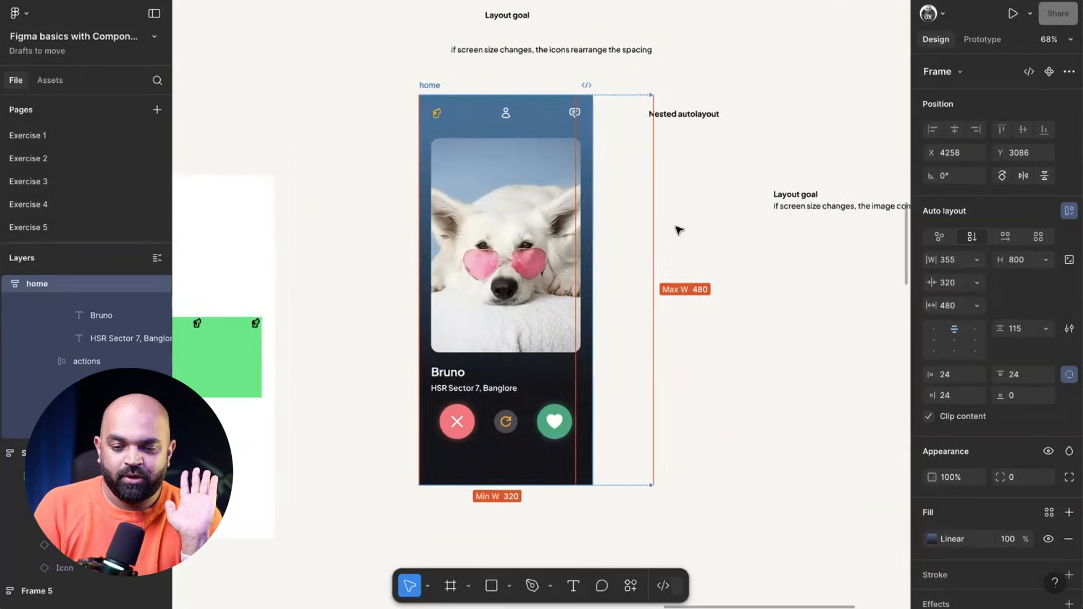
pyautogui.click(677, 229)
# Step: Test the home frame's width limits by narrowing it and widening it again to about 346
pyautogui.click(446, 96)
pyautogui.moveTo(594, 154); pyautogui.dragTo(512, 158)
pyautogui.moveTo(512, 162); pyautogui.dragTo(588, 169)
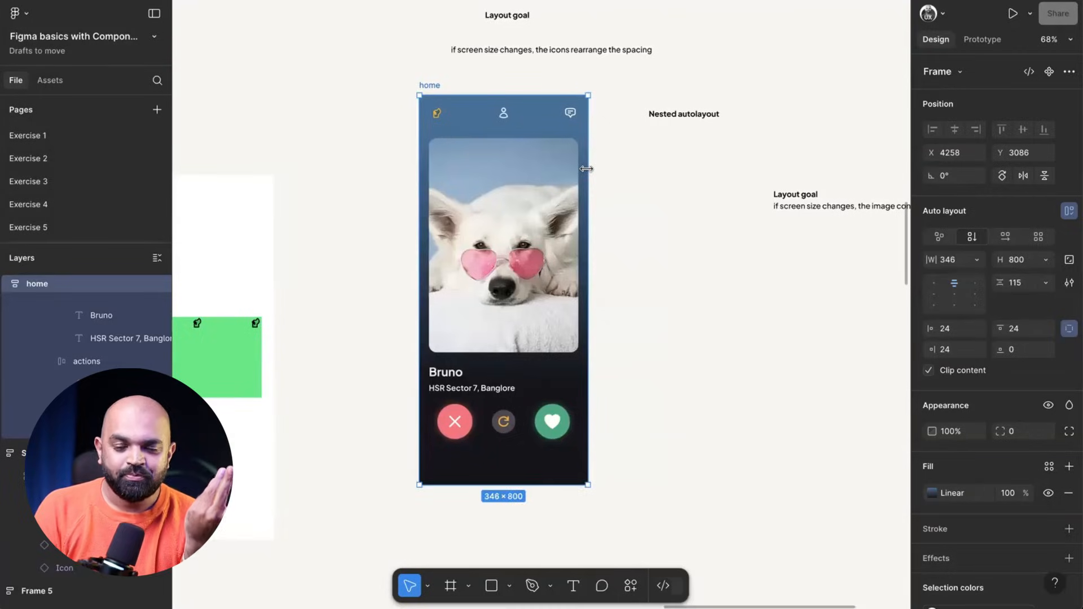
# Step: Set the home frame's width to 360
pyautogui.click(953, 260)
pyautogui.write('360')
pyautogui.press('Return')
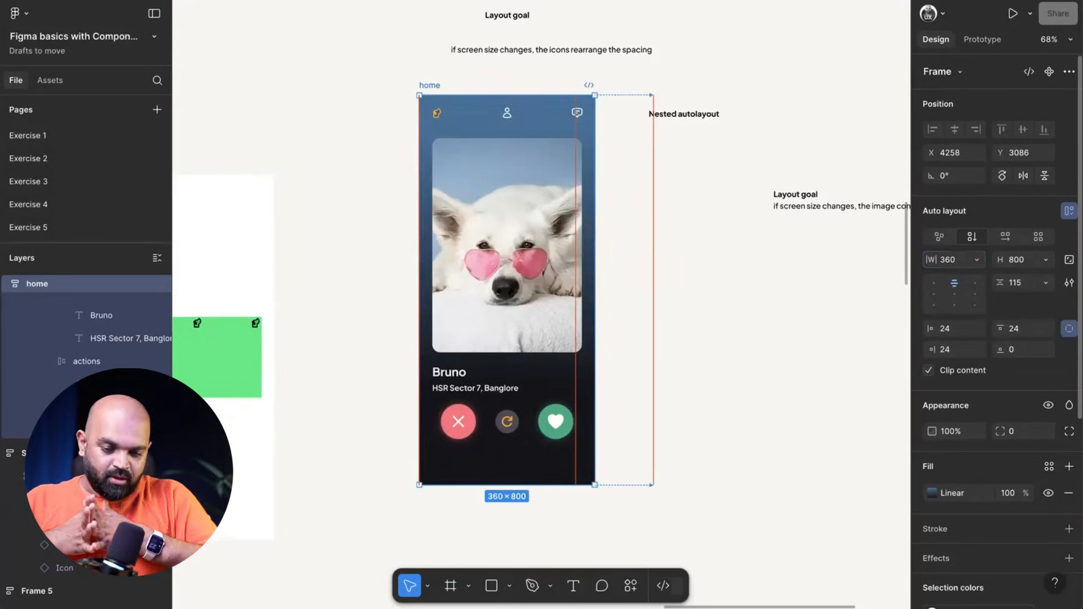
# Step: Duplicate the row of dislike, refresh and like buttons three times within the home frame's vertical stack
pyautogui.click(770, 381)
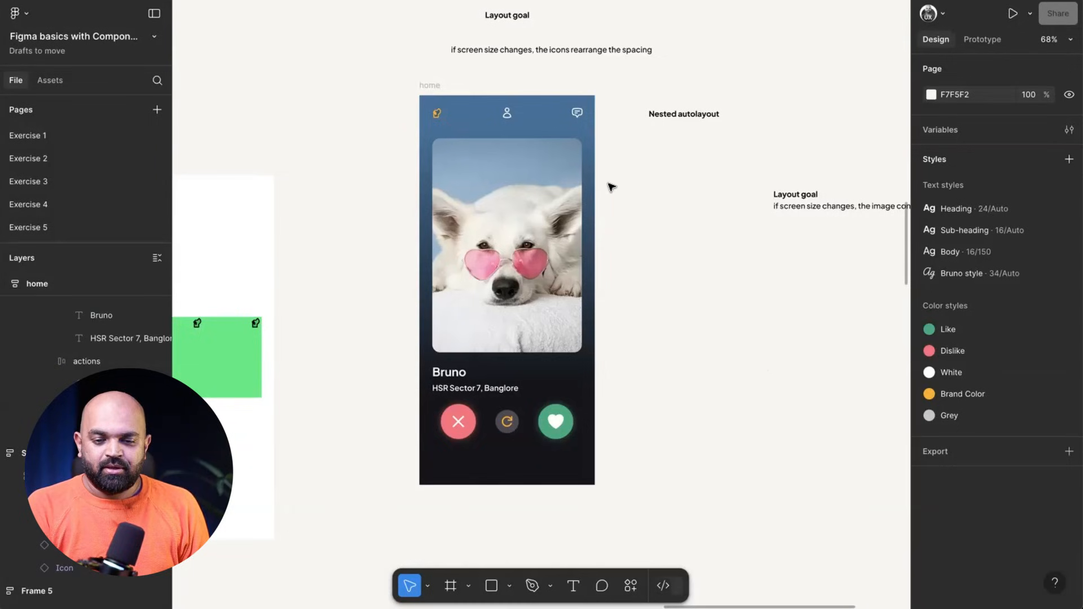
pyautogui.click(432, 84)
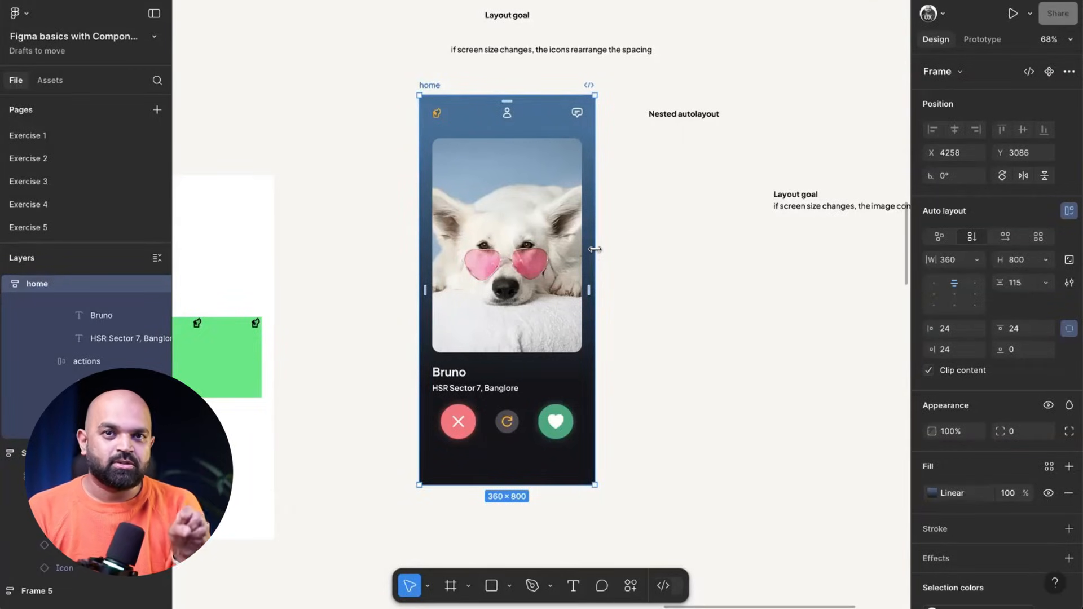
pyautogui.scroll(-3, 491, 142)
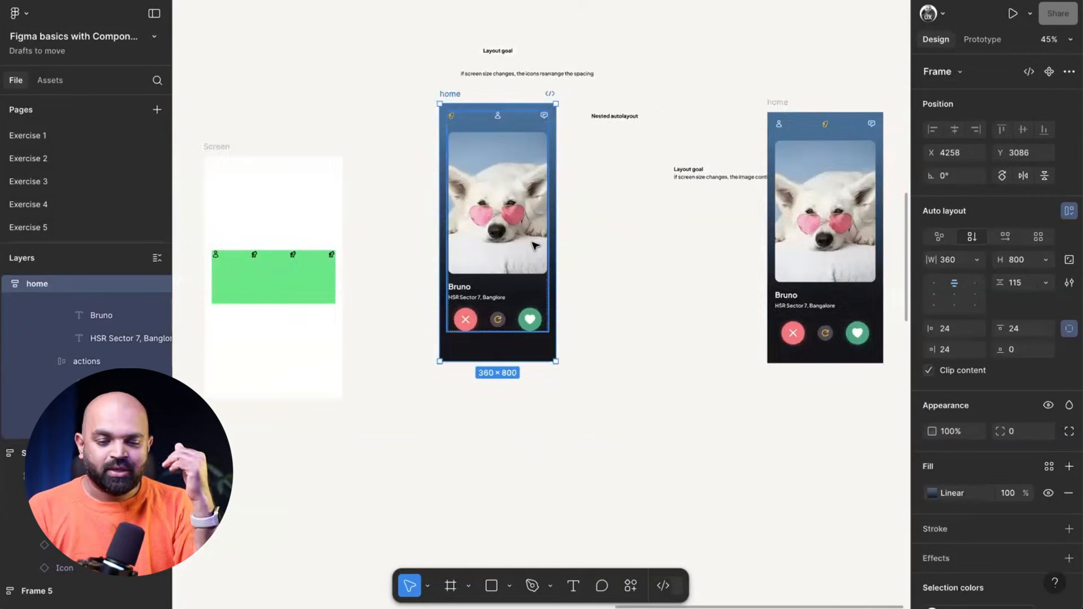
pyautogui.scroll(5, 490, 267)
pyautogui.scroll(-2, 490, 268)
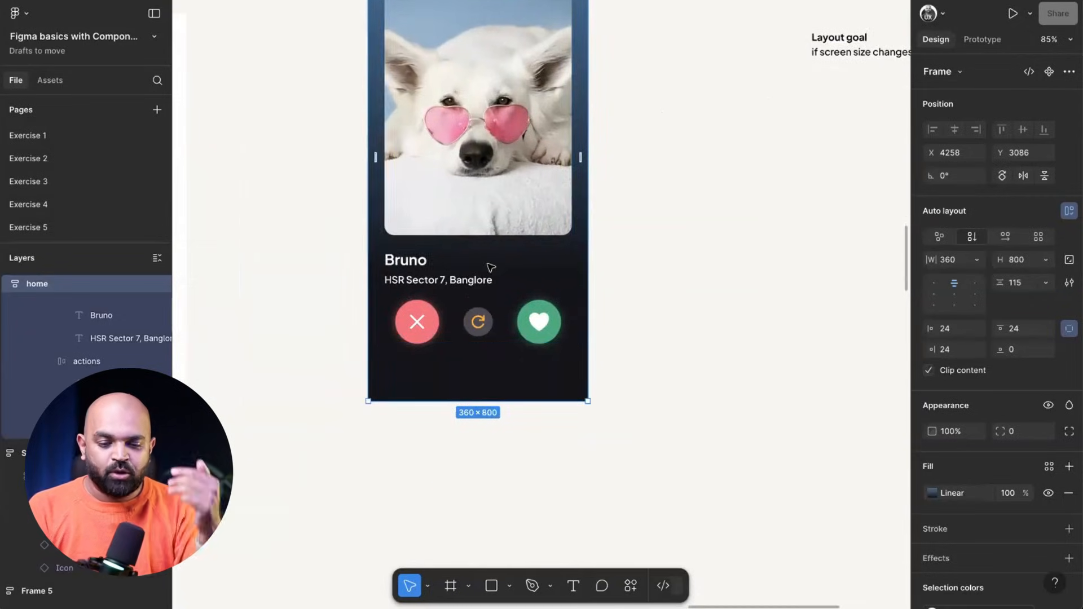
pyautogui.click(414, 327)
pyautogui.click(415, 327)
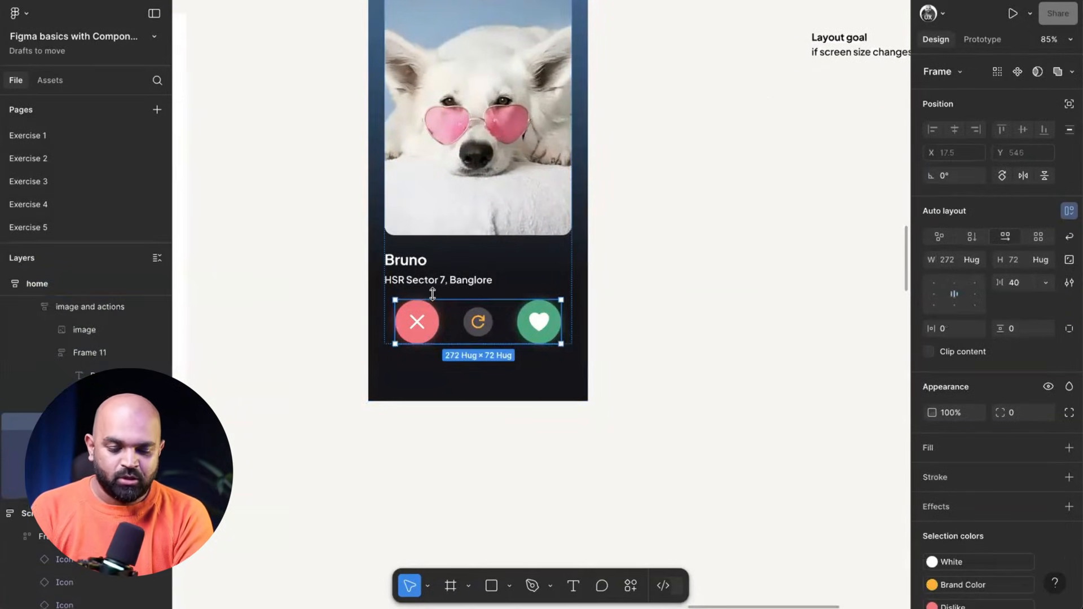
pyautogui.hotkey('ctrl', 'd')
pyautogui.hotkey('ctrl', 'd')
pyautogui.hotkey('ctrl', 'd')
pyautogui.scroll(-3, 433, 294)
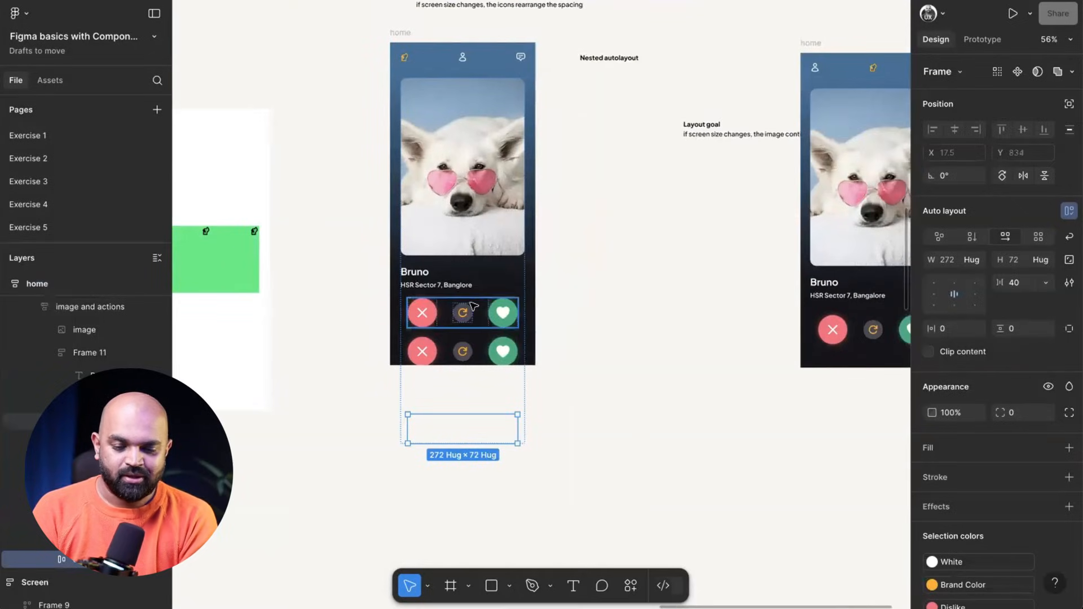
# Step: Move the name and location text group above the dog photo in the home frame's stack and deselect it
pyautogui.click(435, 243)
pyautogui.click(420, 277)
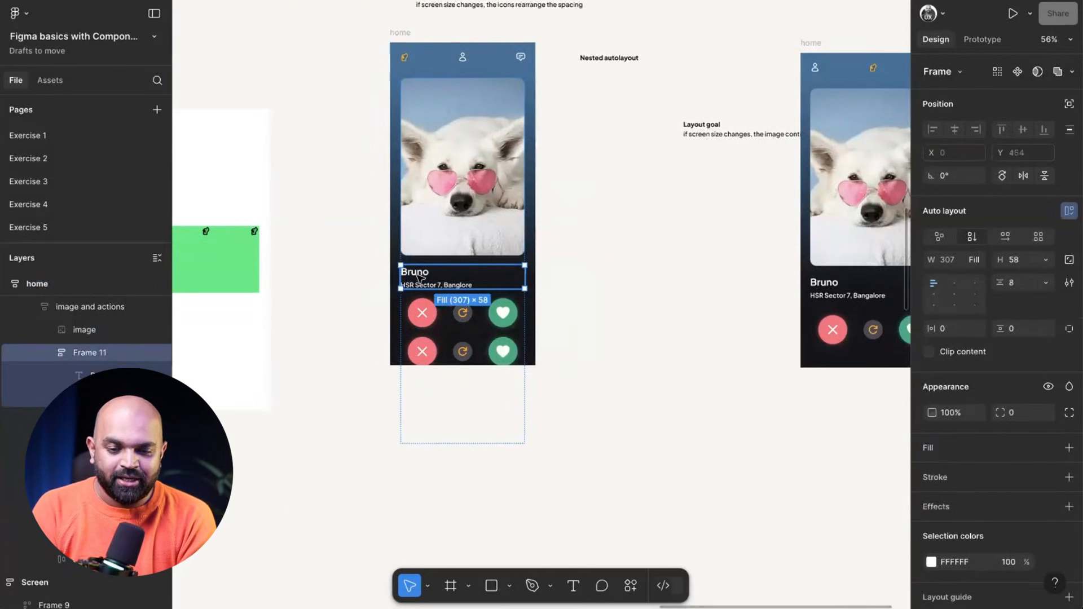
pyautogui.press('Up')
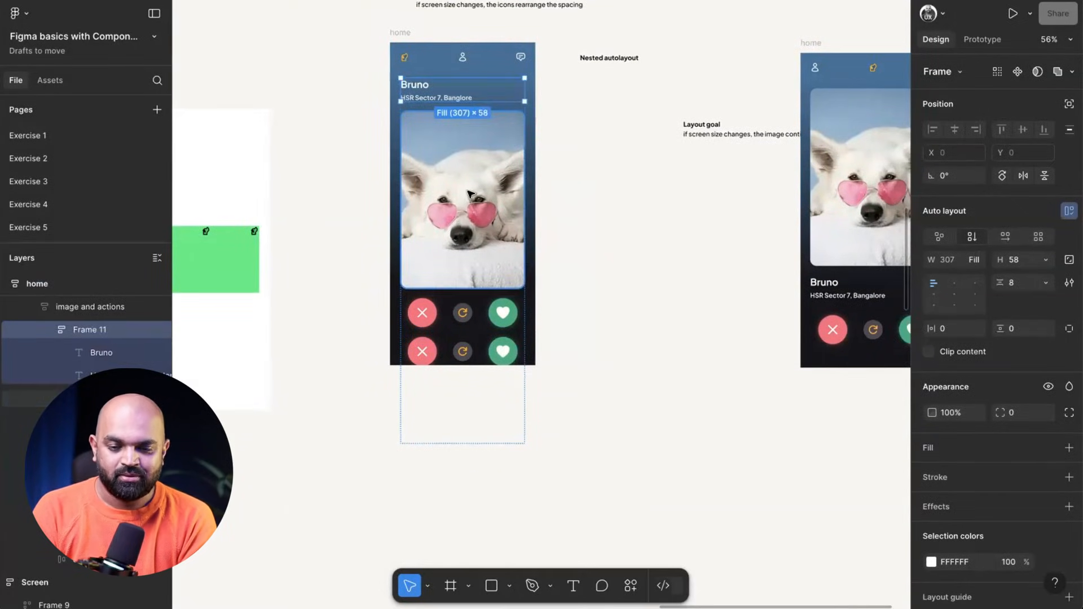
pyautogui.scroll(3, 537, 123)
pyautogui.click(564, 116)
pyautogui.scroll(-2, 565, 116)
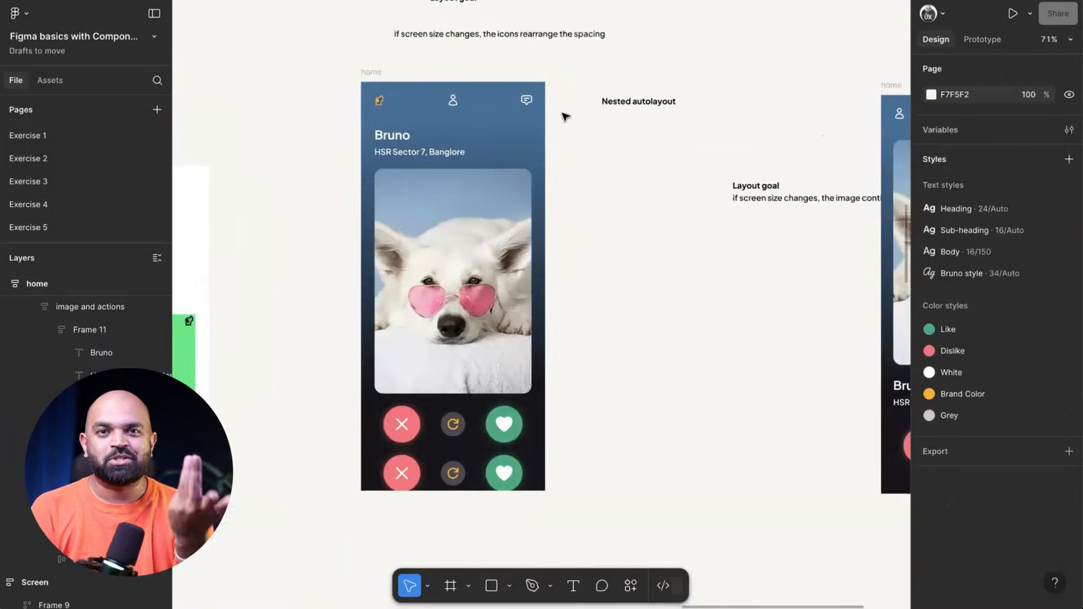